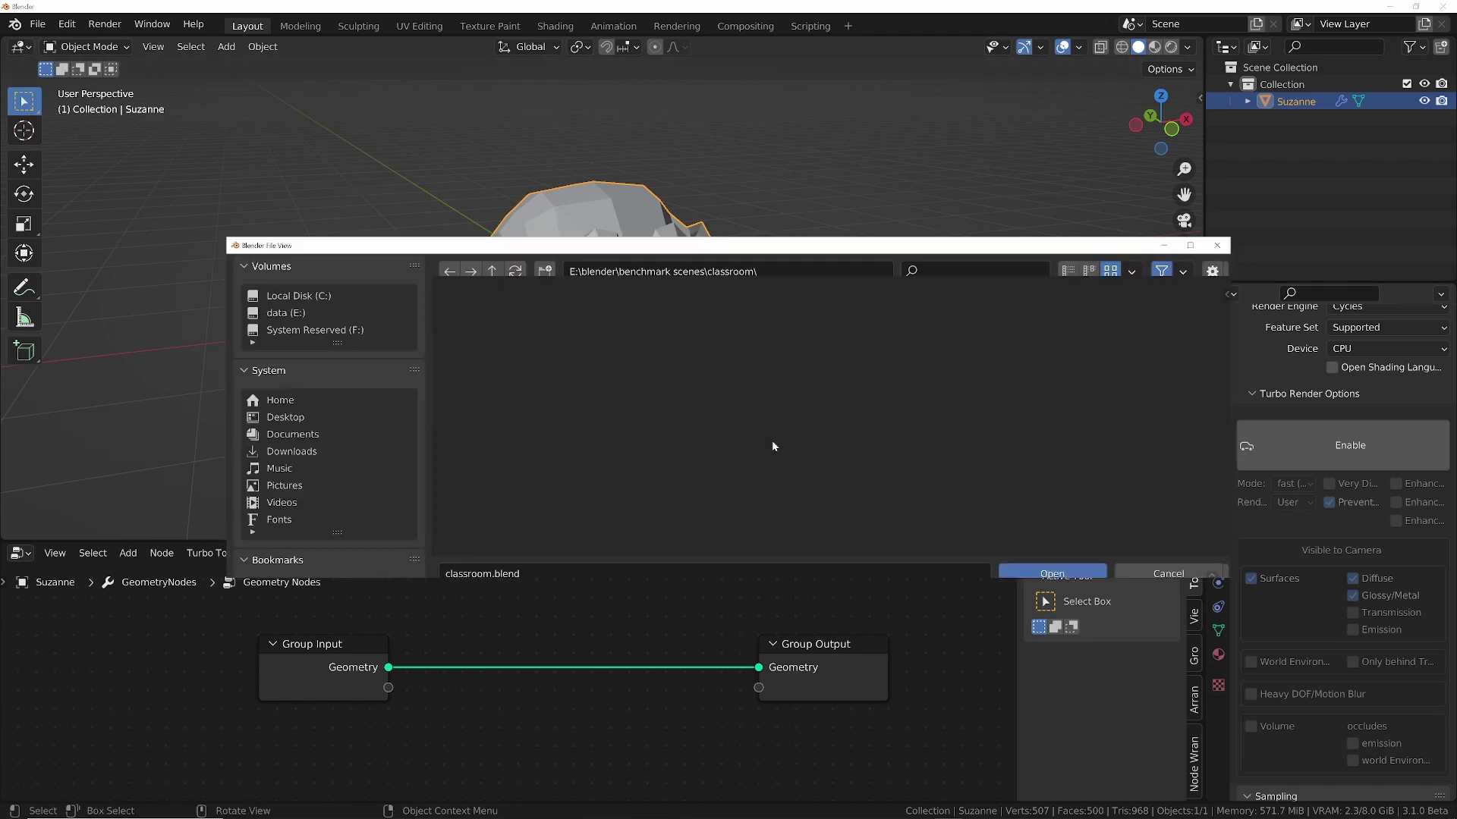
Open classroom.blend and create a full copy of its scene.
double_click(1142, 353)
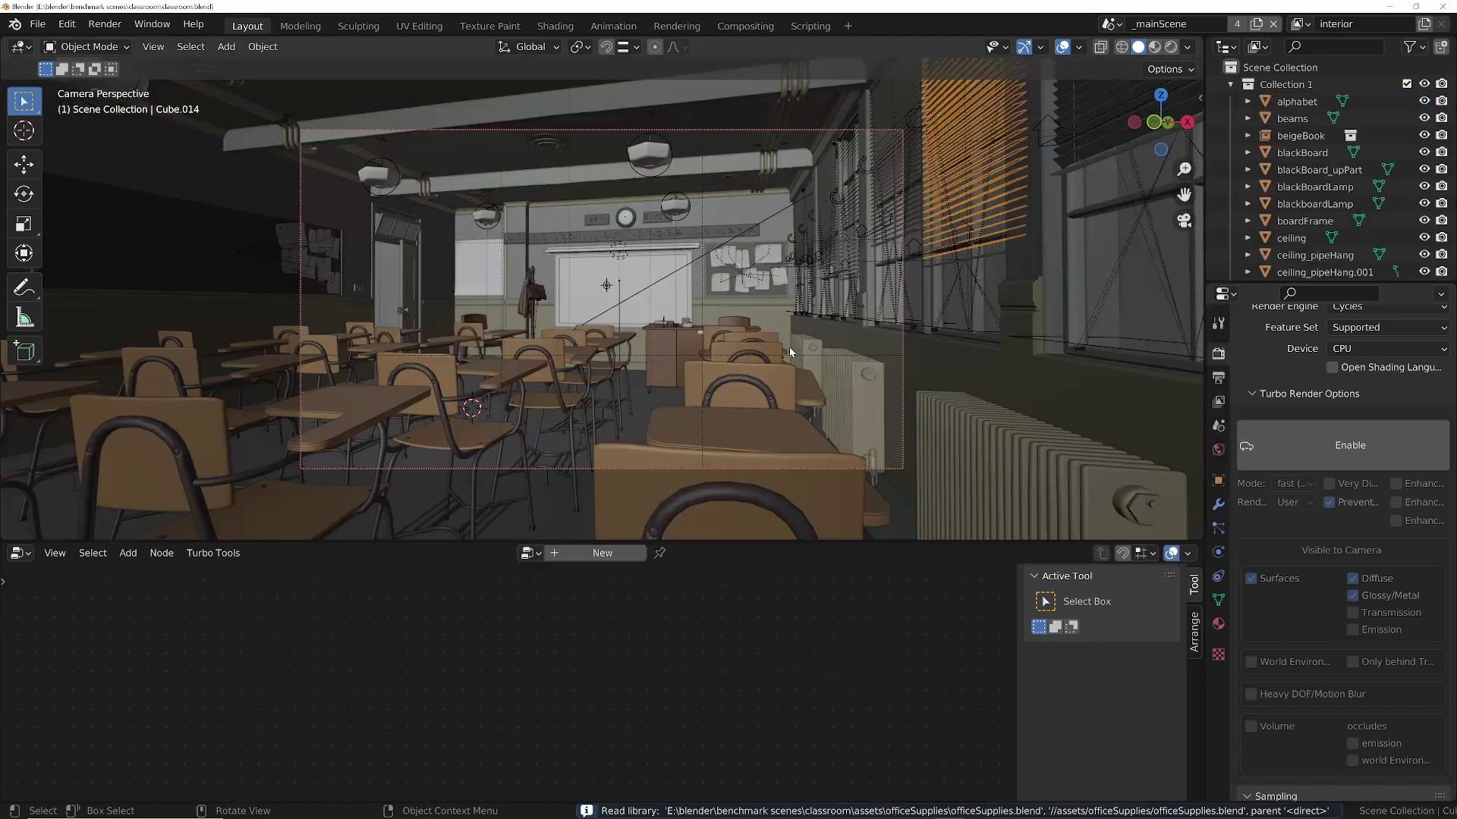
left_click(1255, 23)
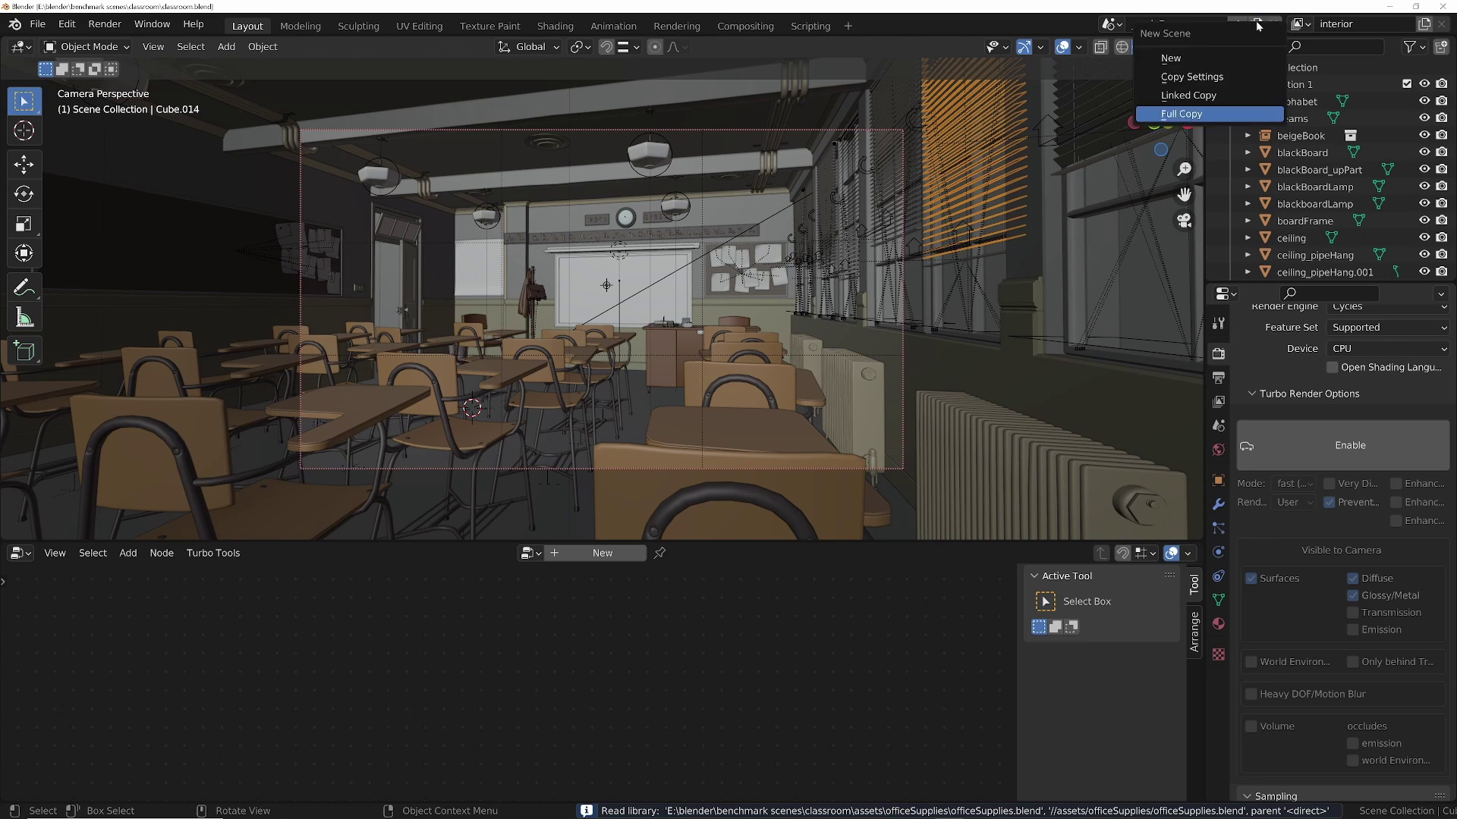
left_click(1176, 114)
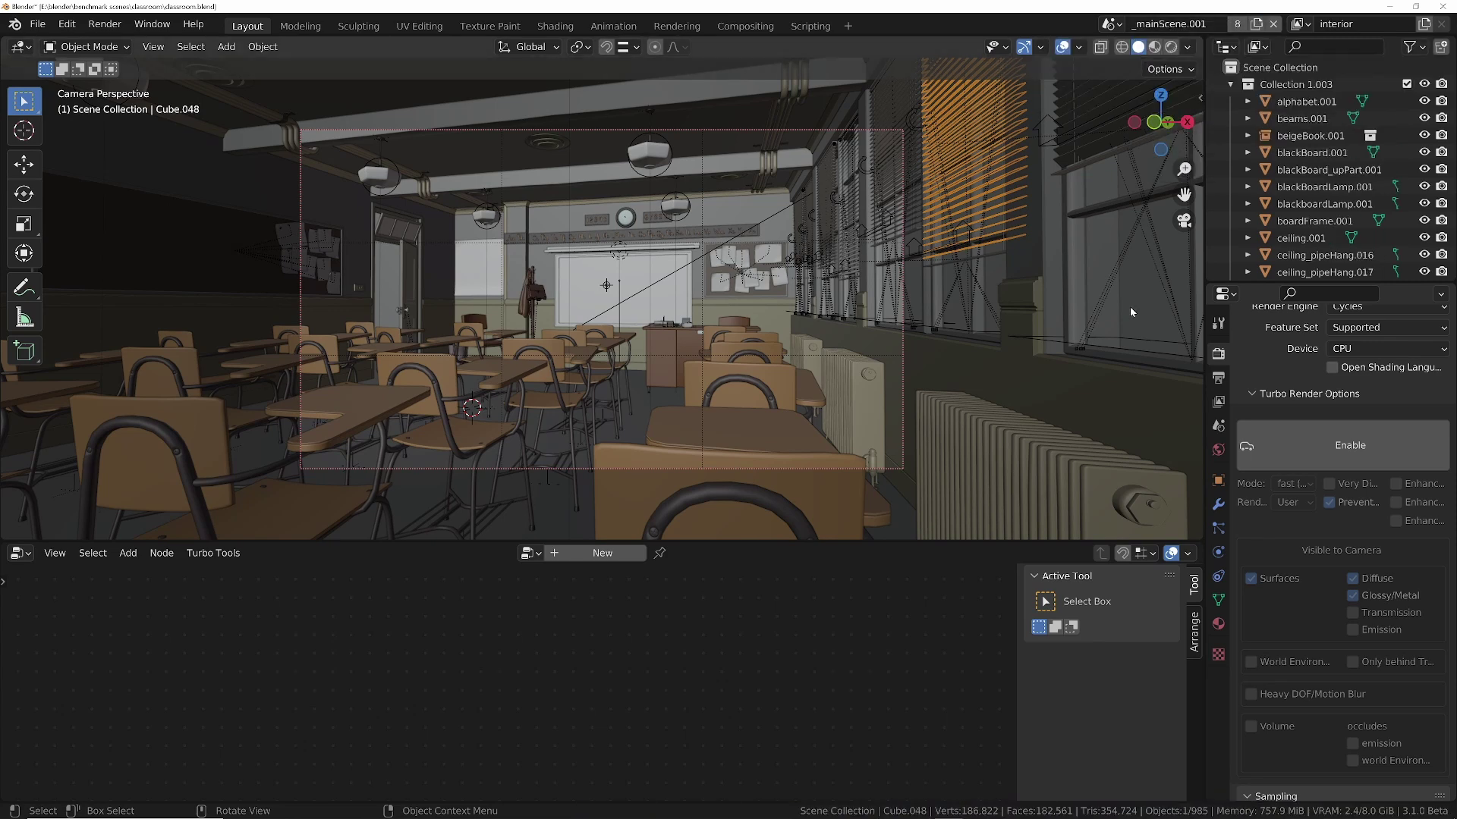
Check the output settings, including the Compositing option of the post-processing pipeline.
left_click(1220, 380)
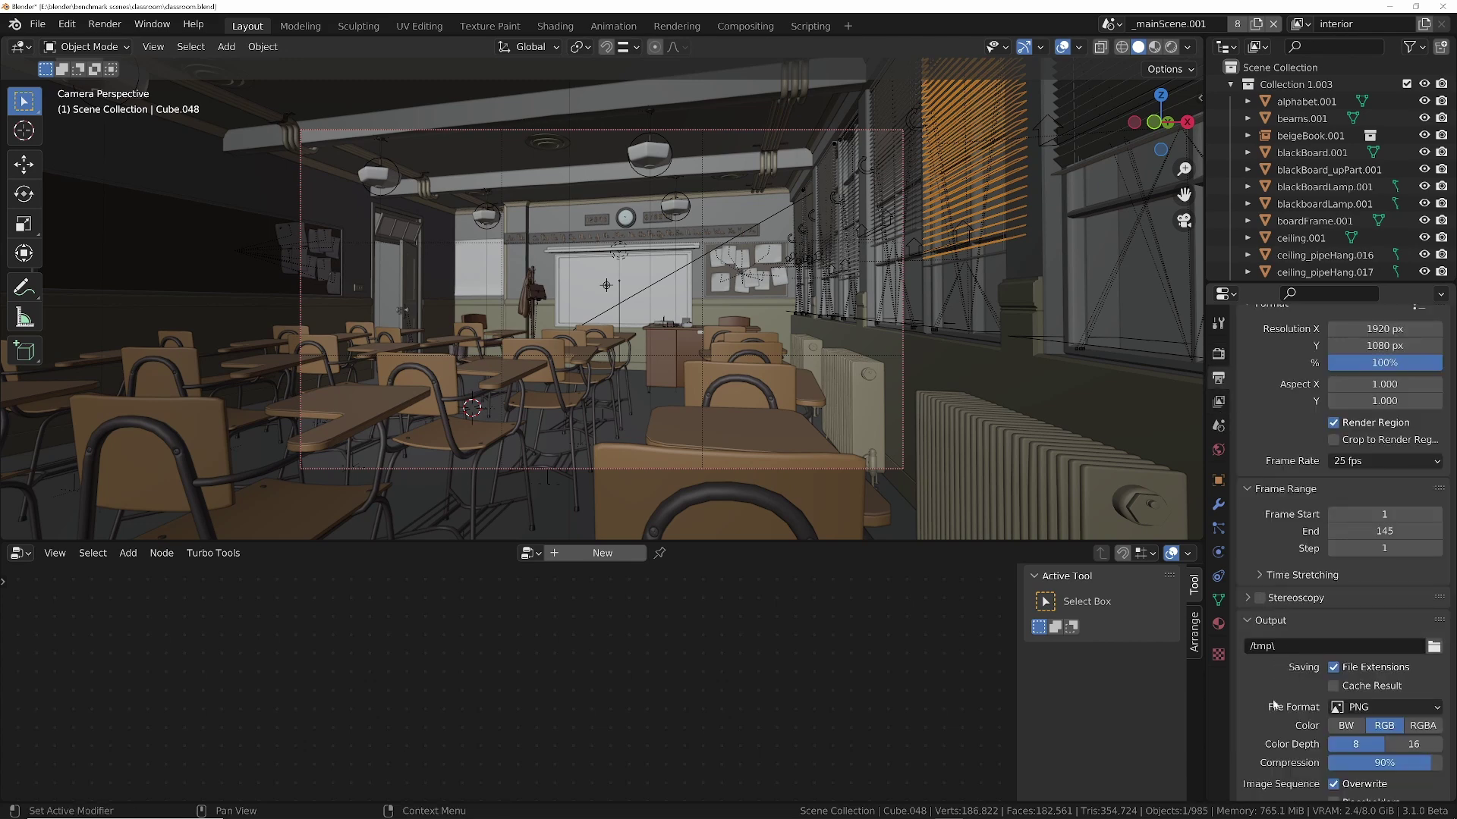
scroll(1254, 429, "down", 2)
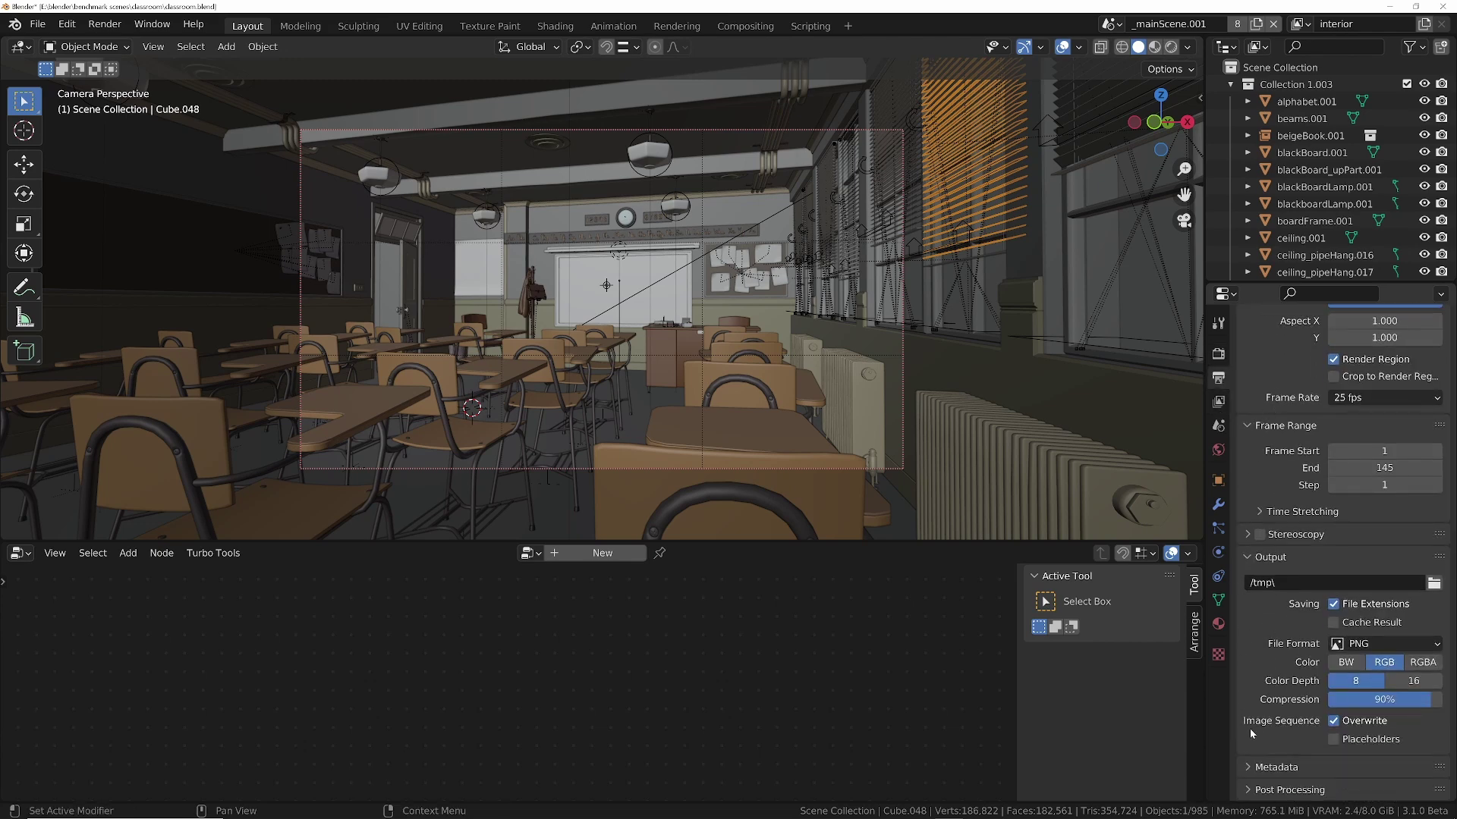
left_click(1261, 791)
scroll(1305, 766, "down", 2)
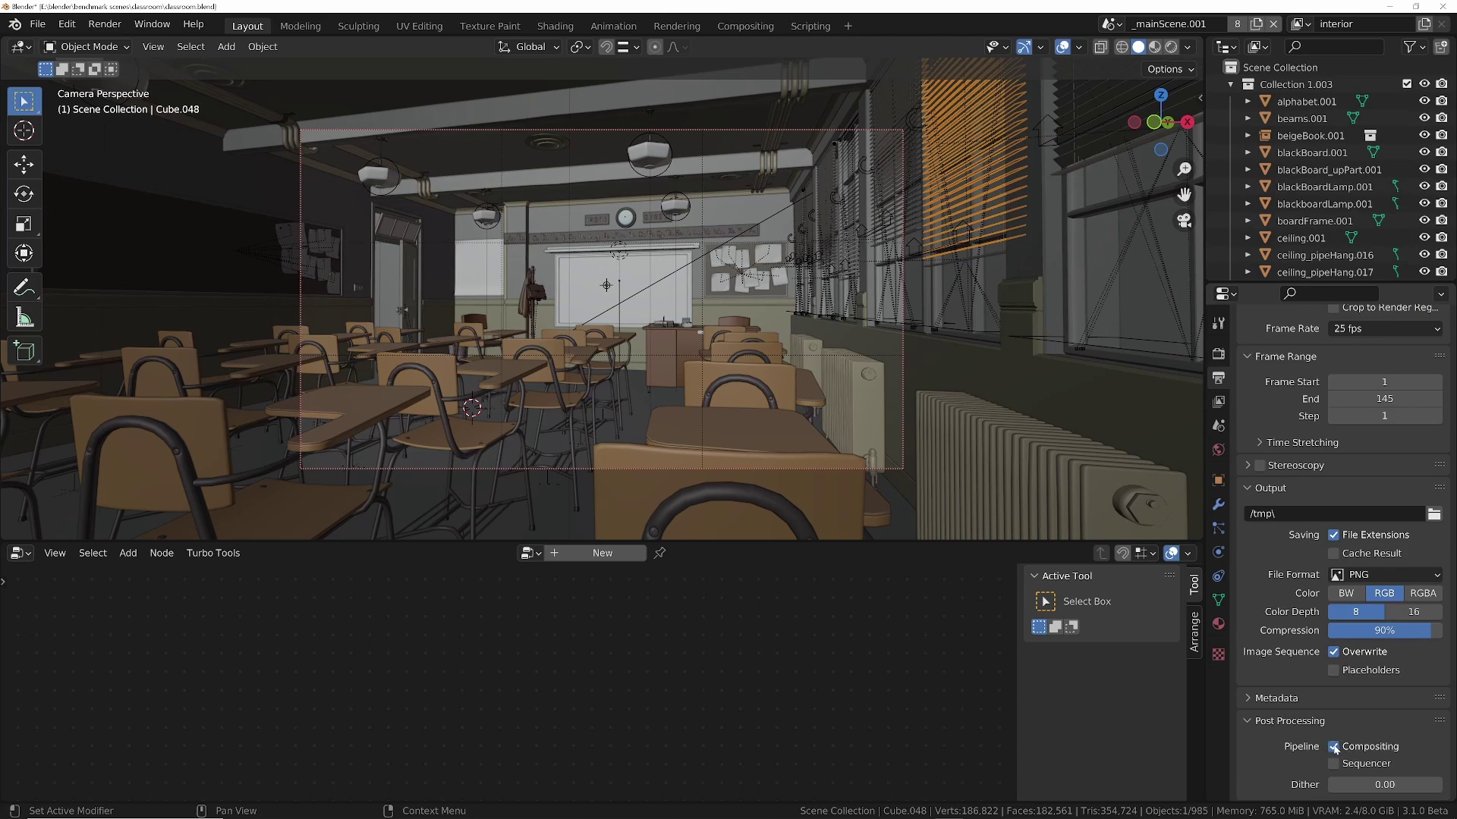
left_click(1263, 725)
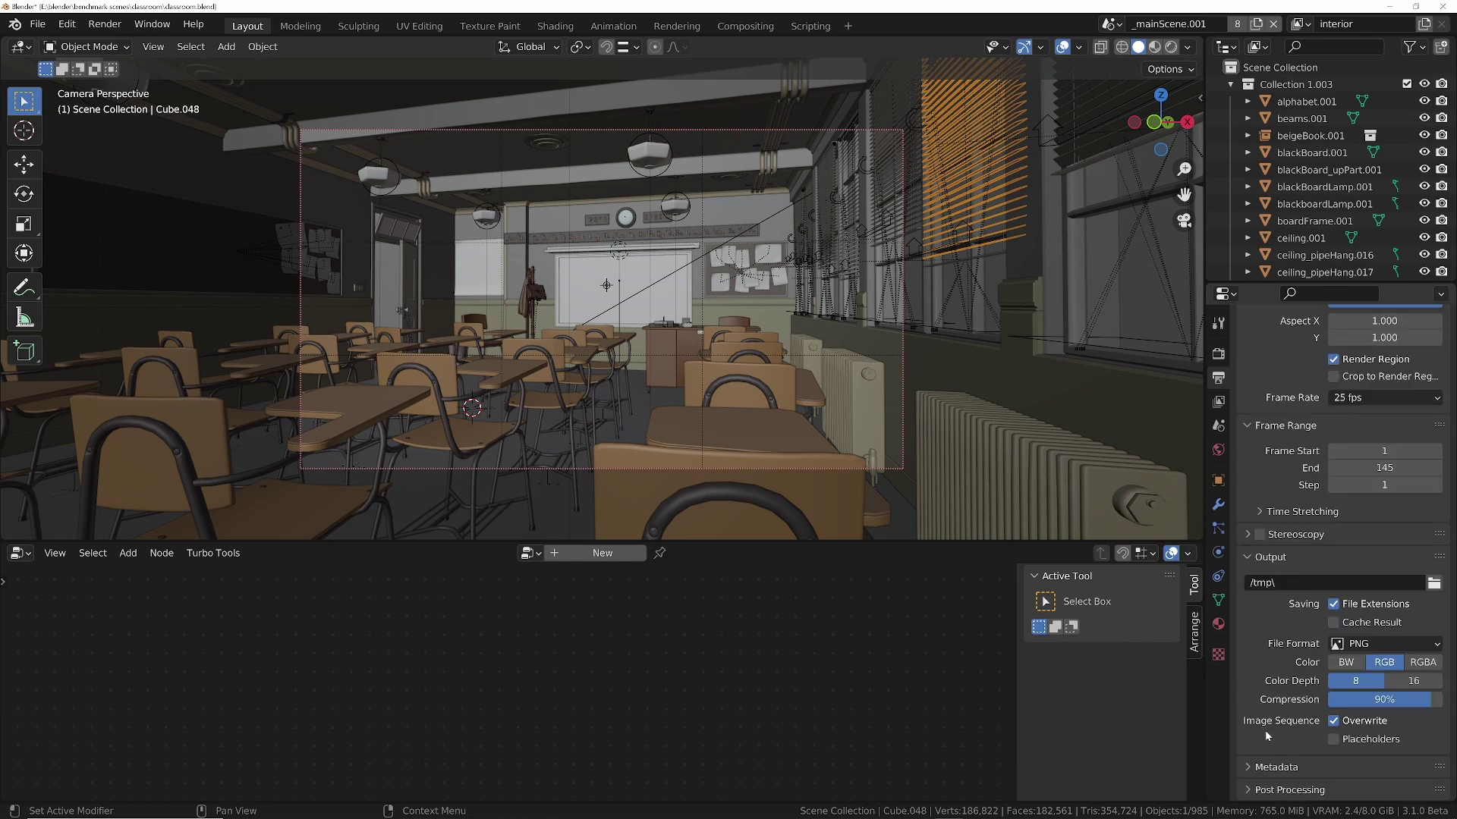
Disable all data and light render passes of the view layer except Combined.
left_click(1216, 404)
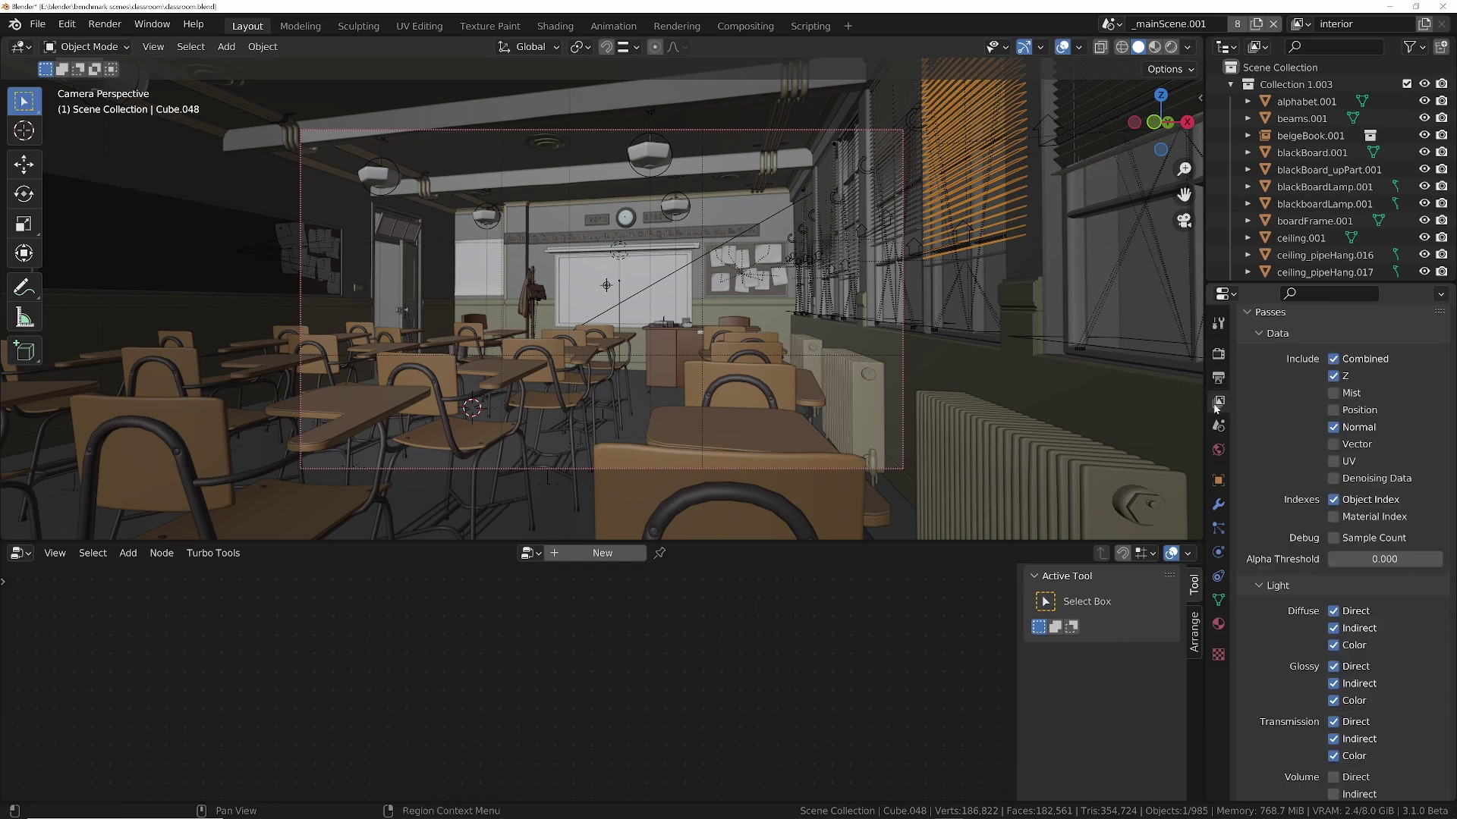
left_click_drag(1334, 375, 1335, 756)
scroll(1335, 739, "down", 8)
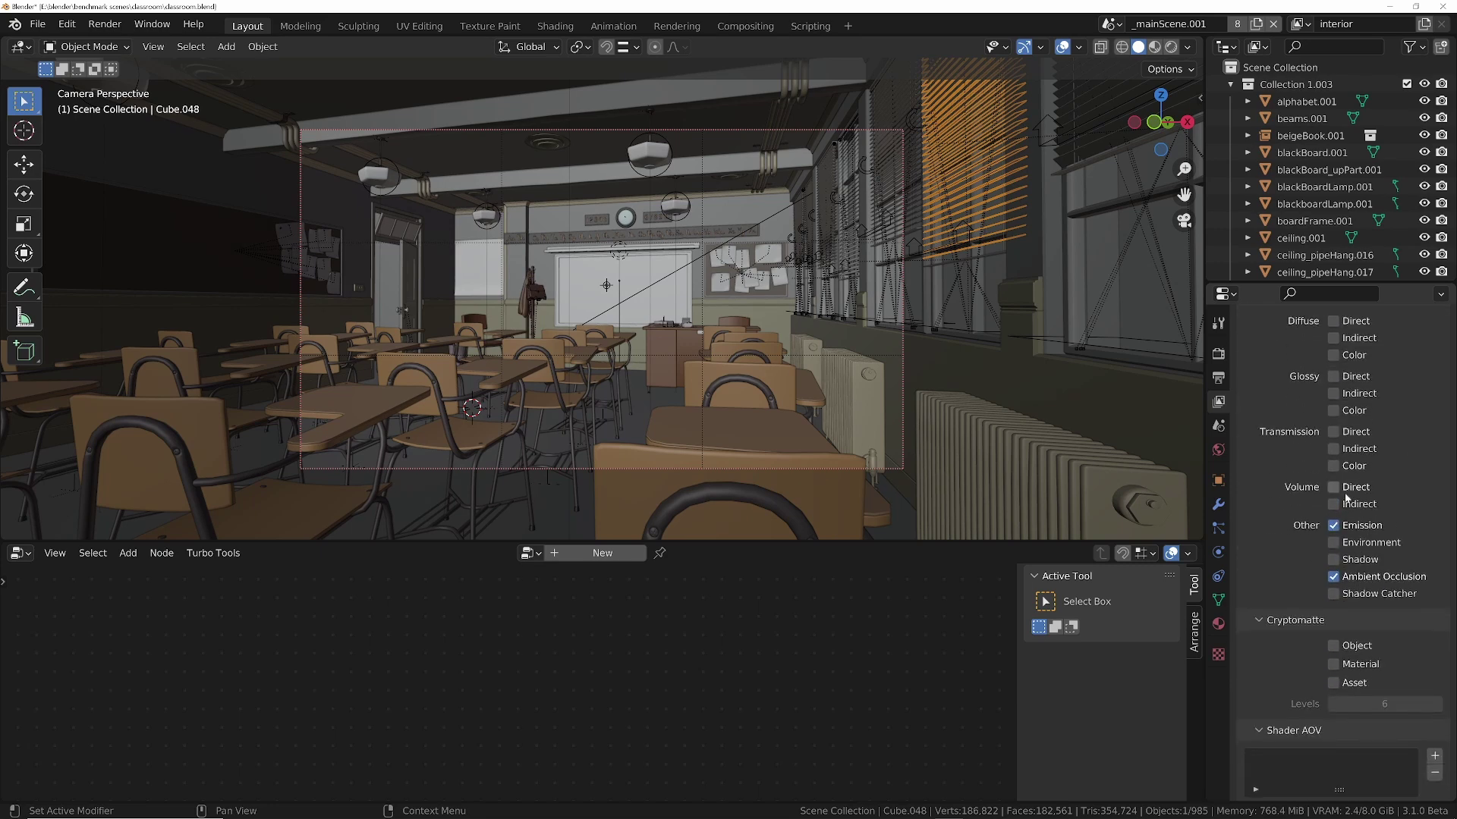
scroll(1334, 568, "up", 8)
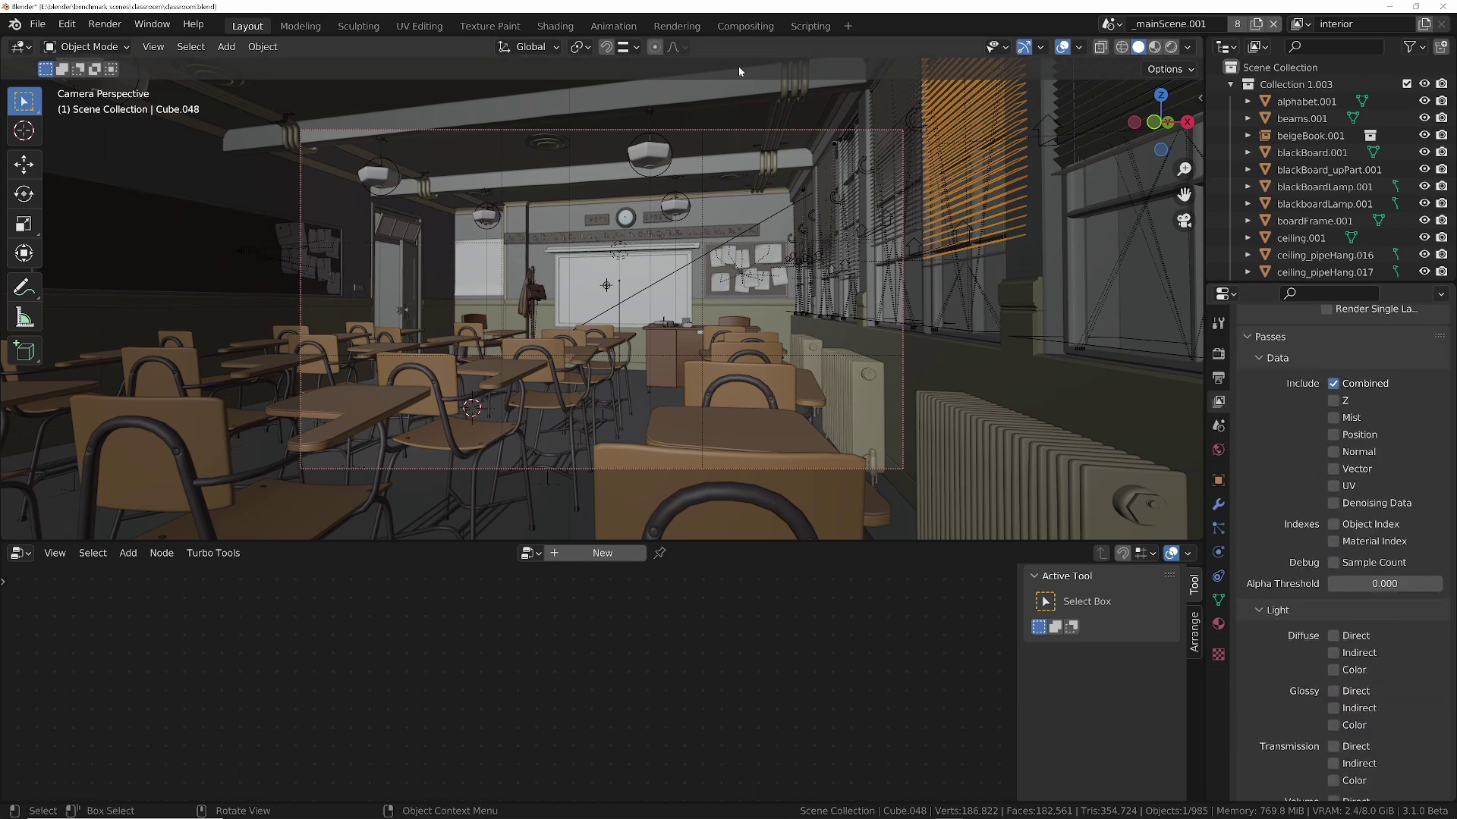
In the compositor, delete the effect nodes, keeping only the Render Layers, Switch, Viewer and Composite nodes.
left_click(744, 26)
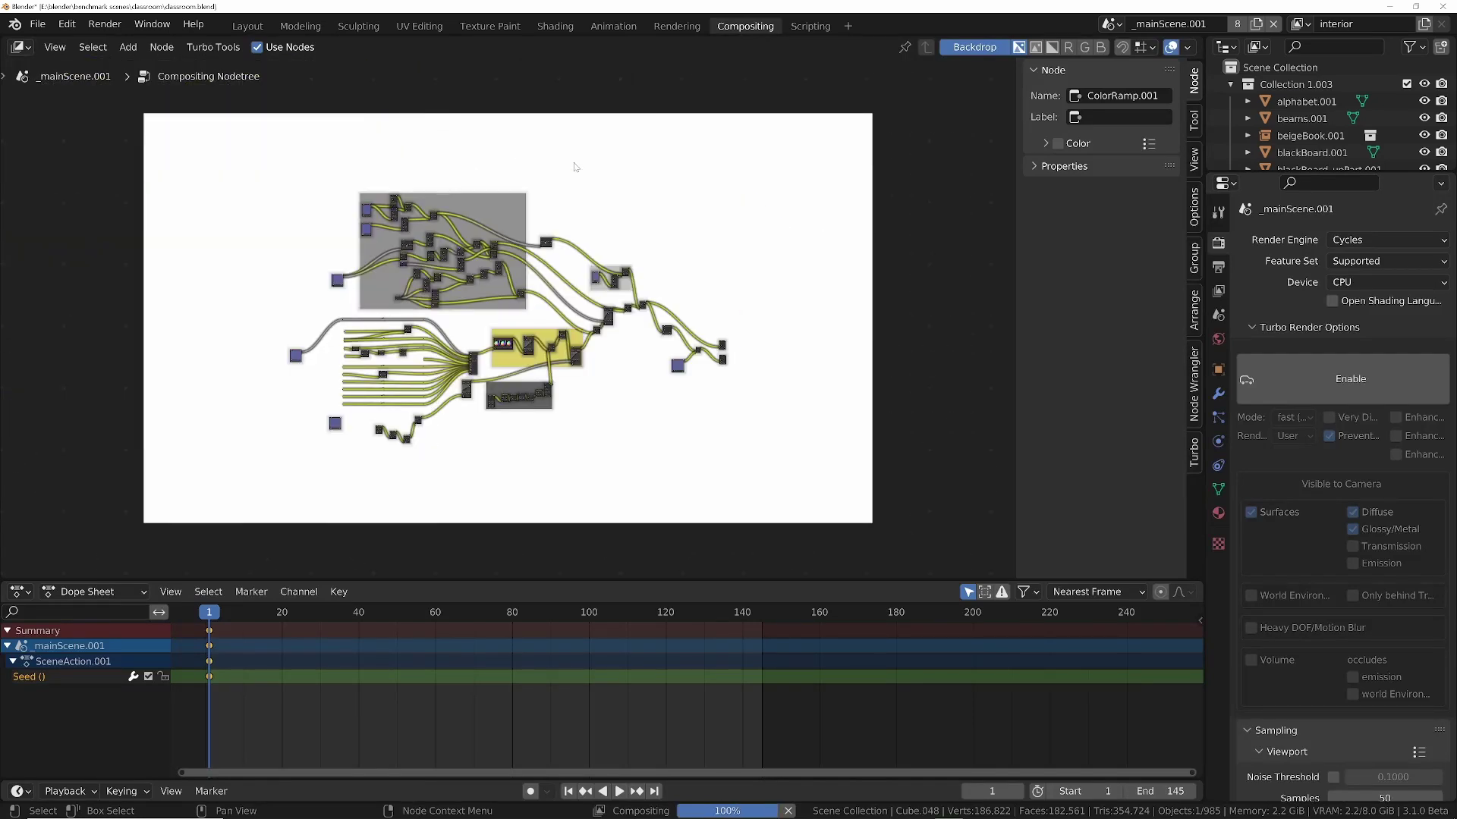
key("b")
left_click_drag(384, 323, 665, 499)
key("x")
scroll(755, 429, "up", 9)
left_click_drag(474, 324, 478, 232)
Remove the Switch node while keeping its link to Composite, and connect Render Layers to the Viewer node.
left_click(643, 205)
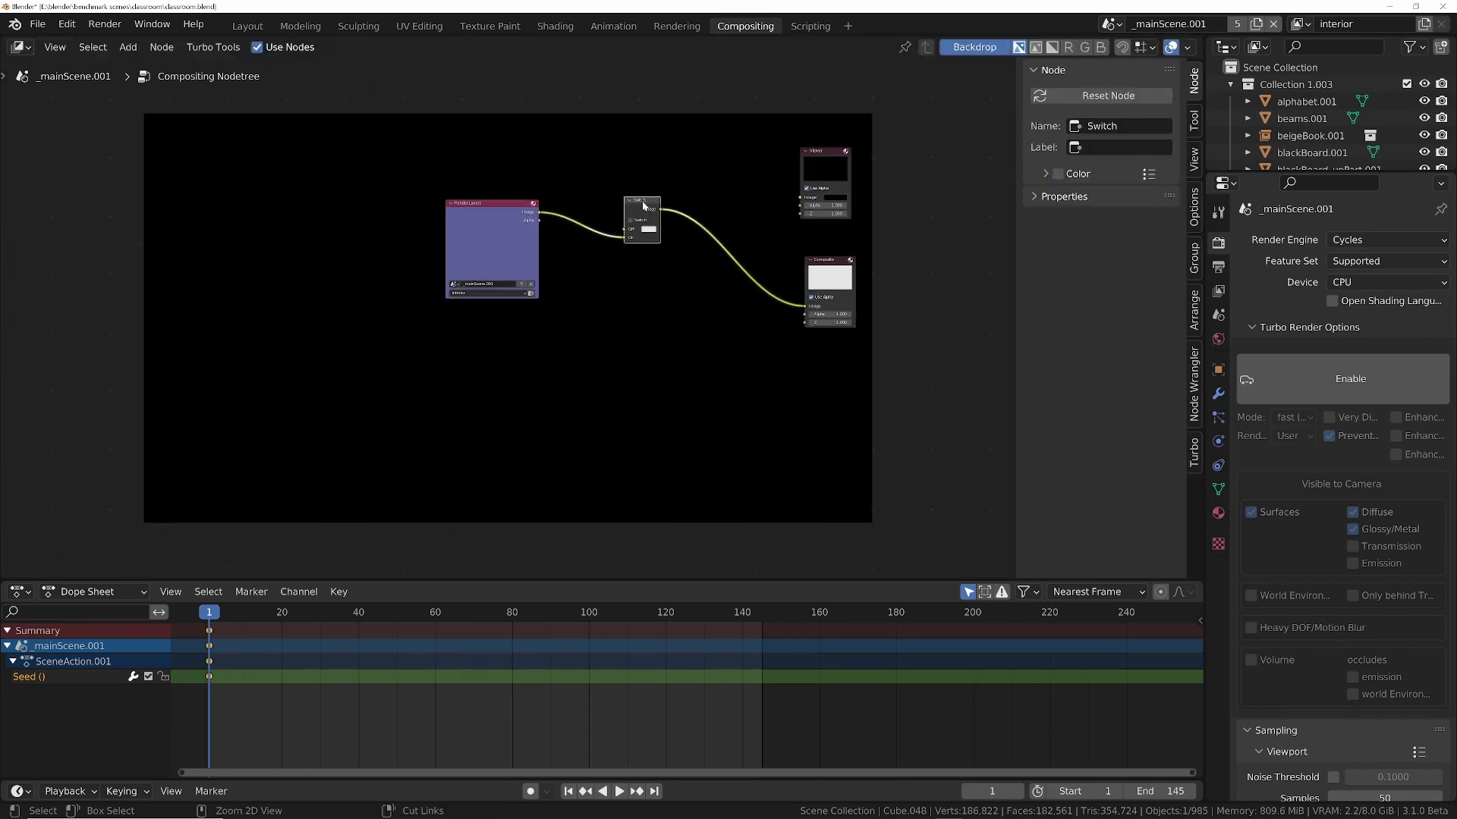
key("ctrl+x")
left_click(512, 209, "ctrl+shift")
middle_click_drag(635, 212, 614, 342)
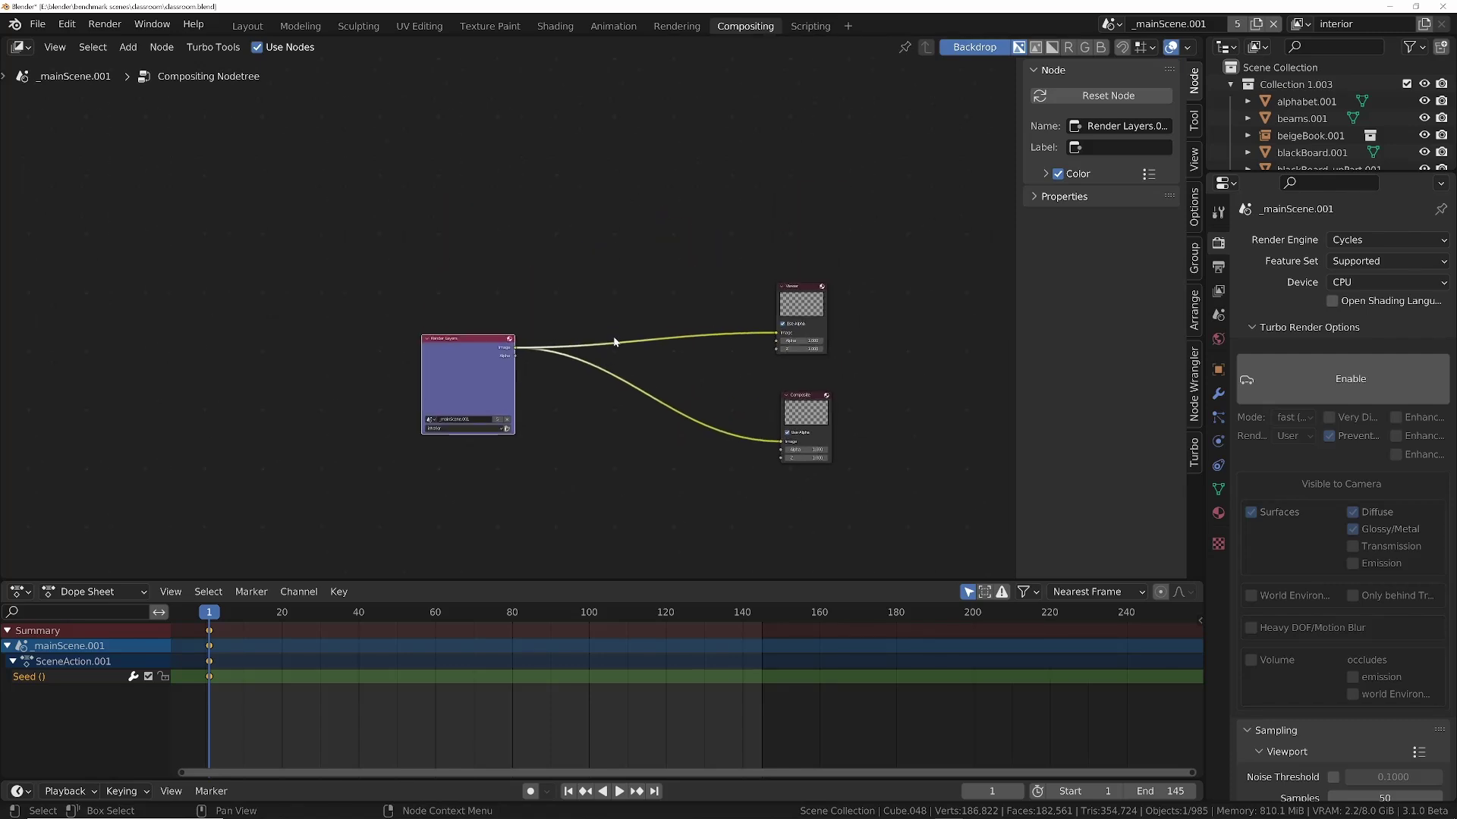
scroll(615, 342, "down", 2)
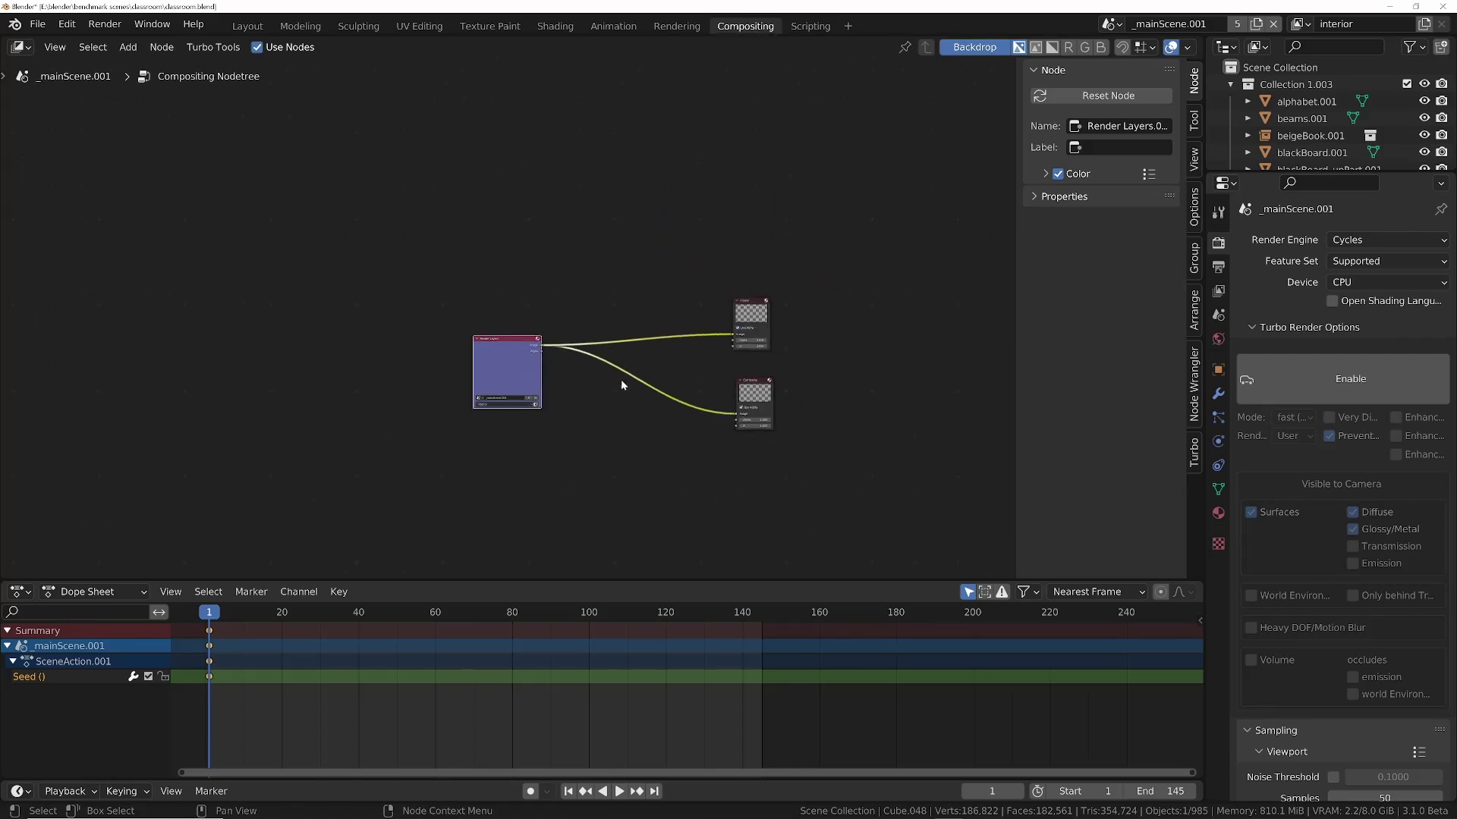
Set the render device to GPU Compute and enable Turbo Render in fast (clean image pass only) mode with Very Dirty! on.
left_click_drag(1201, 310, 1033, 311)
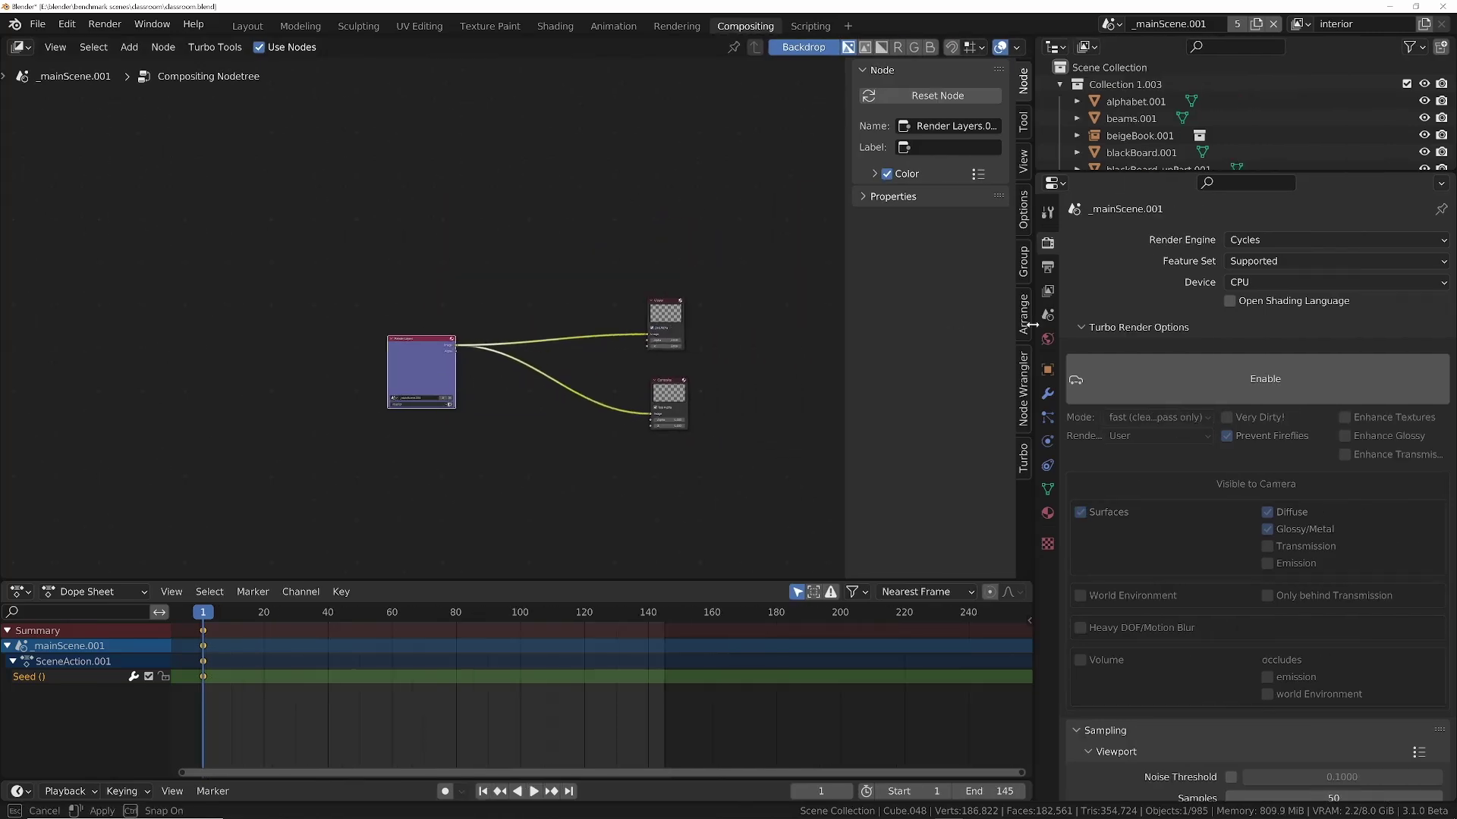
left_click(1285, 296)
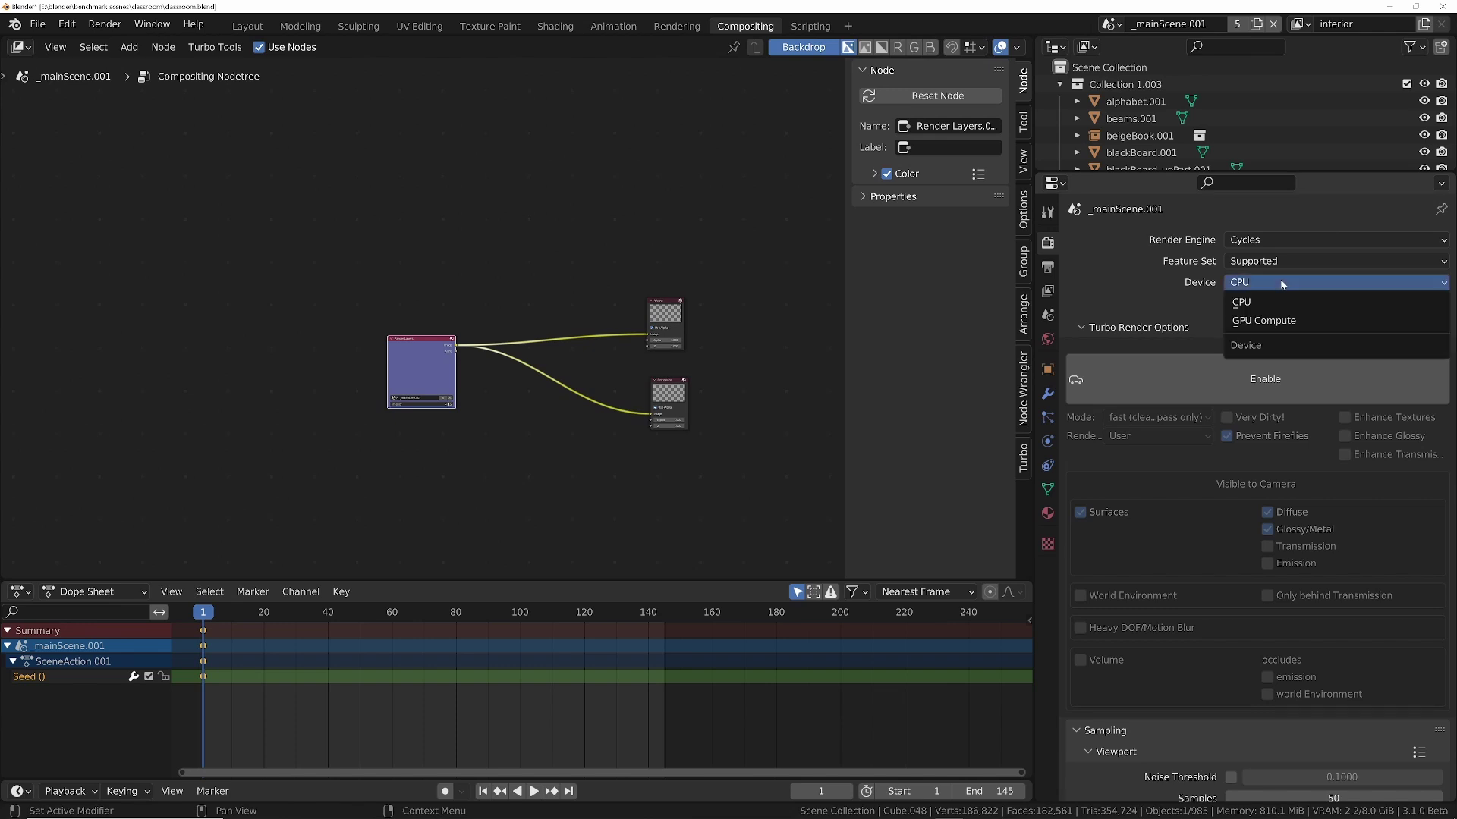
left_click(1271, 318)
left_click(1217, 357)
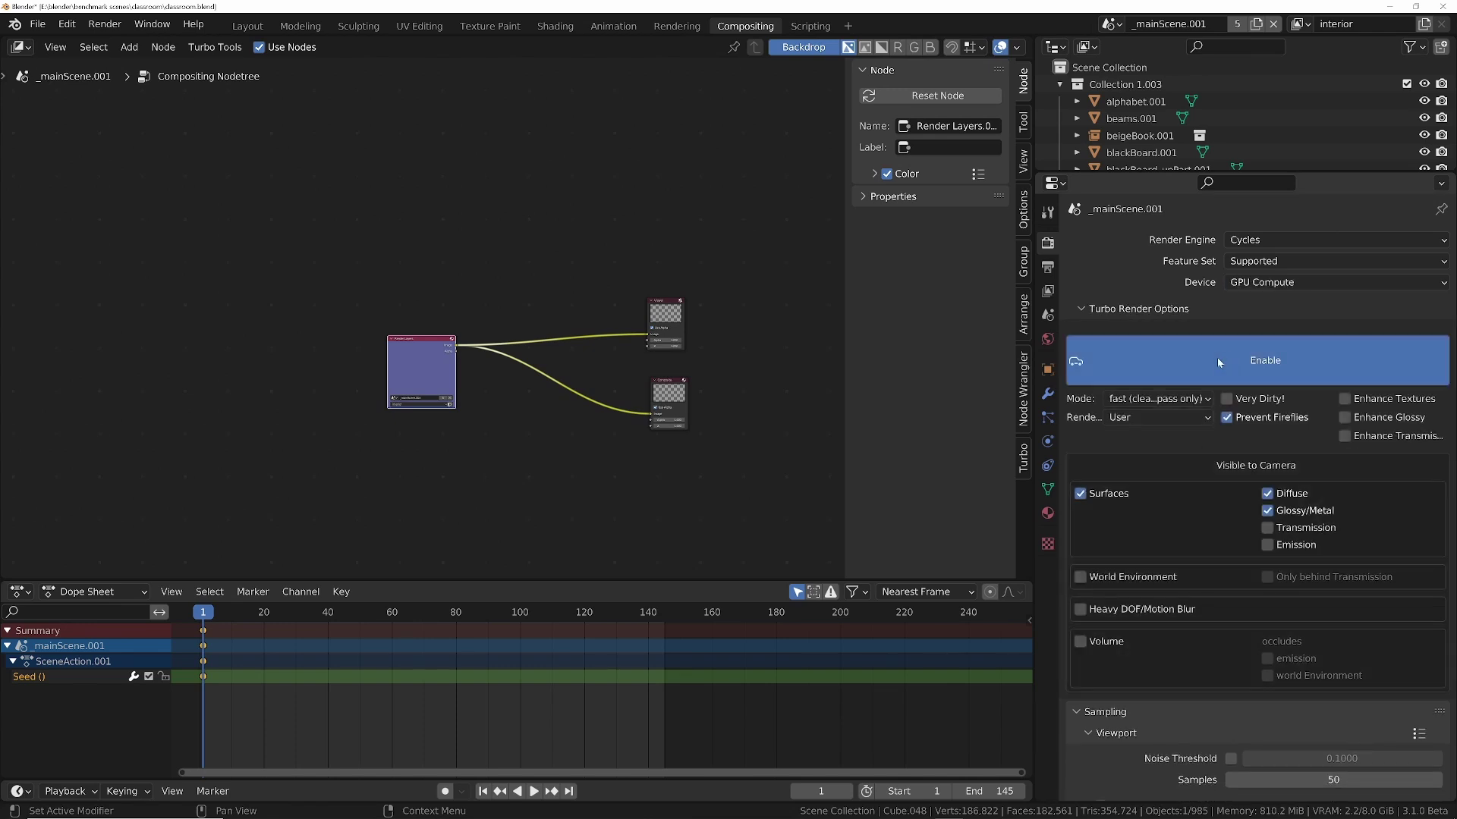
left_click(1188, 404)
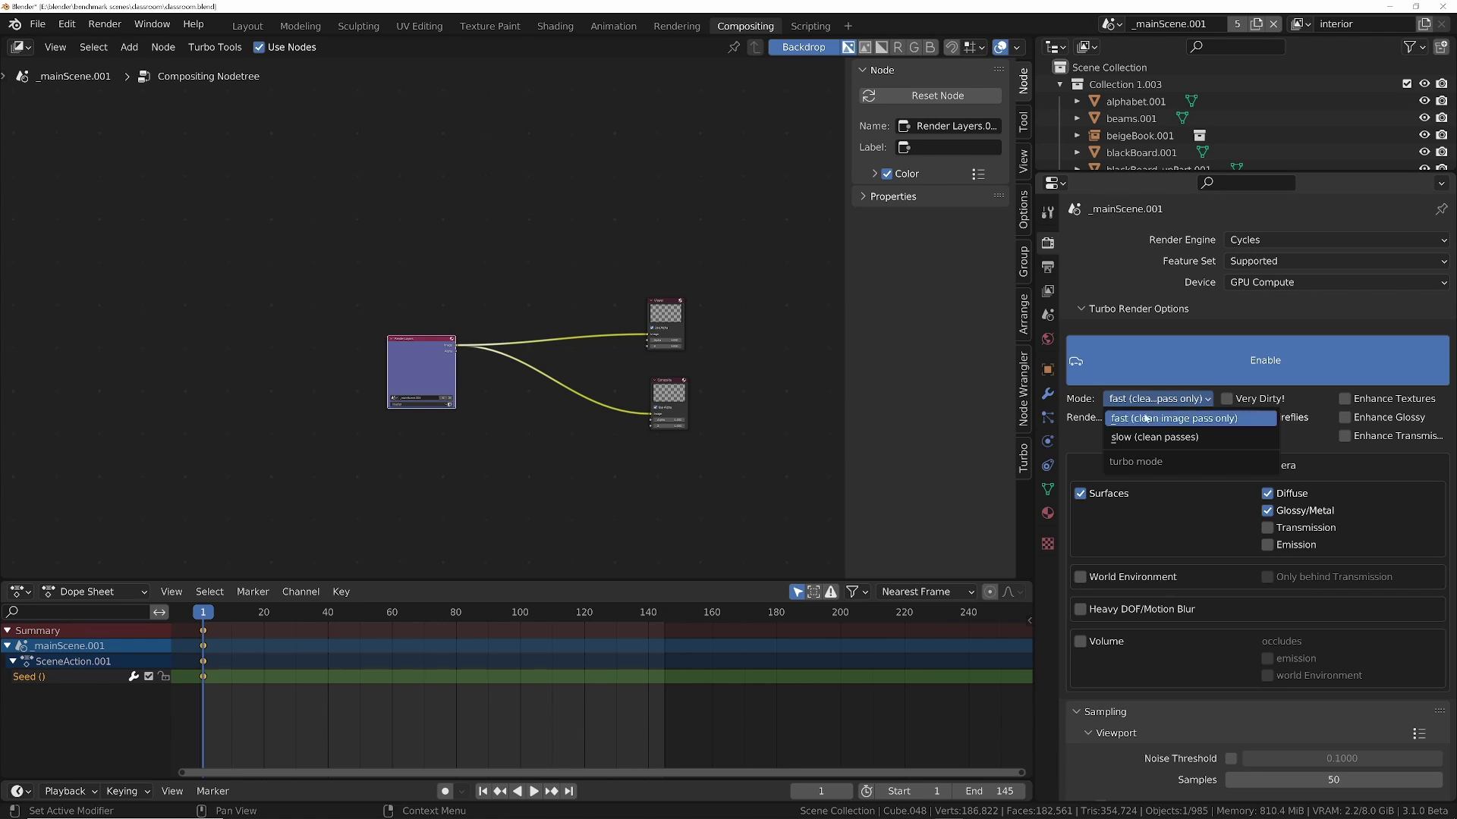
left_click(1245, 413)
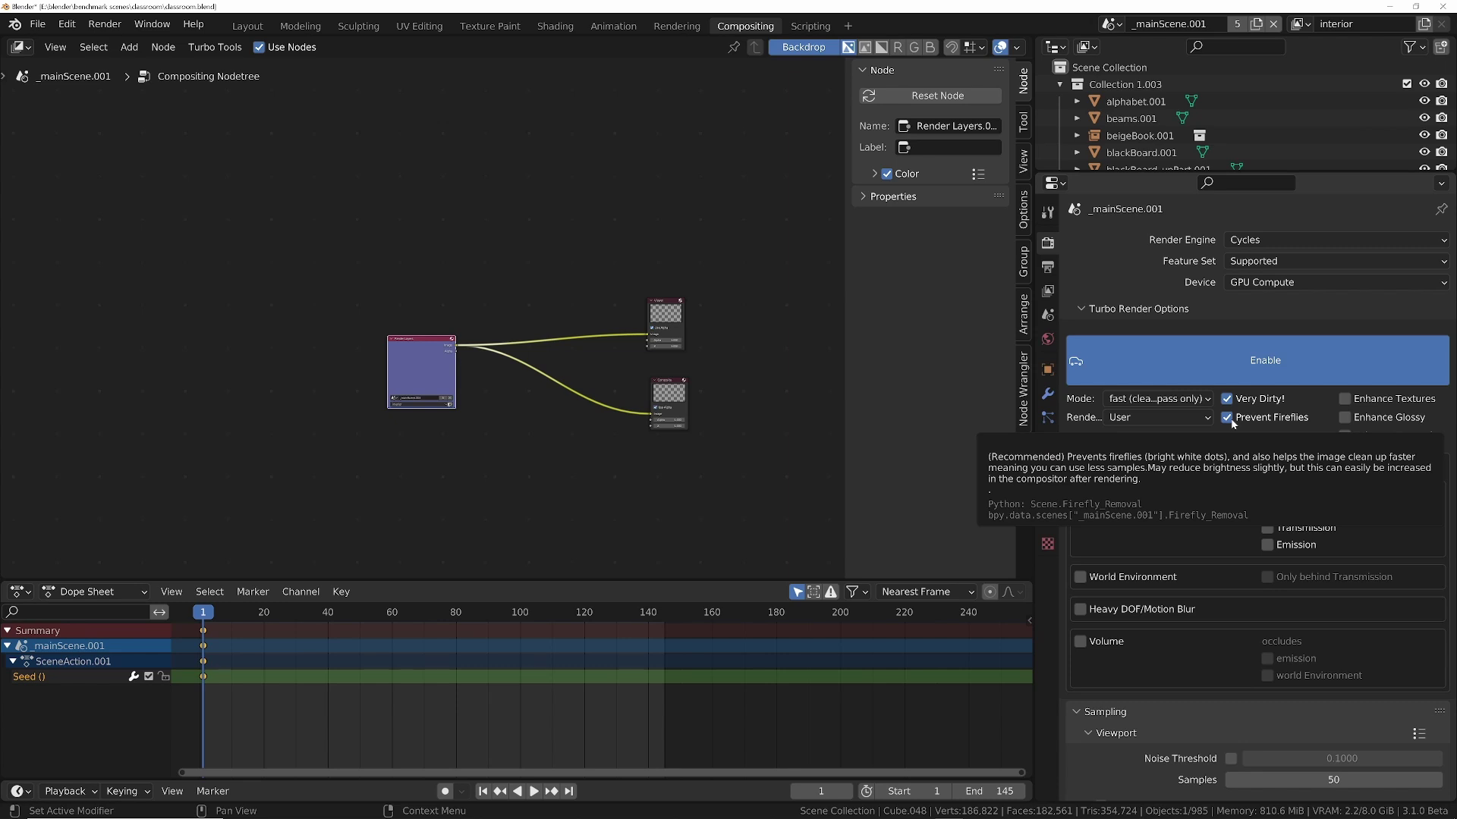
Look through the Turbo Render presets and the scene's sampling settings.
left_click(1192, 418)
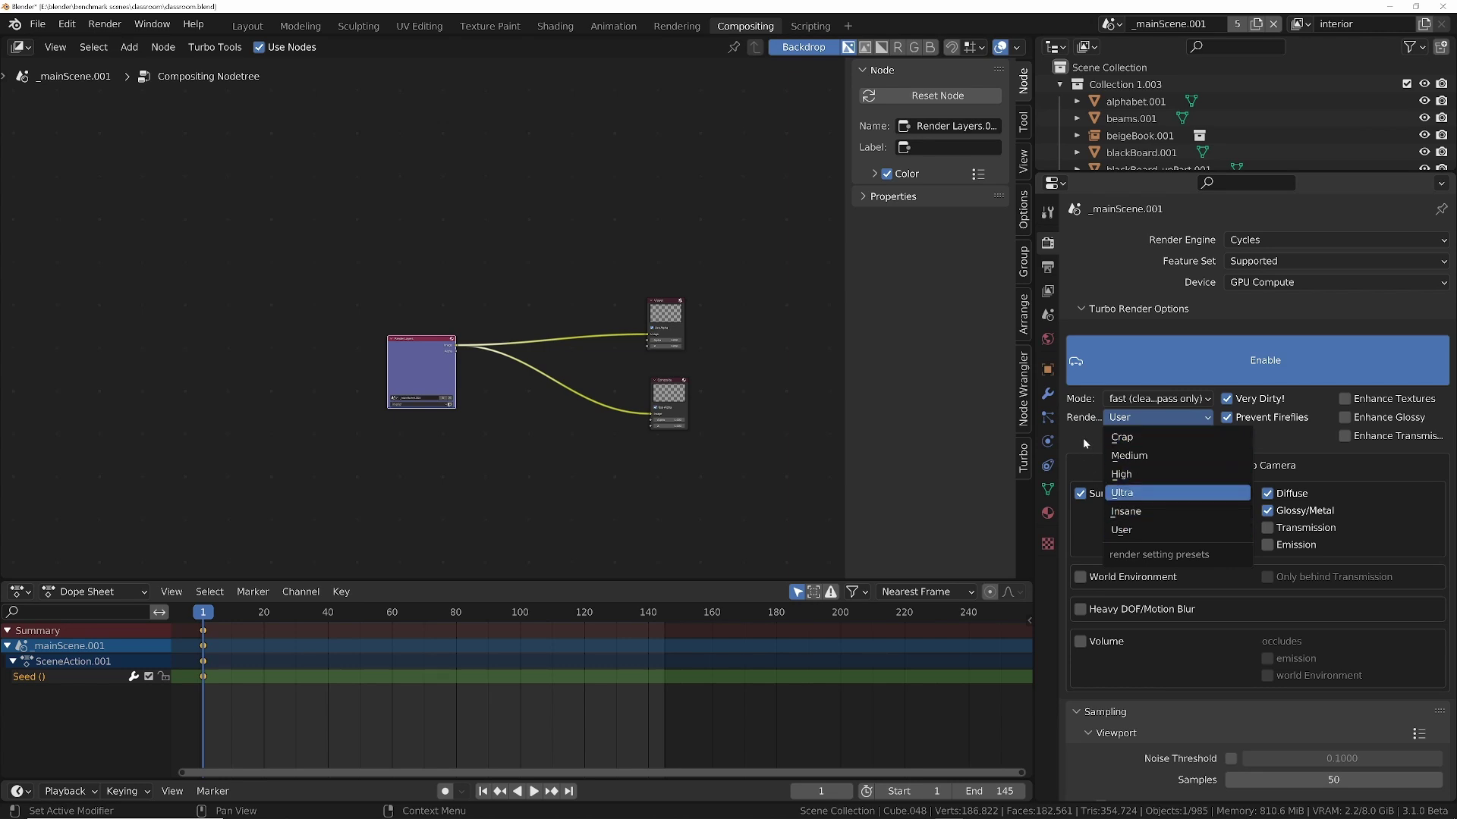
left_click(1123, 492)
scroll(1217, 337, "down", 5)
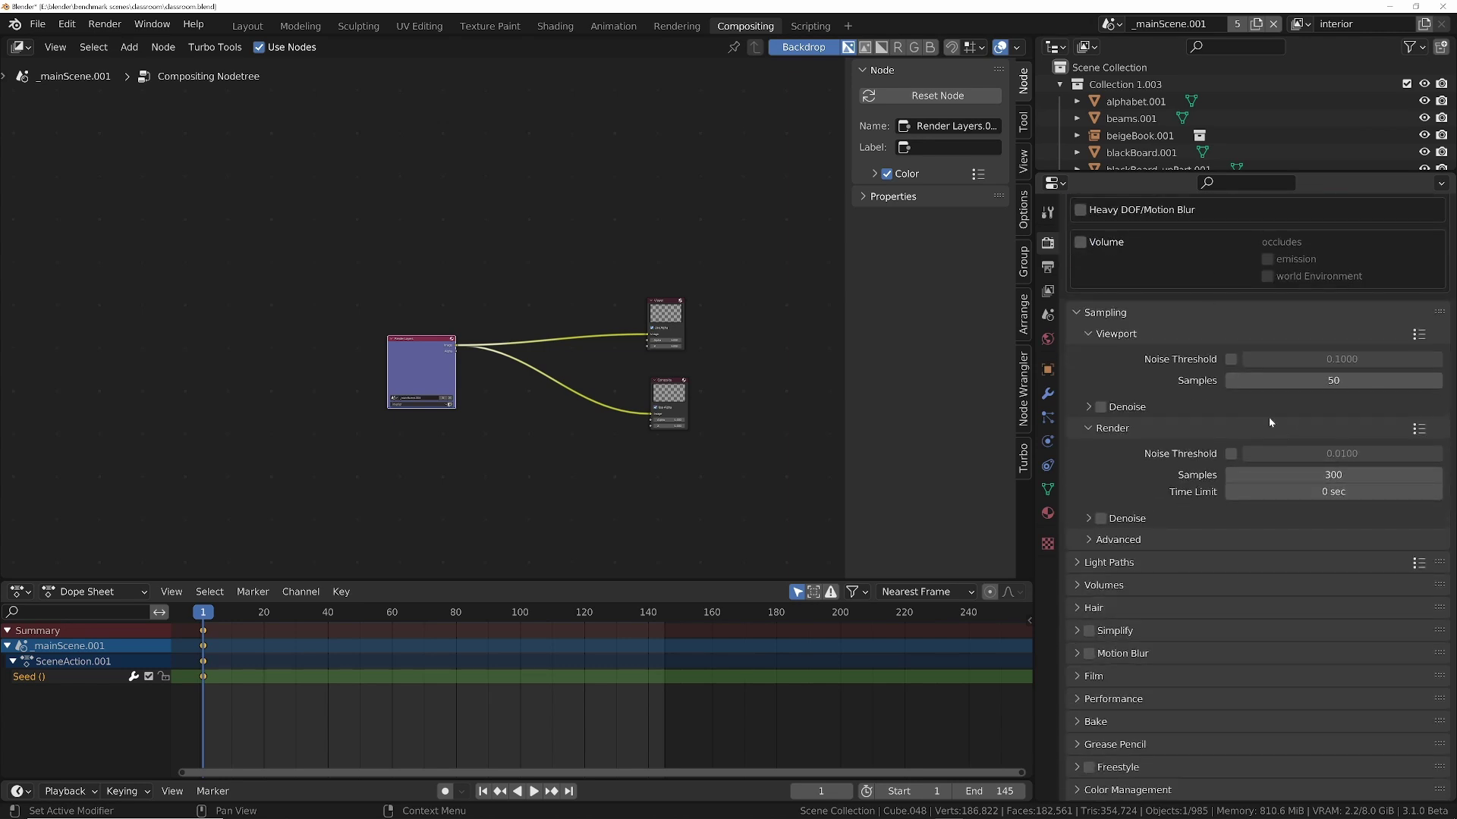
scroll(1260, 423, "up", 8)
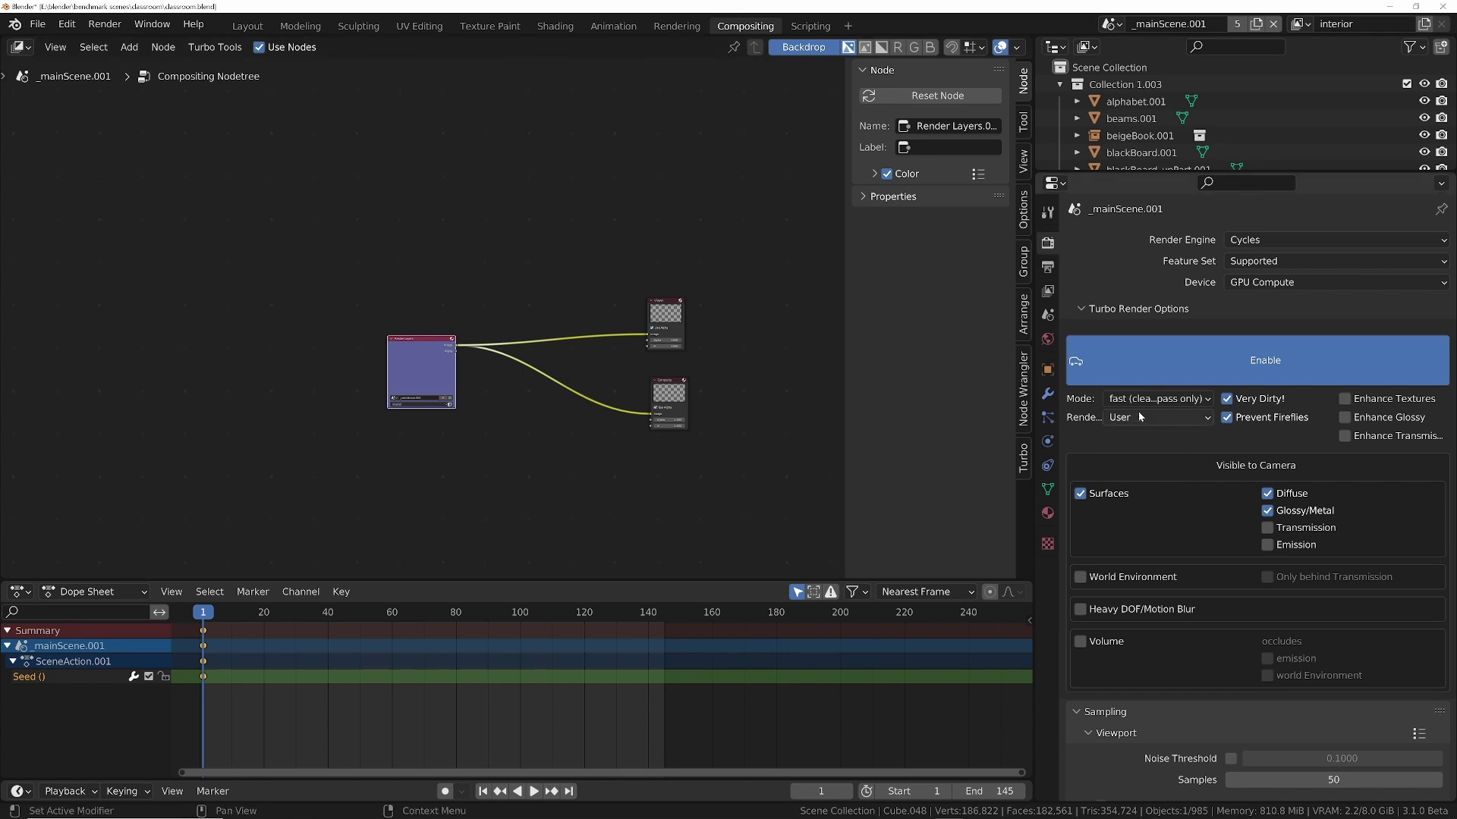
Set the Turbo Render preset to High with Enhance Textures on, and mark Transmission surfaces as visible to camera.
left_click(1160, 417)
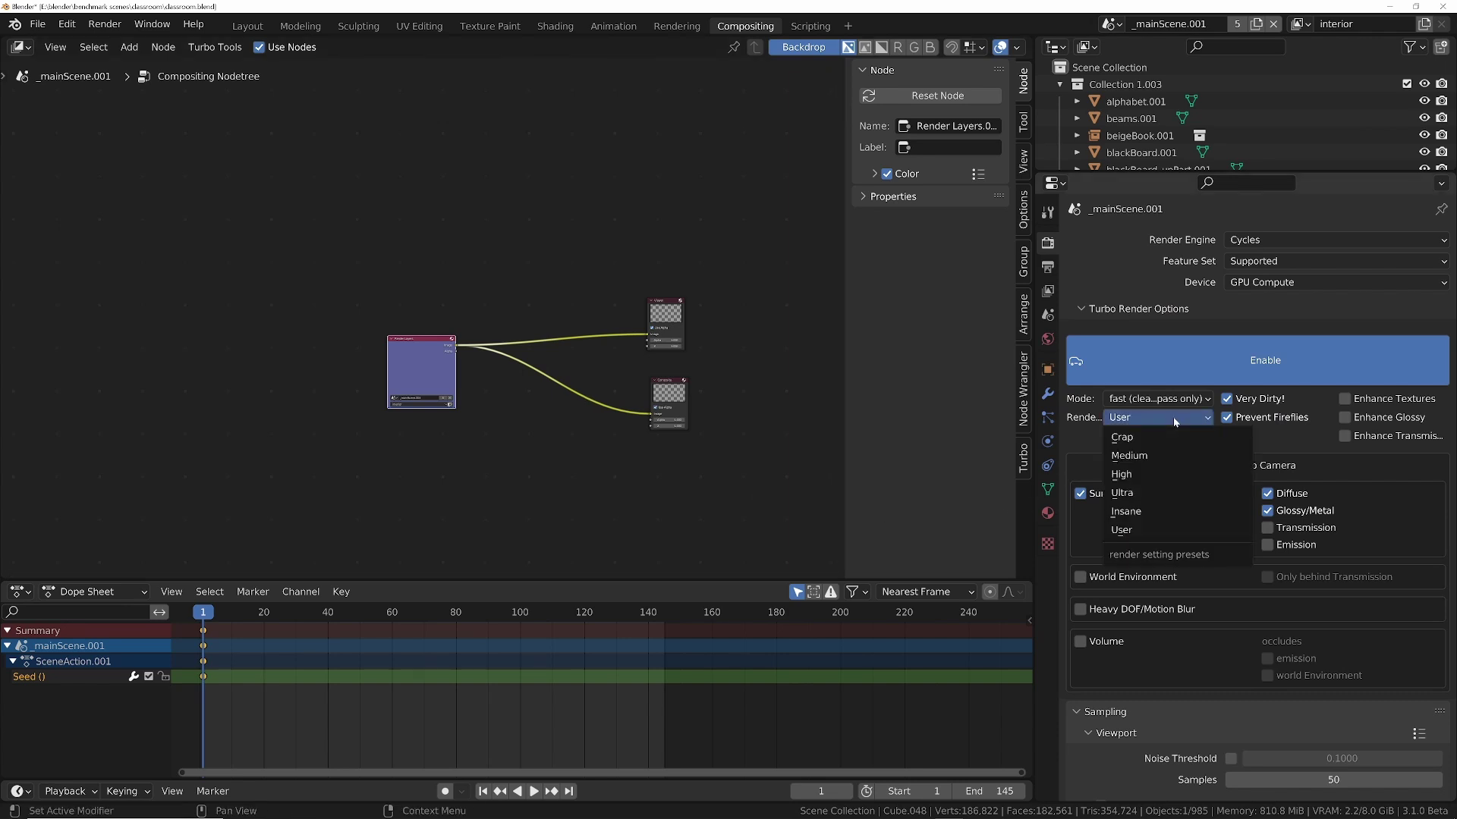
left_click(1124, 477)
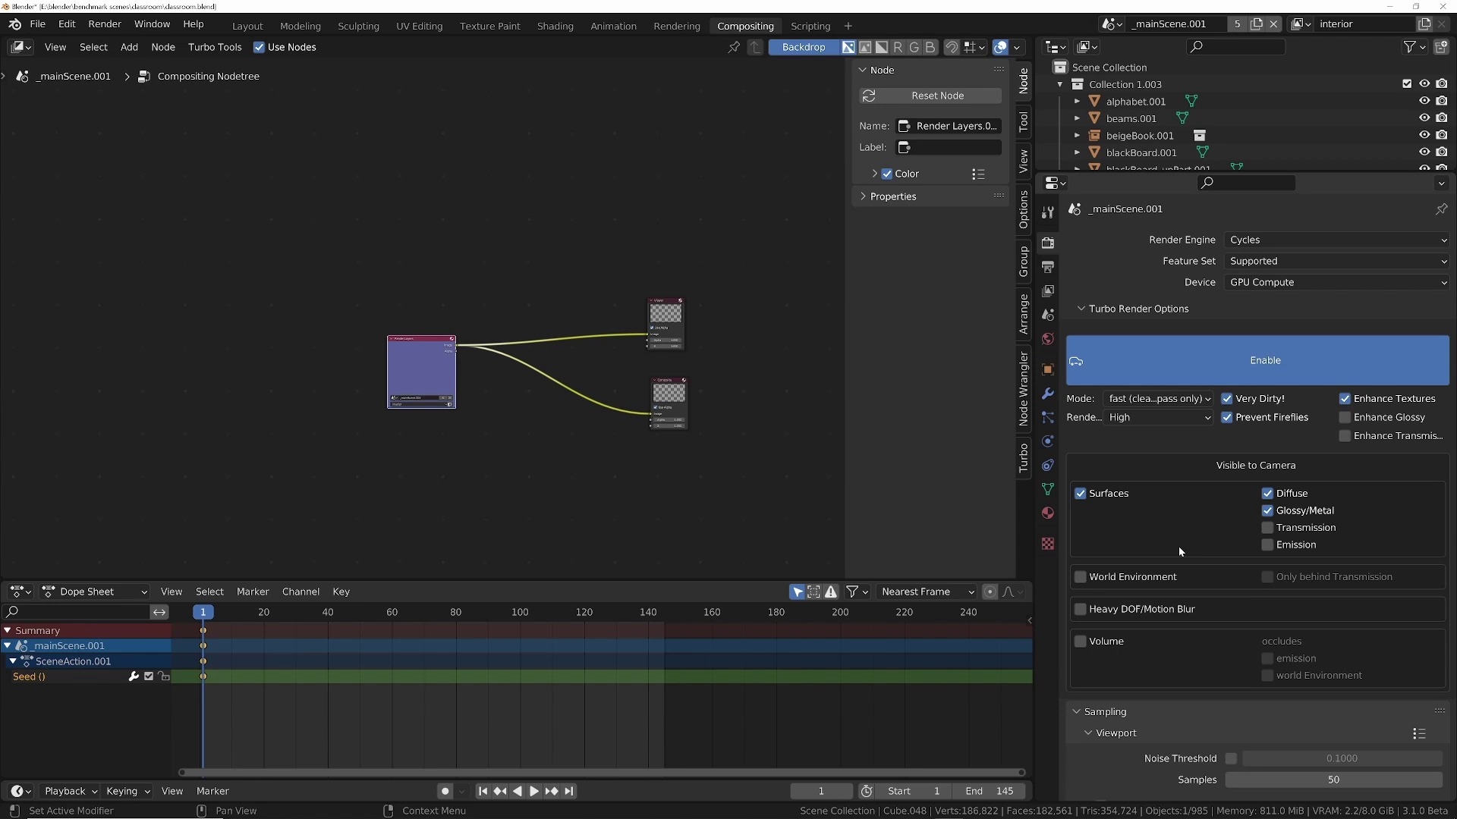
left_click(1267, 528)
Render the classroom as a still image with turbo tools.
scroll(1156, 548, "down", 2)
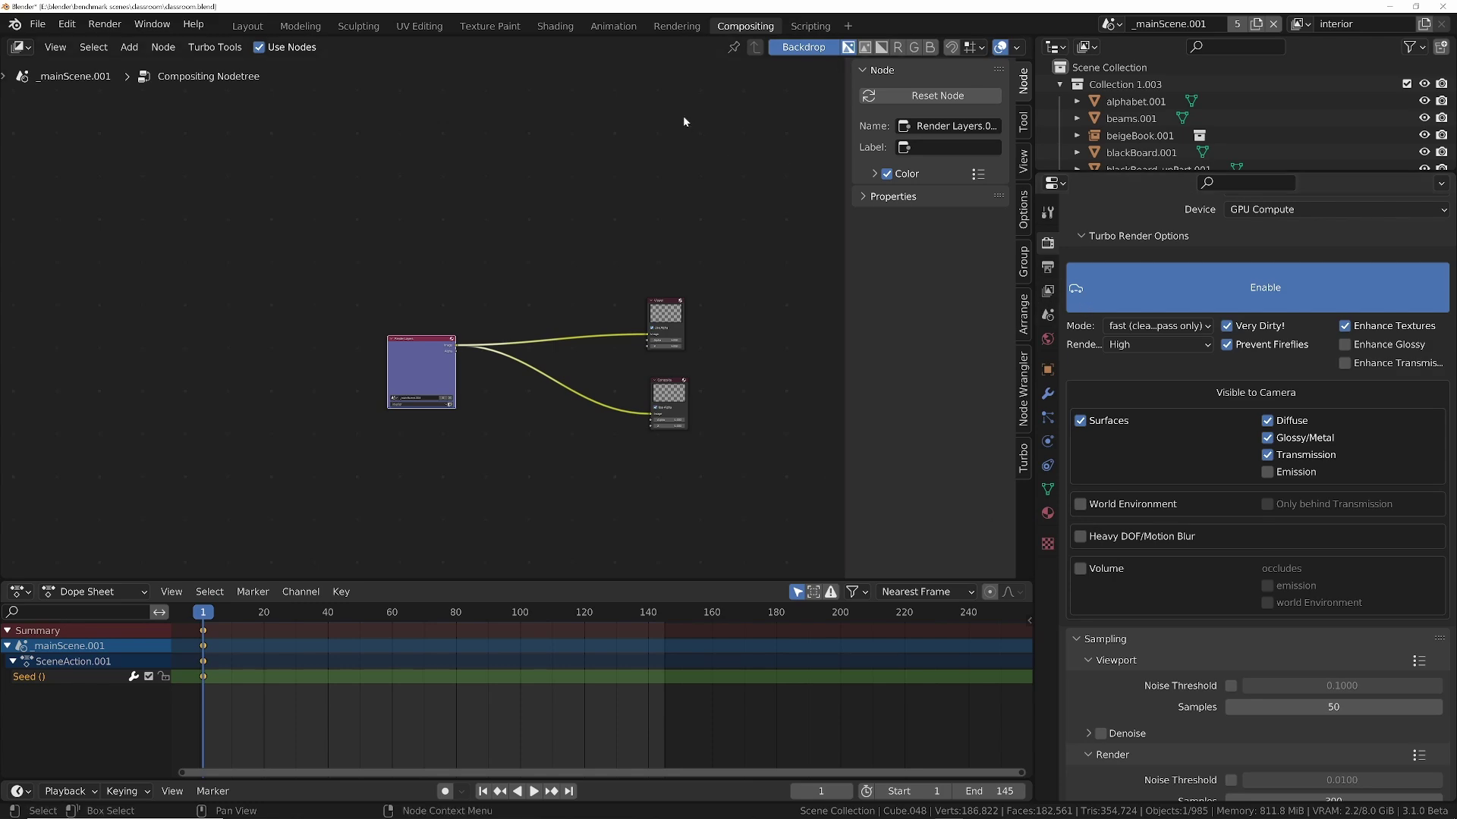
left_click(115, 27)
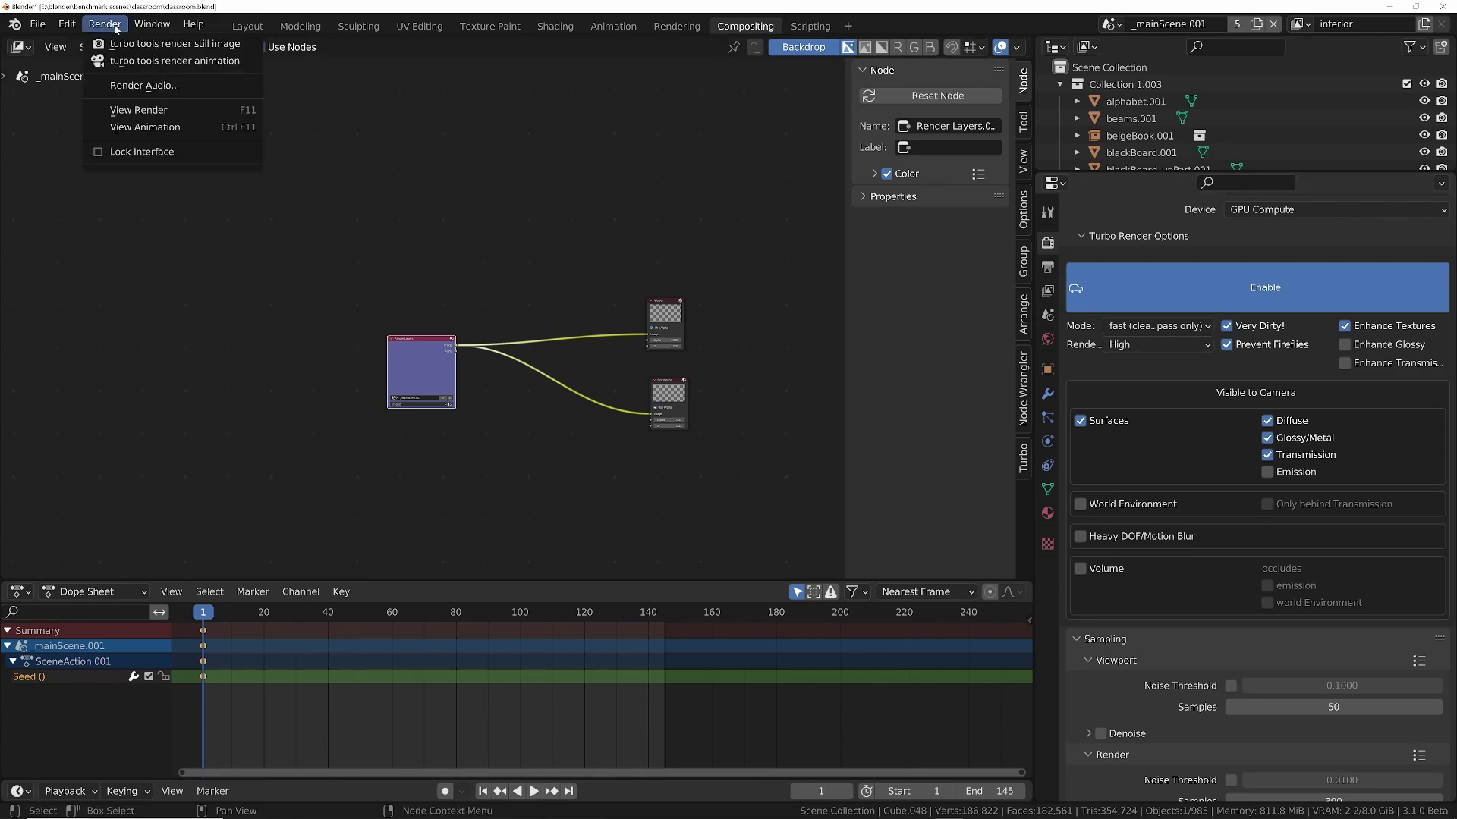
left_click(222, 48)
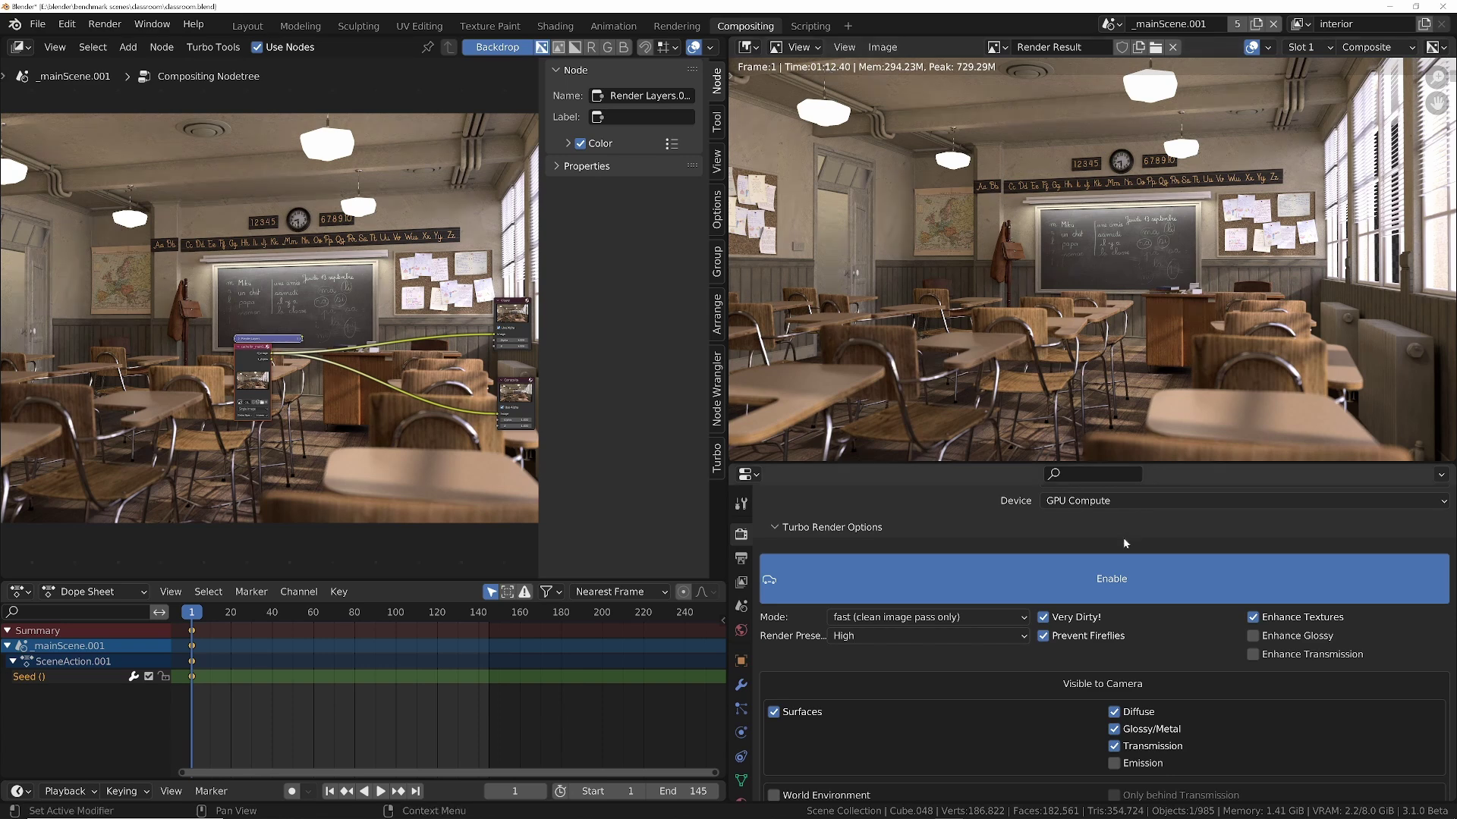
Disable Turbo Render and turn on Denoise for final renders, showing its denoiser options.
left_click(895, 581)
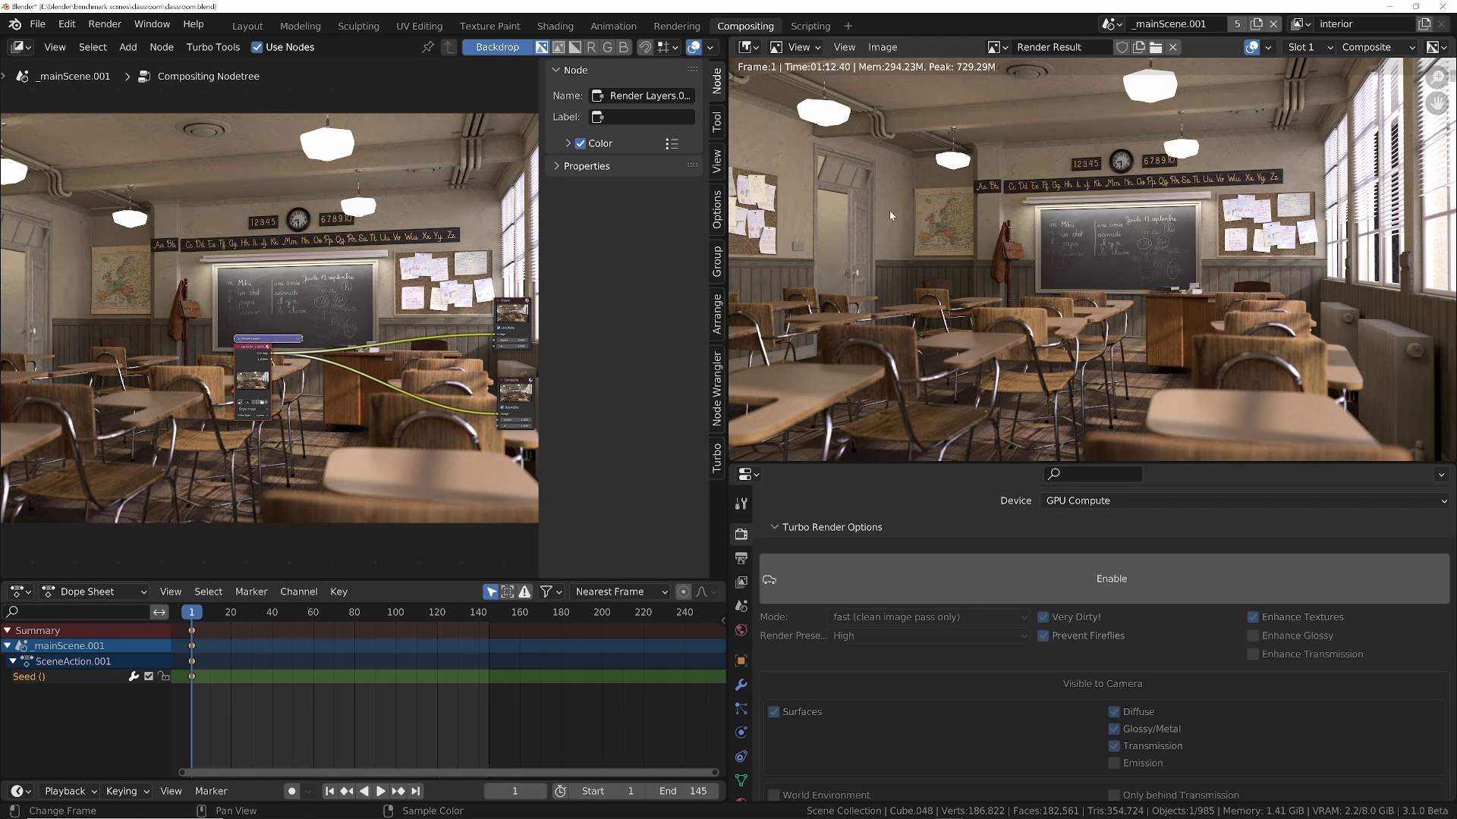
left_click(784, 531)
scroll(901, 711, "down", 1)
scroll(901, 712, "down", 2)
left_click(793, 668)
left_click(780, 667)
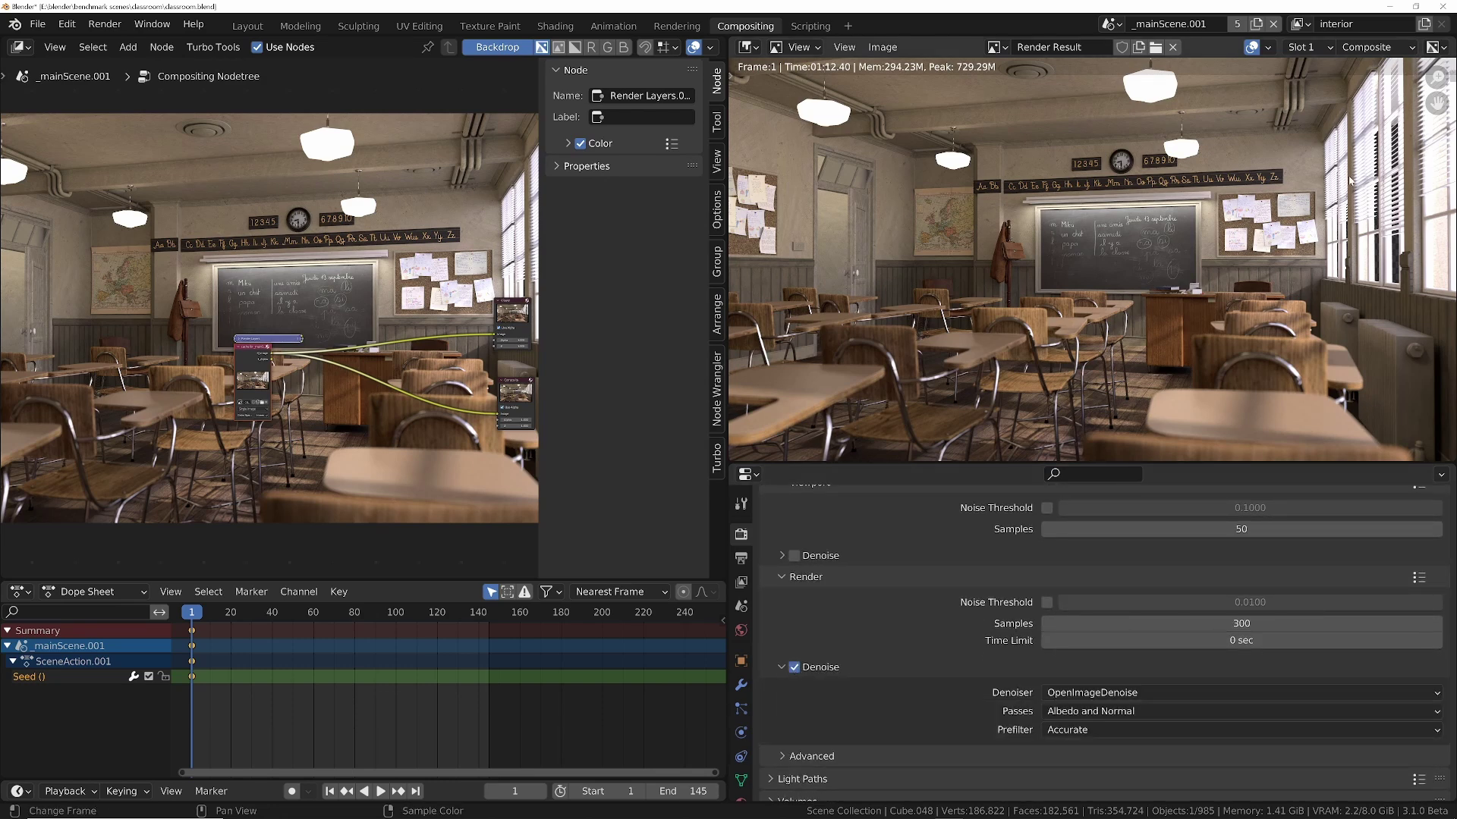
Rename the first render slot to "Turbo render high" and the second to "OIDN".
key("n")
double_click(1320, 175)
type("Turbo render hi")
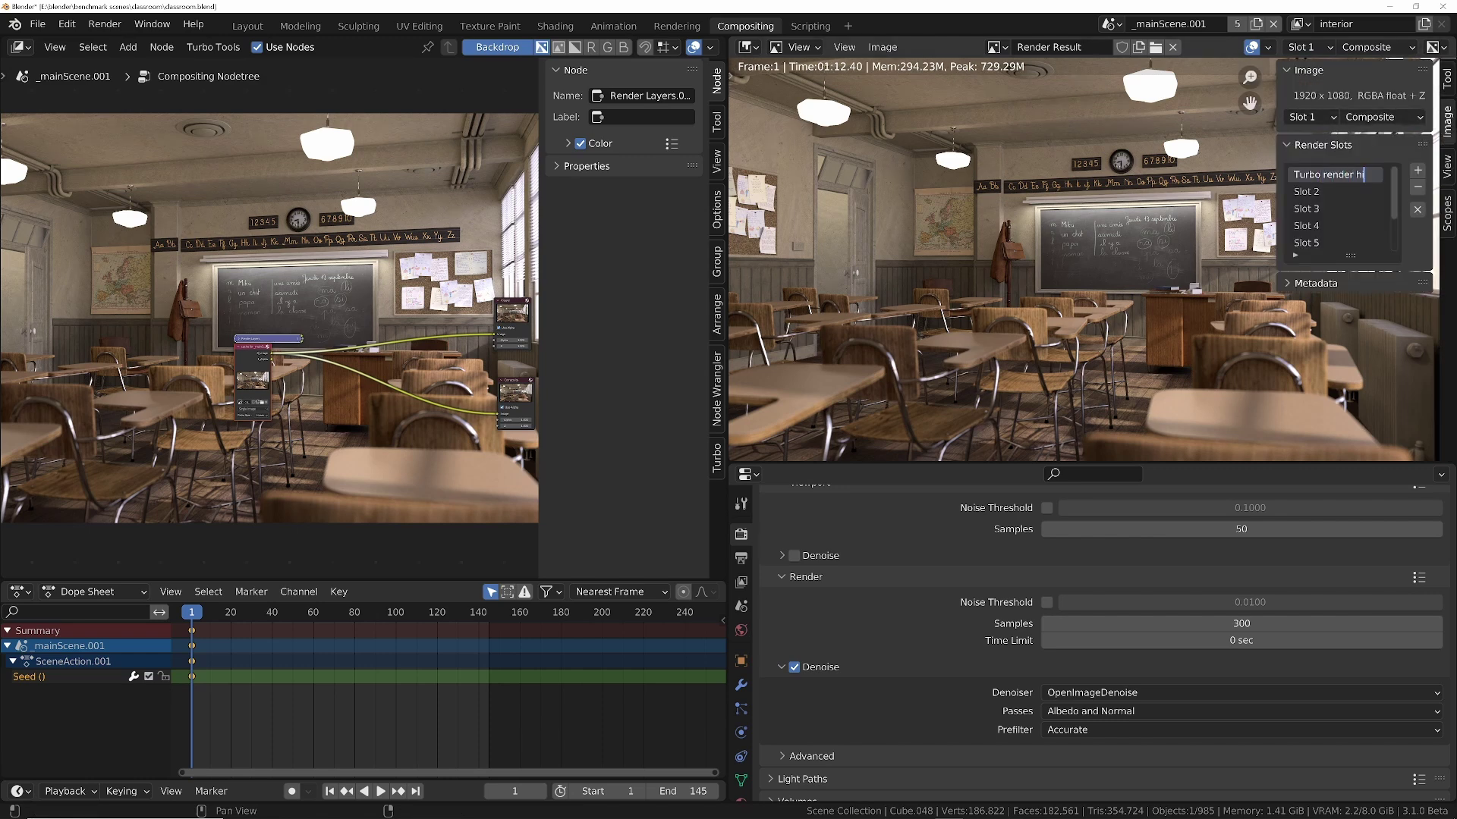
type("gh")
double_click(1306, 192)
type("OIDN")
key("Return")
With the OIDN render slot active, set the render Time Limit to 11 sec.
scroll(1006, 607, "down", 2)
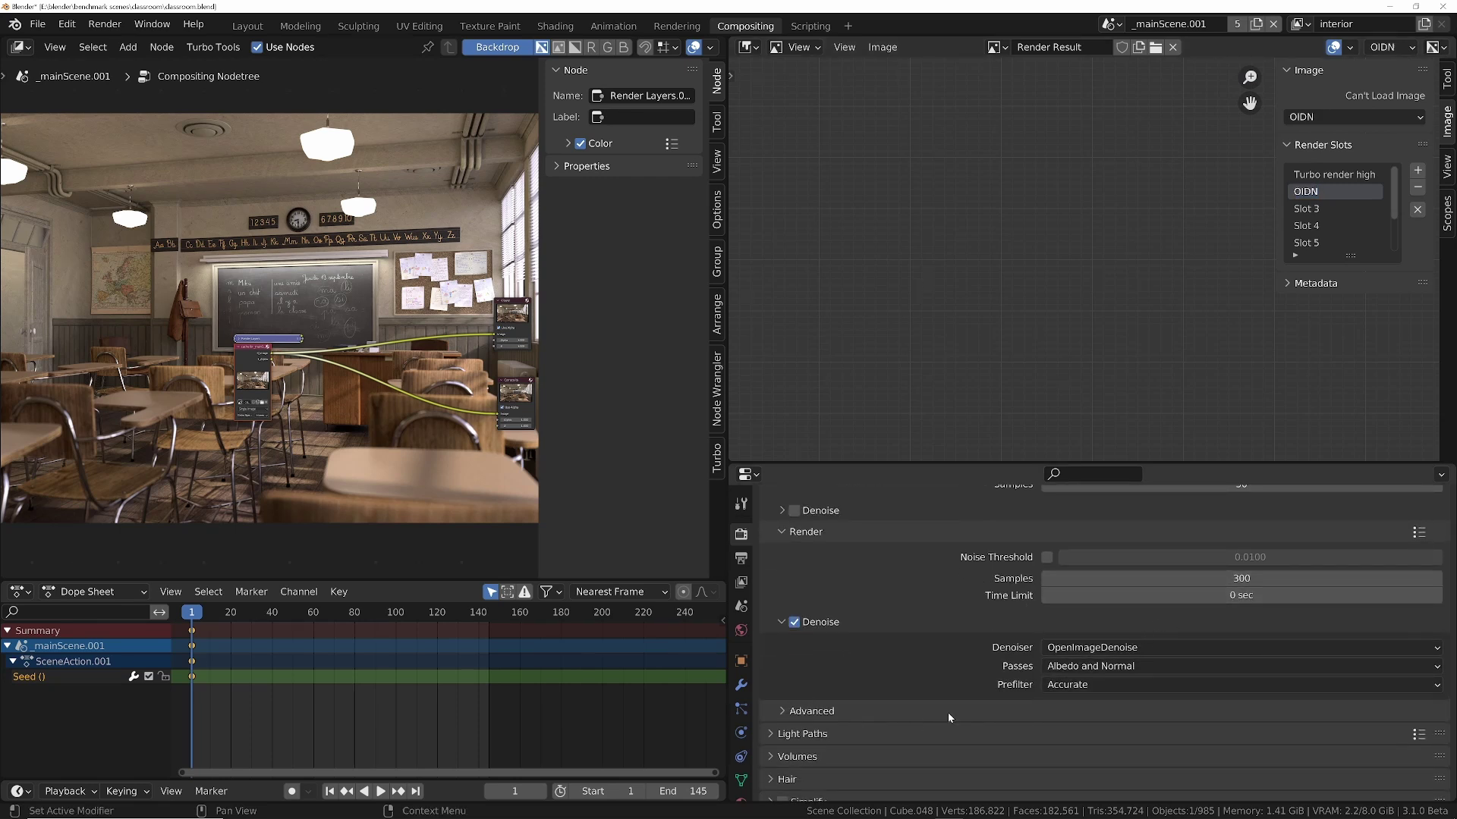
scroll(938, 617, "up", 3)
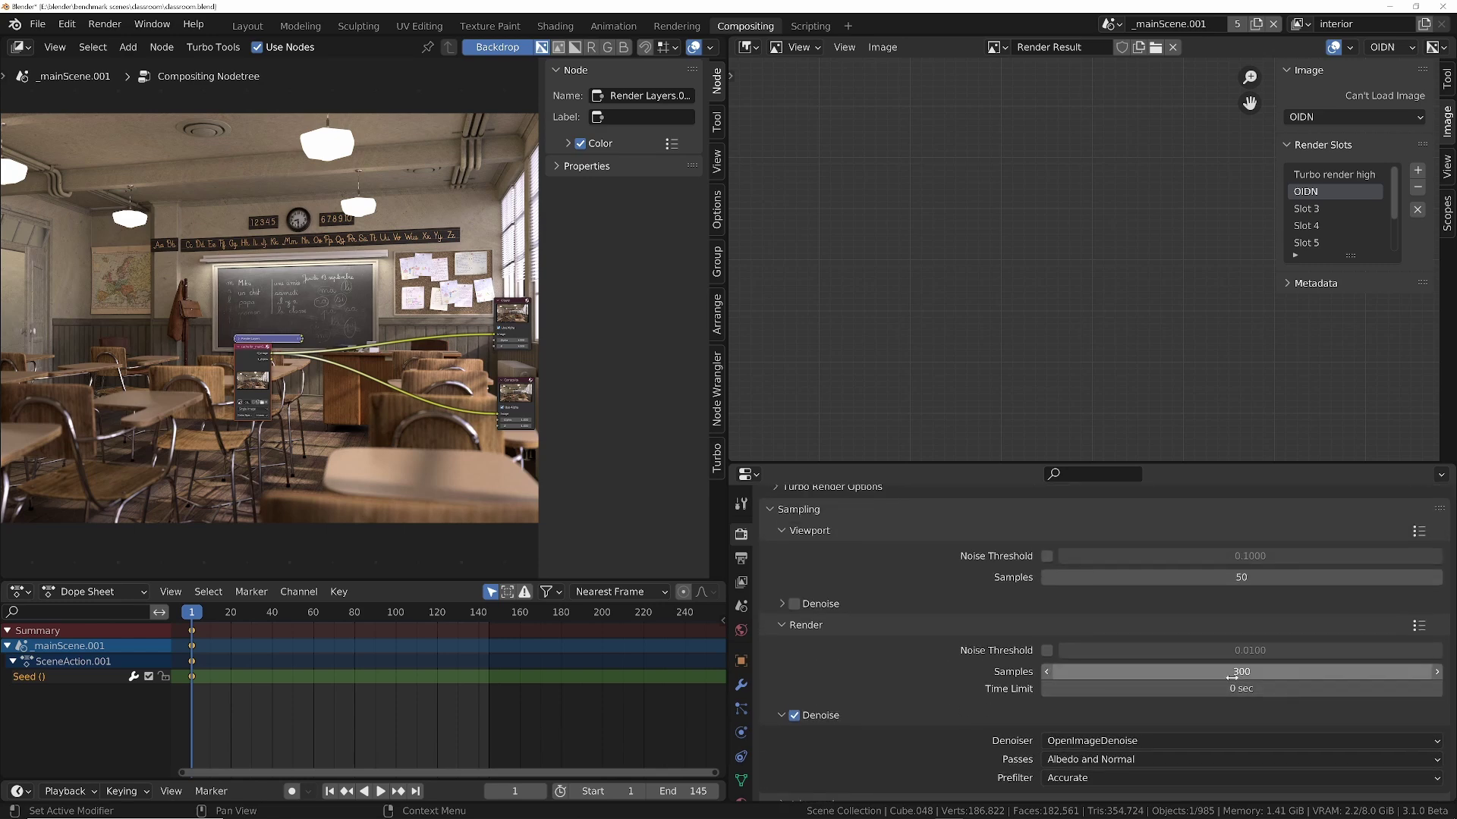
left_click(1330, 174)
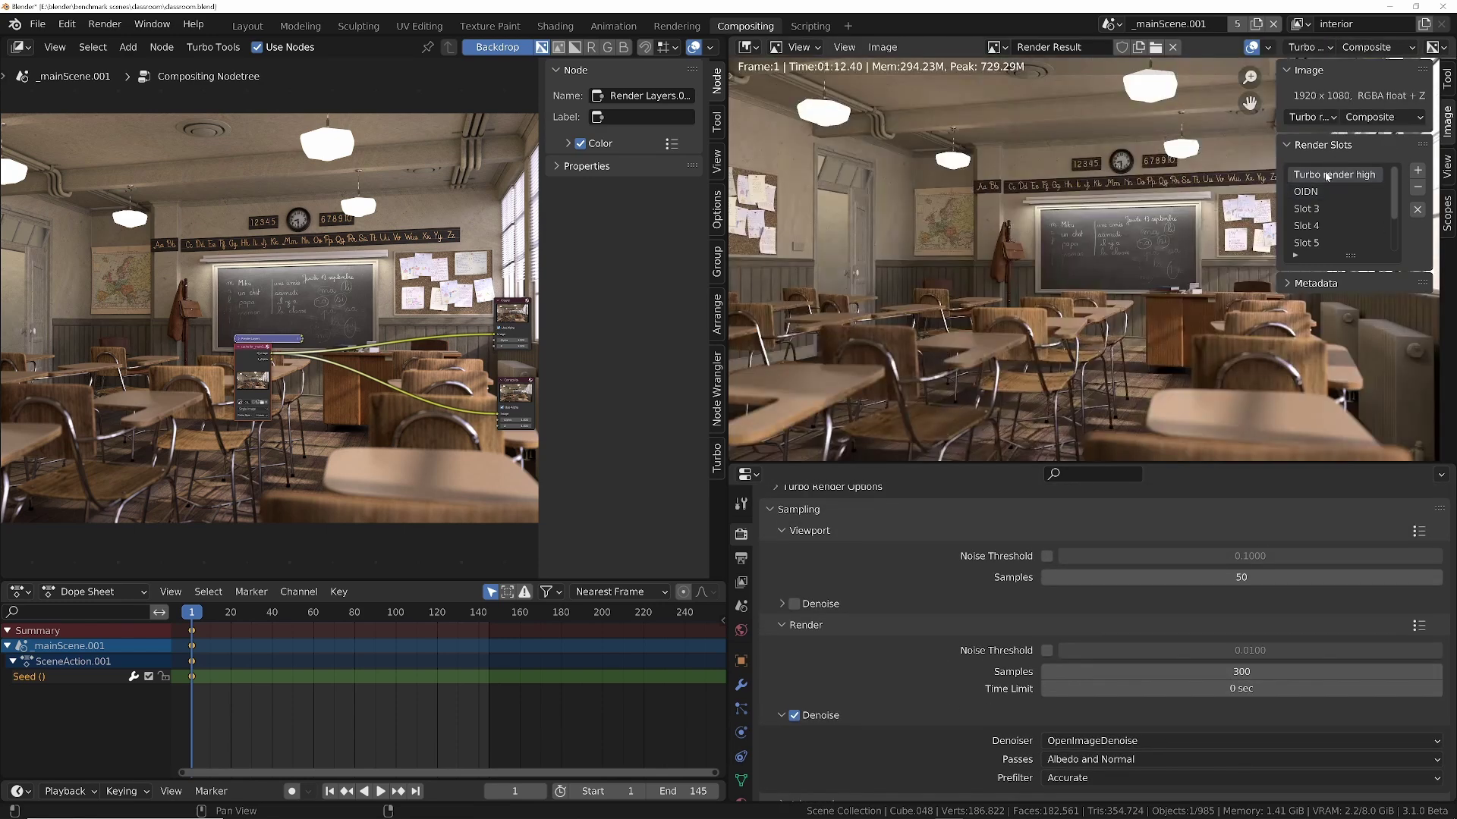
left_click(1305, 191)
left_click(1241, 688)
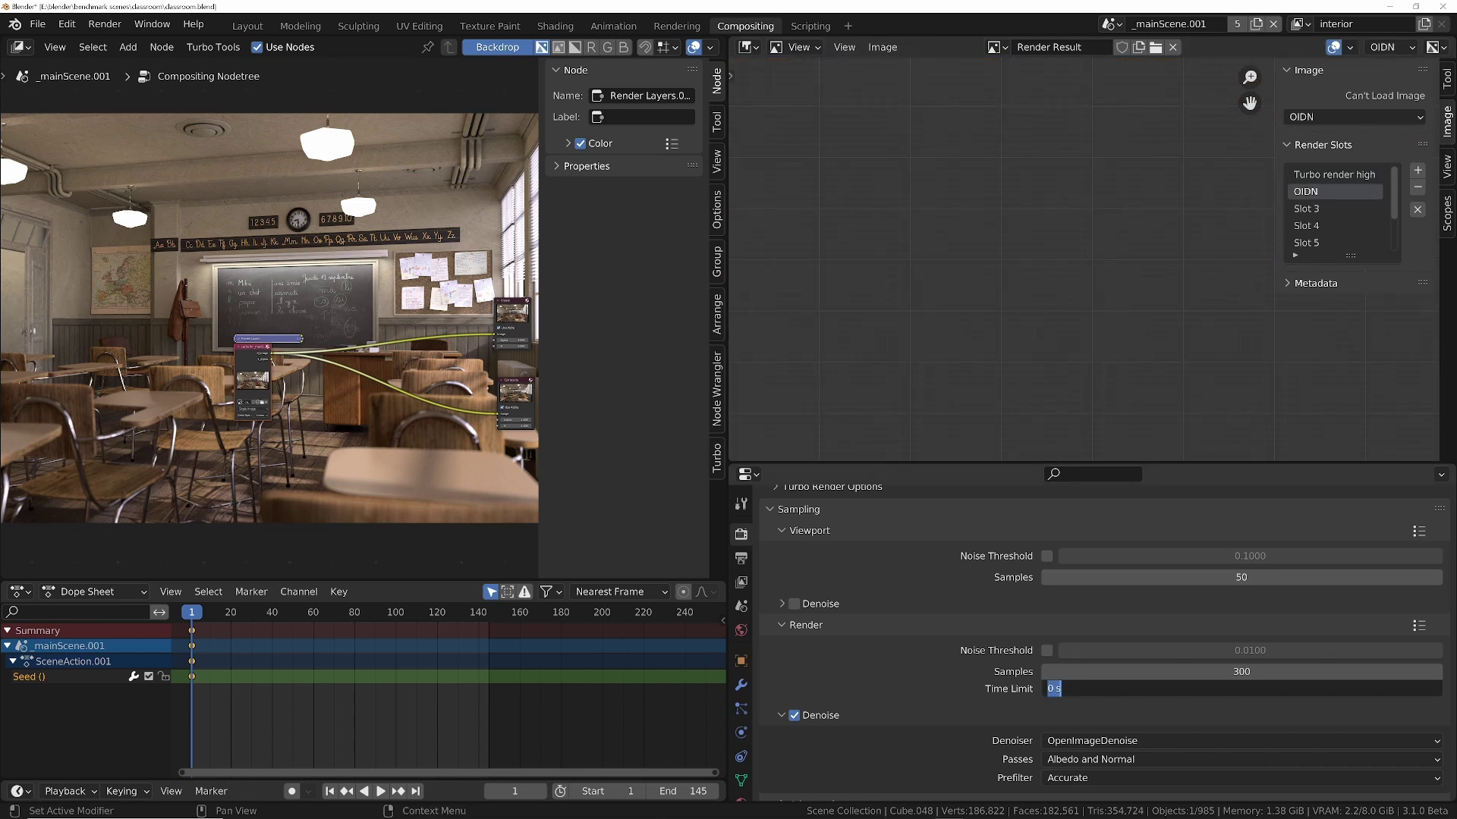
type("11")
key("Return")
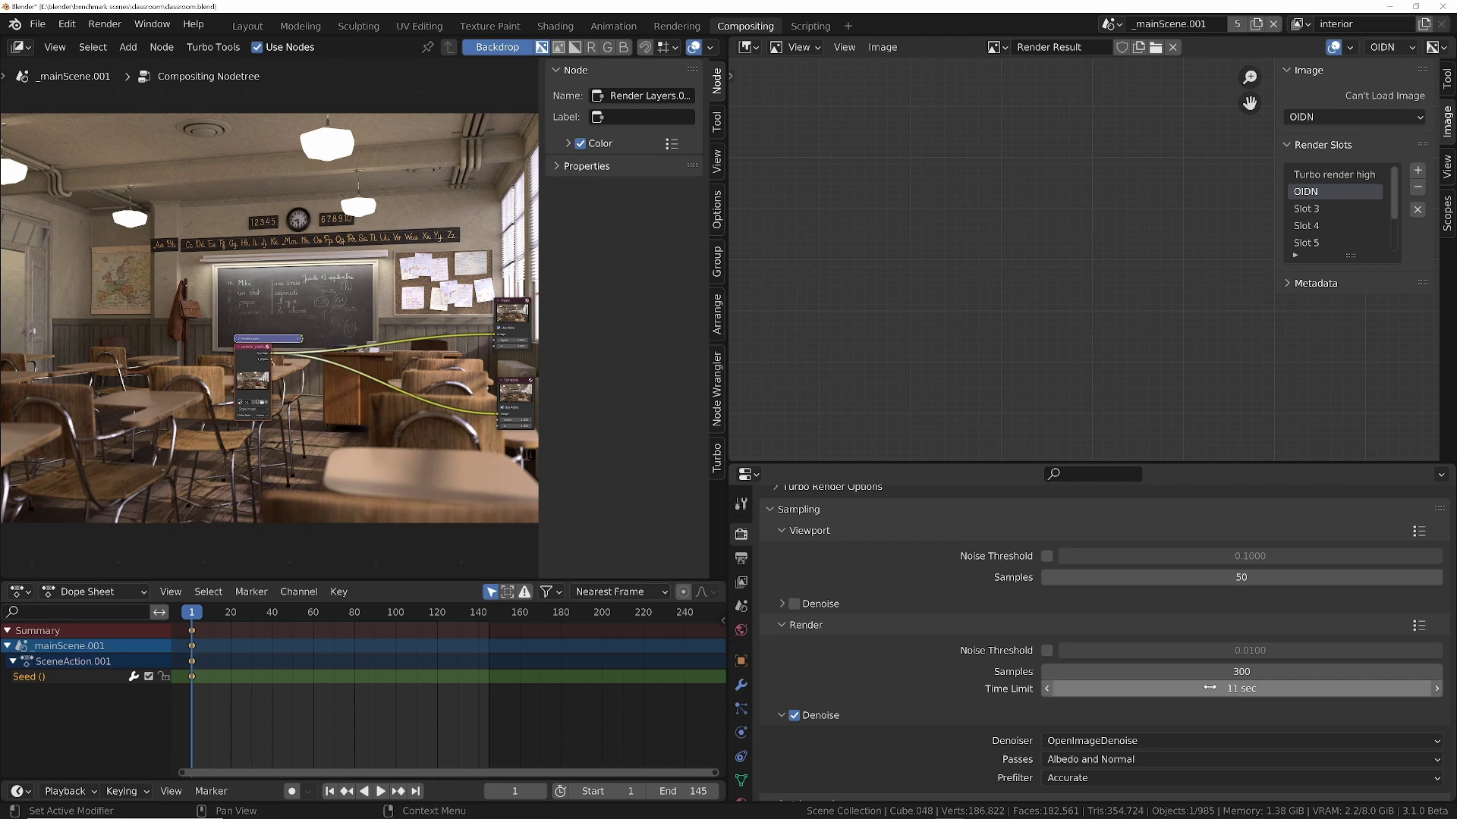
Set the render Samples to 8000 and the Time Limit to 1.1 min, and render the still with OpenImageDenoise.
left_click(1216, 673)
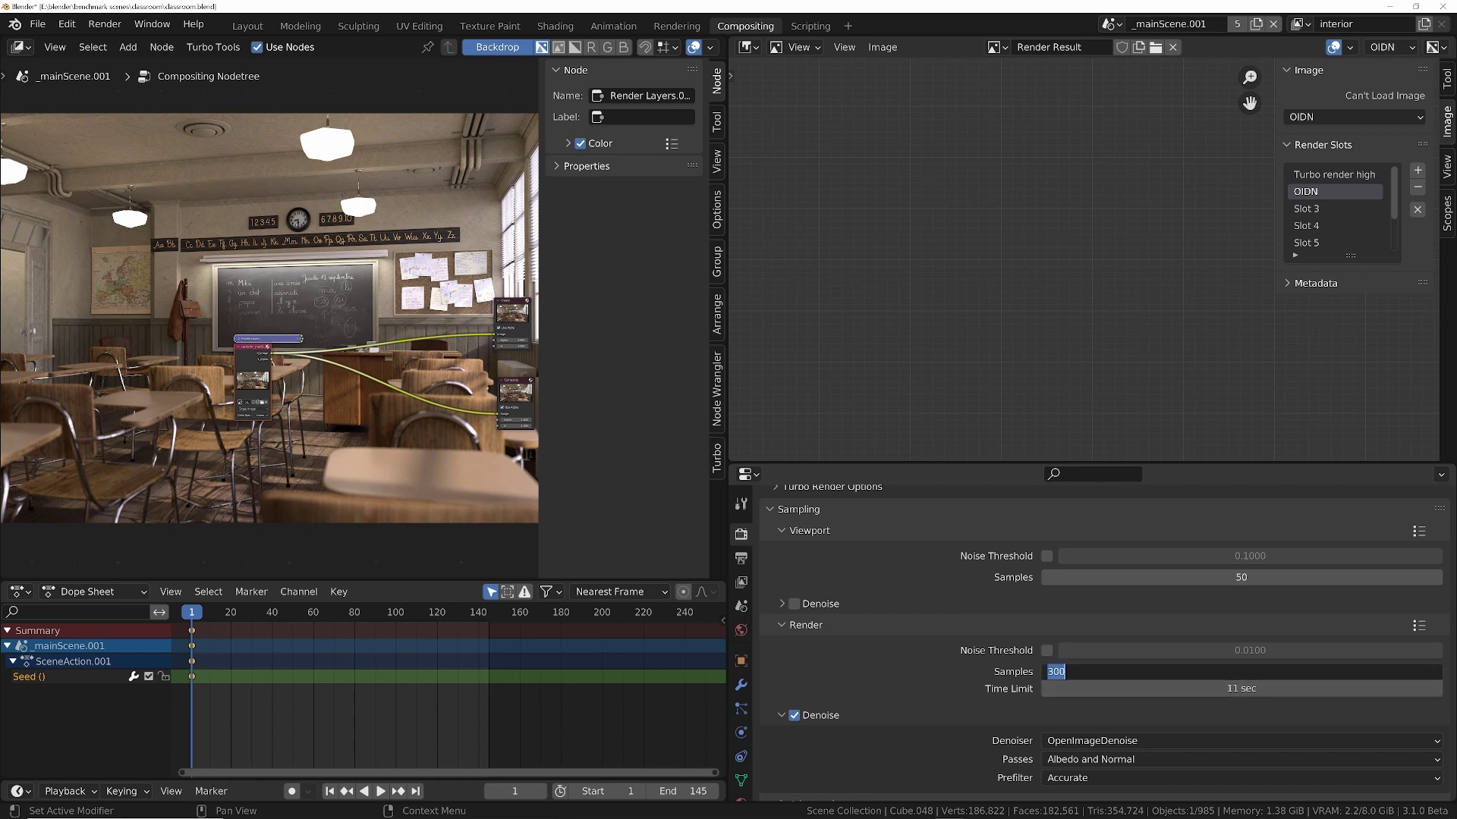
type("8000")
key("Return")
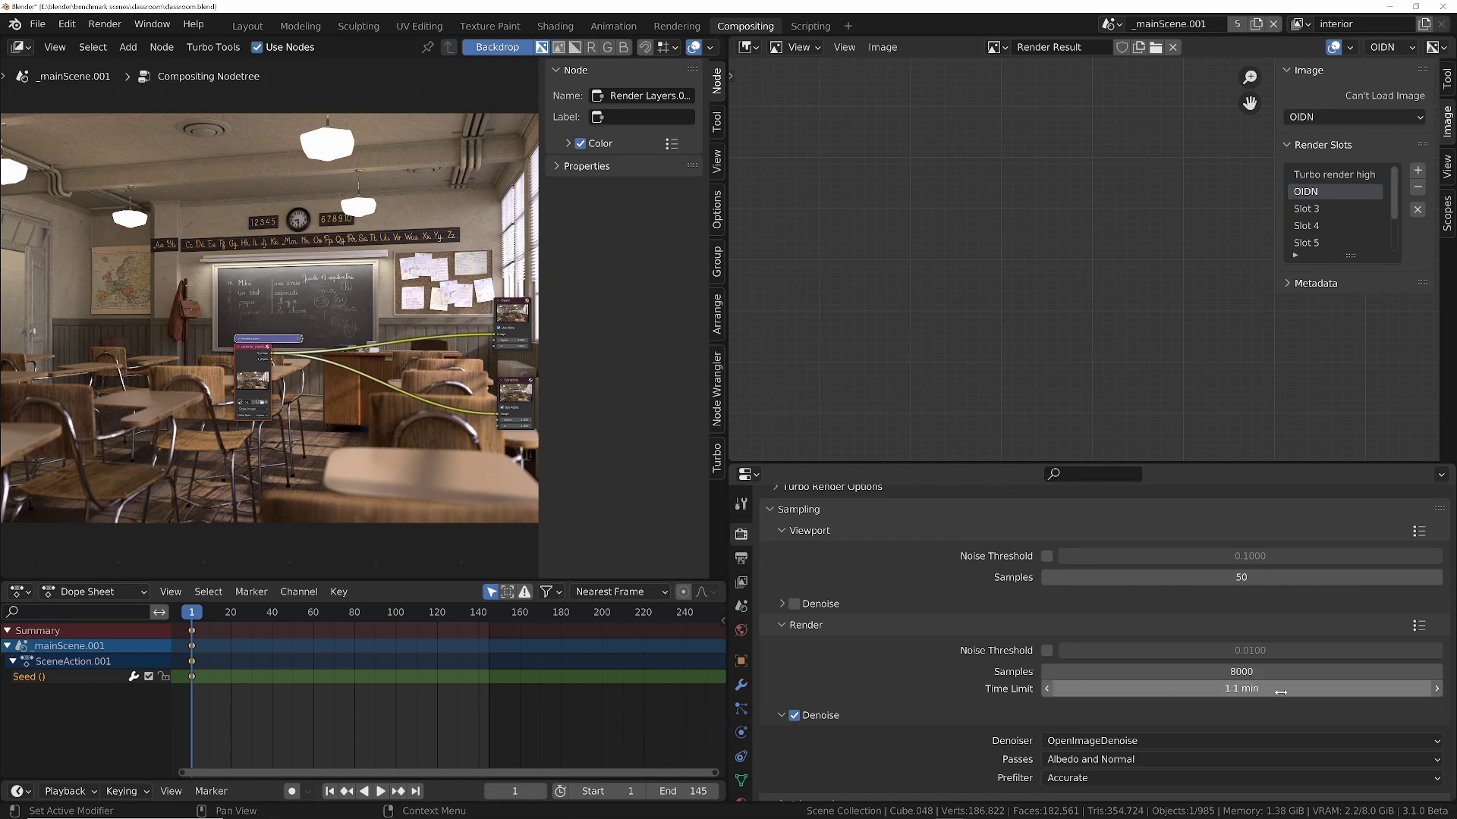
left_click(105, 23)
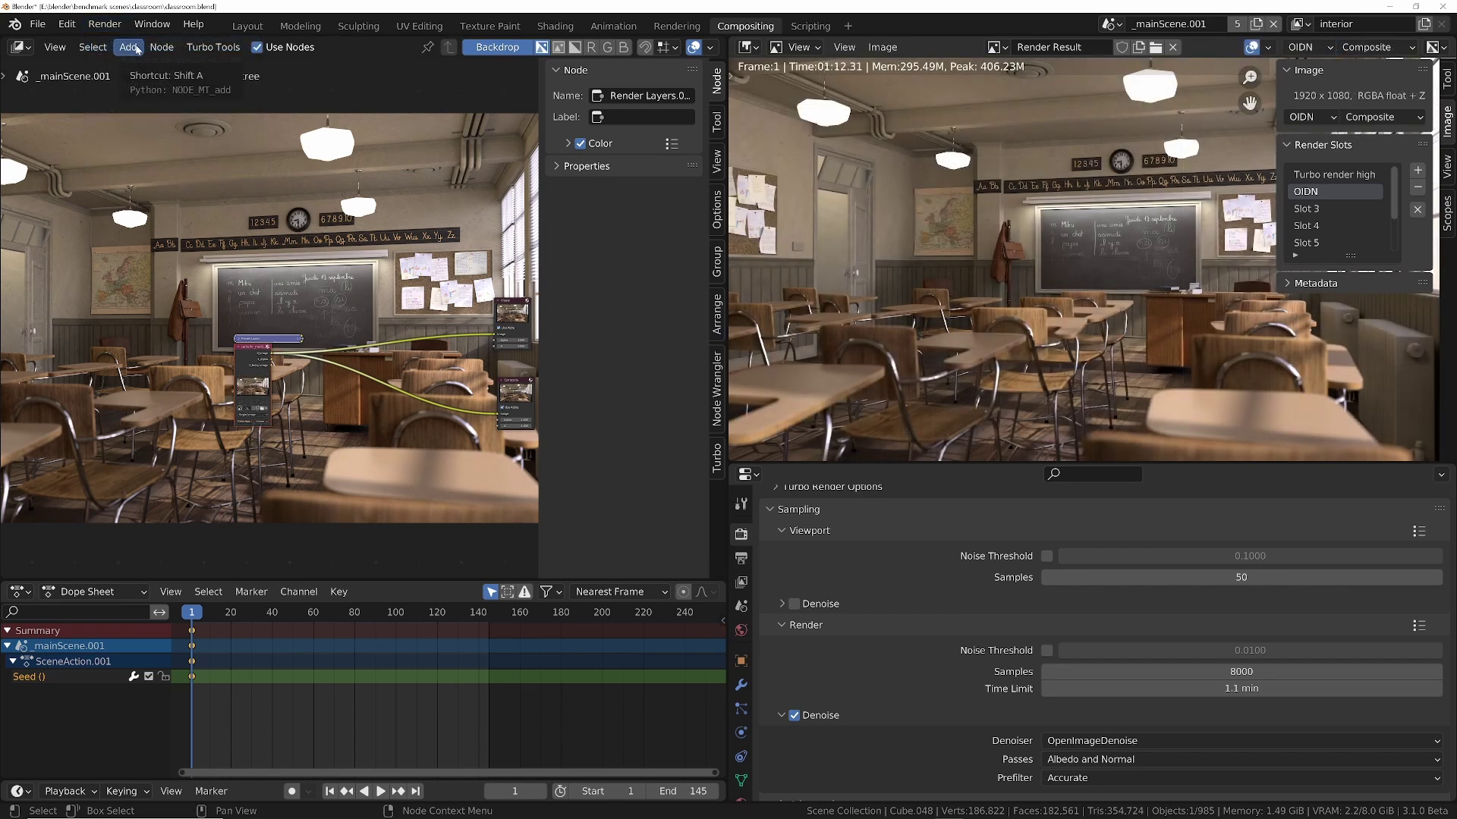
Make the third render slot active and rename it "Optix".
left_click(1348, 175)
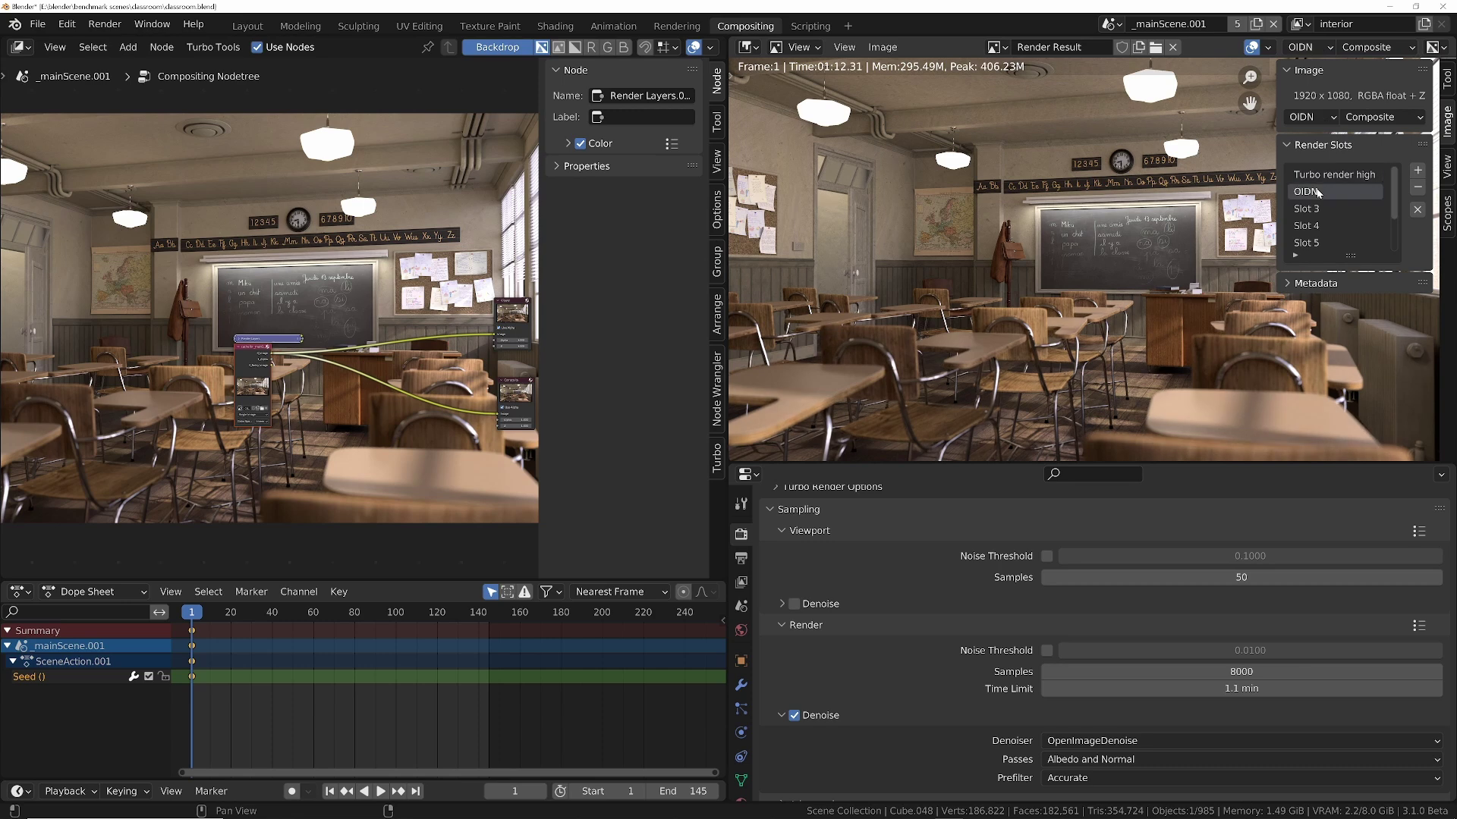
double_click(1308, 208)
type("Optix")
key("Return")
Set the render Time Limit to 1.2 min.
left_click(1198, 688)
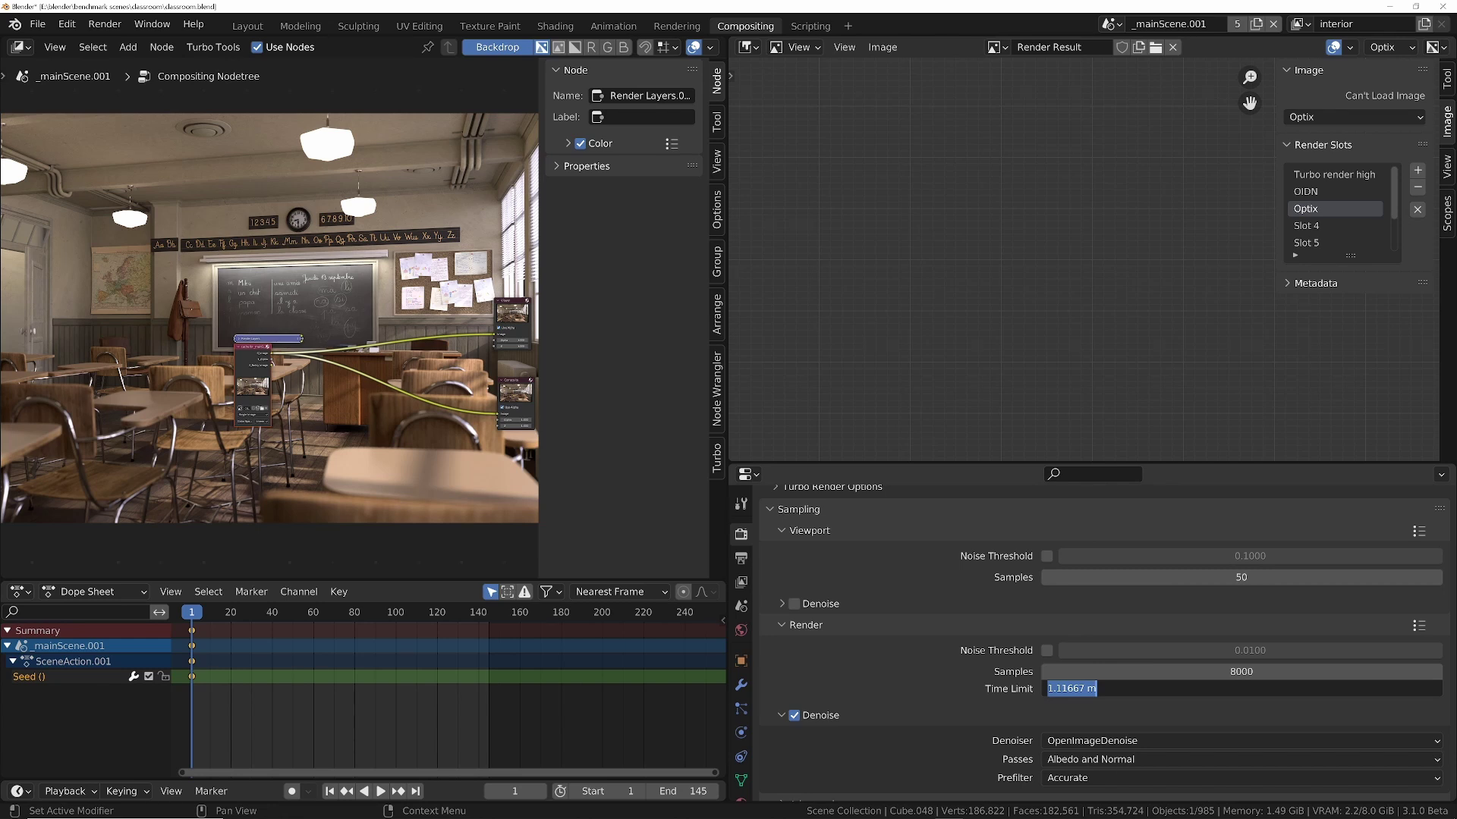
type("1.2")
key("Return")
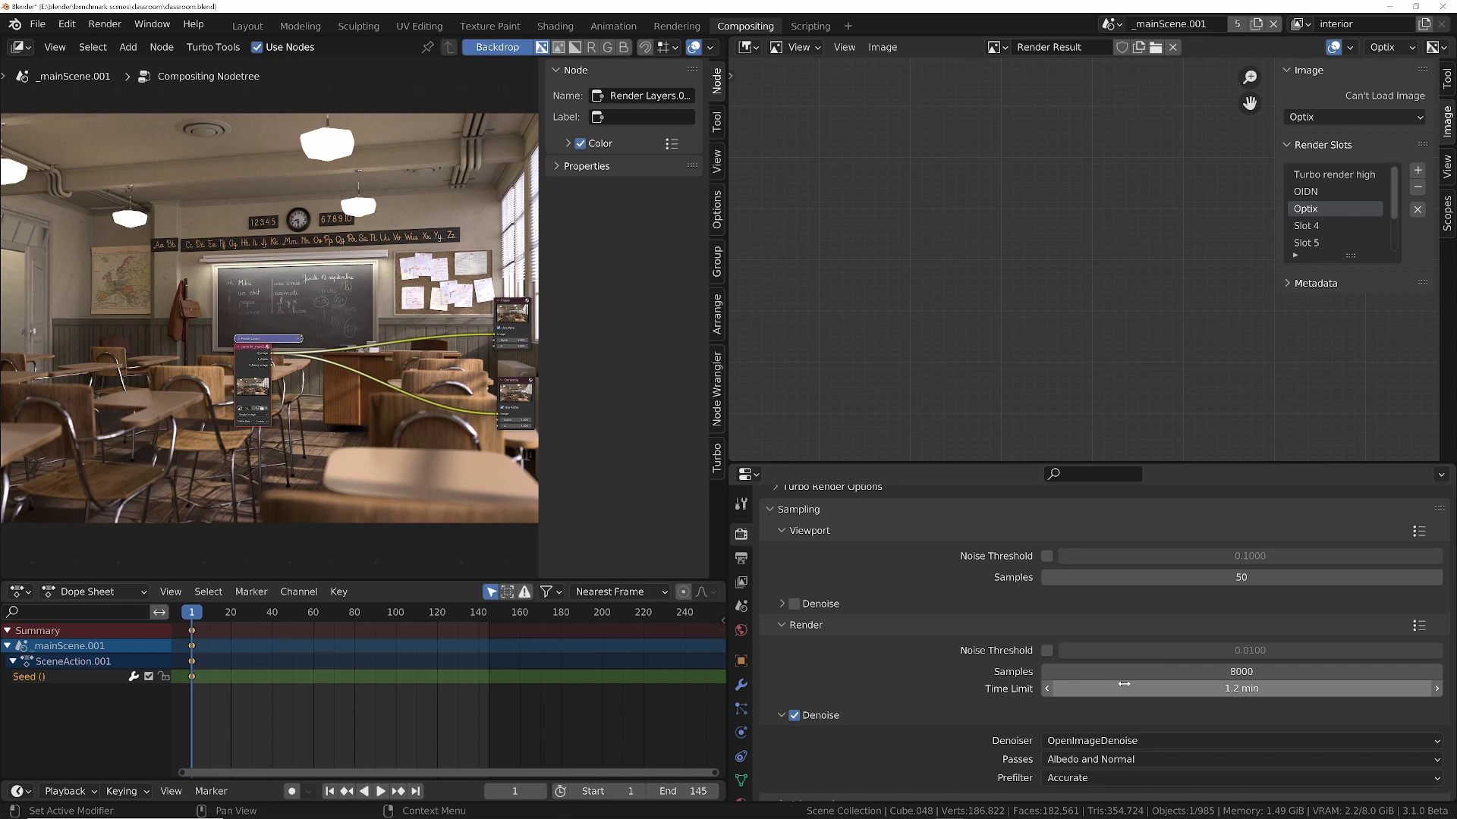
Switch the render denoiser to OptiX and render the classroom still into the Optix slot.
scroll(1108, 682, "down", 3)
left_click(1095, 667)
left_click(1078, 686)
scroll(986, 683, "up", 5)
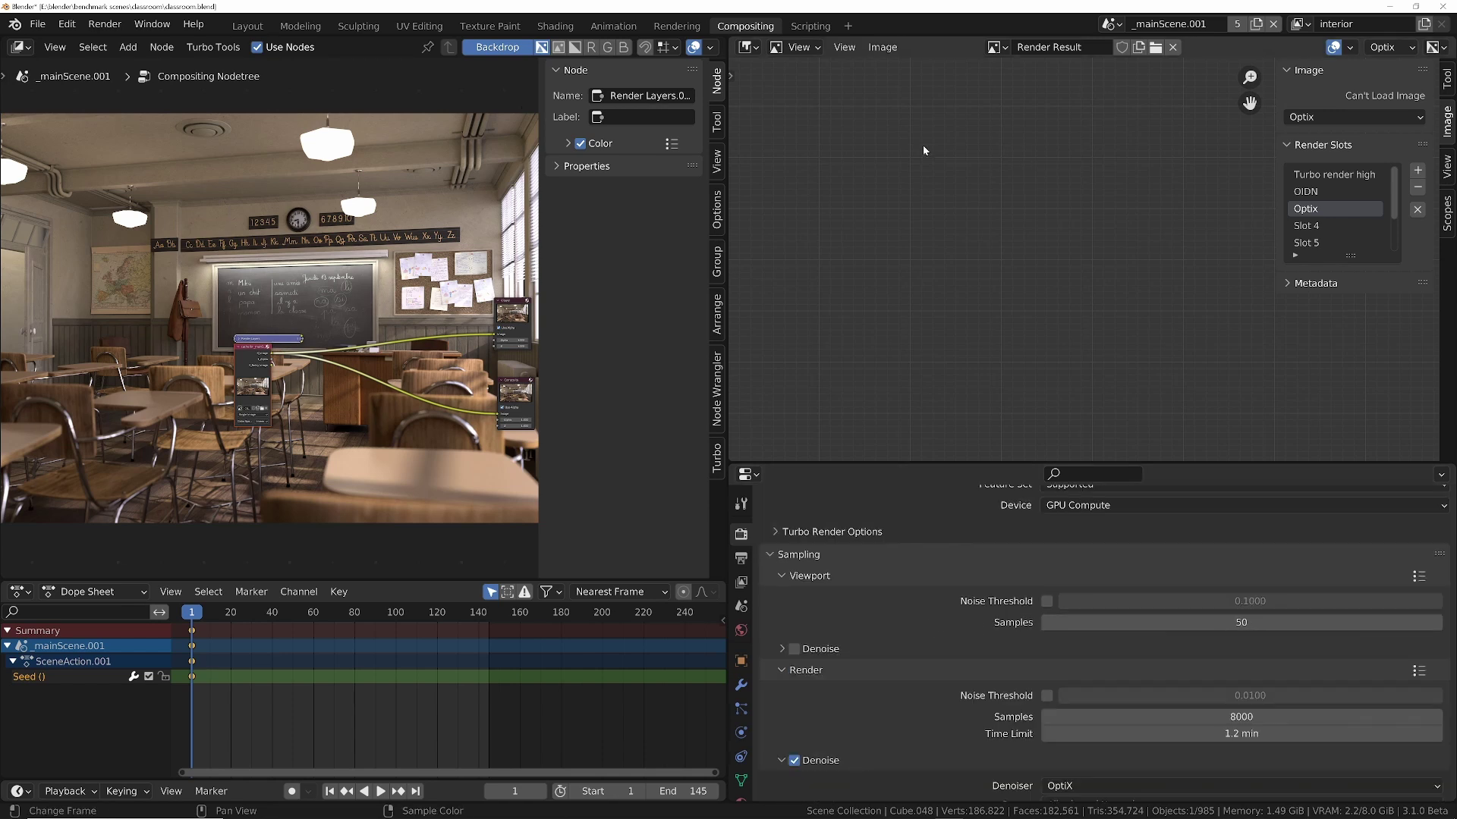
left_click(105, 24)
left_click(124, 44)
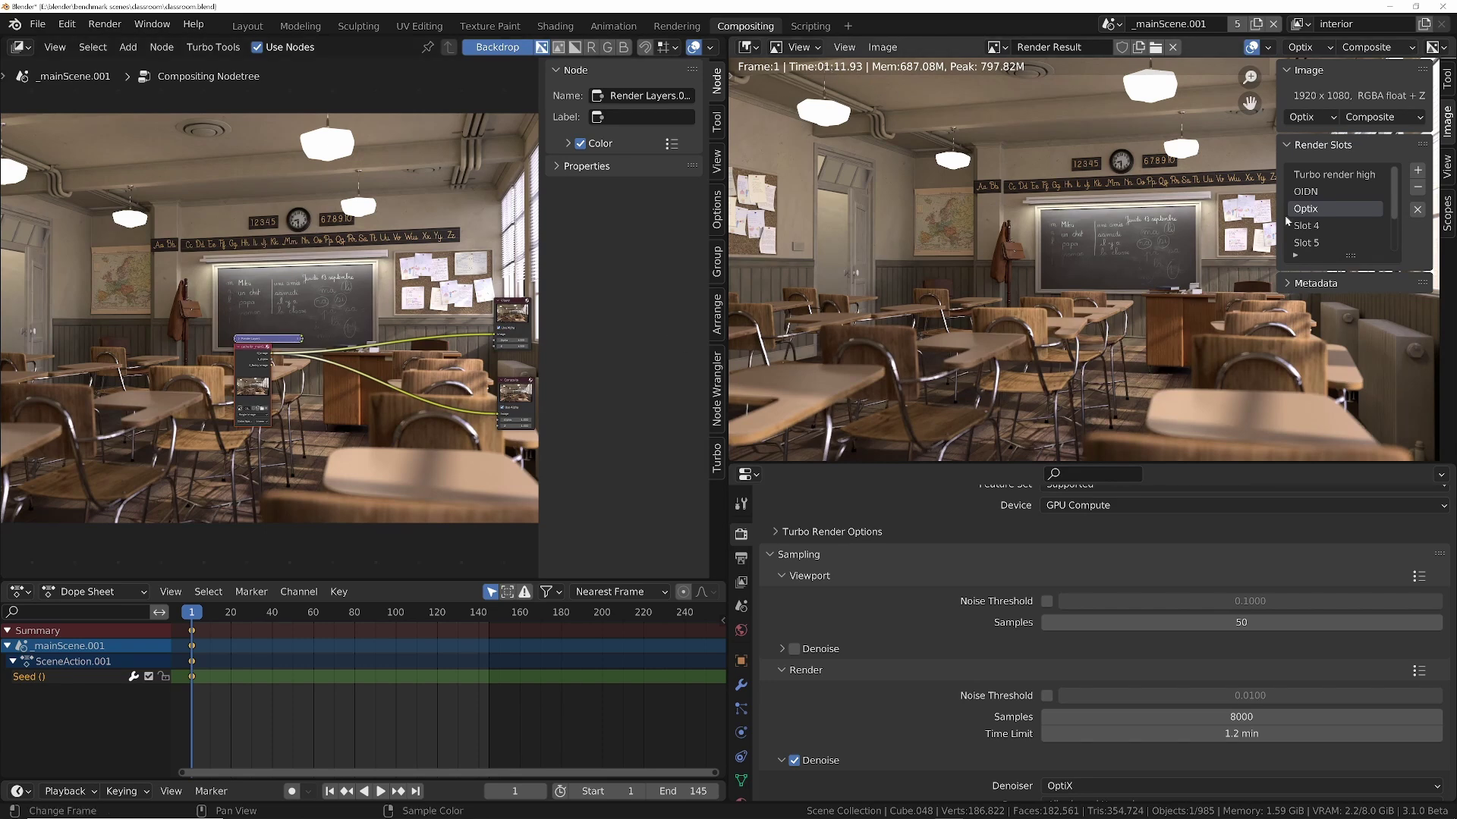
Insert a Lens Distortion node after the cached scene image in the compositor and set its Dispersion to 1.000.
scroll(470, 452, "up", 2)
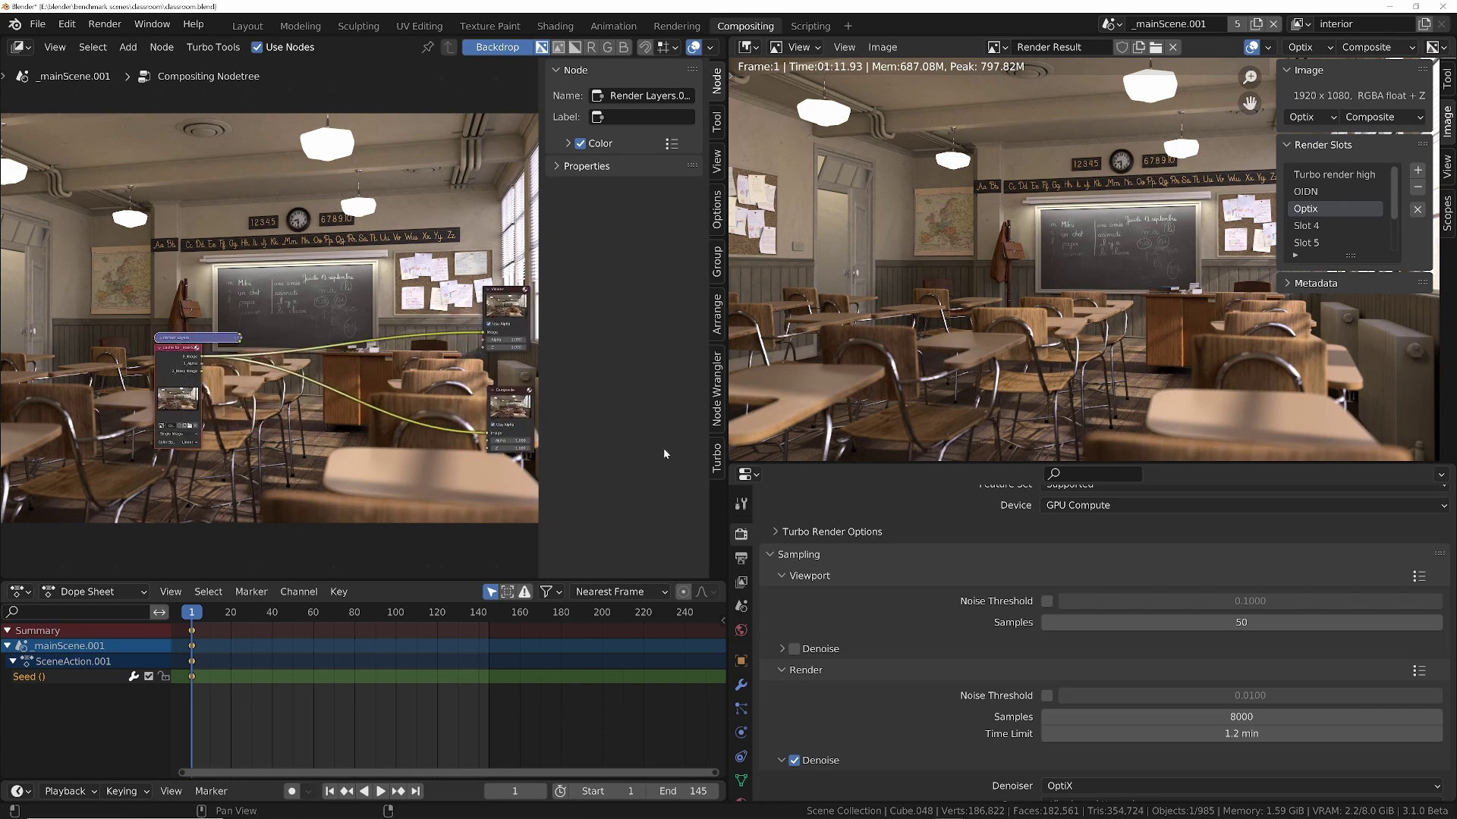
left_click(713, 459)
scroll(273, 394, "up", 3)
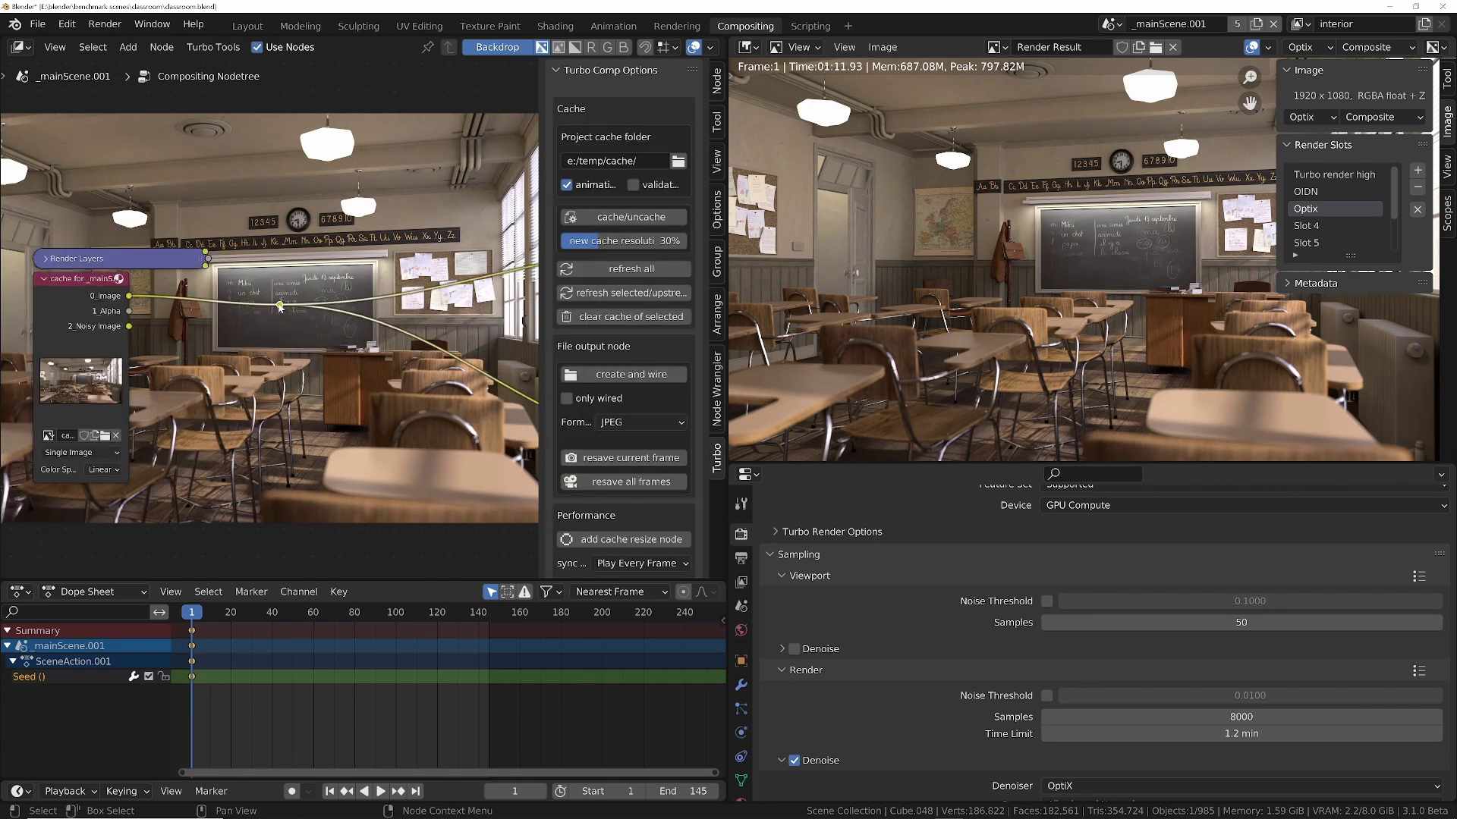
key("shift+a")
type("lens")
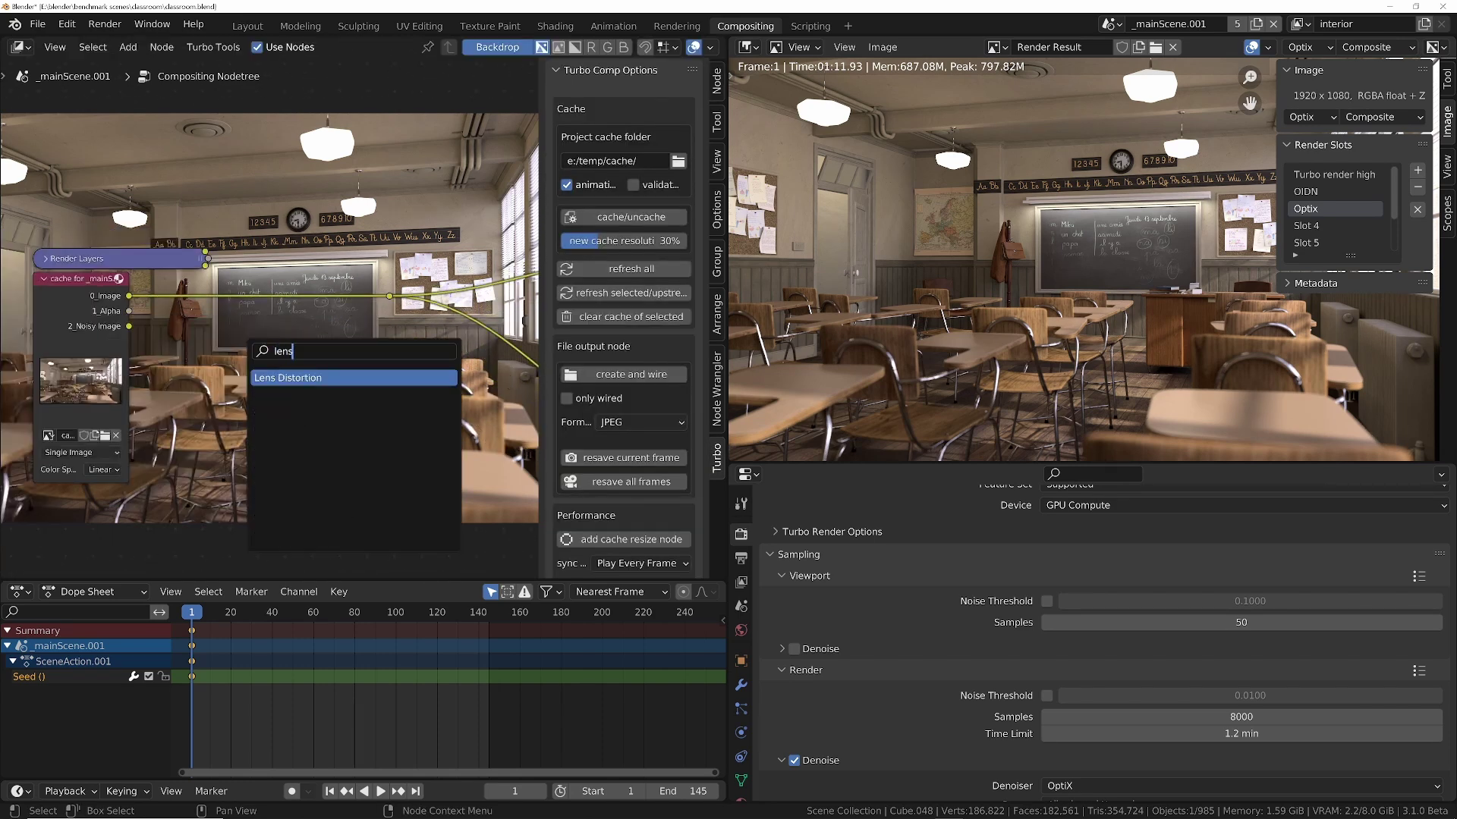
key("Return")
left_click(216, 391)
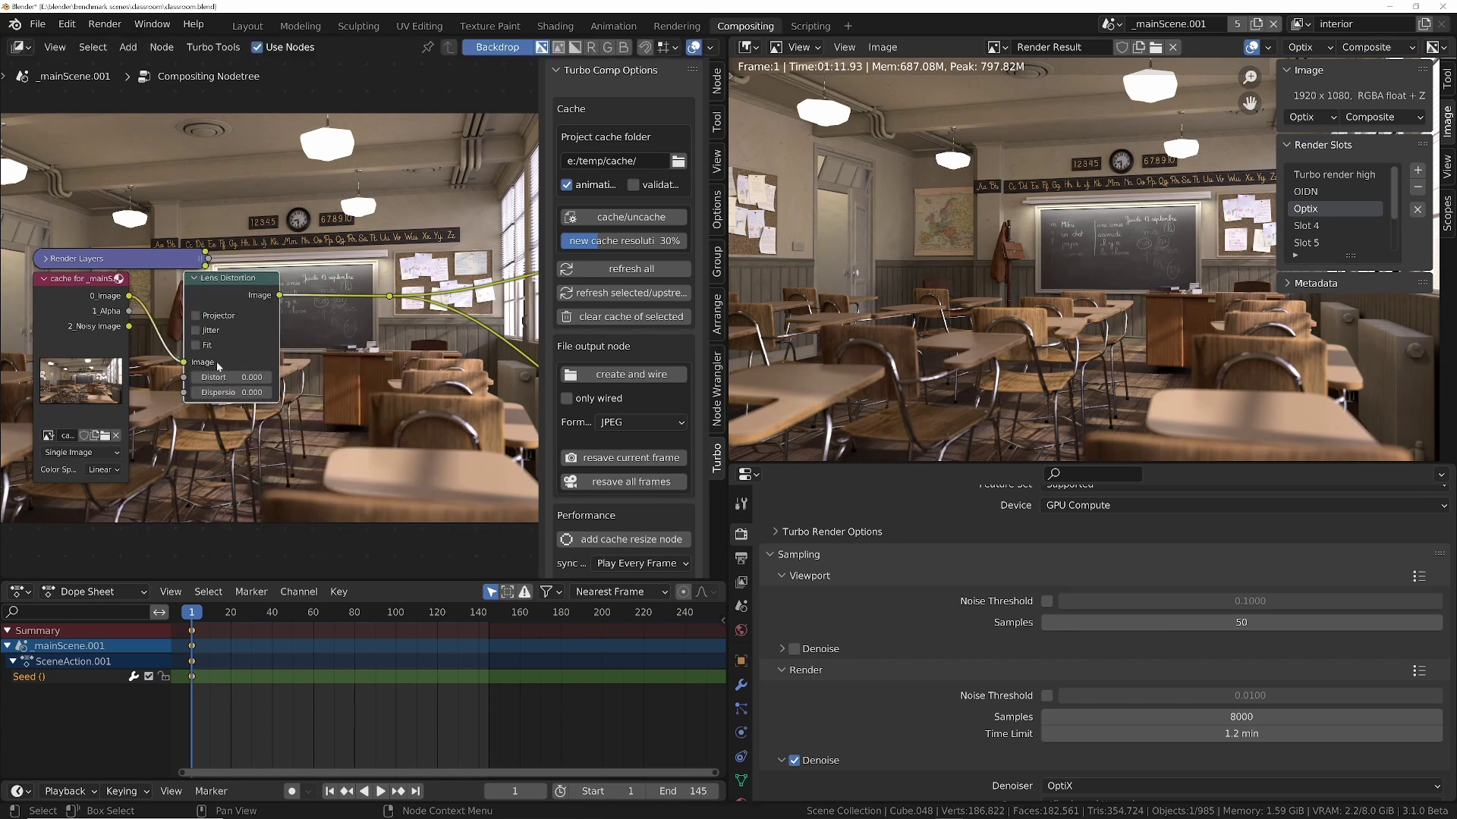
left_click_drag(217, 393, 273, 393)
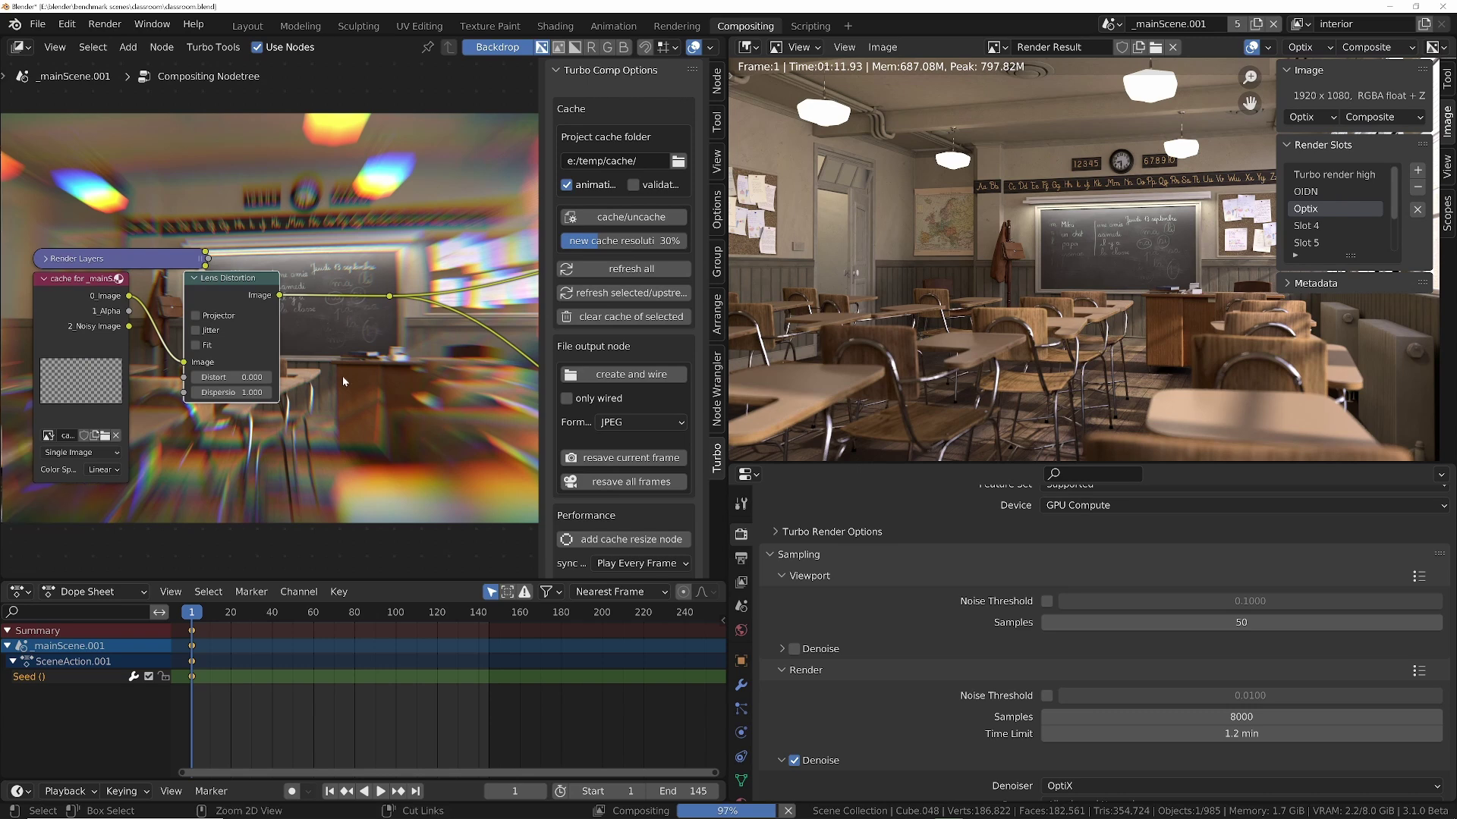
Maximize the compositor and insert an RGB Curves node between the Lens Distortion node and the reroute point.
key("ctrl+space")
scroll(737, 456, "up", 1)
middle_click_drag(737, 457, 817, 322, "alt")
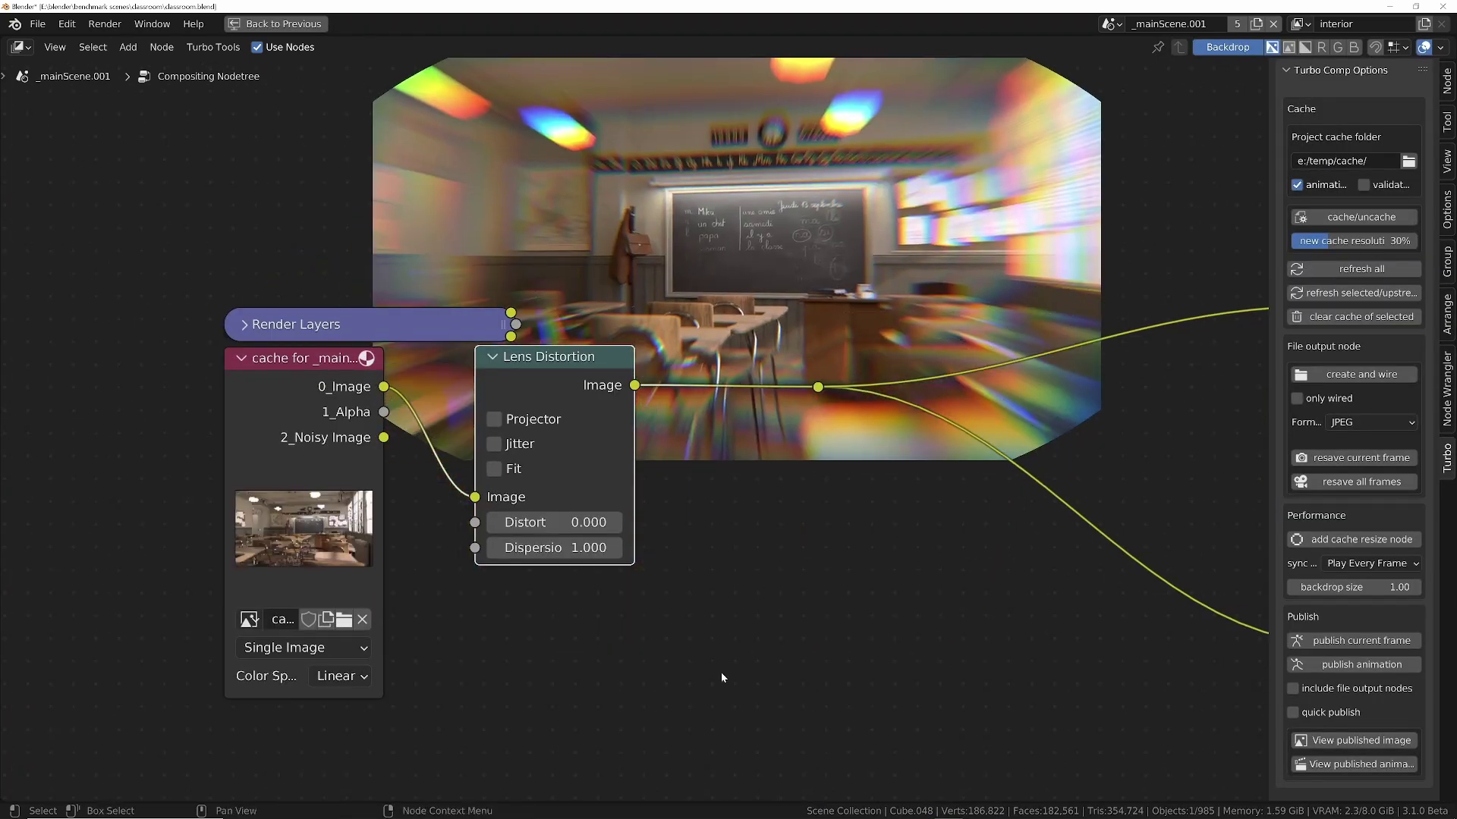
scroll(619, 589, "down", 3)
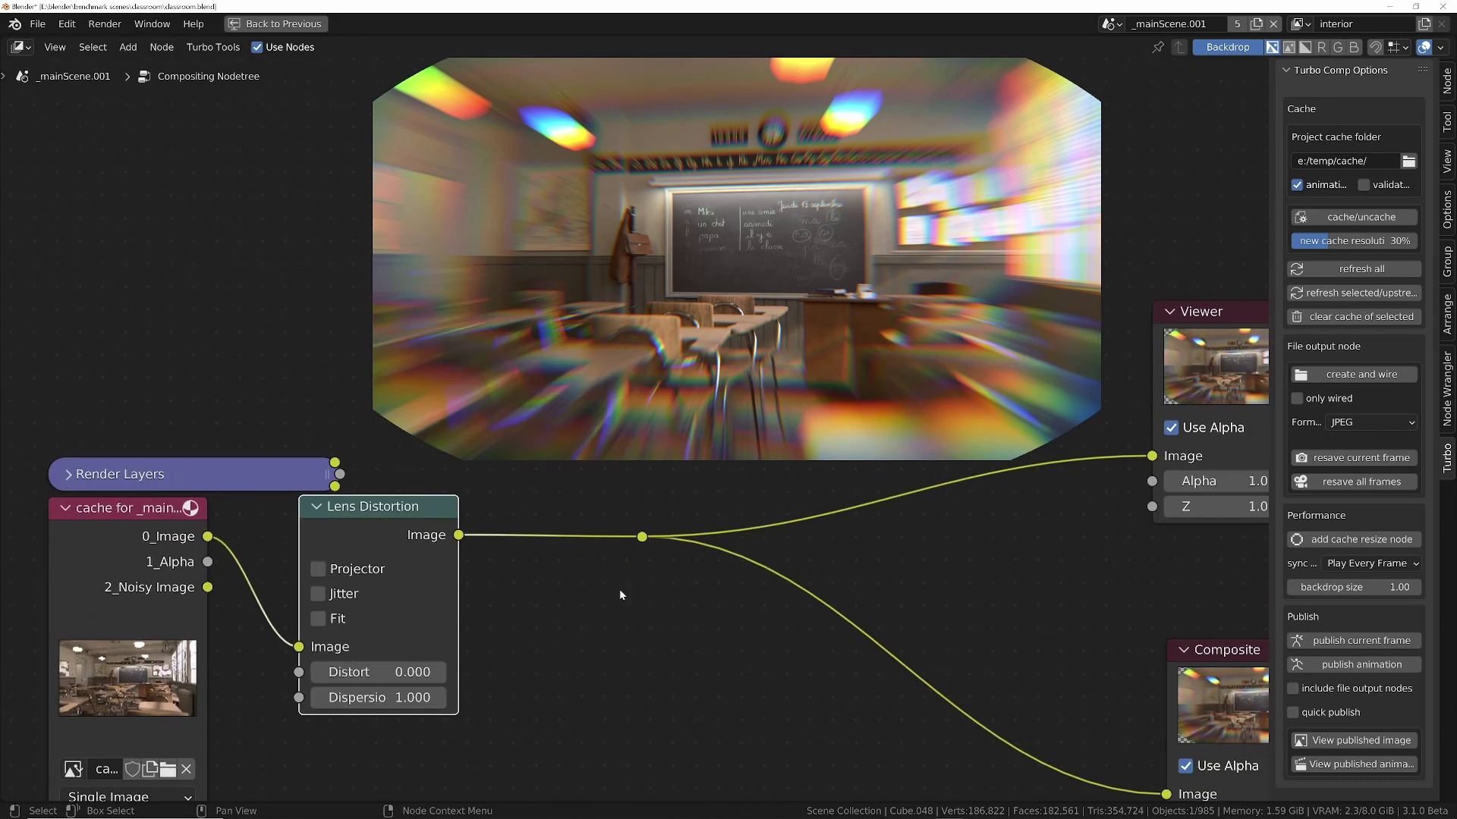
left_click(777, 590)
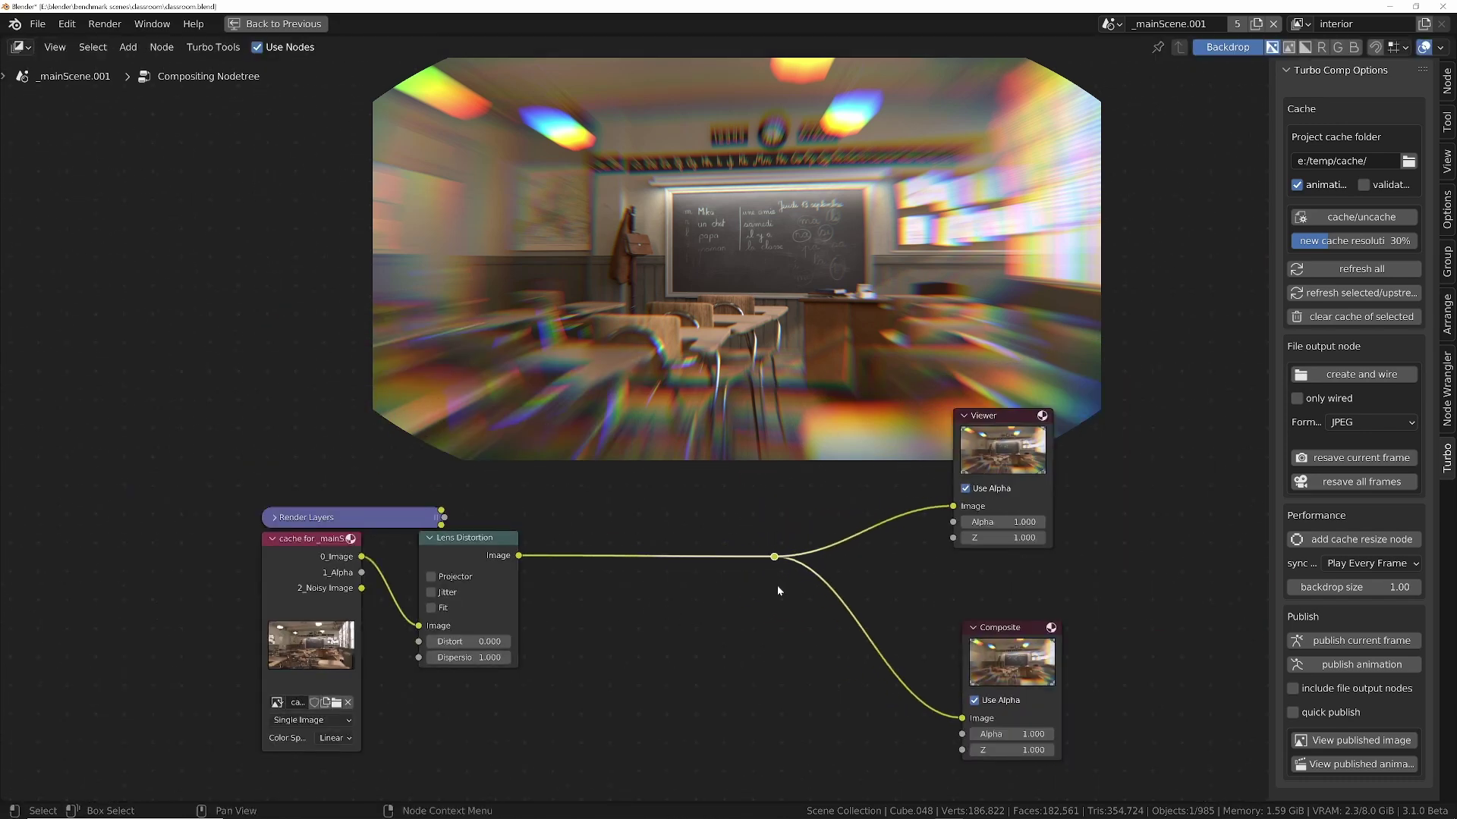
key("shift+a")
type("rgb")
key("Down")
key("Down")
key("Return")
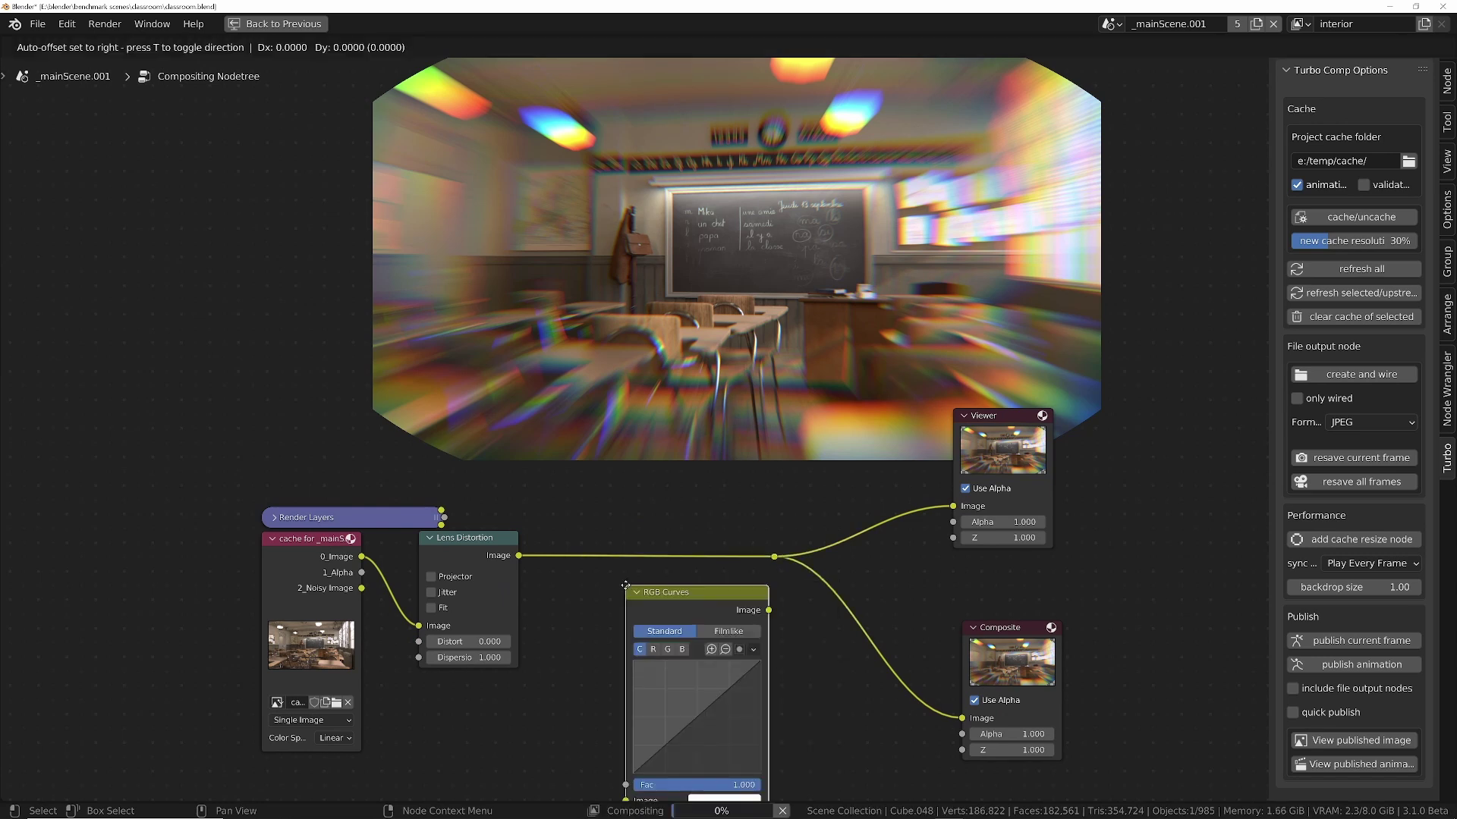
left_click(577, 508)
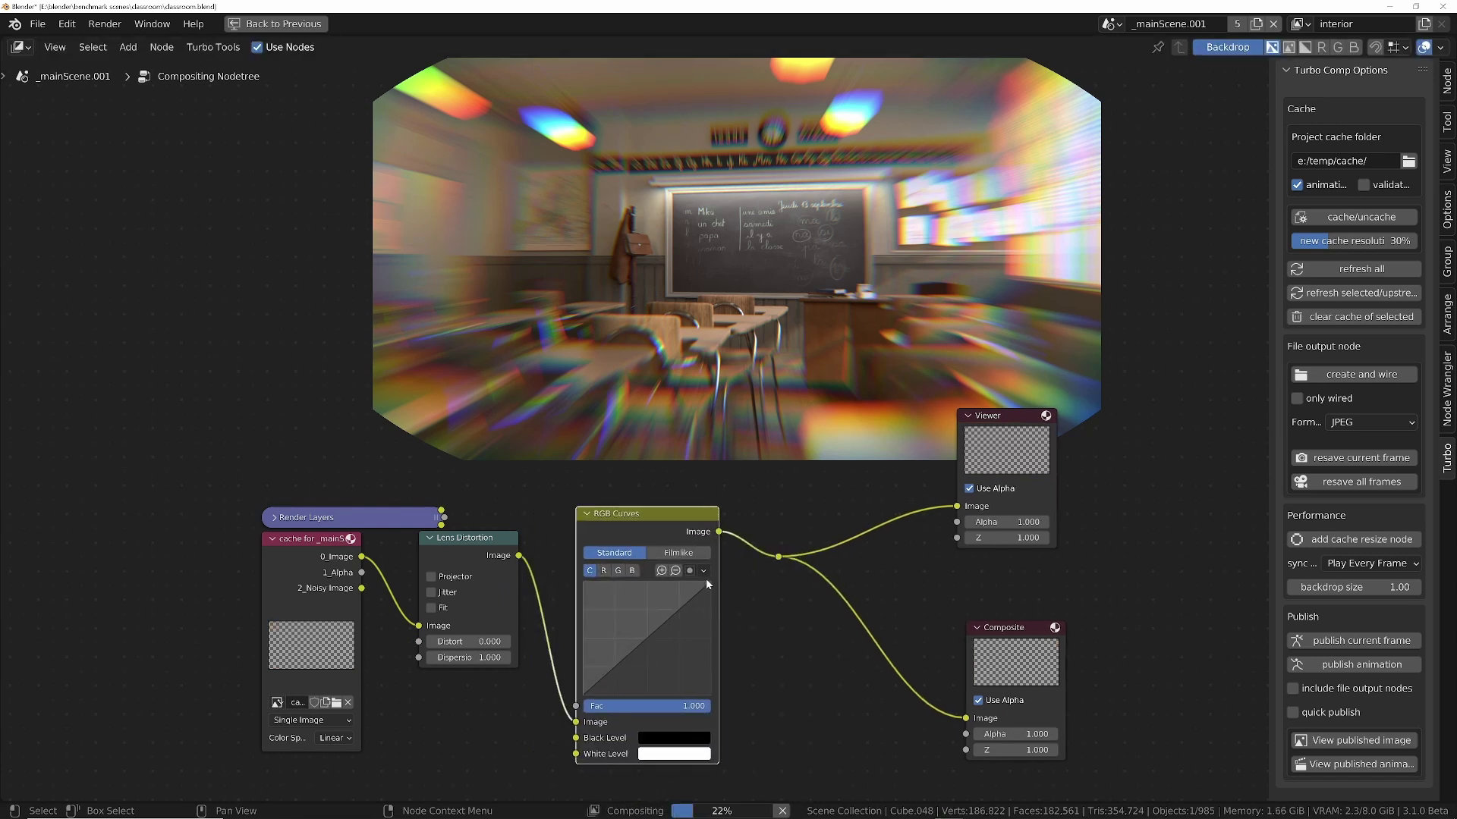
Lower the RGB curve's upper end point to about 0.4 and move the source and Lens Distortion nodes away from the RGB Curves node.
left_click_drag(705, 584, 711, 649)
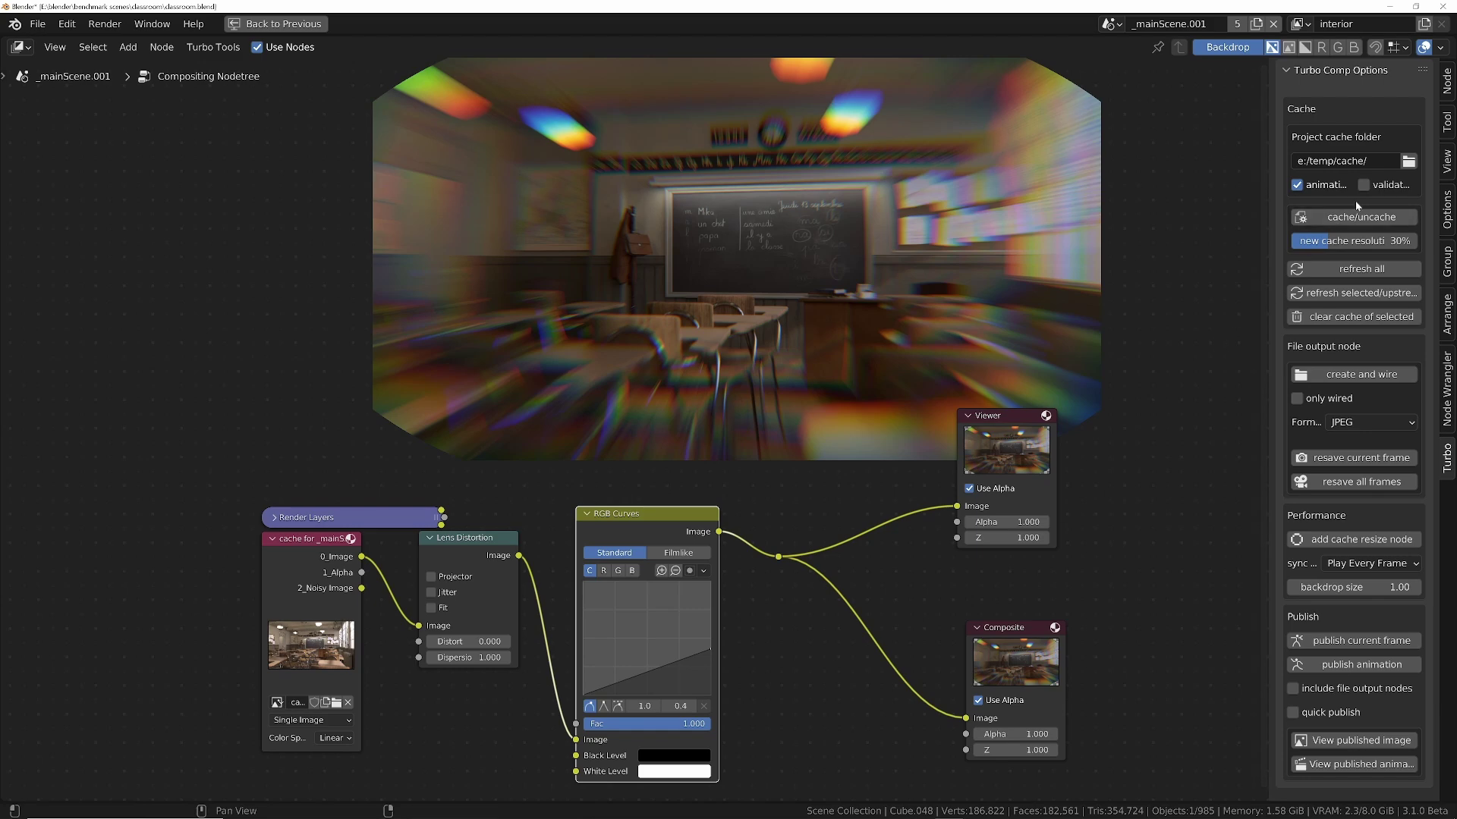
middle_click_drag(480, 575, 435, 475)
left_click_drag(123, 400, 474, 652)
left_click_drag(418, 477, 252, 487)
Cache the Lens Distortion node with Turbo Comp at a new cache resolution of 100%.
left_click(260, 458)
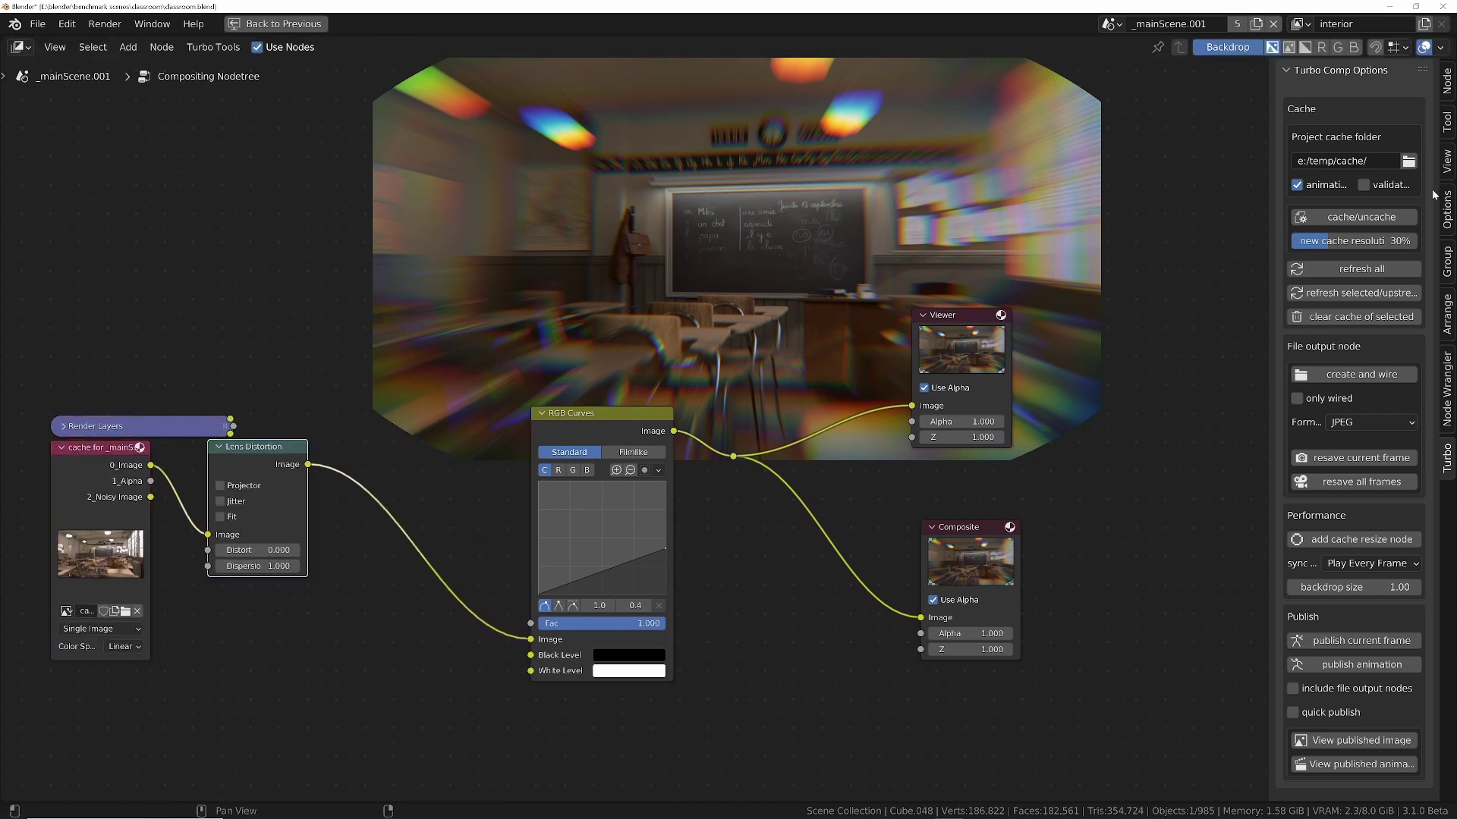
left_click_drag(1314, 244, 1418, 243)
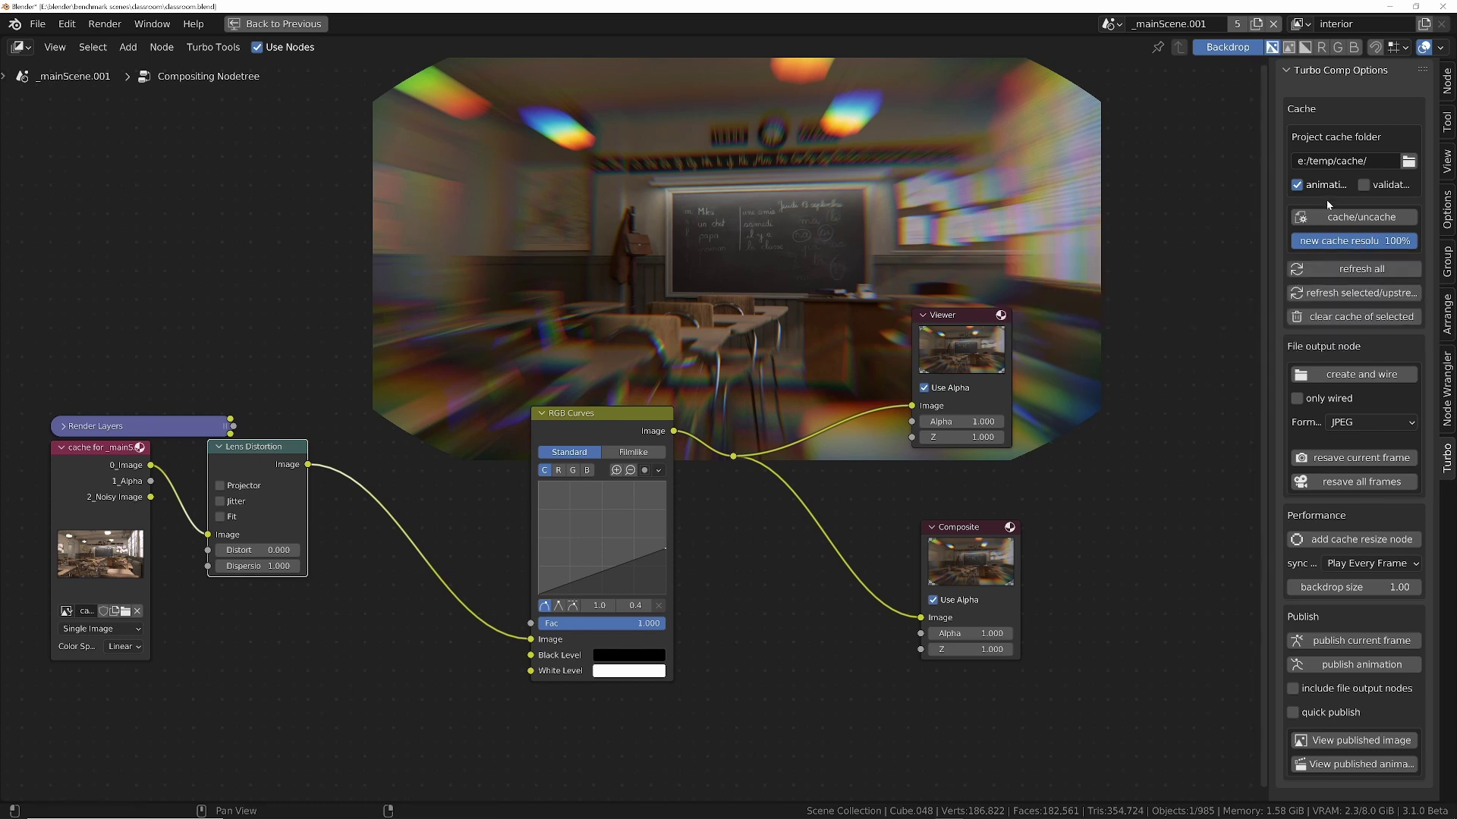
left_click(1361, 217)
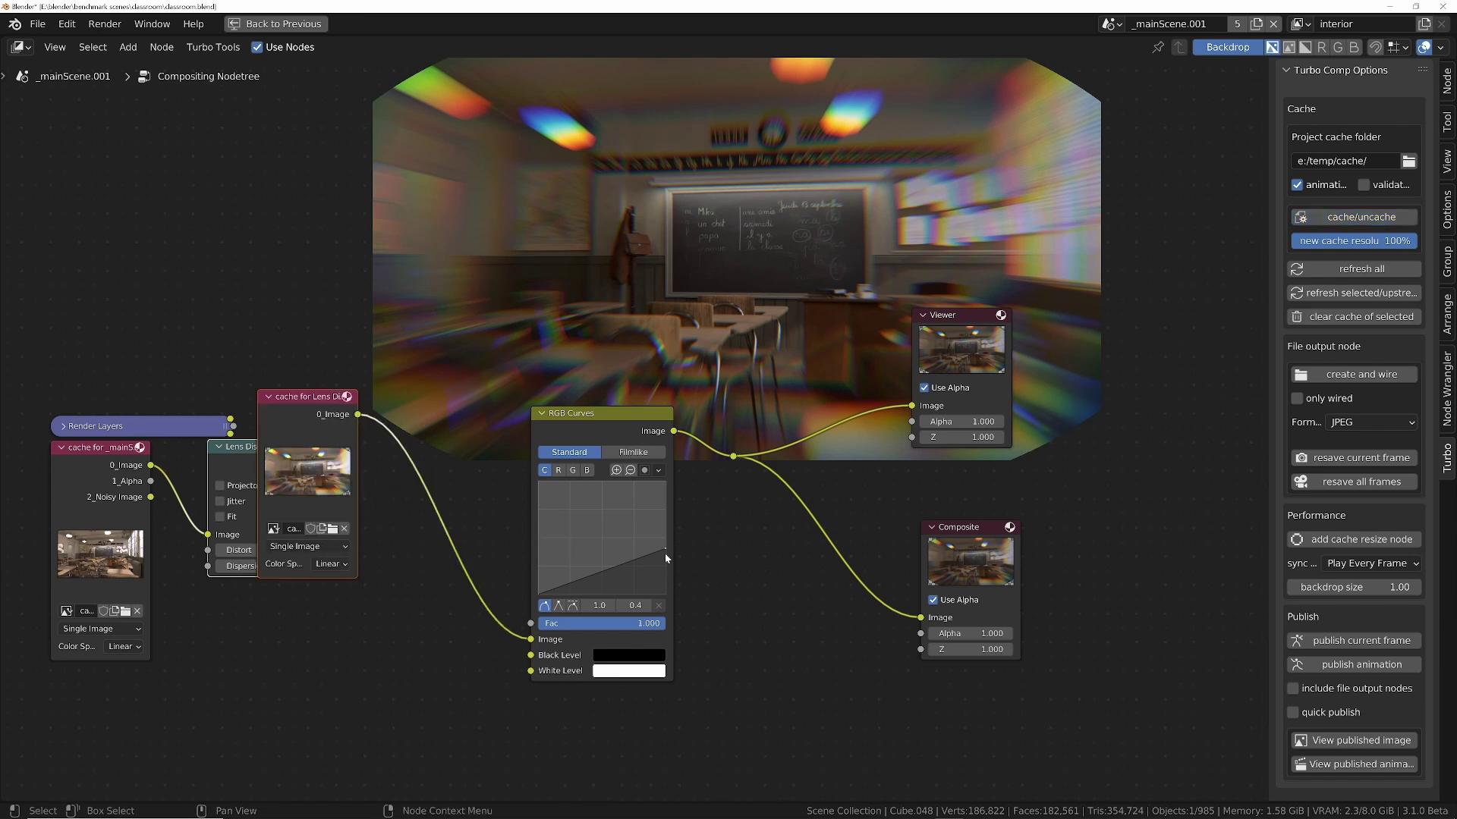
Try moving the RGB curve's end point to about 0.1, 1.0, and undo the change.
left_click_drag(666, 553, 557, 485)
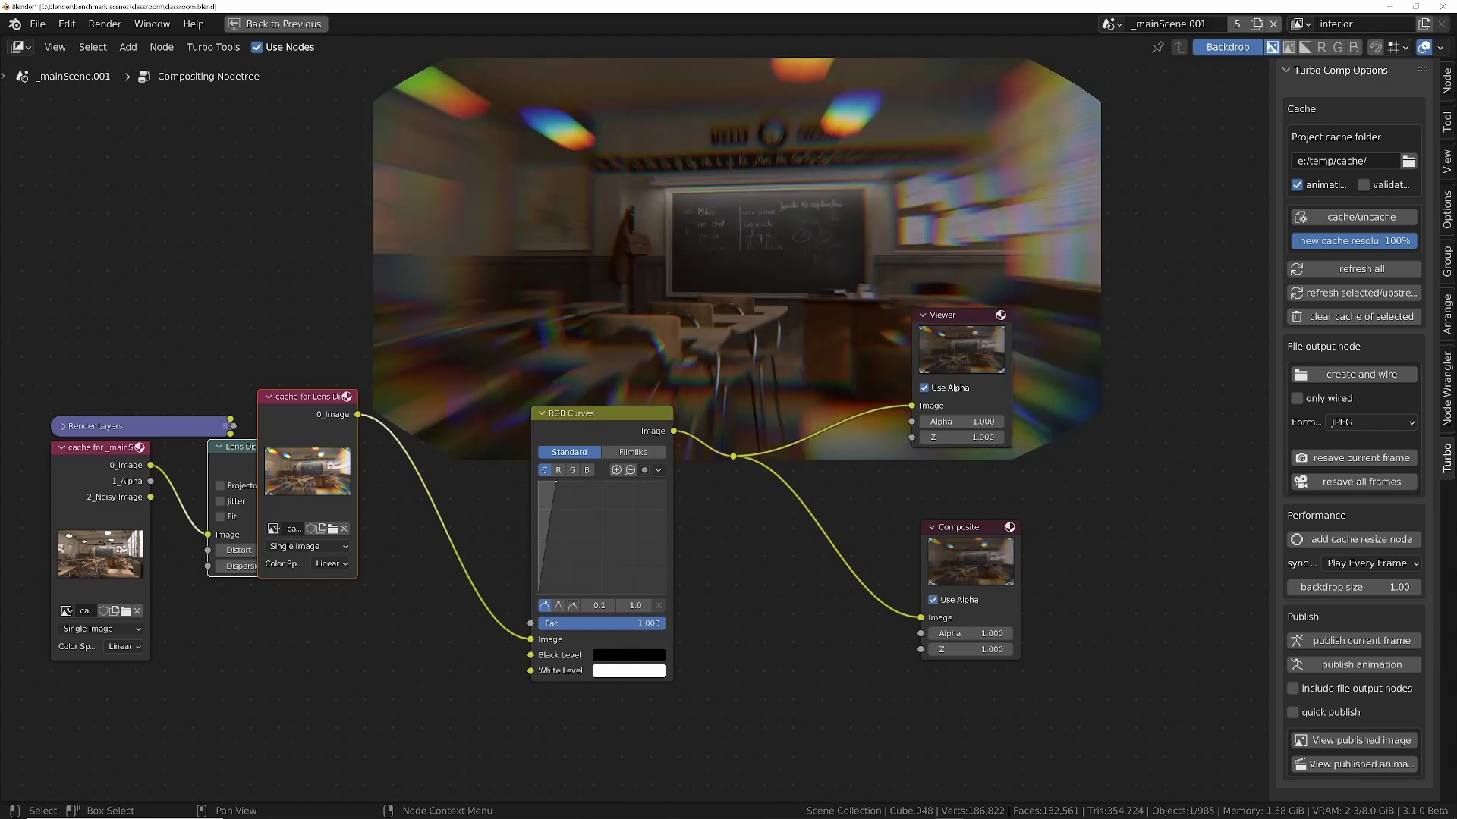
key("ctrl+z")
Shift the Lens Distortion node and its cache node slightly closer to the scene's cache node.
scroll(531, 379, "left", 10)
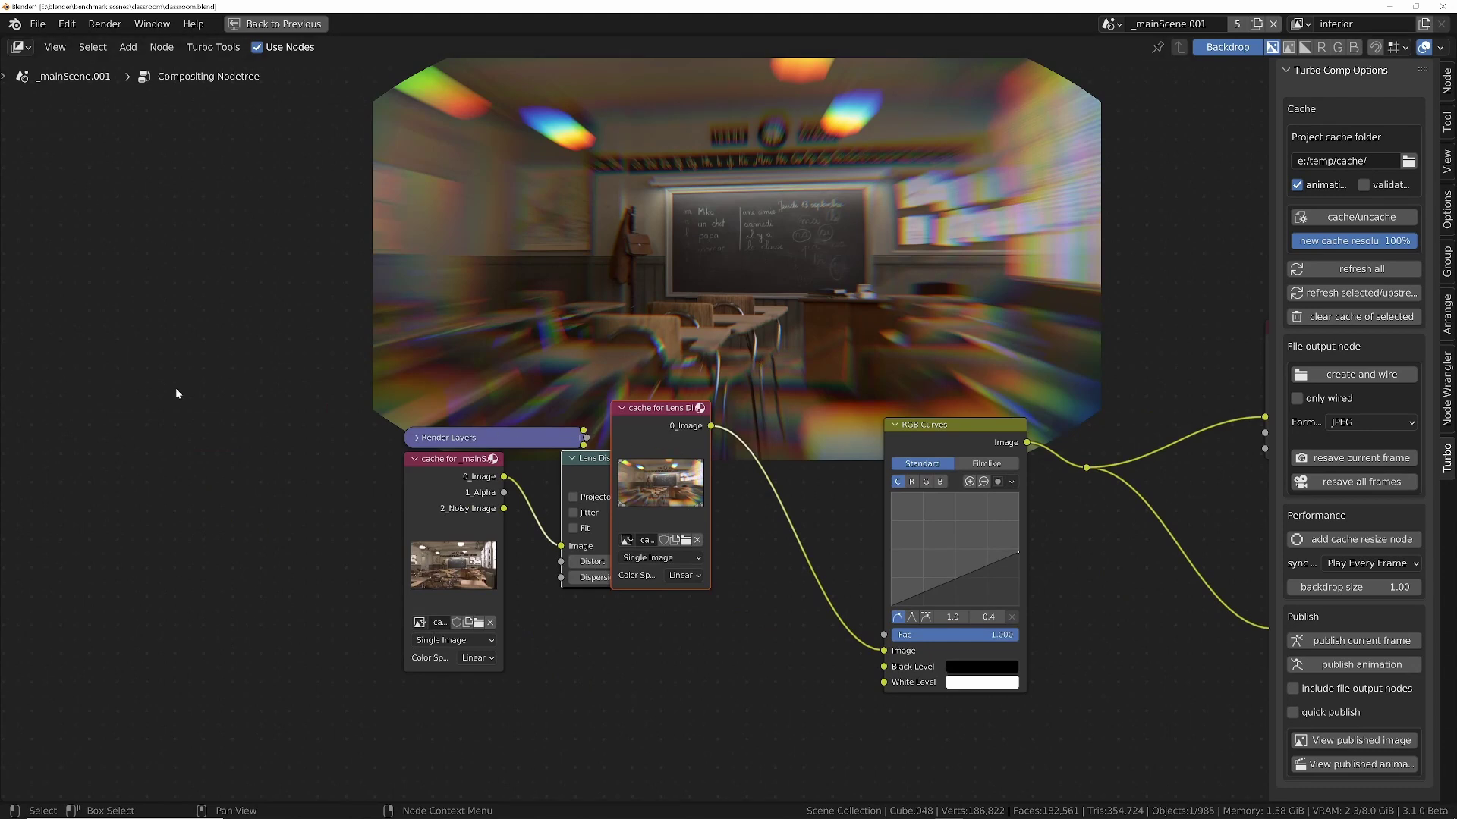
left_click_drag(642, 415, 629, 418)
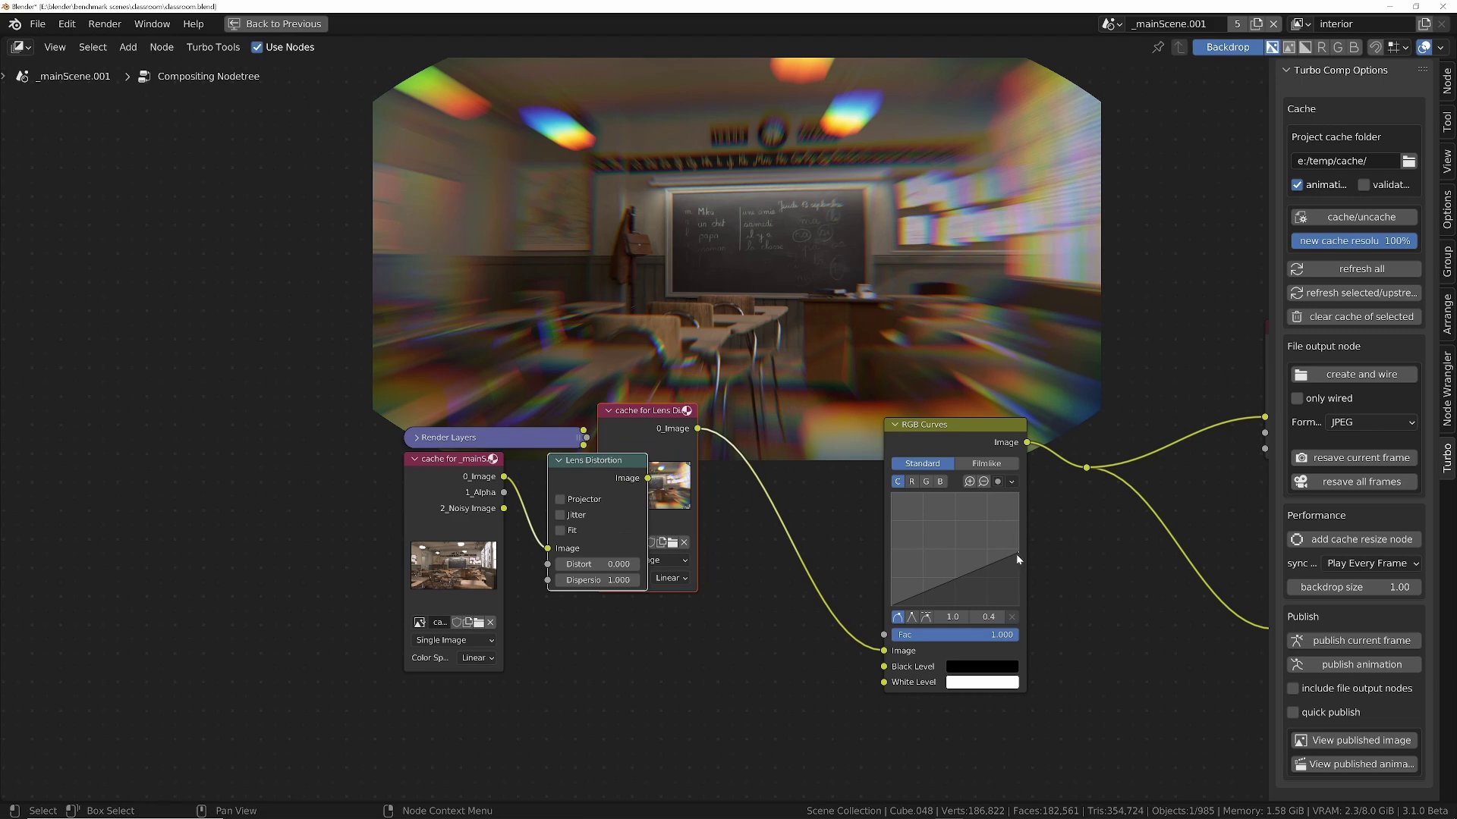
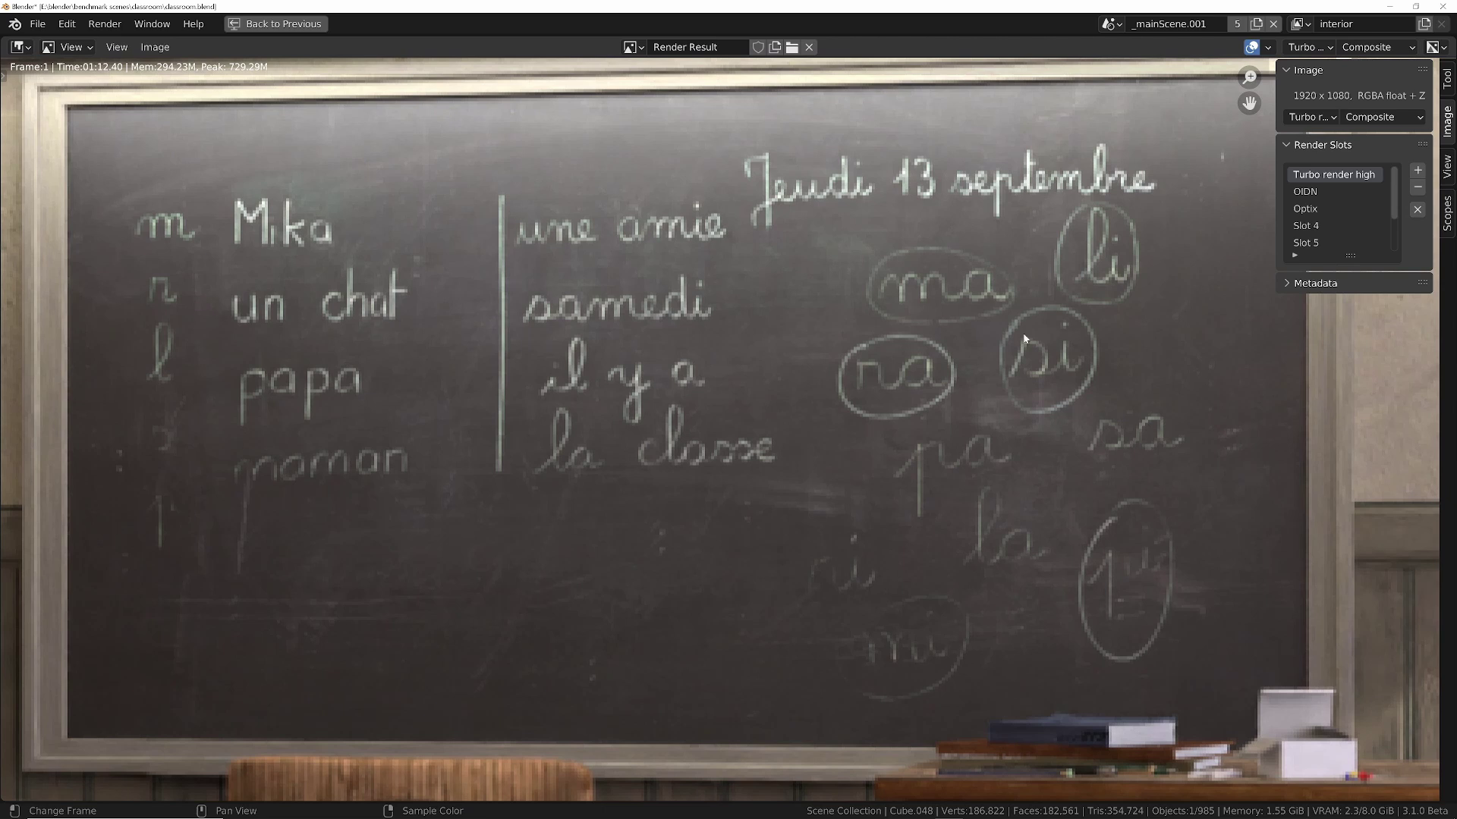
Compare the chalk writing on the blackboard up close across the OIDN, Turbo render high and Optix slots.
left_click(1305, 191)
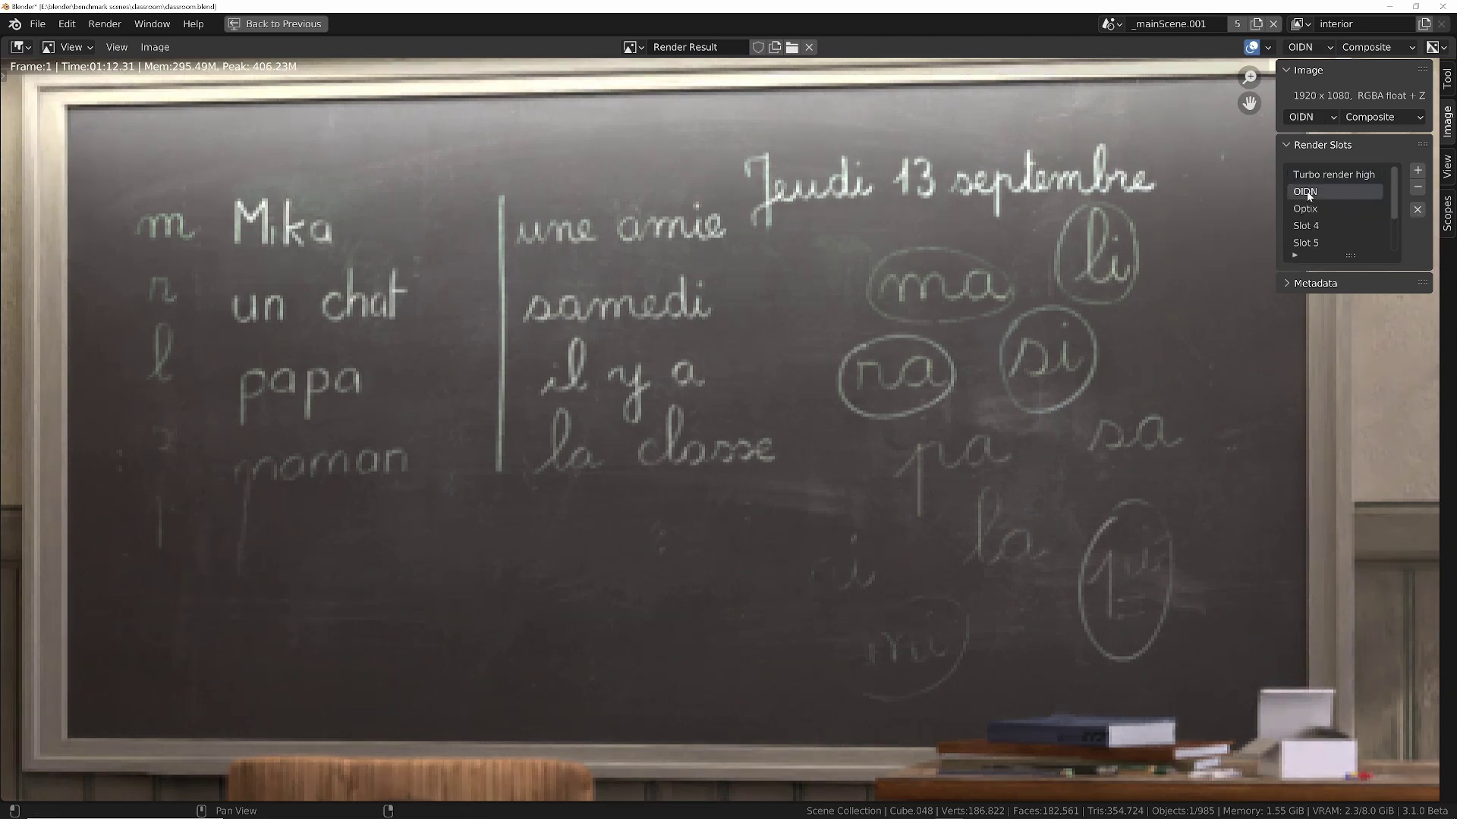
scroll(673, 665, "up", 2)
middle_click_drag(673, 665, 820, 573)
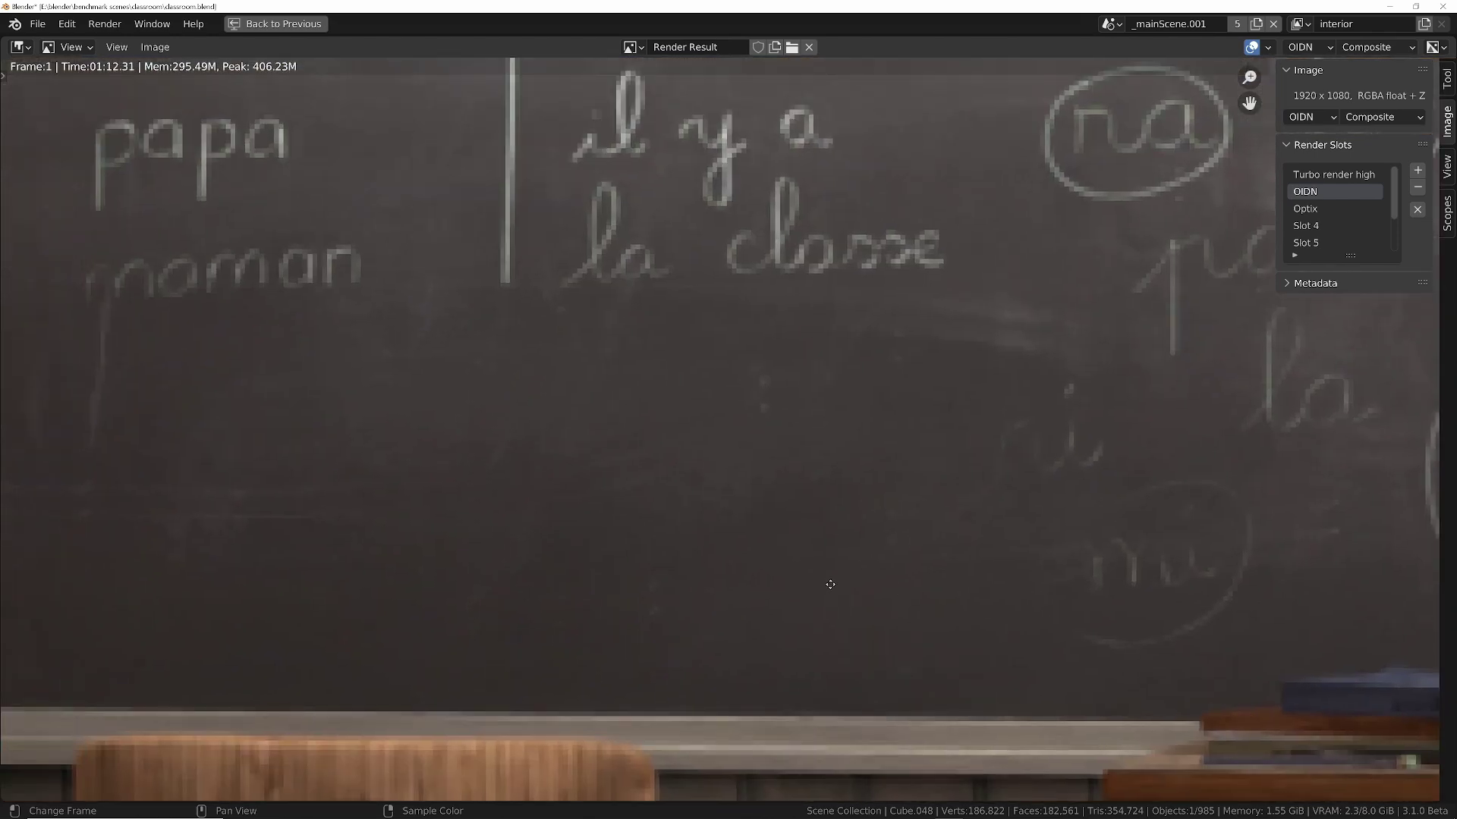
left_click(1328, 176)
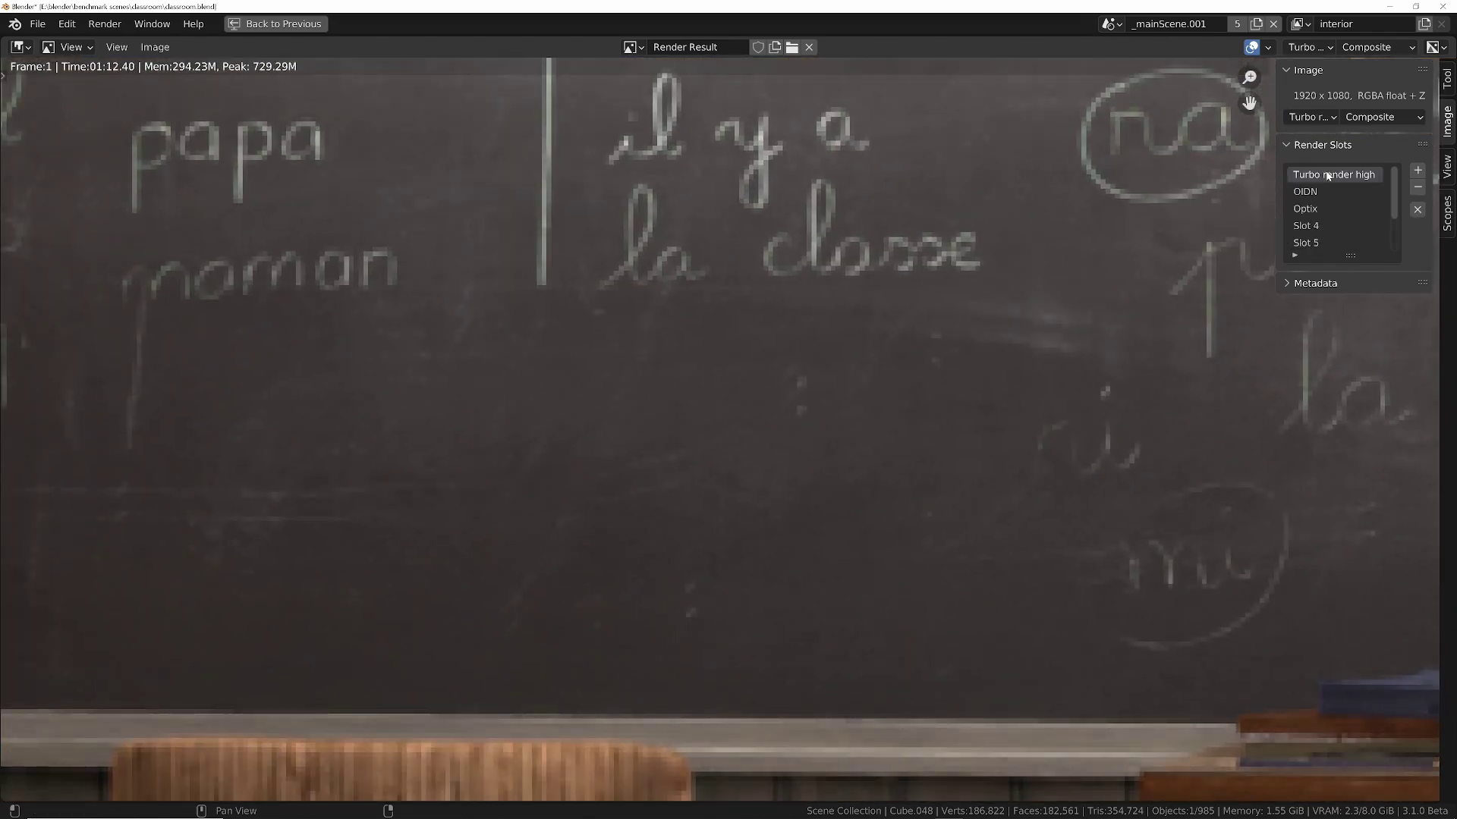
left_click(1313, 192)
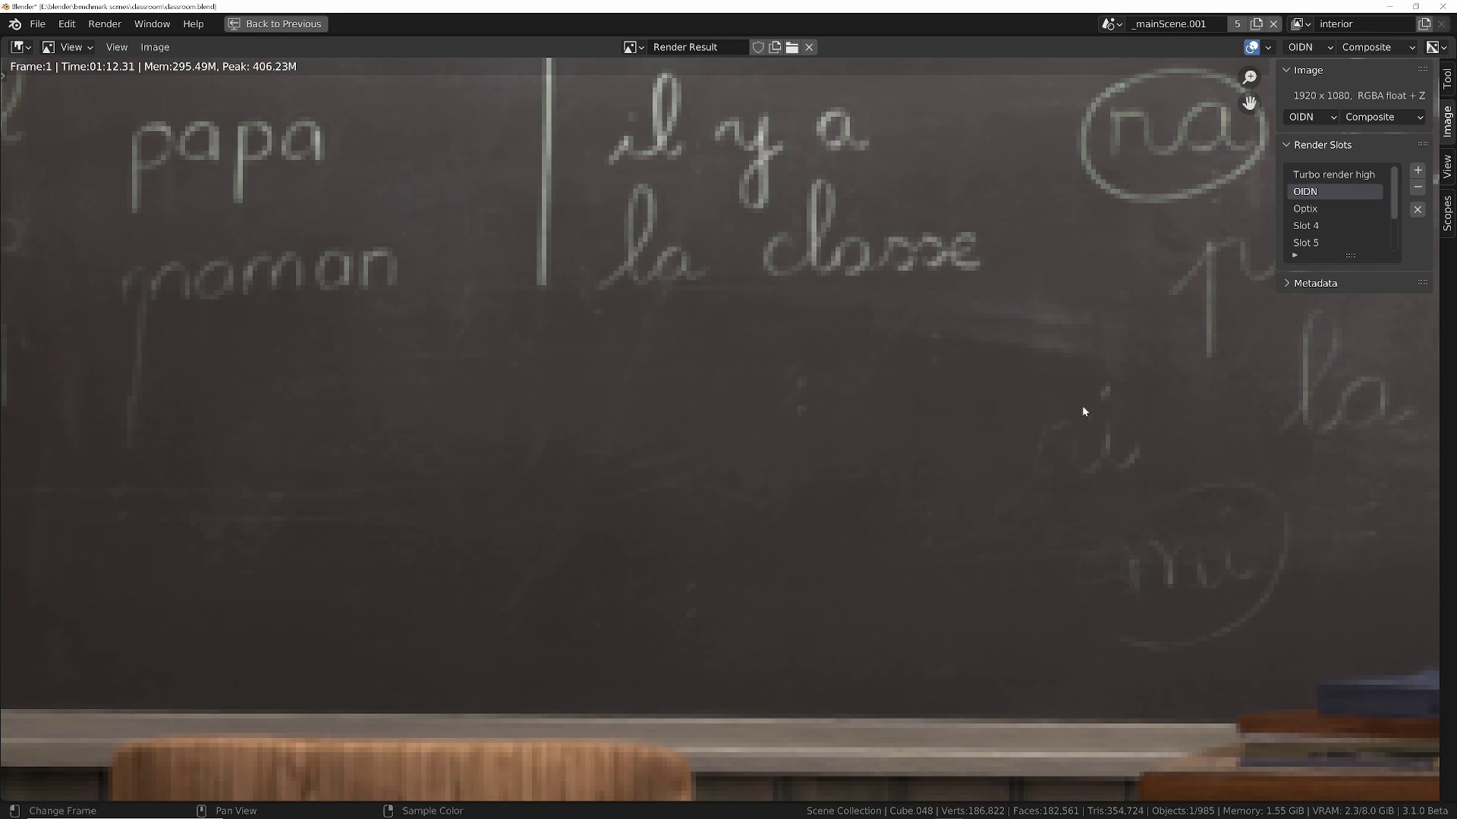
left_click(1306, 210)
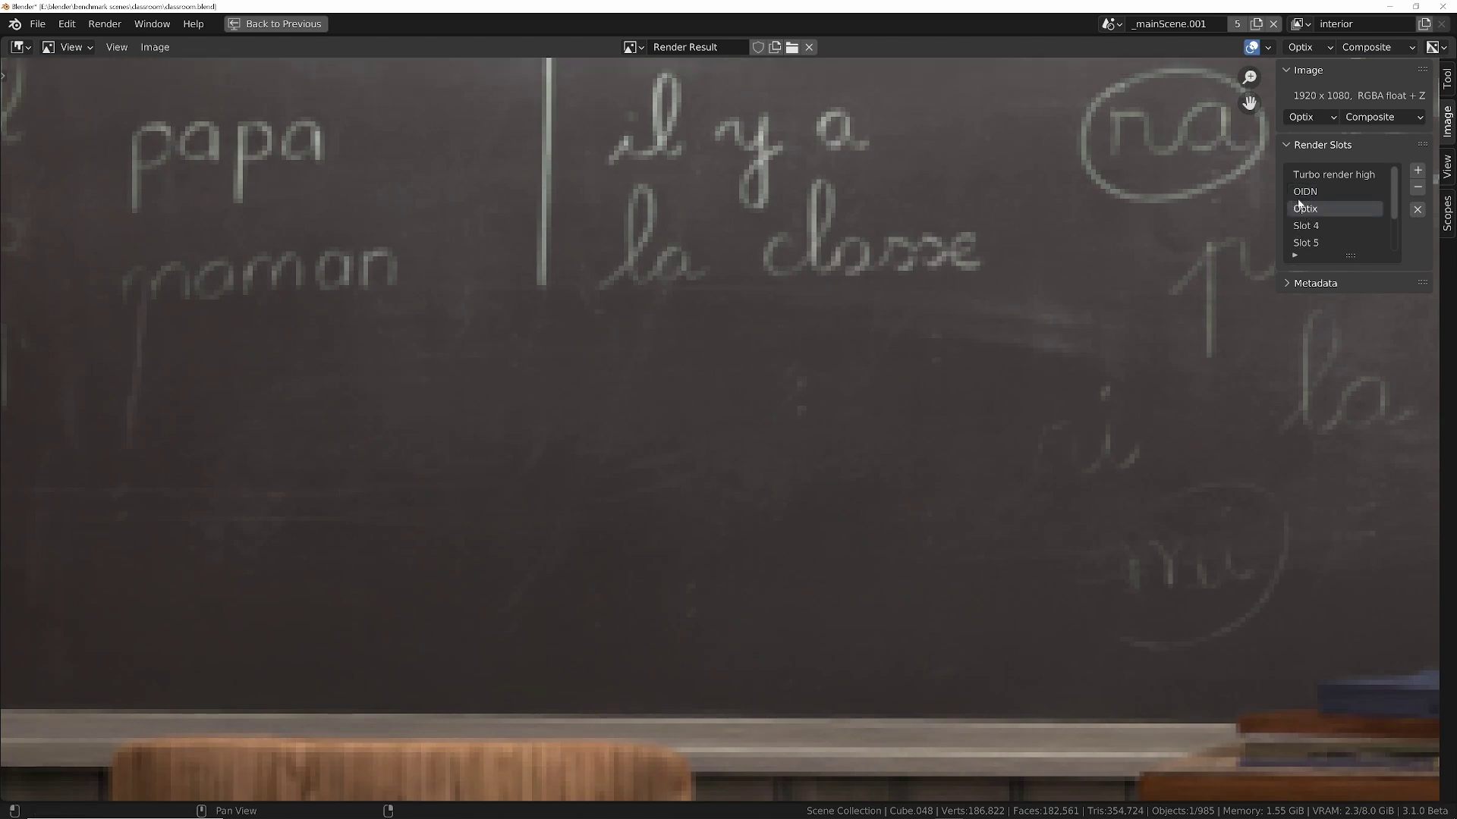
Compare the wall texture, coat and briefcase beside the blackboard across the Optix, OIDN and Turbo render high slots.
scroll(778, 385, "down", 2)
middle_click_drag(233, 288, 897, 637)
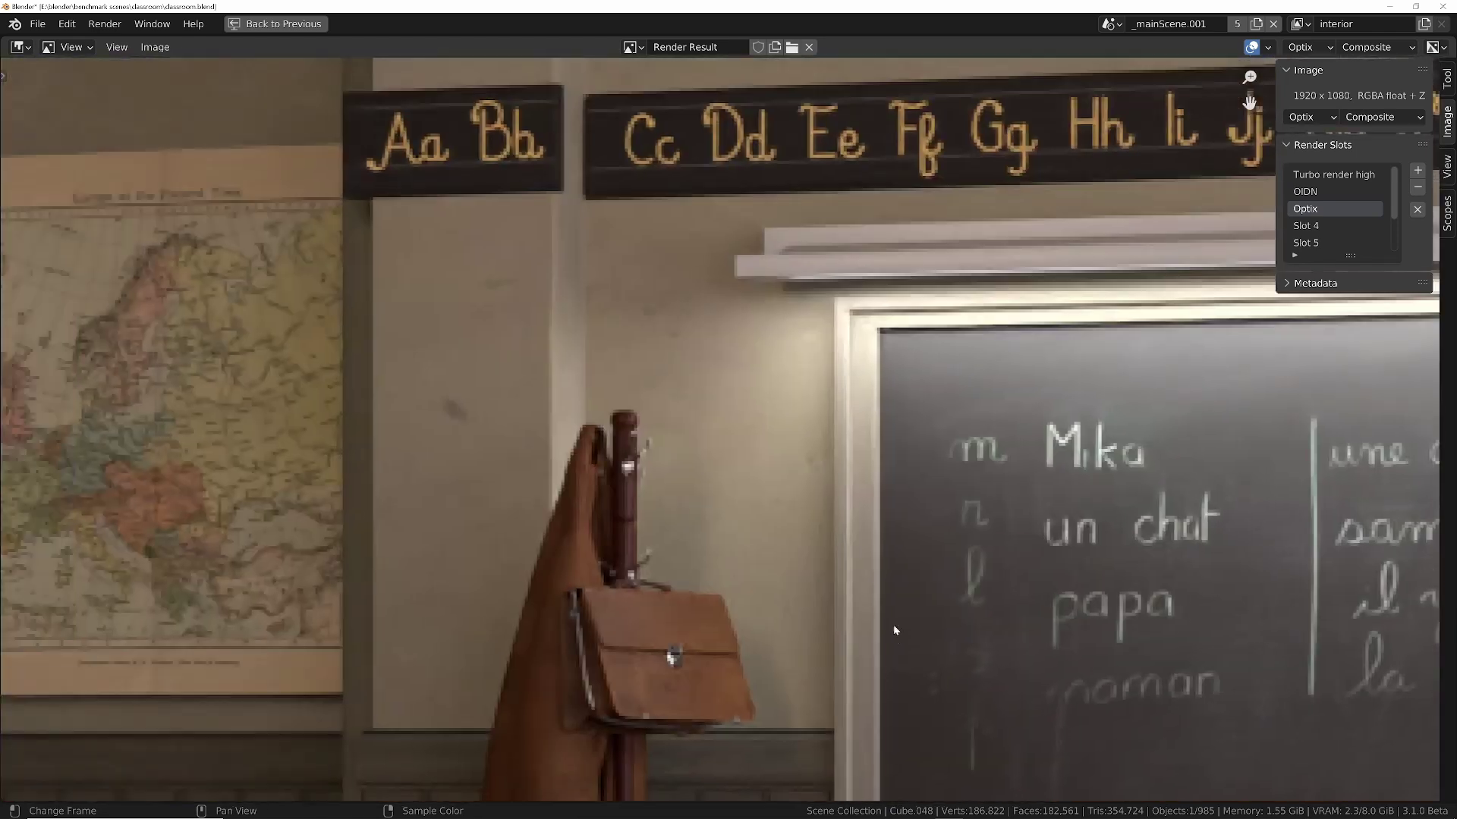
scroll(800, 644, "up", 3)
middle_click_drag(800, 645, 741, 565)
scroll(740, 565, "down", 2)
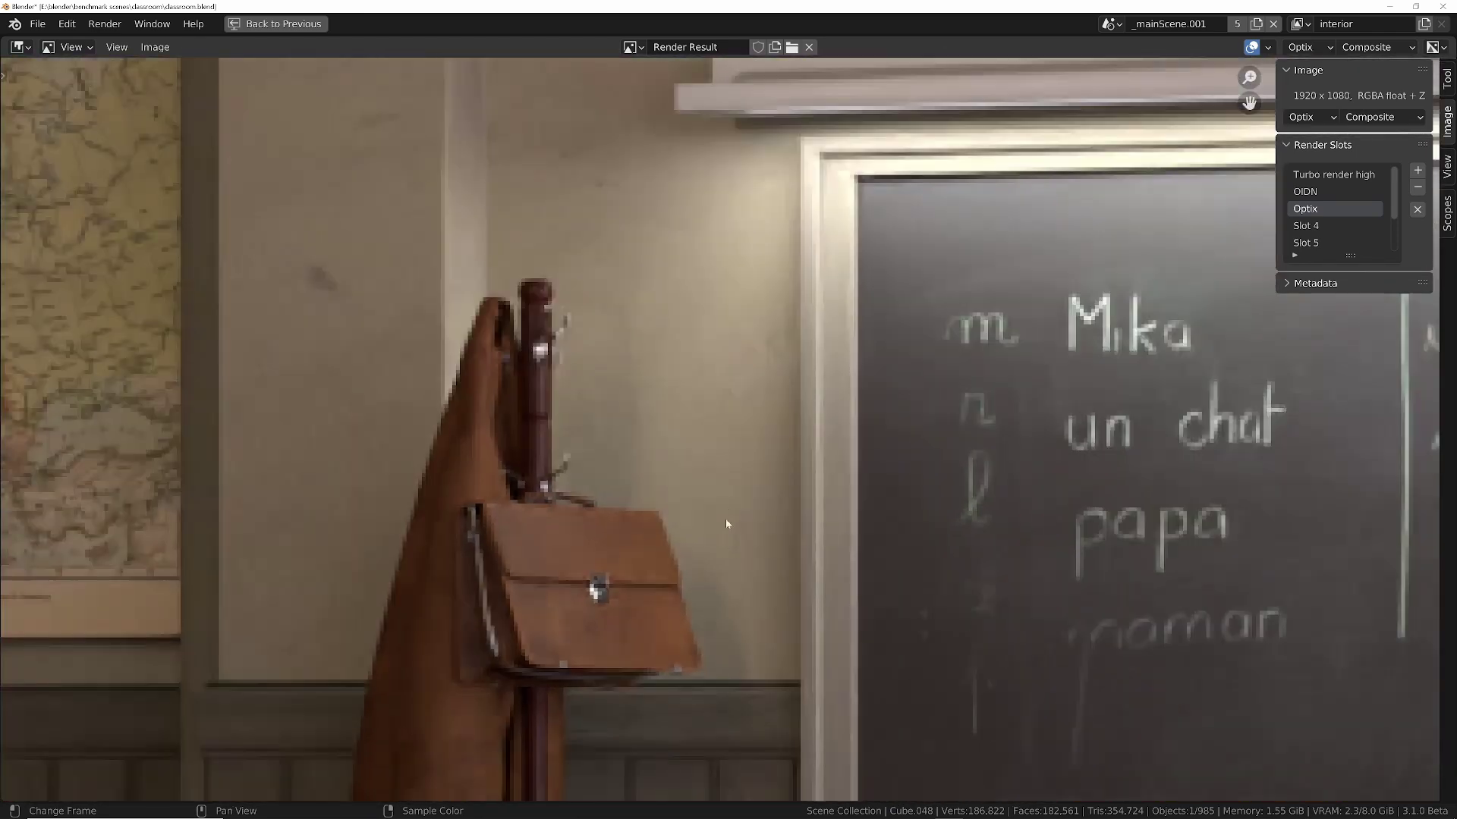
left_click(1310, 194)
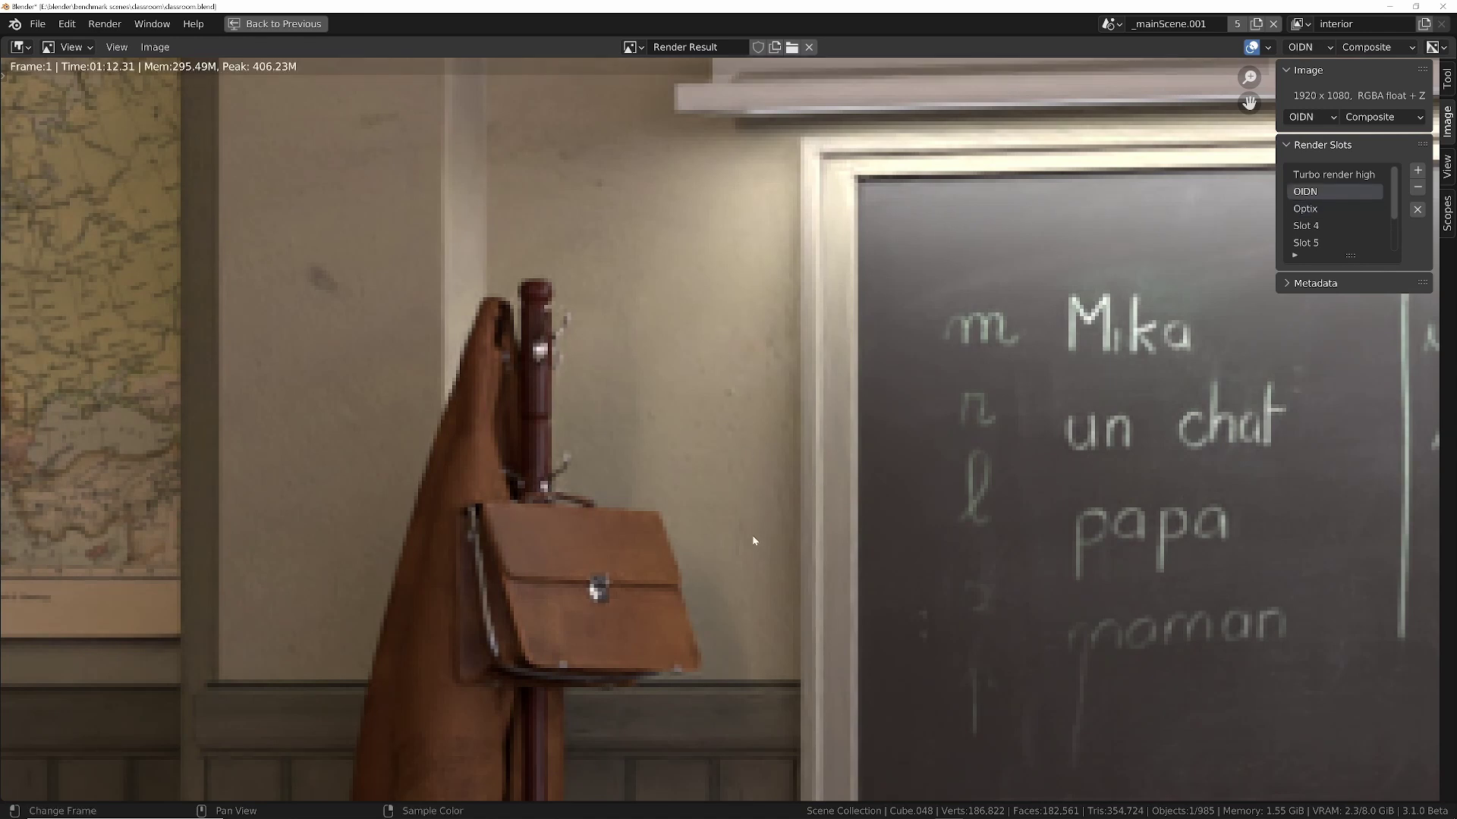
left_click(1327, 176)
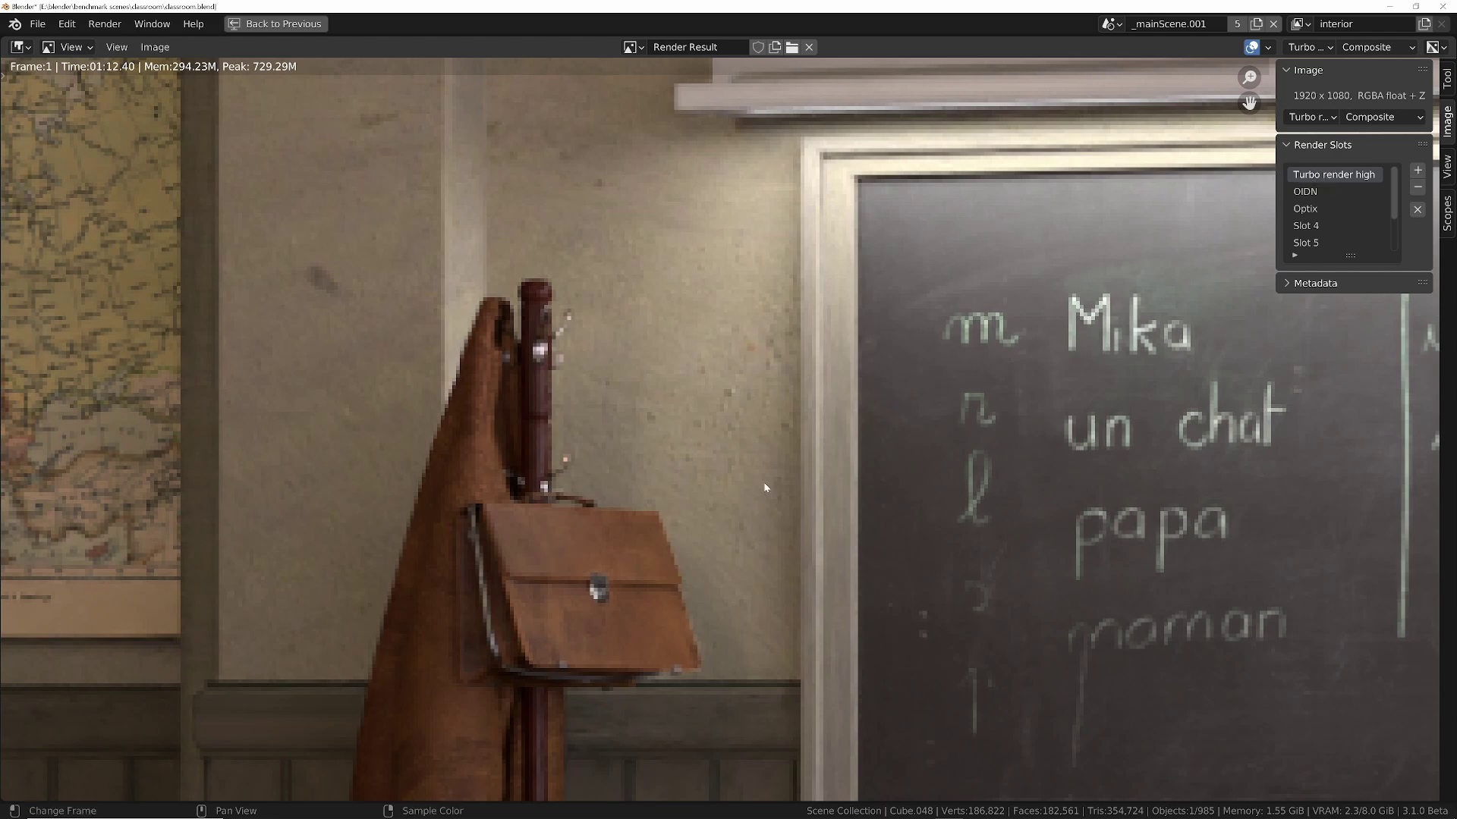
Compare the briefcase and its clasp up close across the Turbo render high, OIDN and Optix slots.
scroll(641, 599, "up", 2)
middle_click_drag(602, 571, 560, 521)
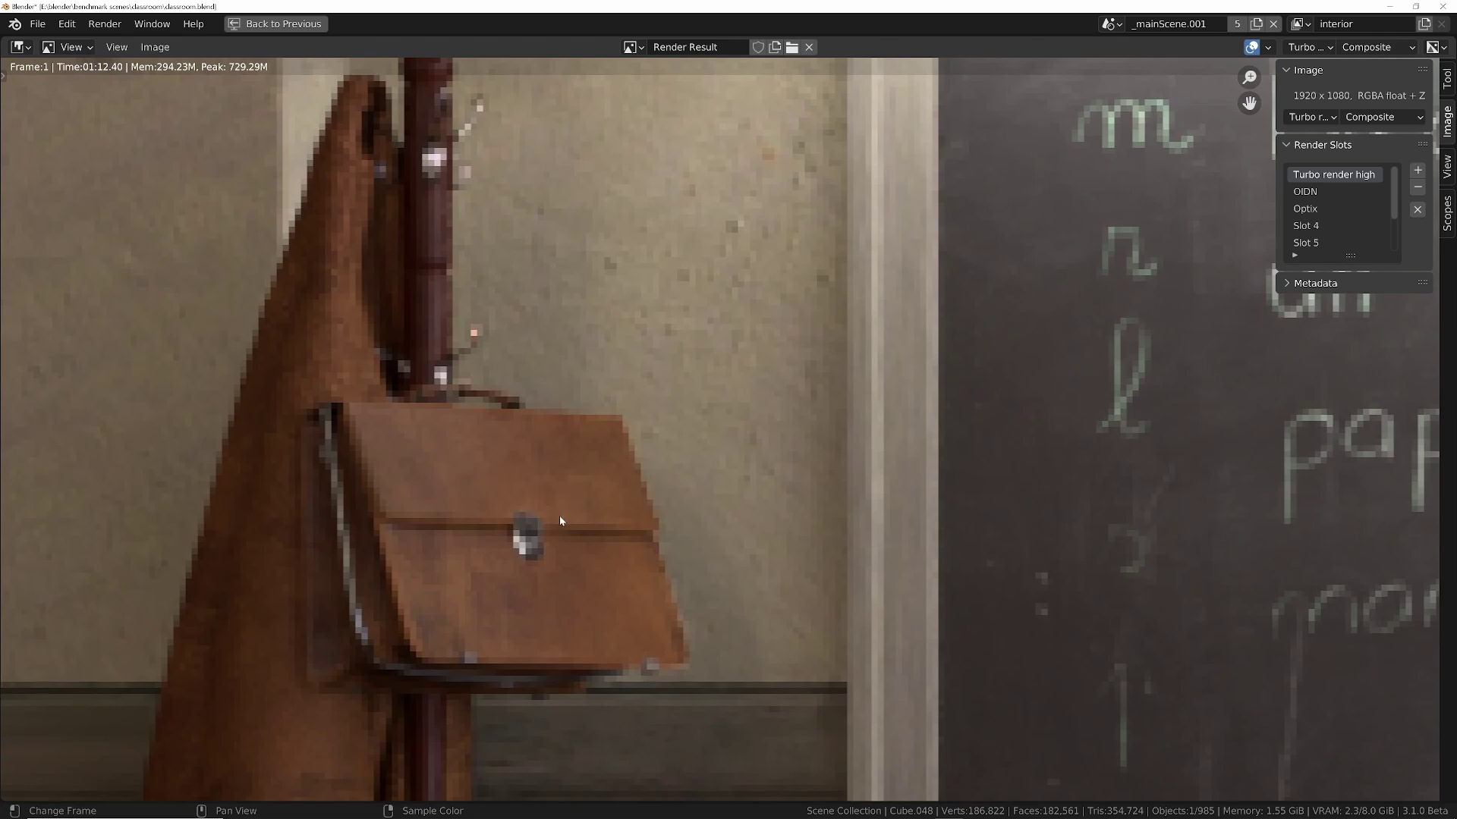
middle_click_drag(428, 499, 527, 397)
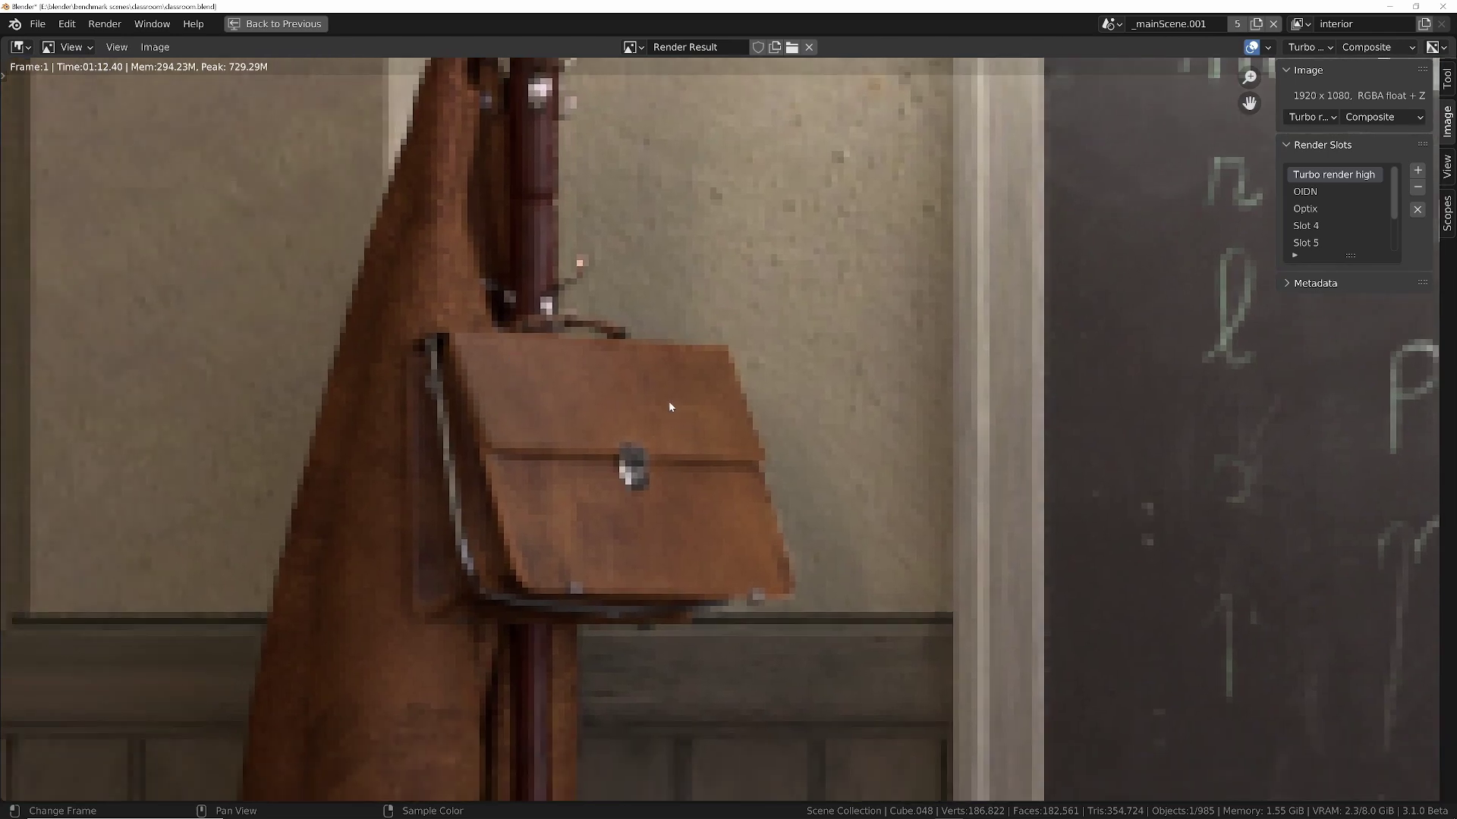
left_click(1315, 192)
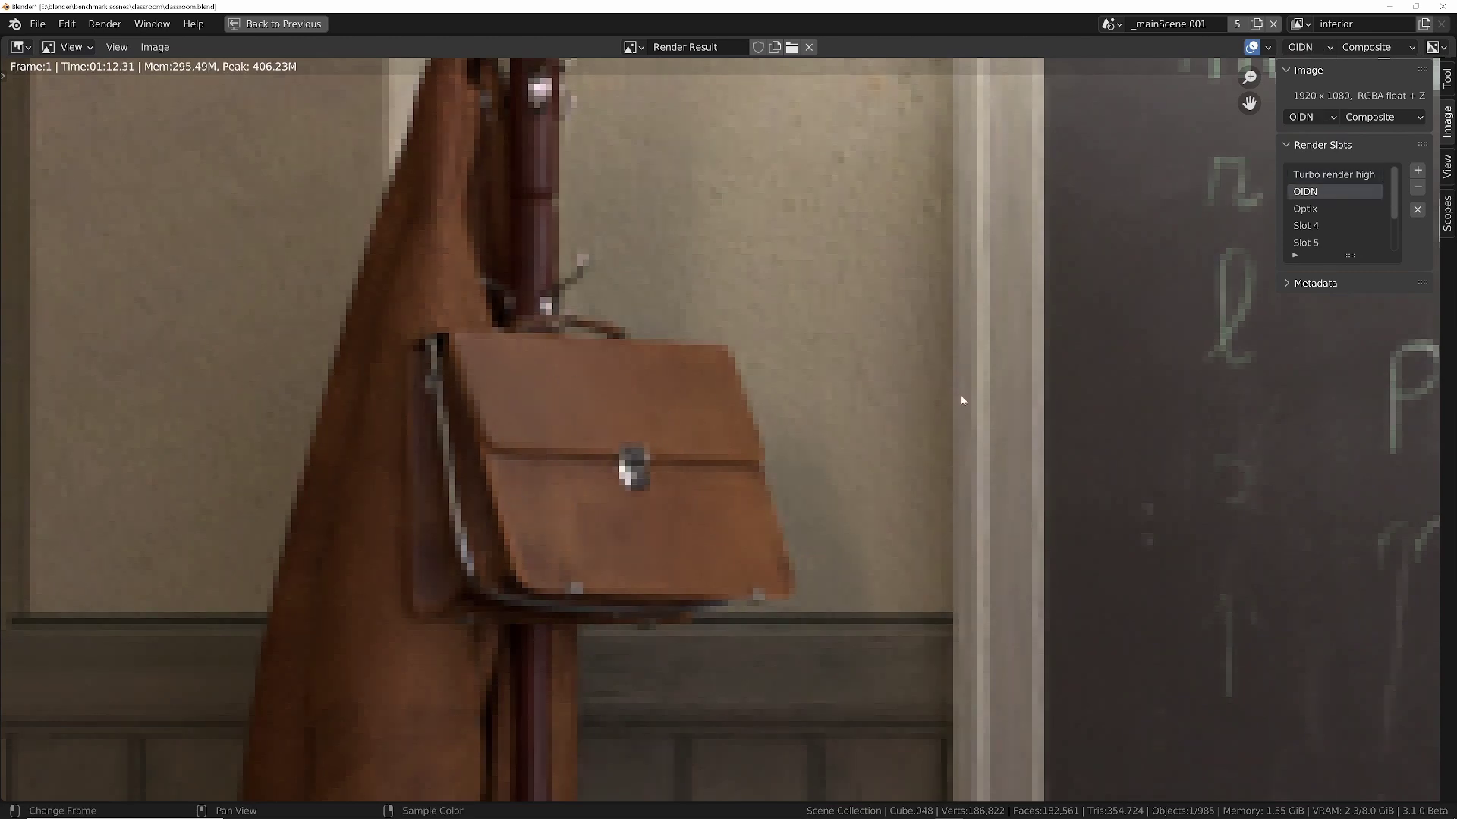
left_click(1306, 210)
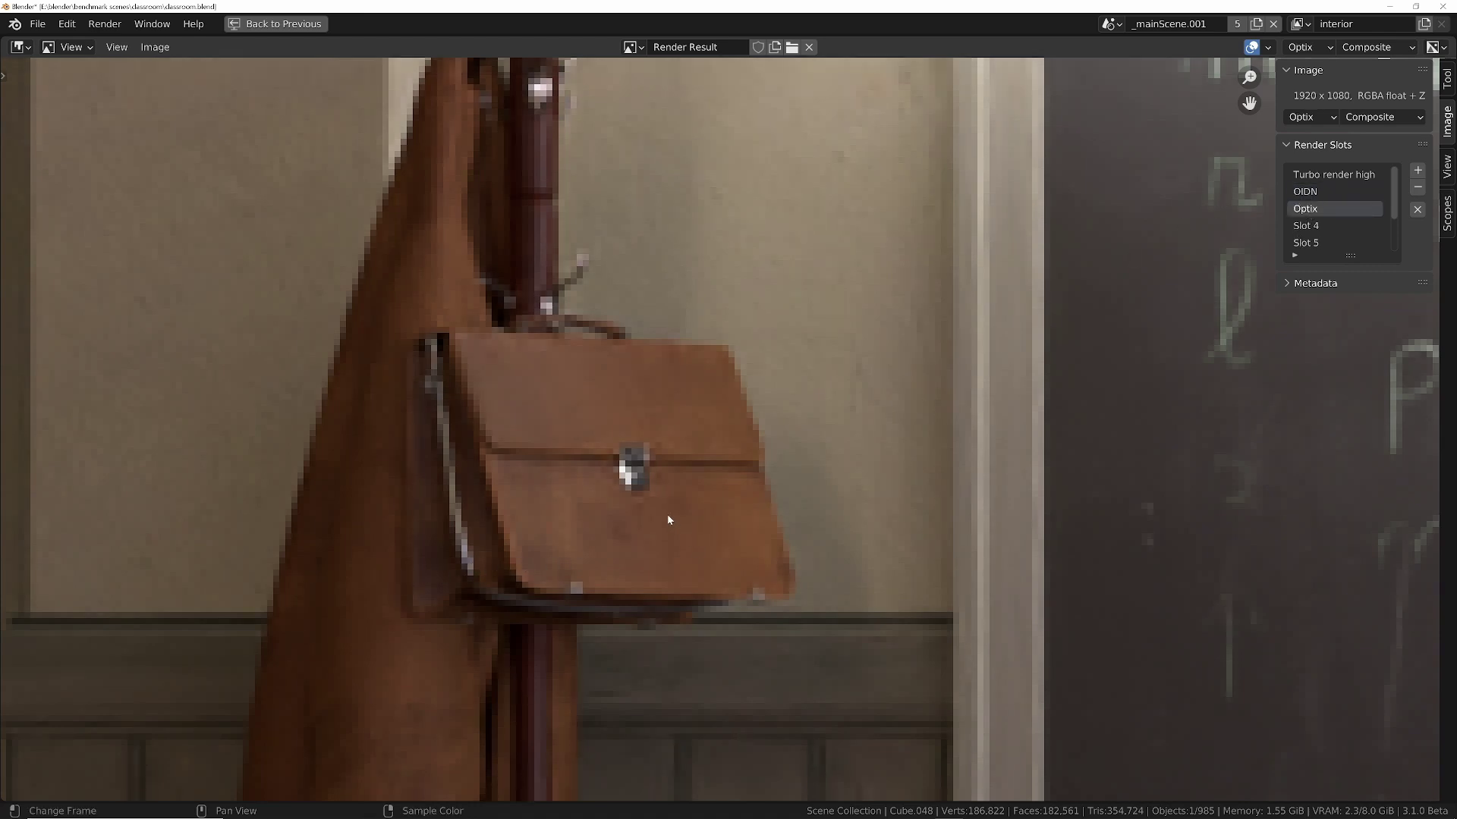
Compare the coat rack hooks and surrounding wall texture in the Optix slot, alternating repeatedly between Turbo render high and OIDN.
scroll(612, 391, "down", 5)
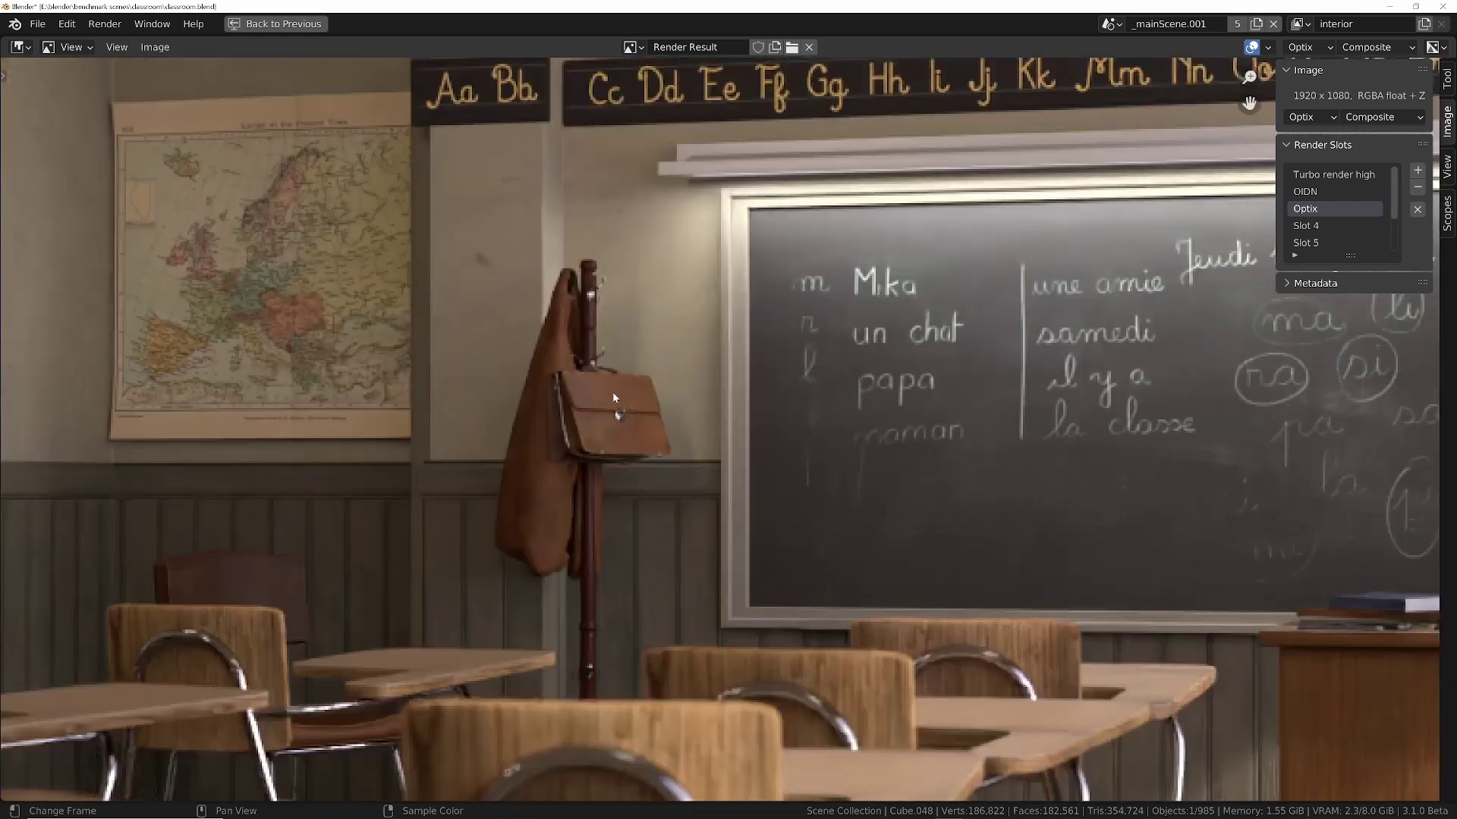
scroll(596, 294, "up", 4)
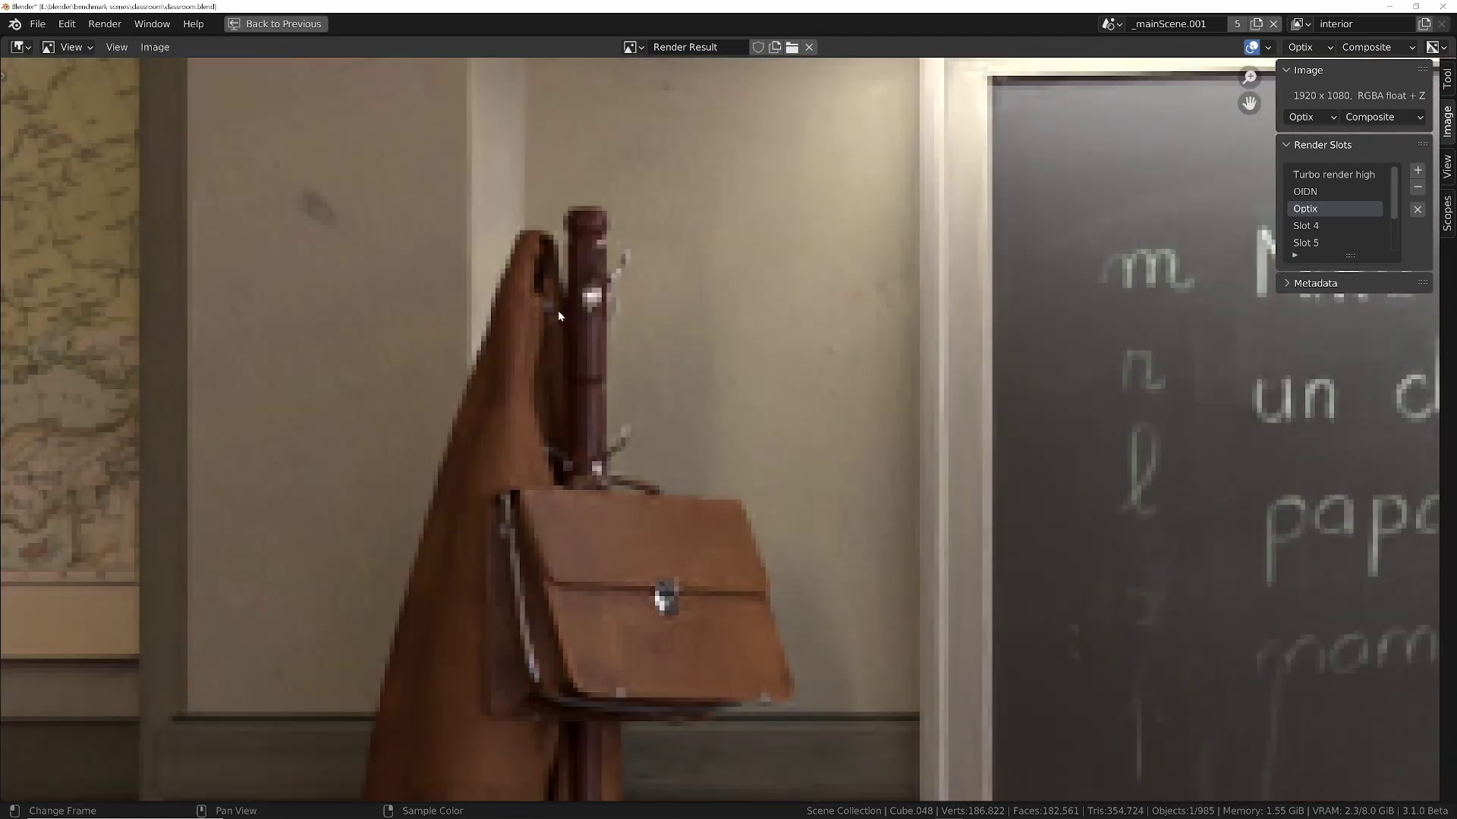
scroll(557, 311, "down", 4)
scroll(578, 307, "up", 3)
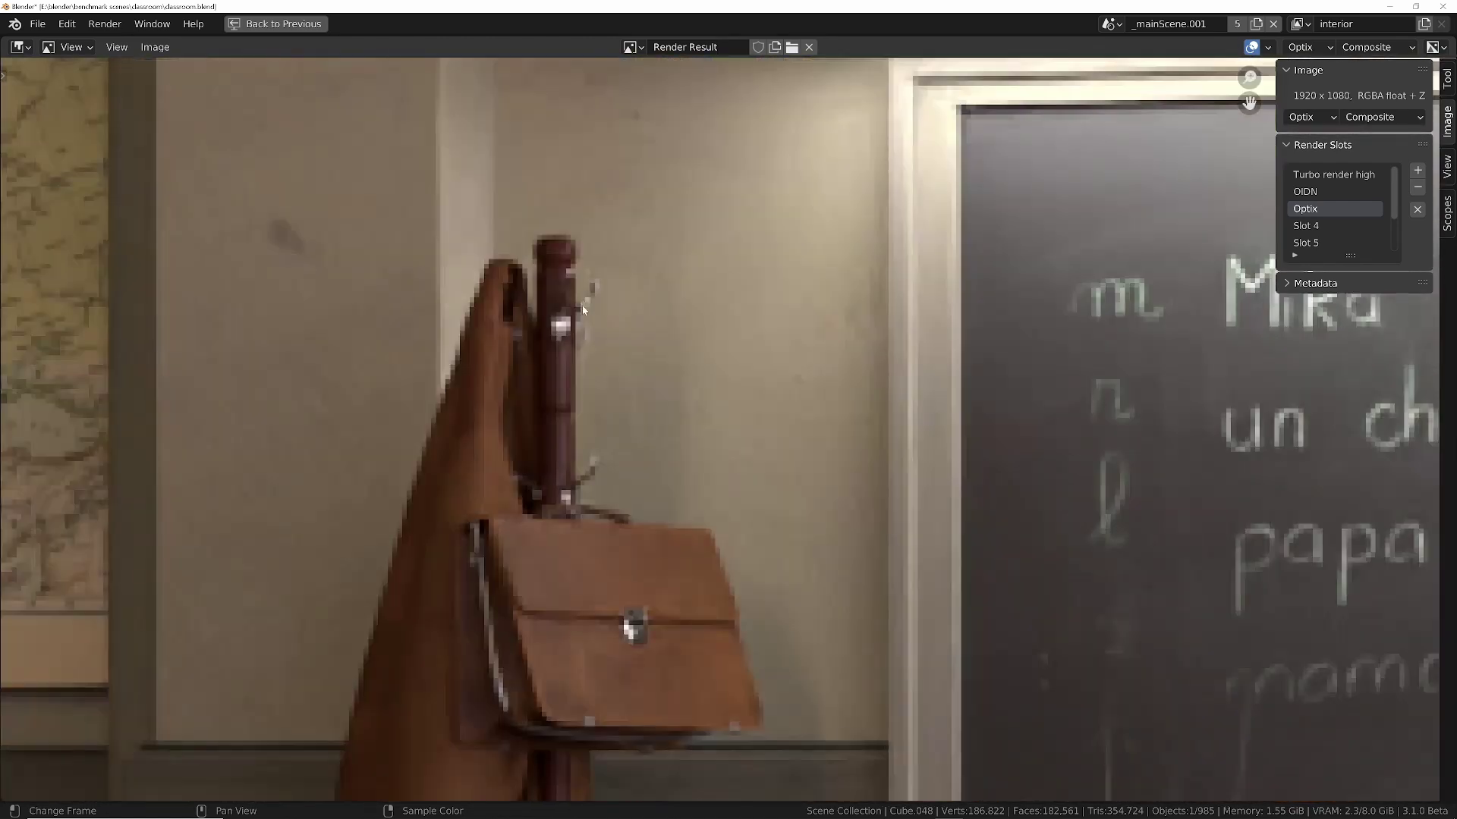
left_click(1315, 176)
left_click(1311, 192)
left_click(1310, 175)
left_click(1309, 191)
left_click(1308, 174)
left_click(1307, 191)
left_click(1305, 176)
left_click(1303, 191)
left_click(1305, 175)
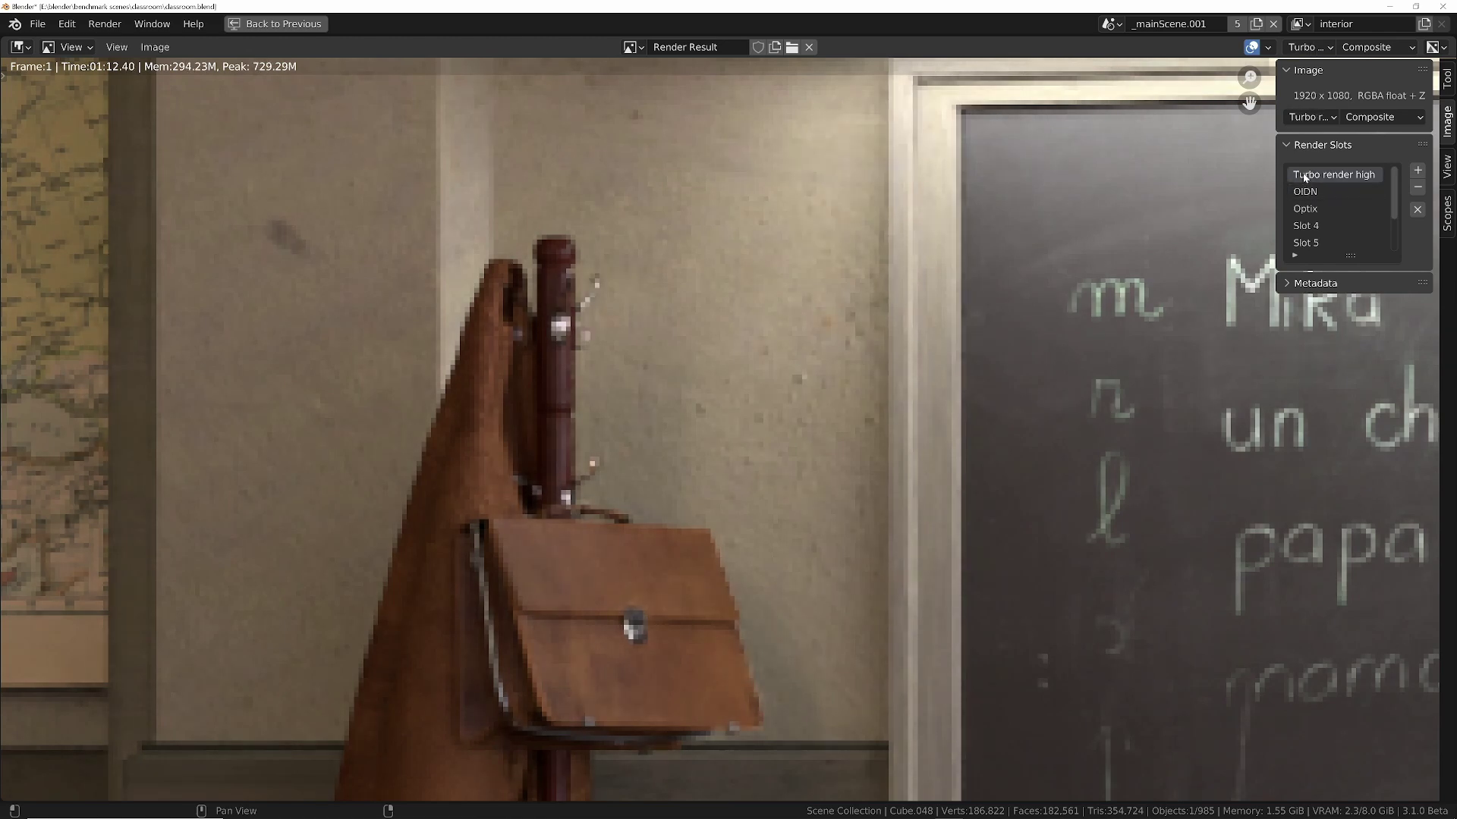
Compare the tilted window above the door and the adjacent wall across the Turbo render high, OIDN and Optix slots.
scroll(518, 351, "down", 8)
scroll(432, 286, "up", 4)
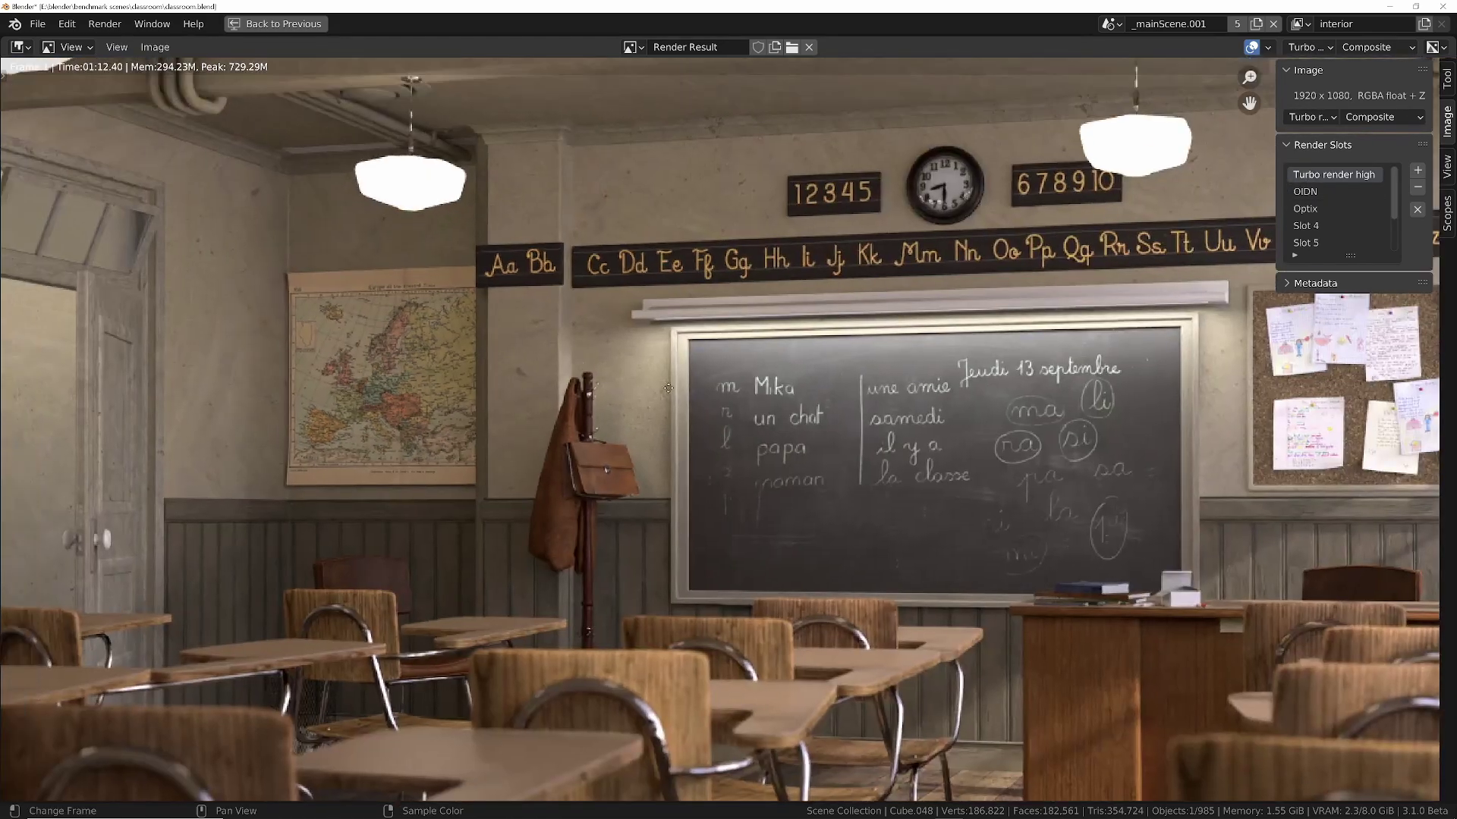
scroll(433, 286, "up", 5)
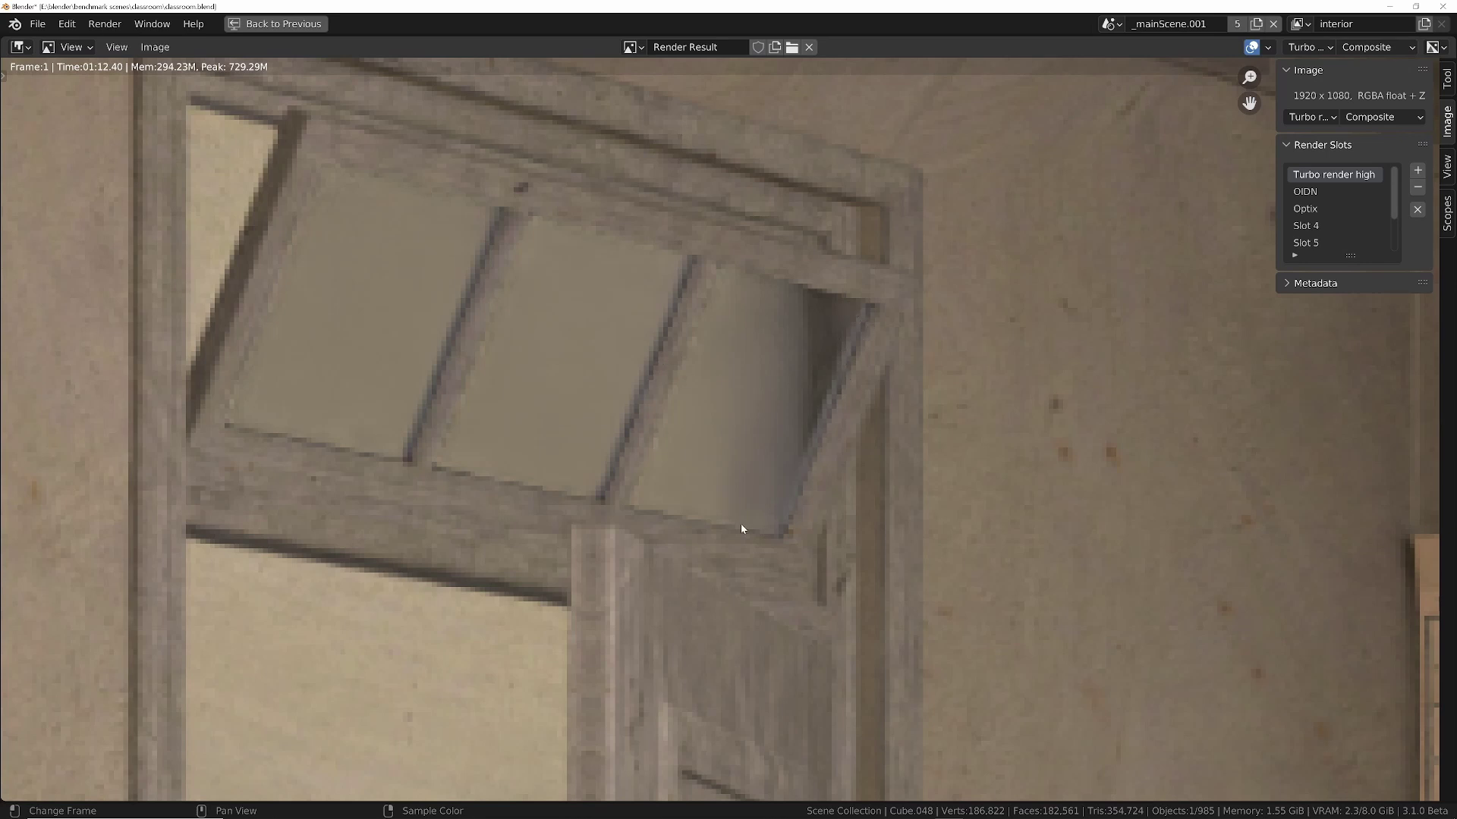
middle_click_drag(702, 604, 674, 566)
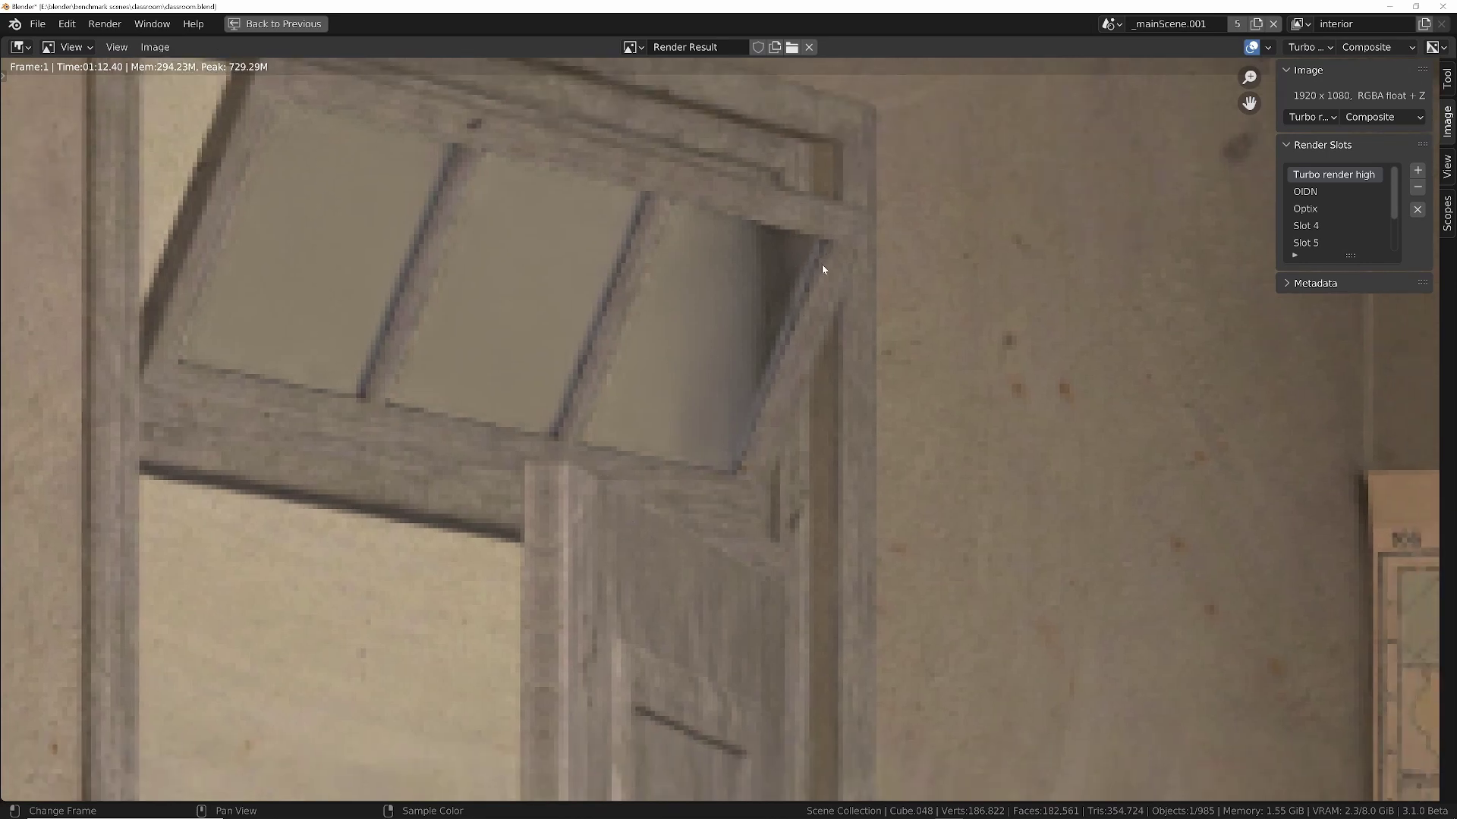
left_click(1306, 192)
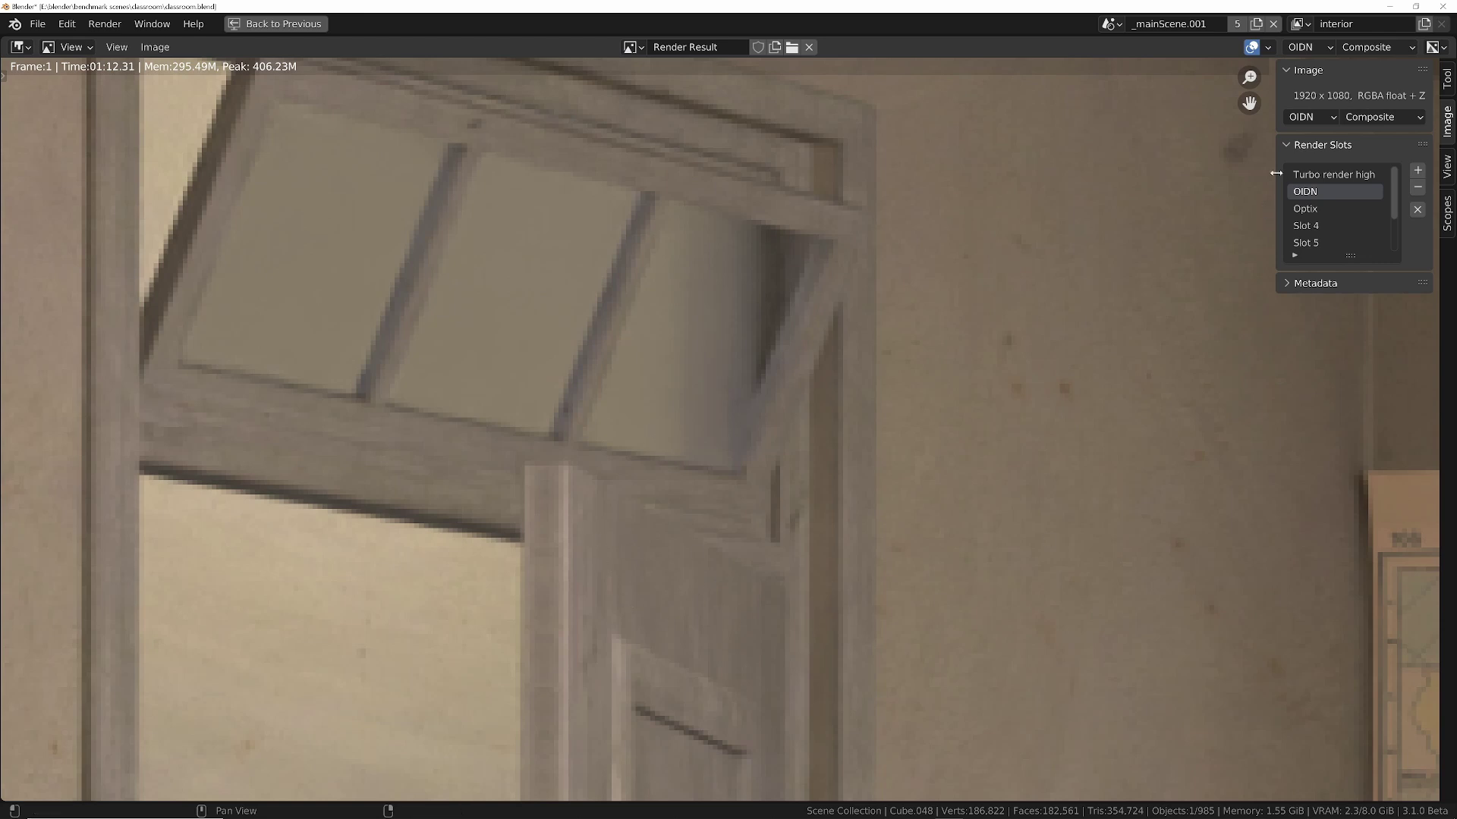
left_click(1306, 177)
left_click(1306, 194)
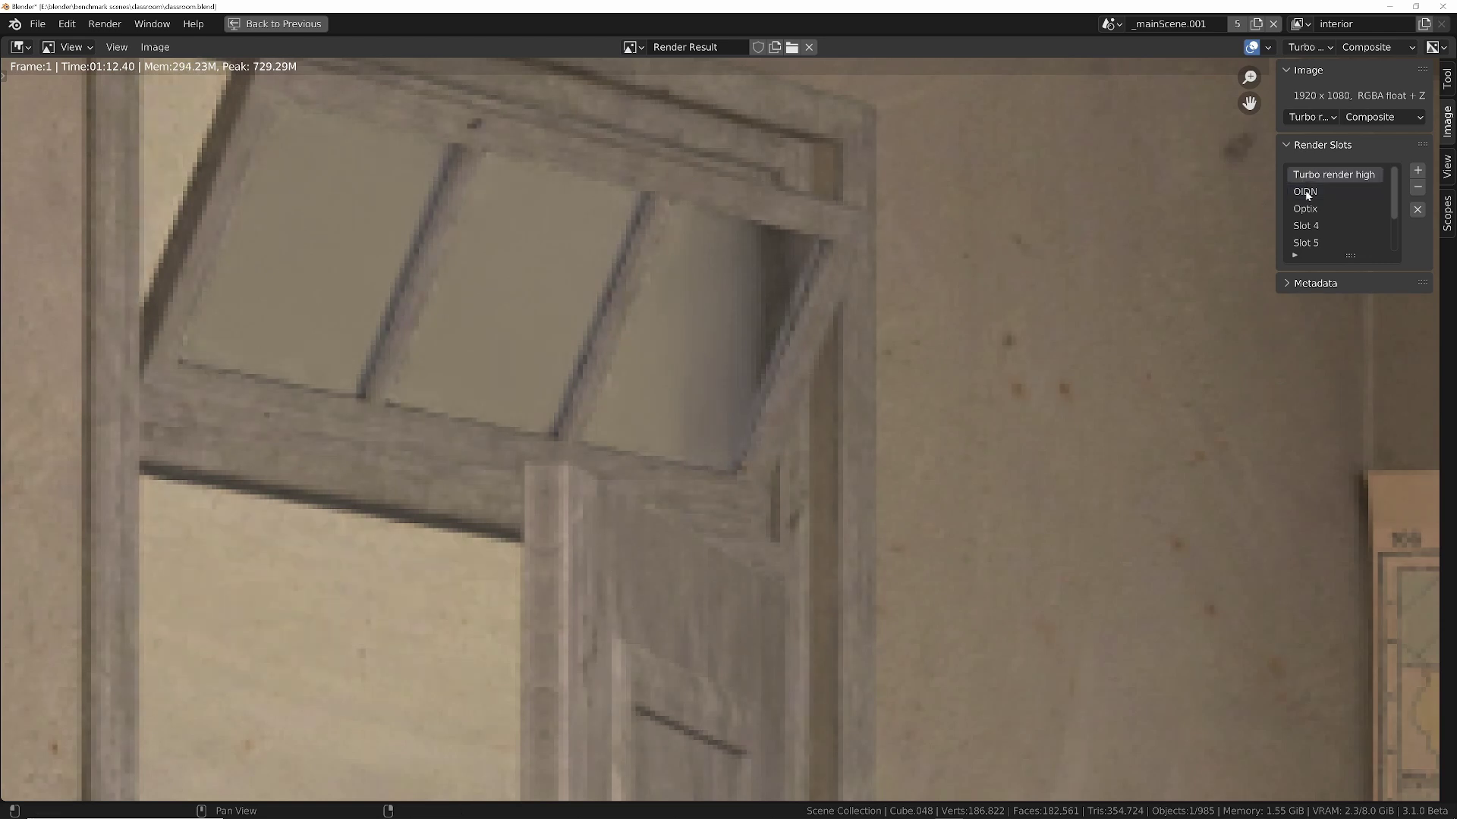
left_click(1310, 176)
left_click(1309, 190)
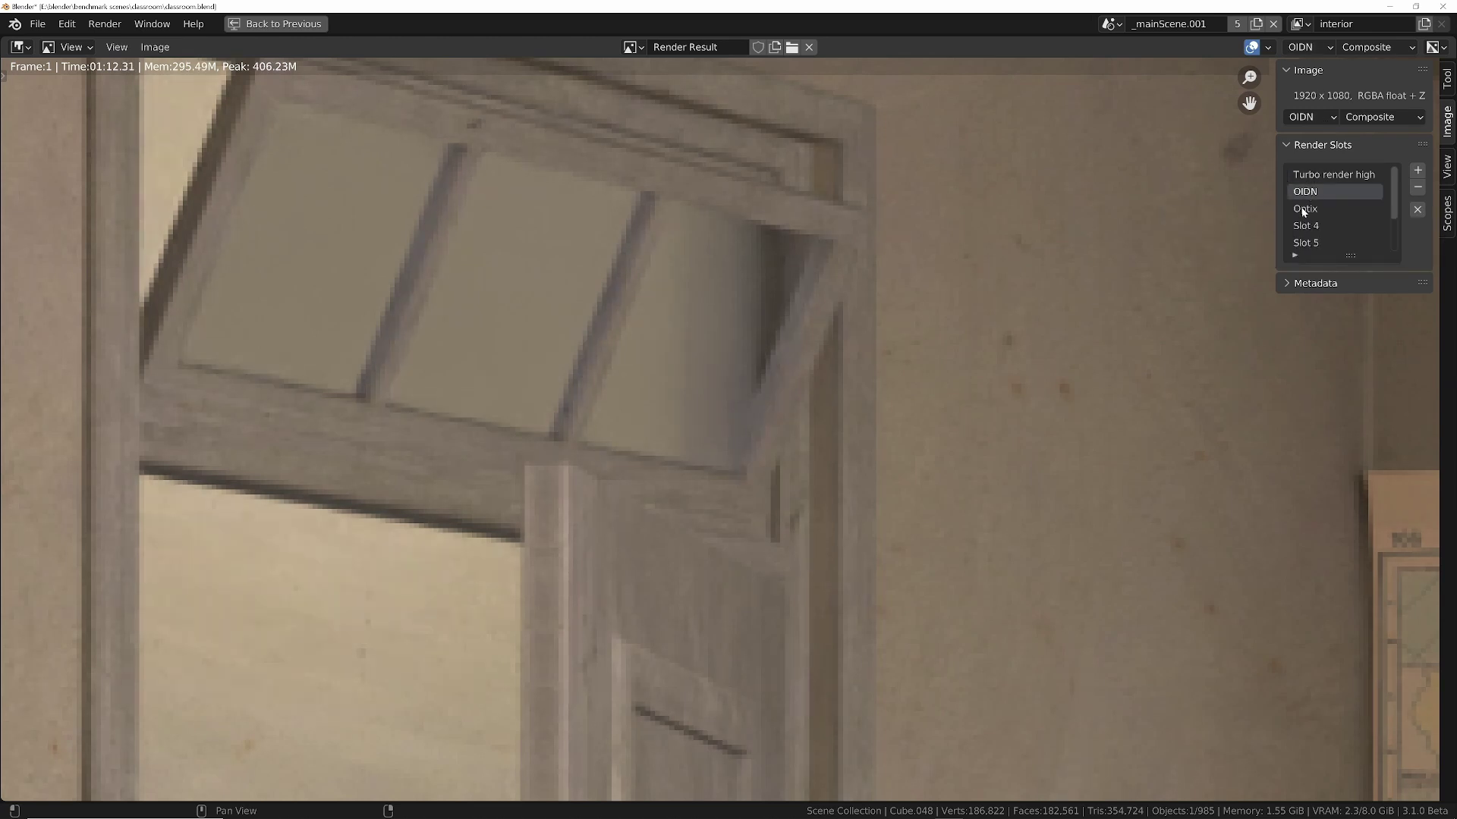
left_click(1304, 212)
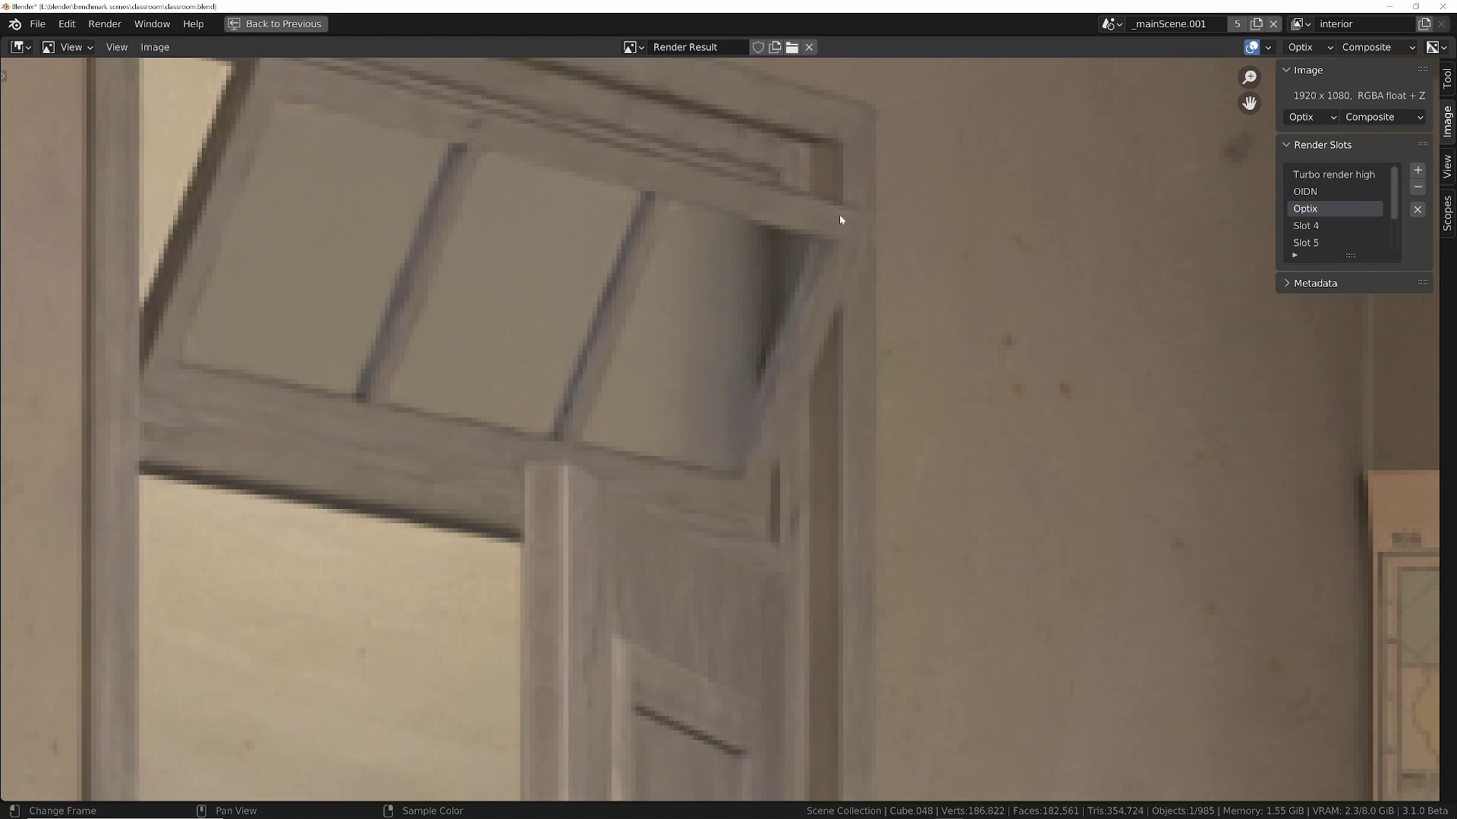
left_click(1312, 193)
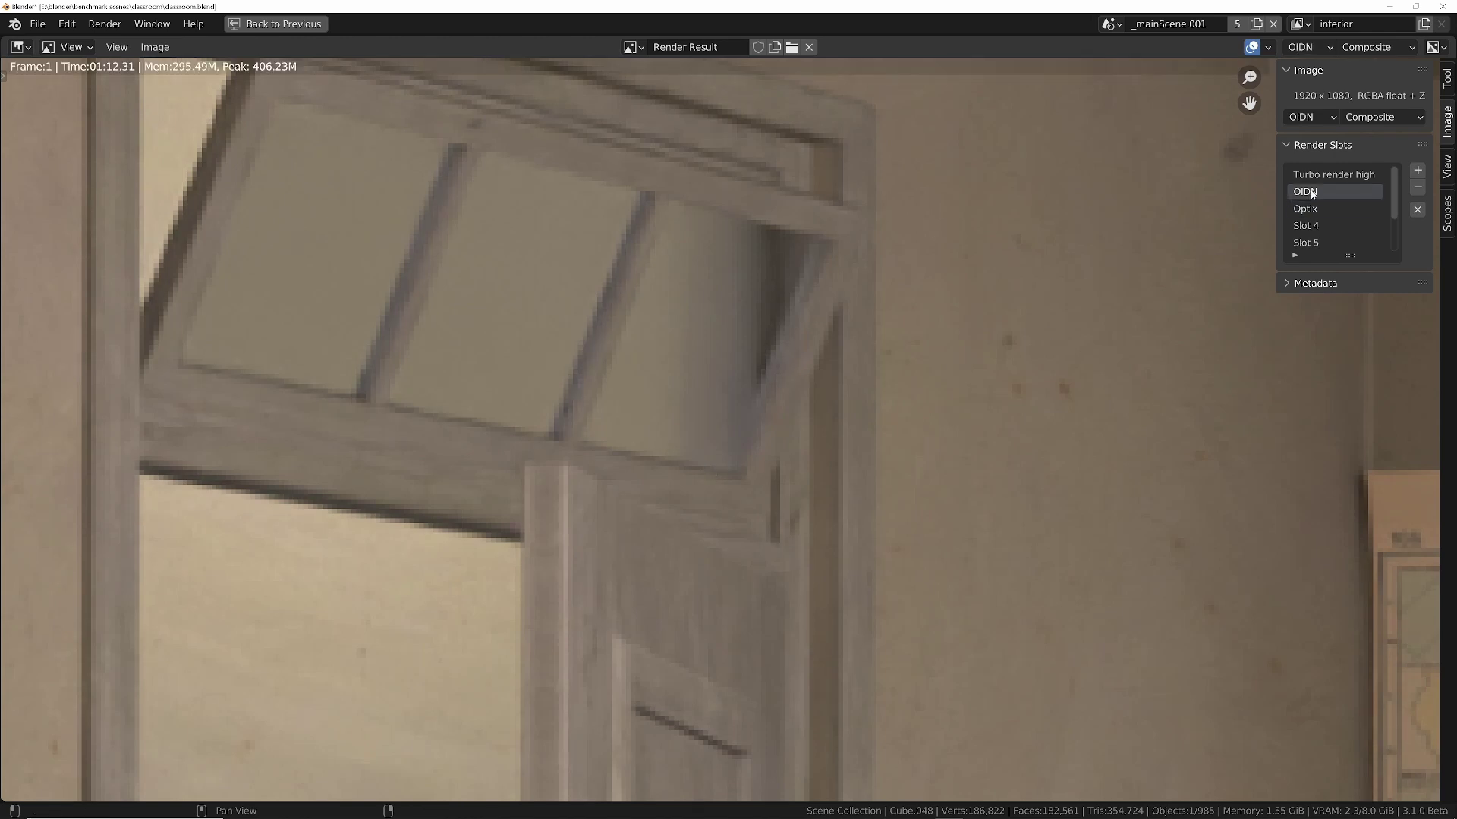
Inspect the lower corner of the window frame above the door more closely in the OIDN, Optix and Turbo render high slots.
scroll(765, 414, "up", 1)
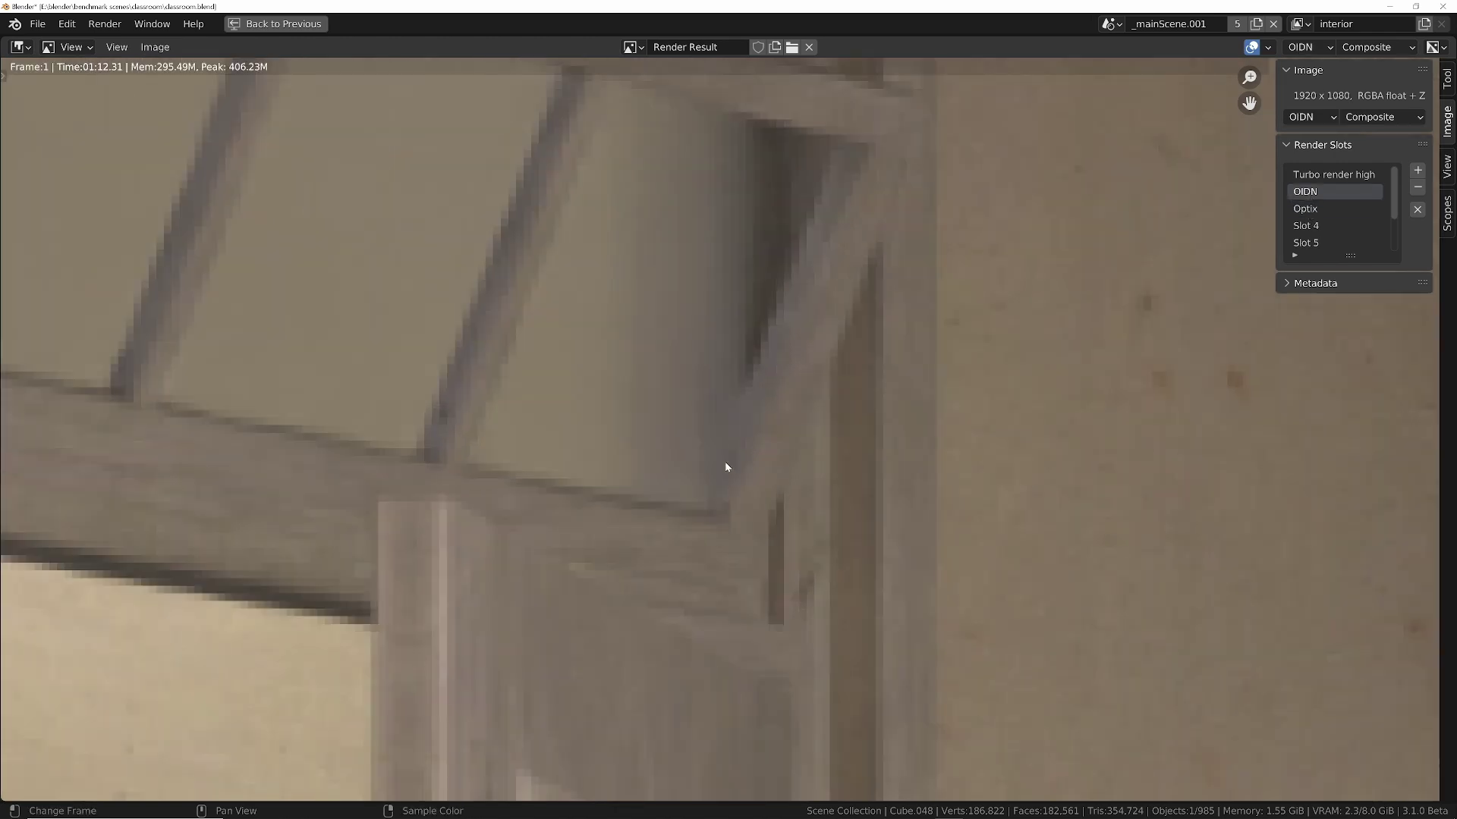
left_click(1312, 208)
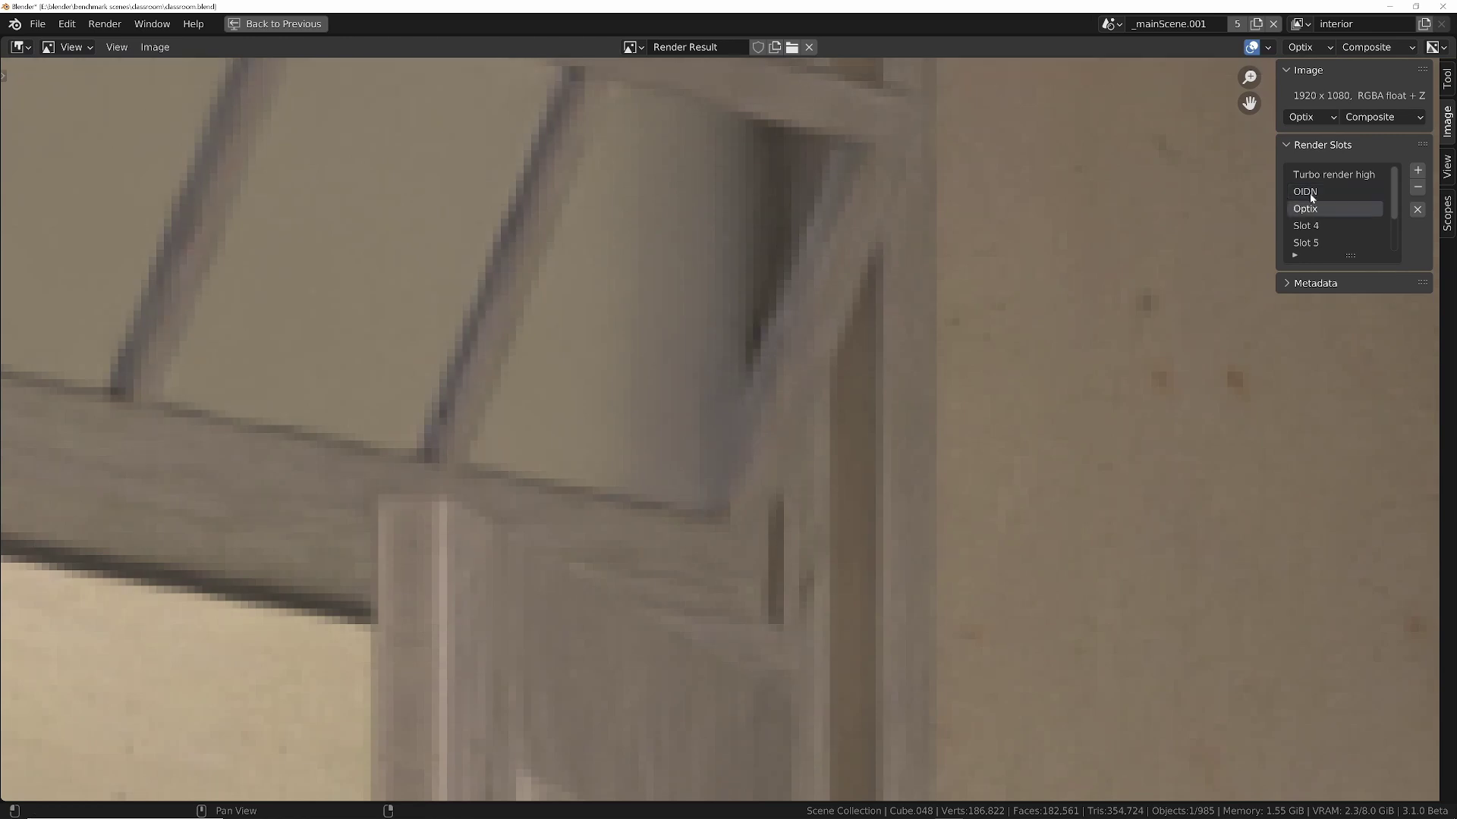
left_click(1312, 192)
left_click(1312, 176)
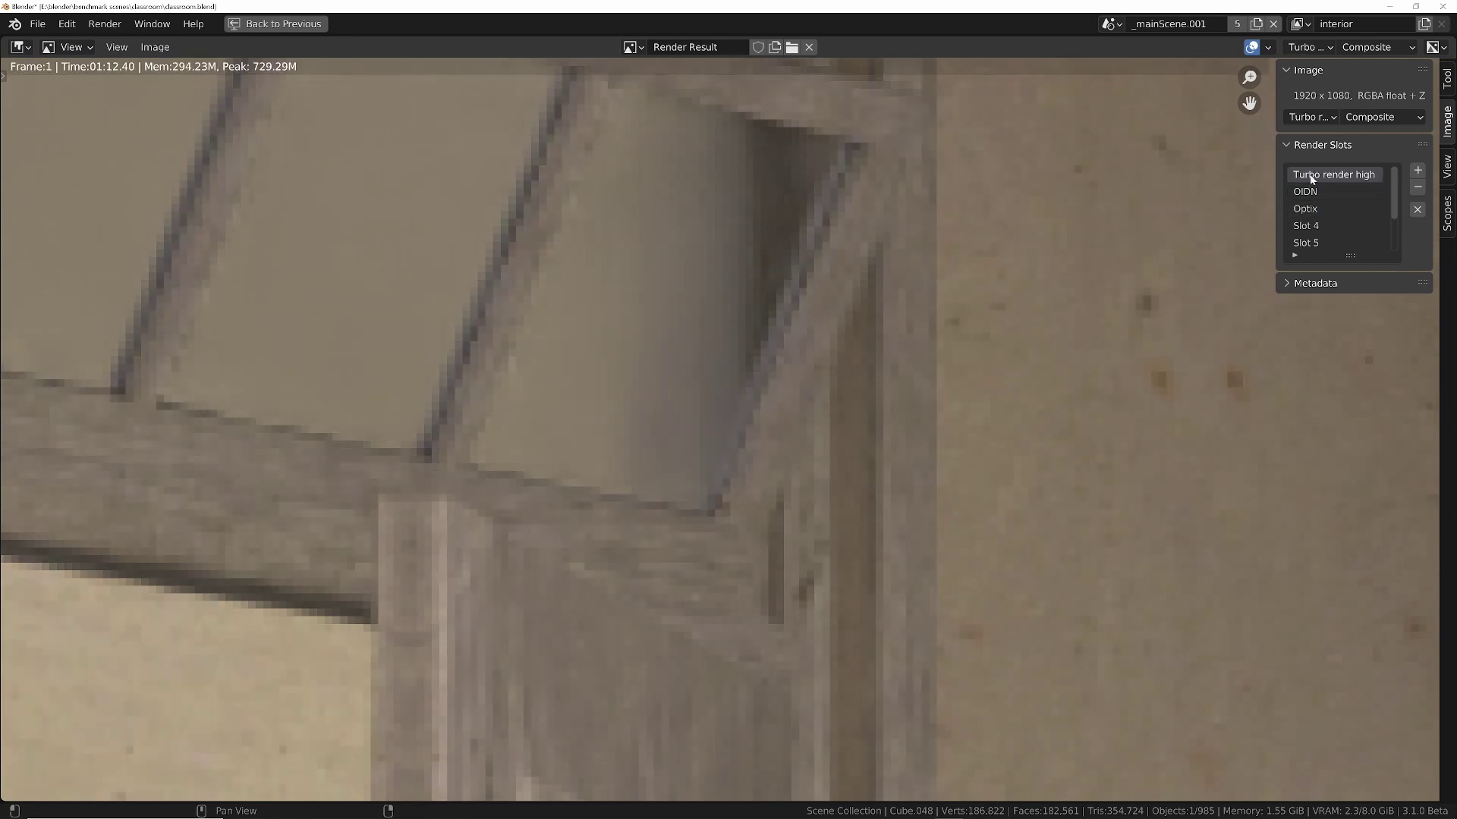
Compare the wire mesh behind the chair legs up close between the Turbo render high and OIDN slots.
scroll(751, 554, "down", 10)
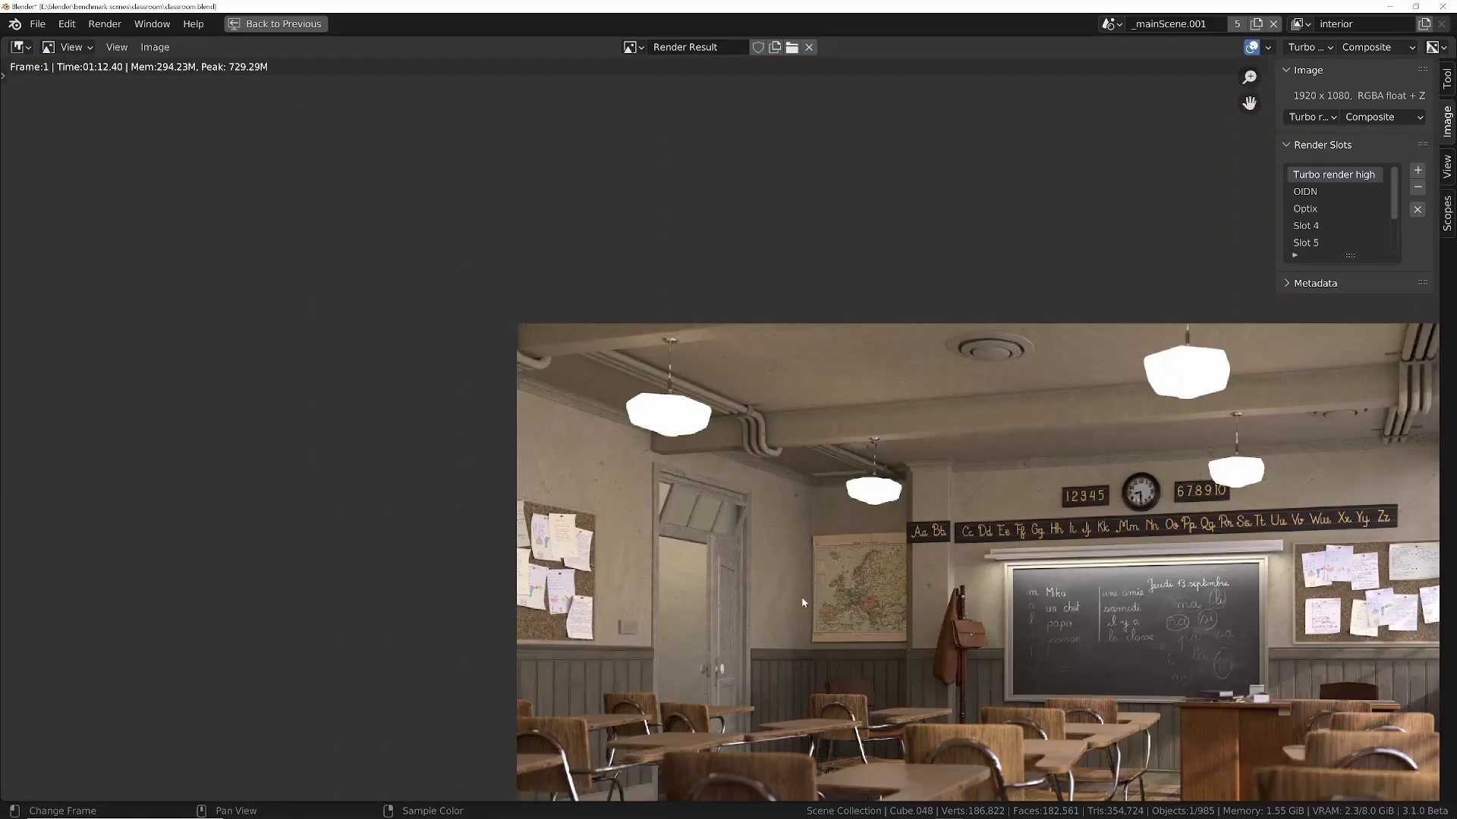
scroll(907, 698, "up", 6)
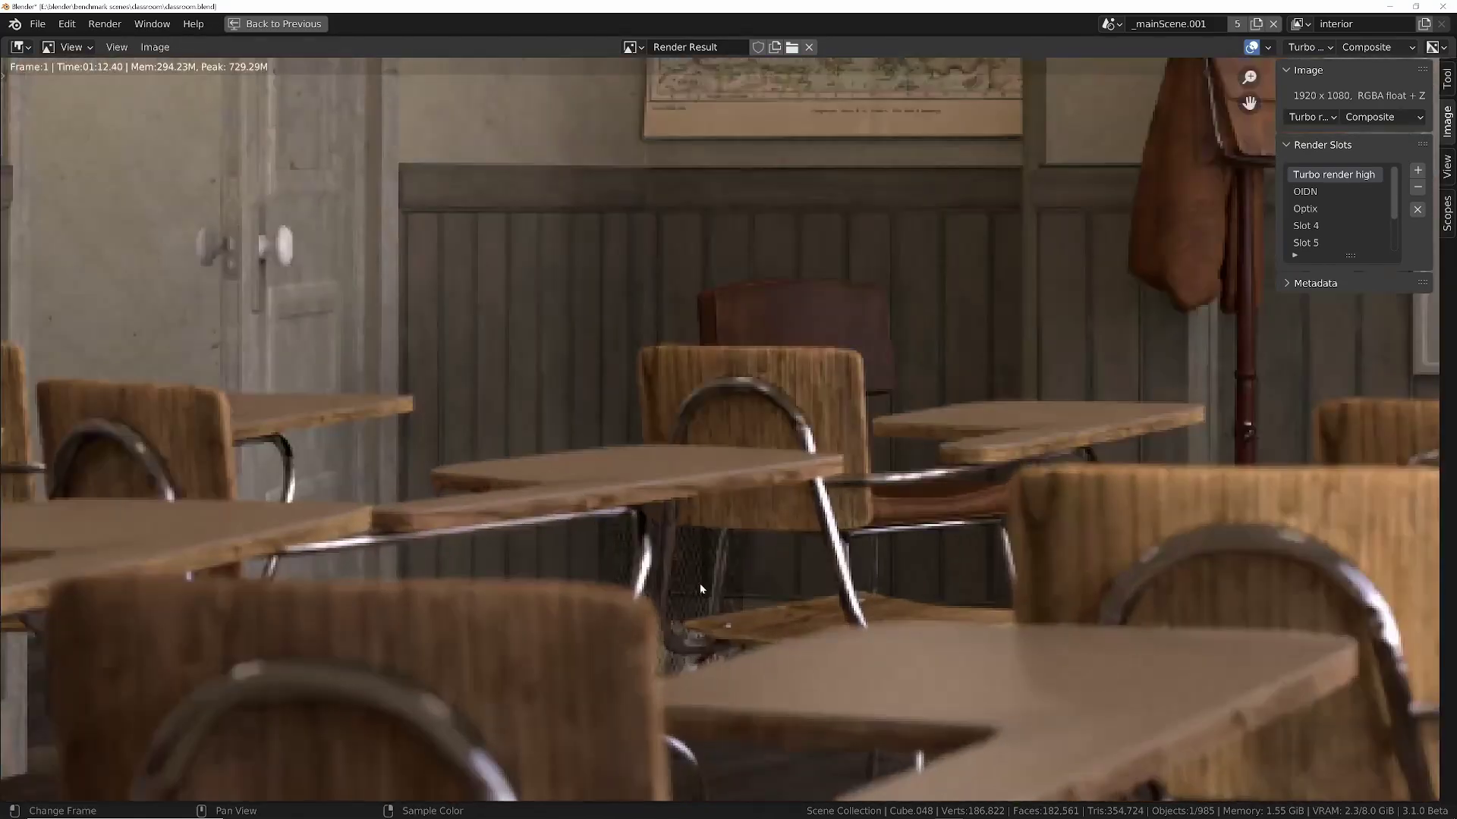
scroll(706, 580, "up", 5)
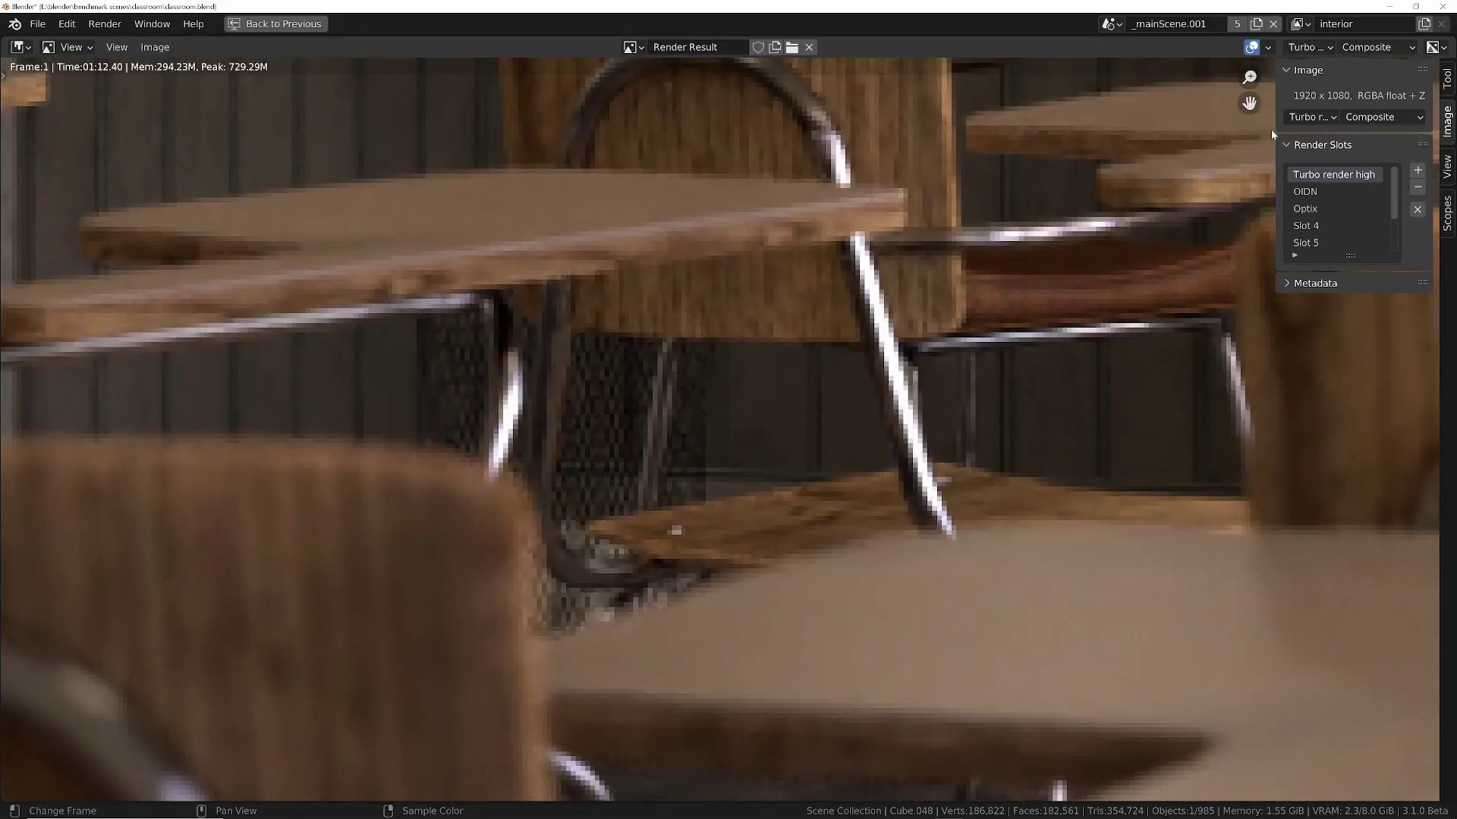
left_click(1313, 194)
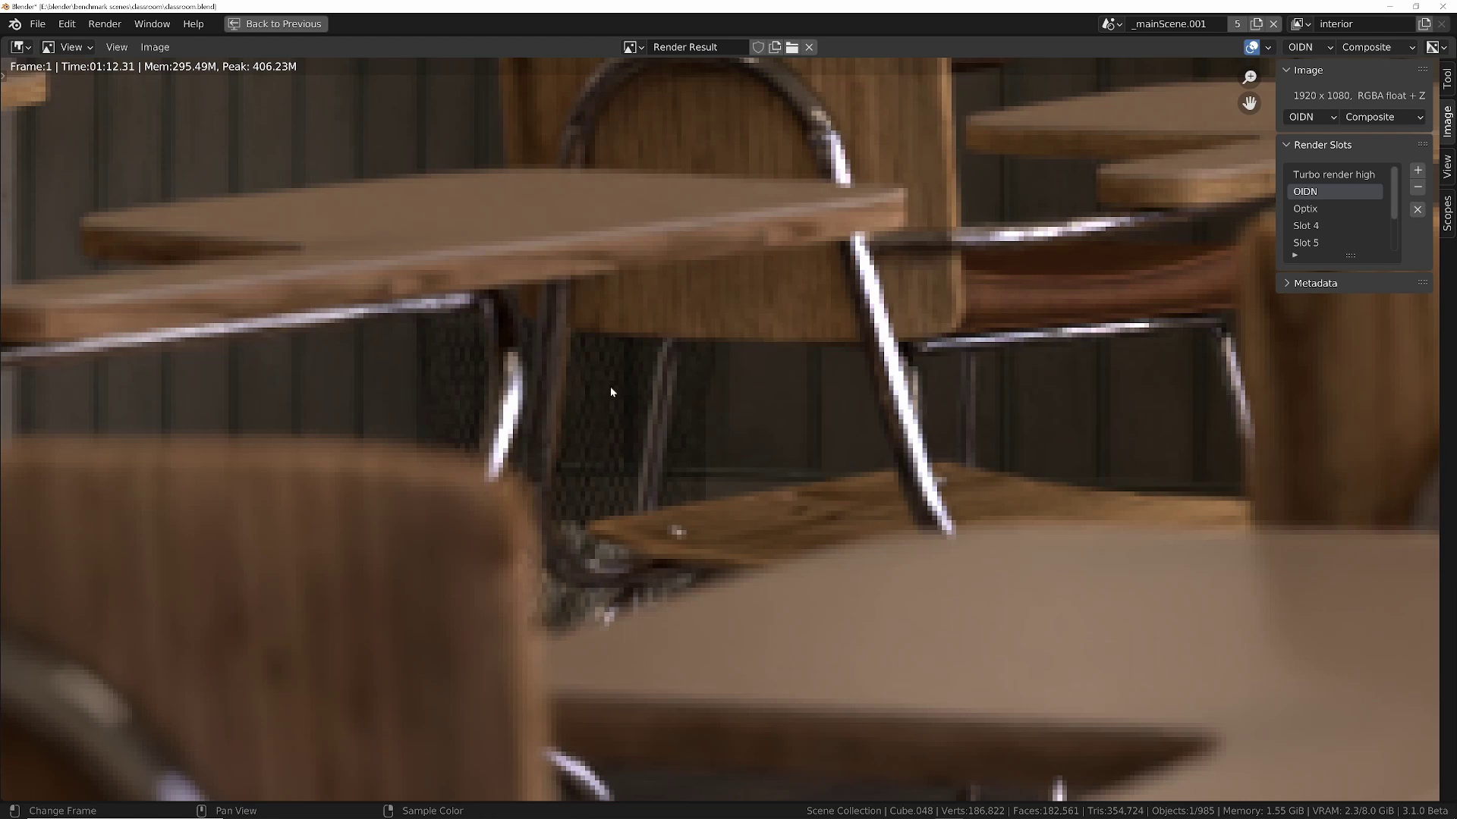
left_click(1332, 176)
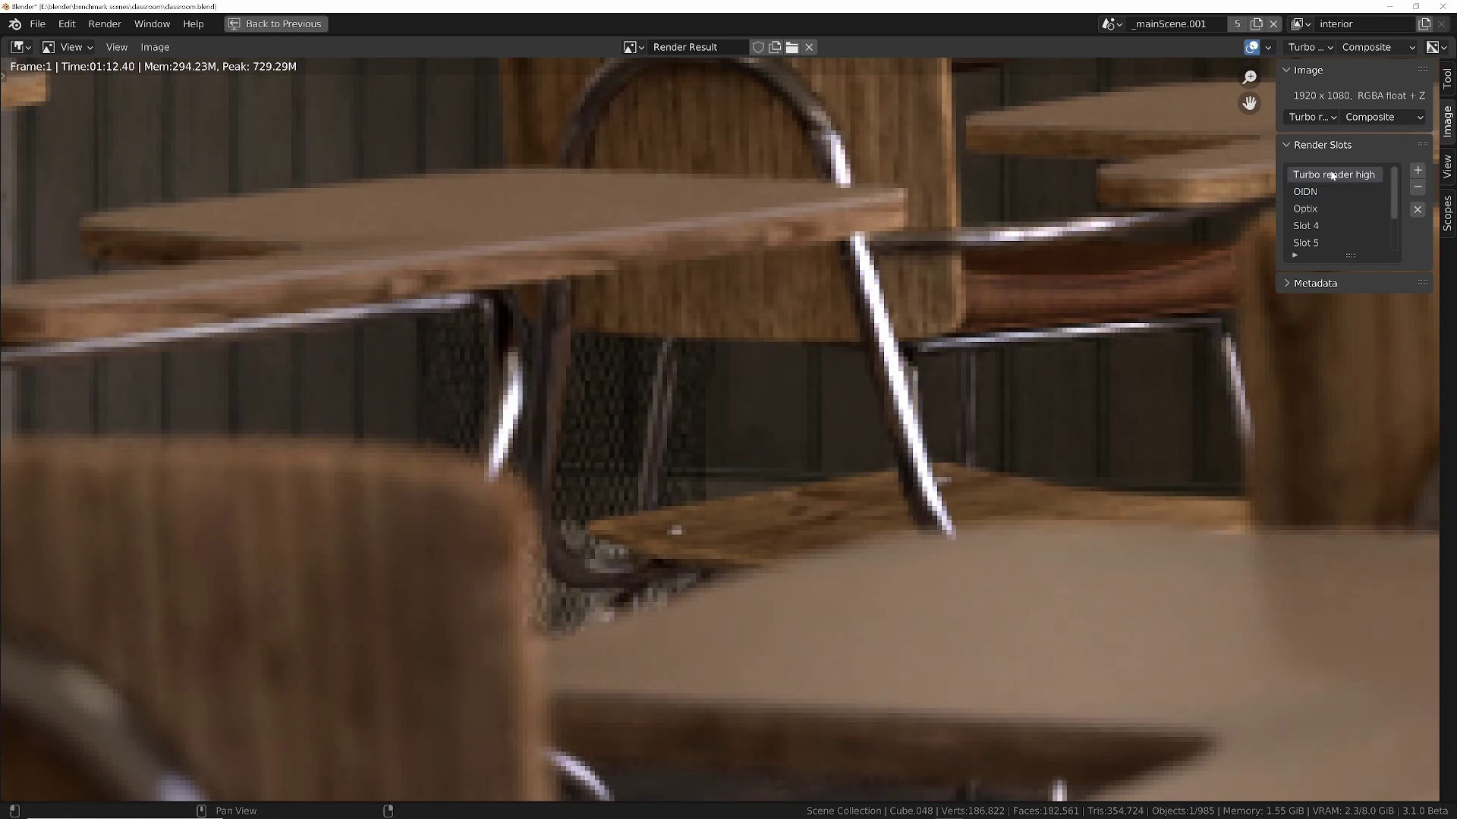
left_click(1304, 194)
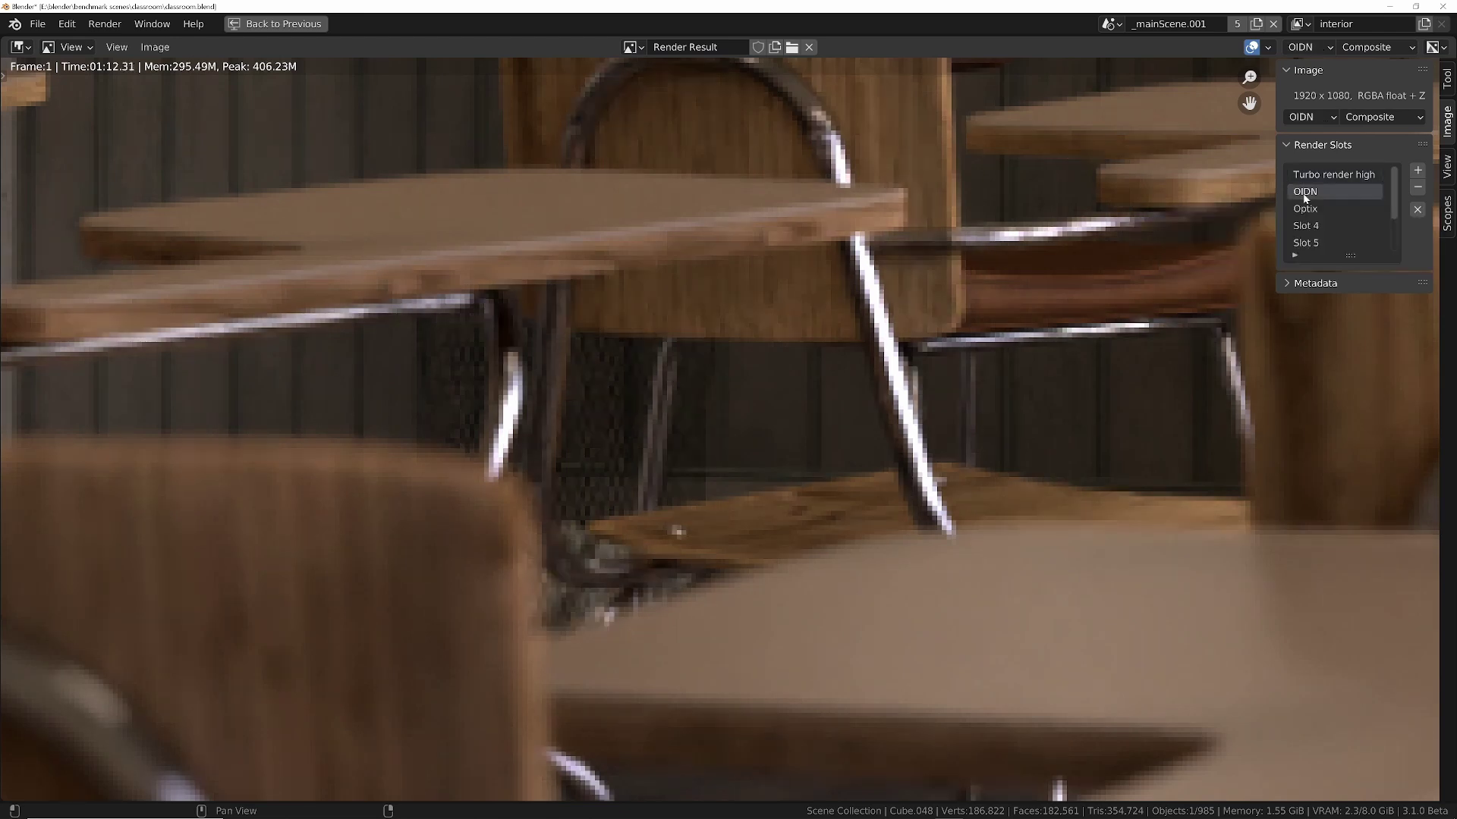
left_click(1308, 182)
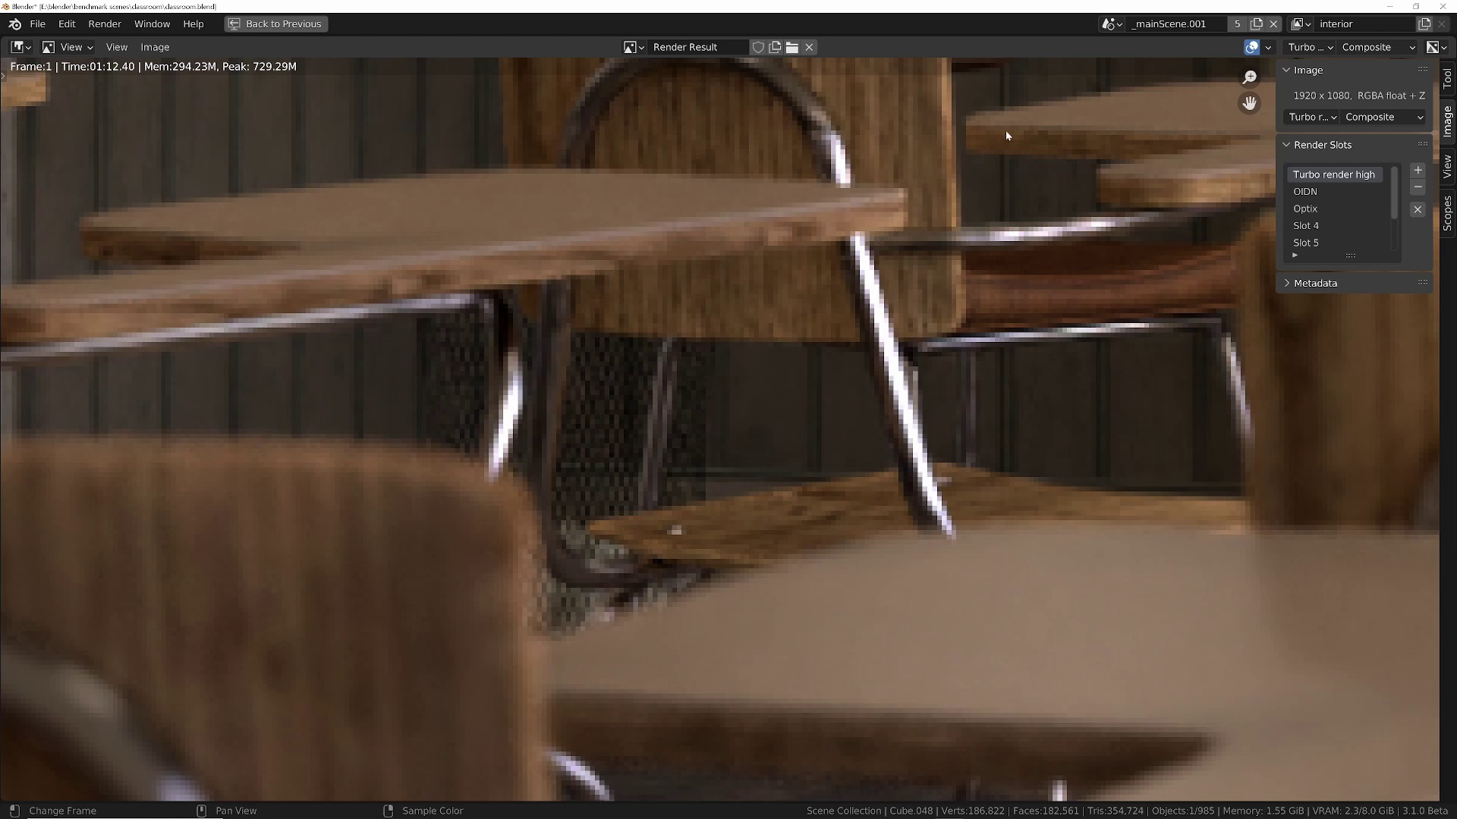
Compare the same wire mesh between the OIDN and Optix slots, ending on the Turbo render high slot.
left_click(1303, 195)
left_click(1305, 209)
left_click(1306, 194)
left_click(1304, 208)
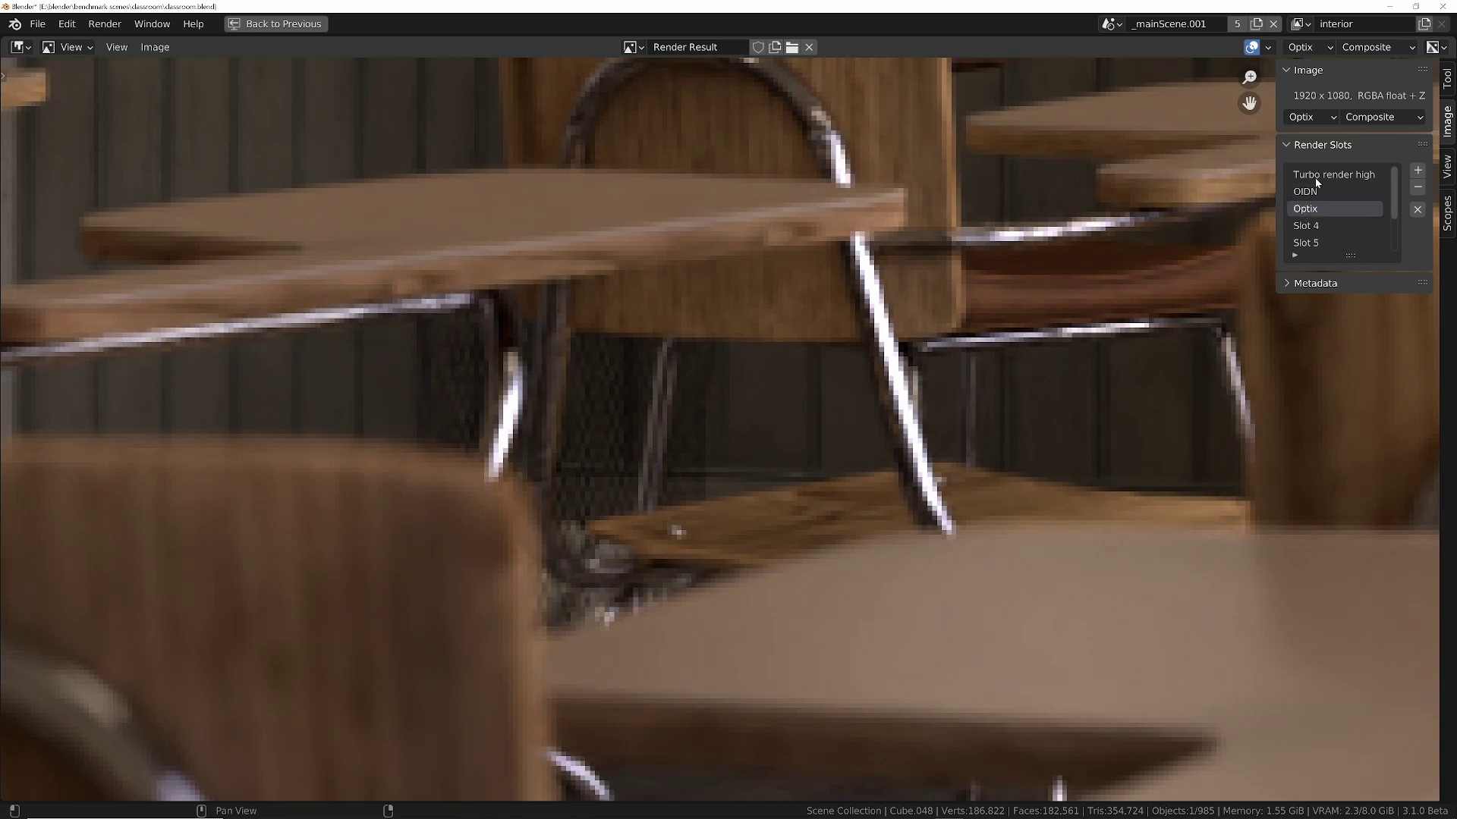
left_click(1314, 179)
Examine the out-of-focus desk edges, chair frames and floor in the Turbo render high slot.
middle_click_drag(930, 438, 775, 390)
scroll(783, 376, "down", 2)
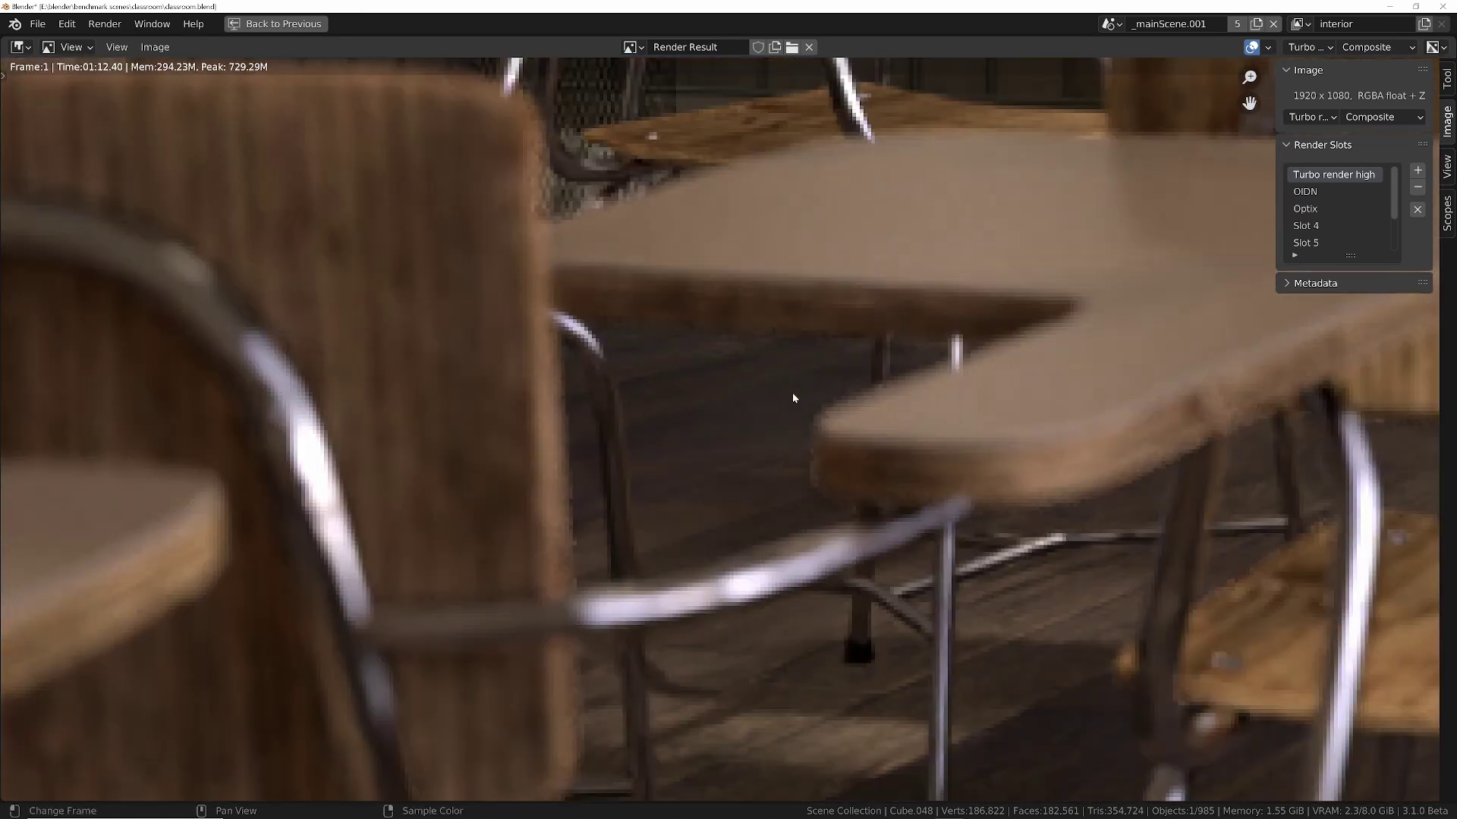
scroll(760, 350, "up", 1)
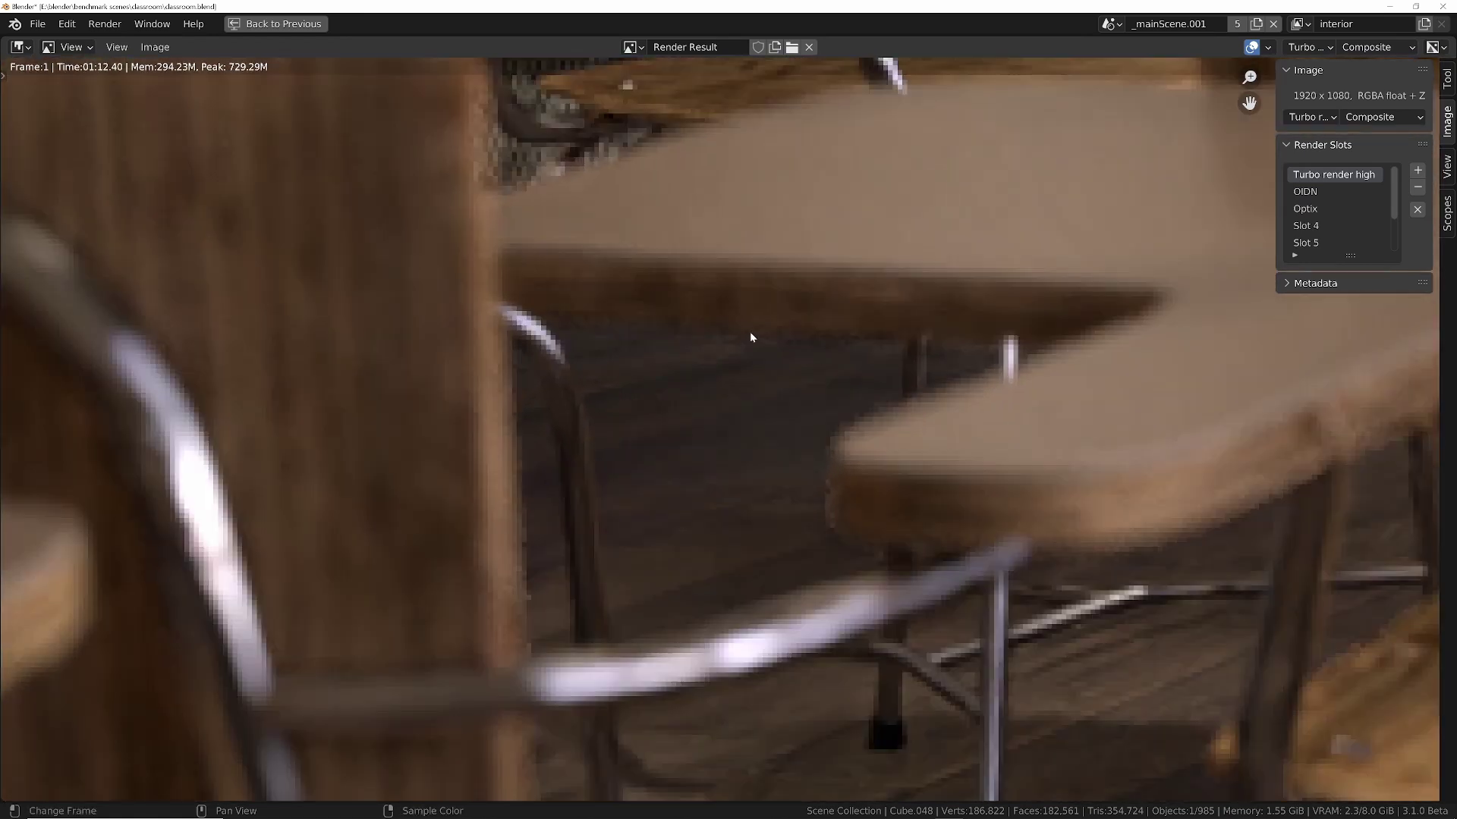
scroll(751, 335, "down", 1)
scroll(857, 379, "down", 4)
scroll(921, 429, "up", 2)
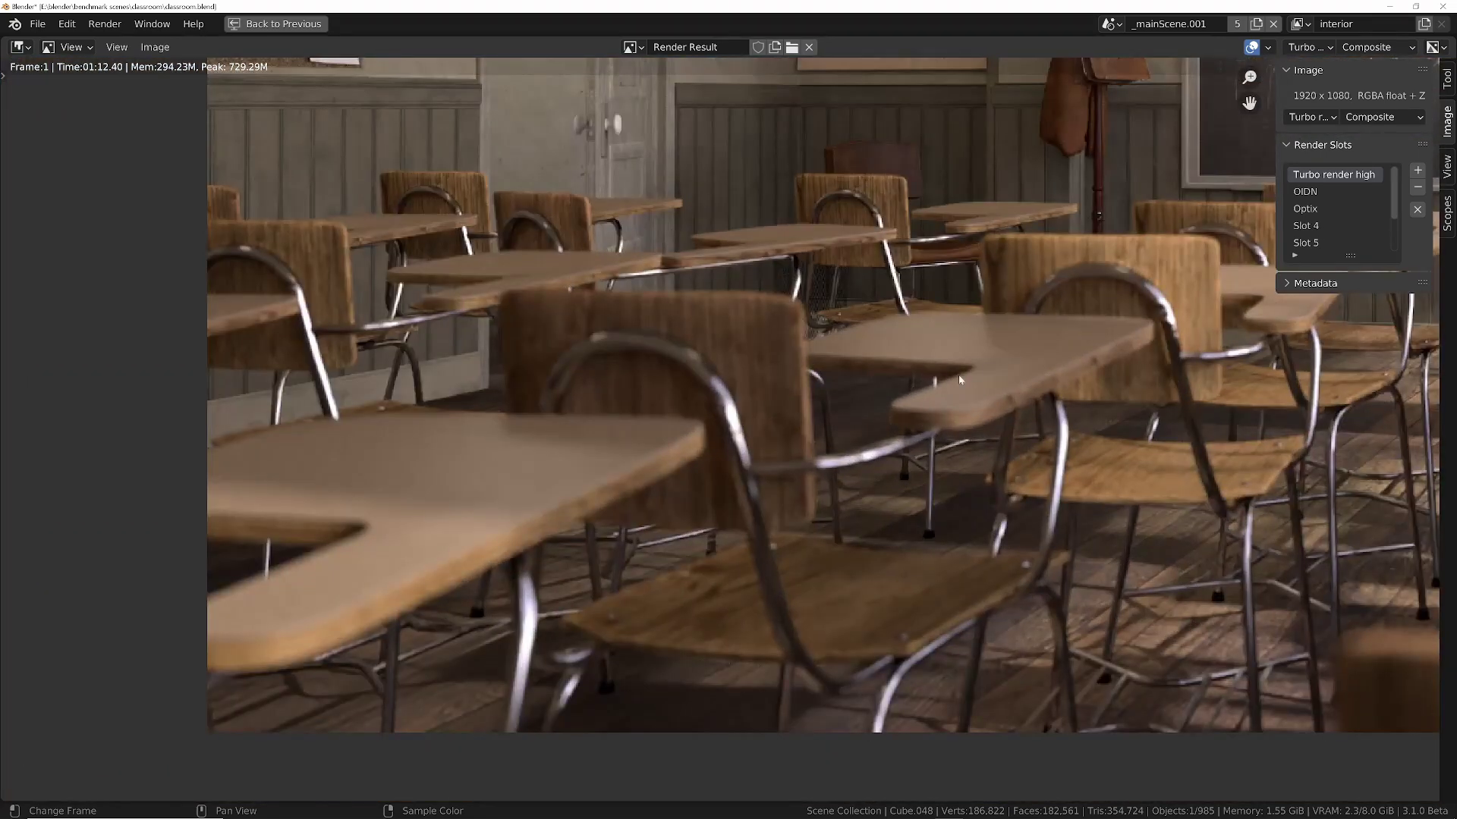
scroll(934, 384, "up", 3)
Return the maximized render view to the Compositing layout and show the desk edge and chair frame there.
key("Escape")
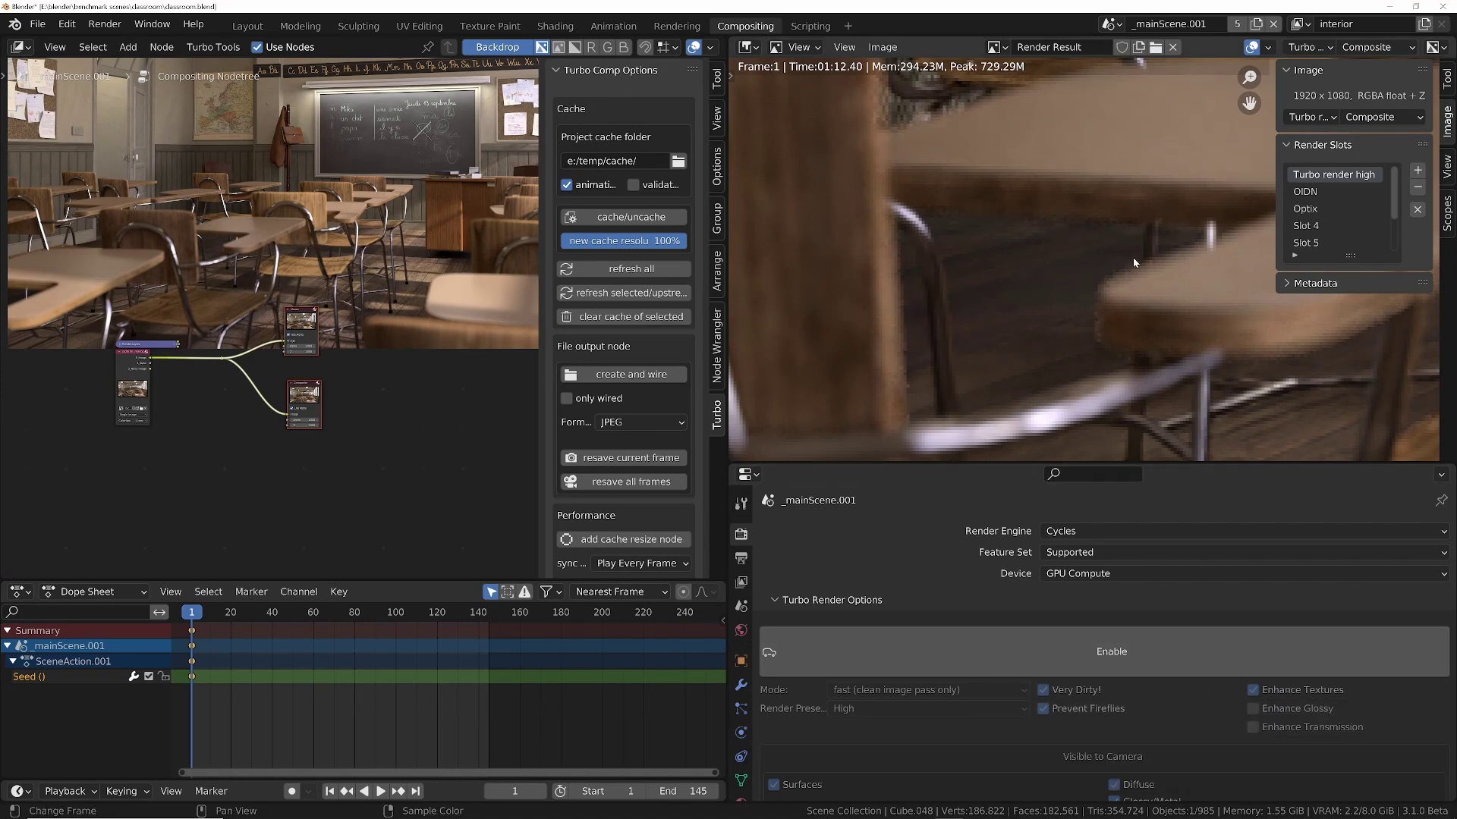
scroll(1018, 202, "up", 2)
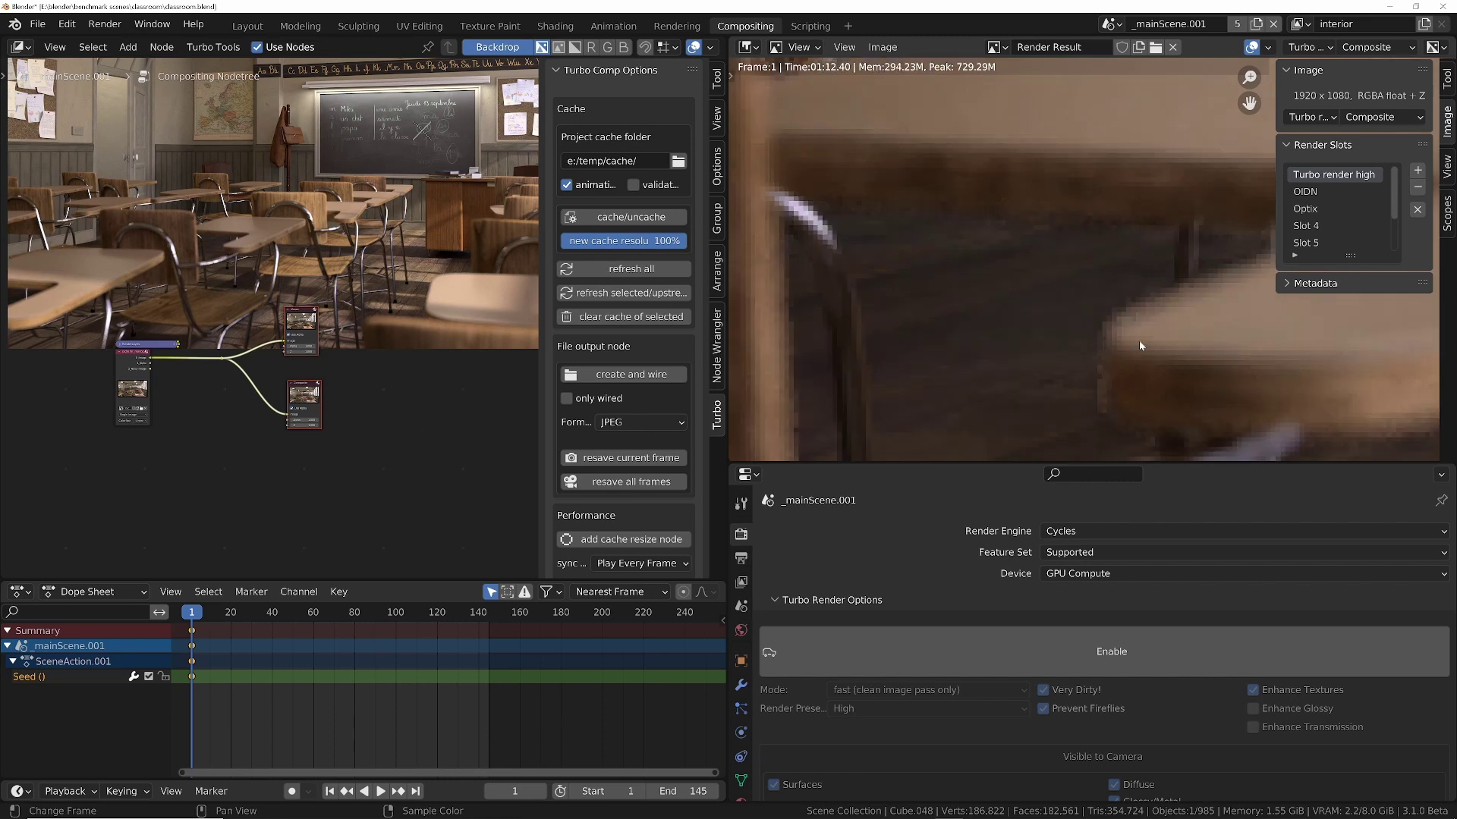
scroll(1140, 348, "down", 4)
middle_click_drag(1162, 375, 1108, 253)
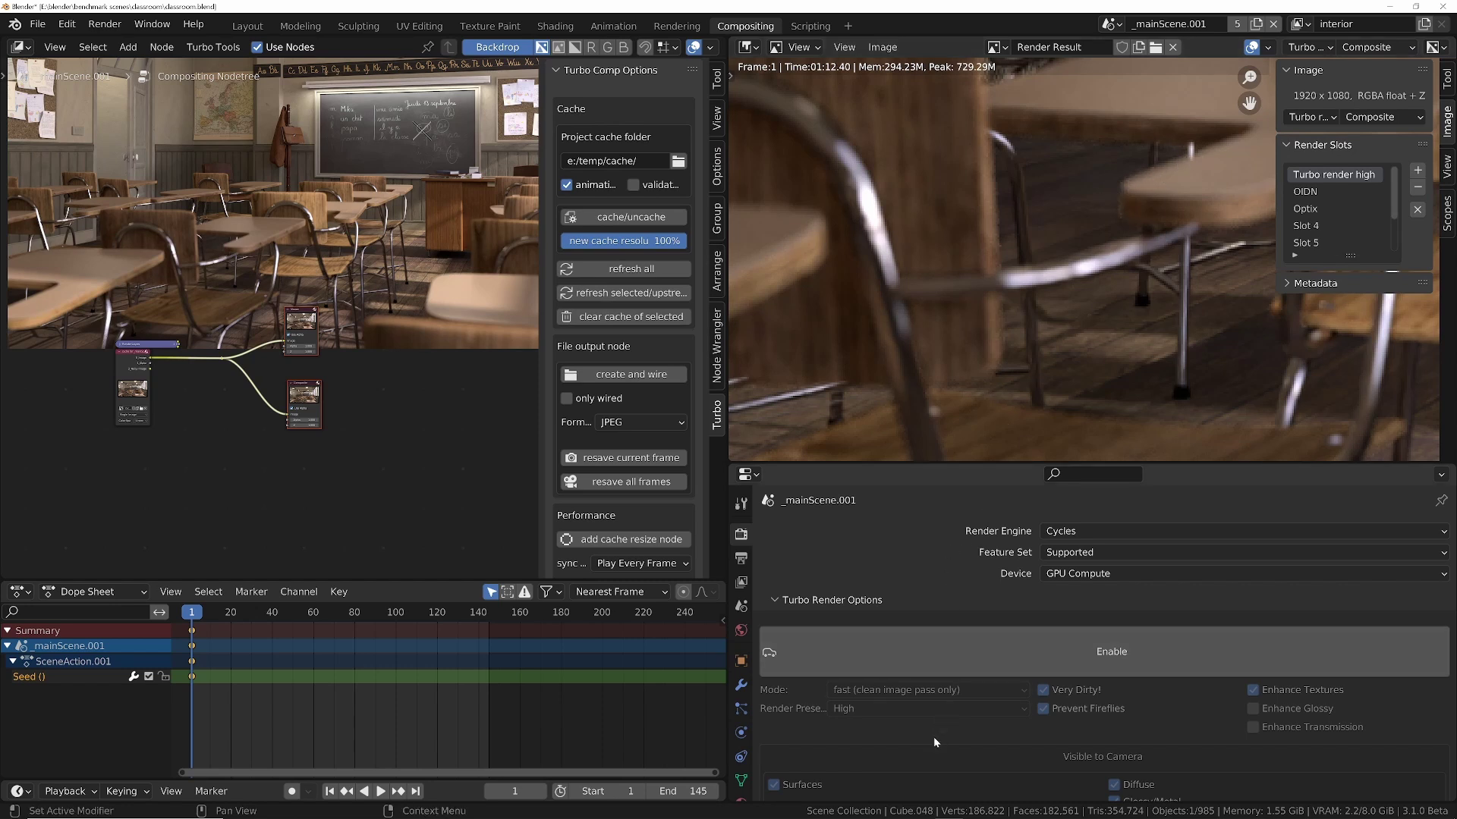
Review the Turbo Render options down to the viewport sampling settings.
left_click(869, 710)
scroll(910, 486, "down", 8)
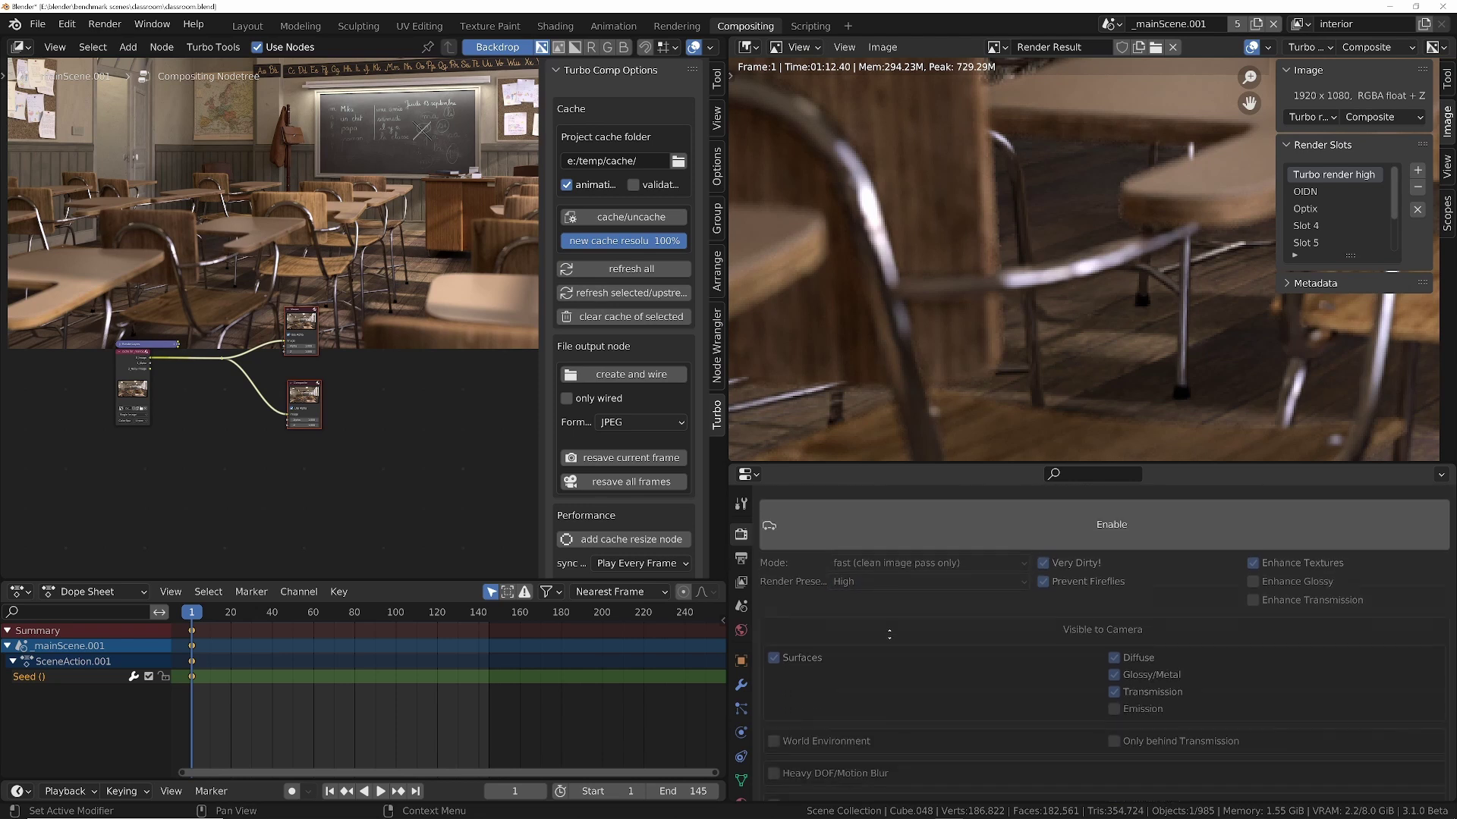
scroll(911, 486, "down", 2)
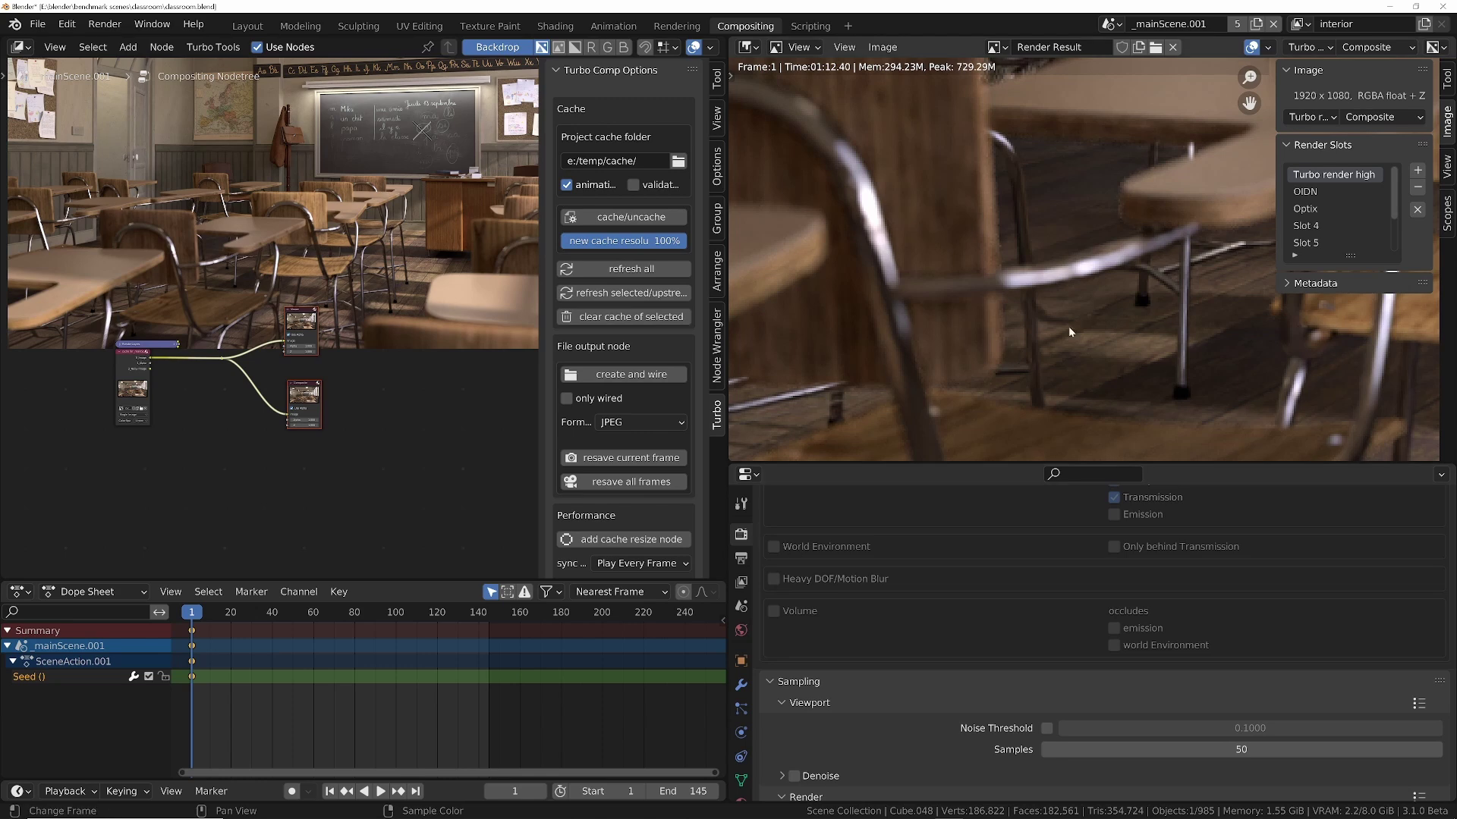
Maximize the render view and examine the blurred desk corner and chair frame in the Turbo render high slot.
scroll(1107, 241, "down", 2)
scroll(1111, 220, "up", 5)
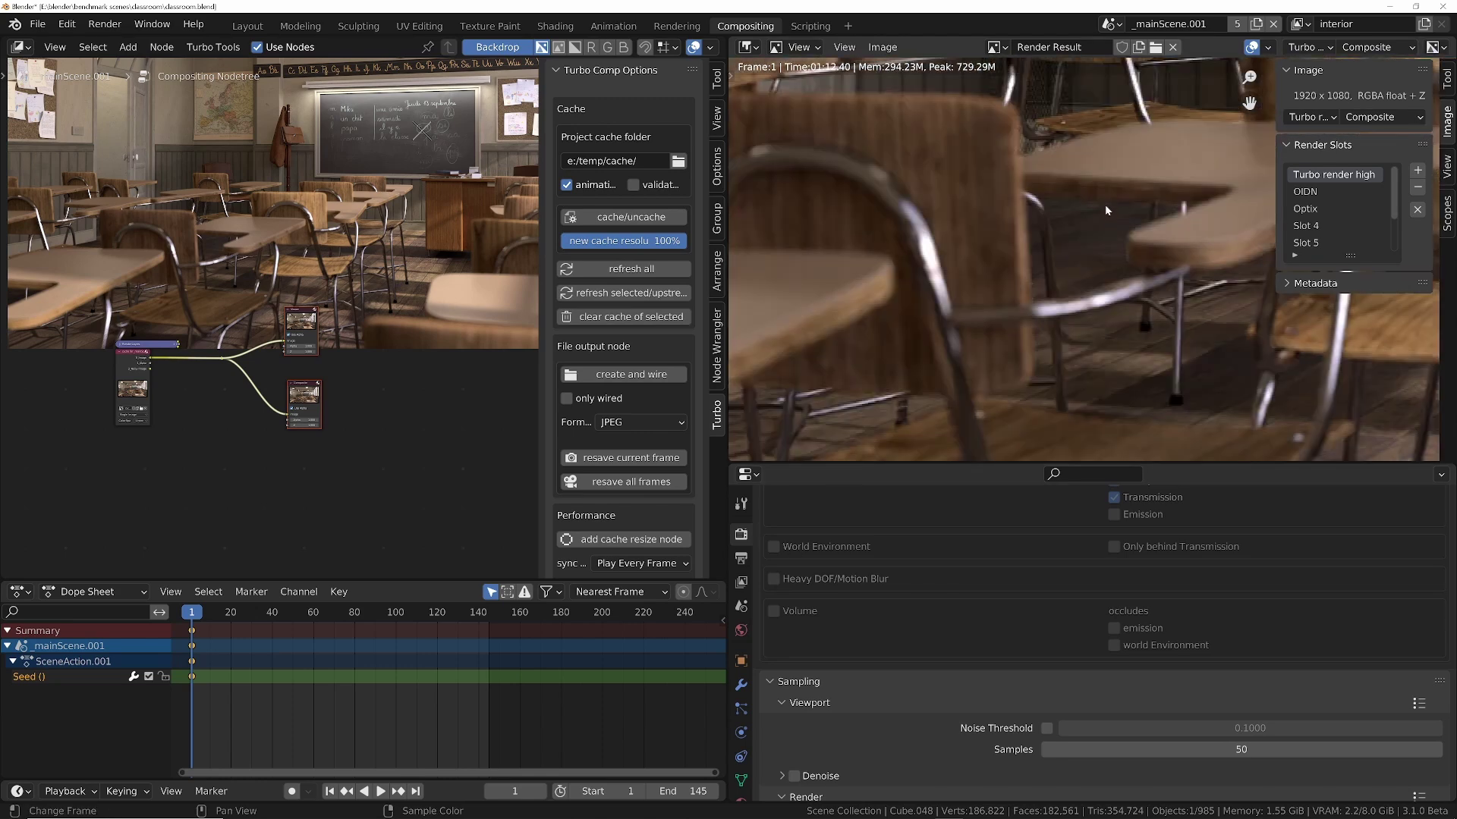
middle_click_drag(1154, 276, 958, 240)
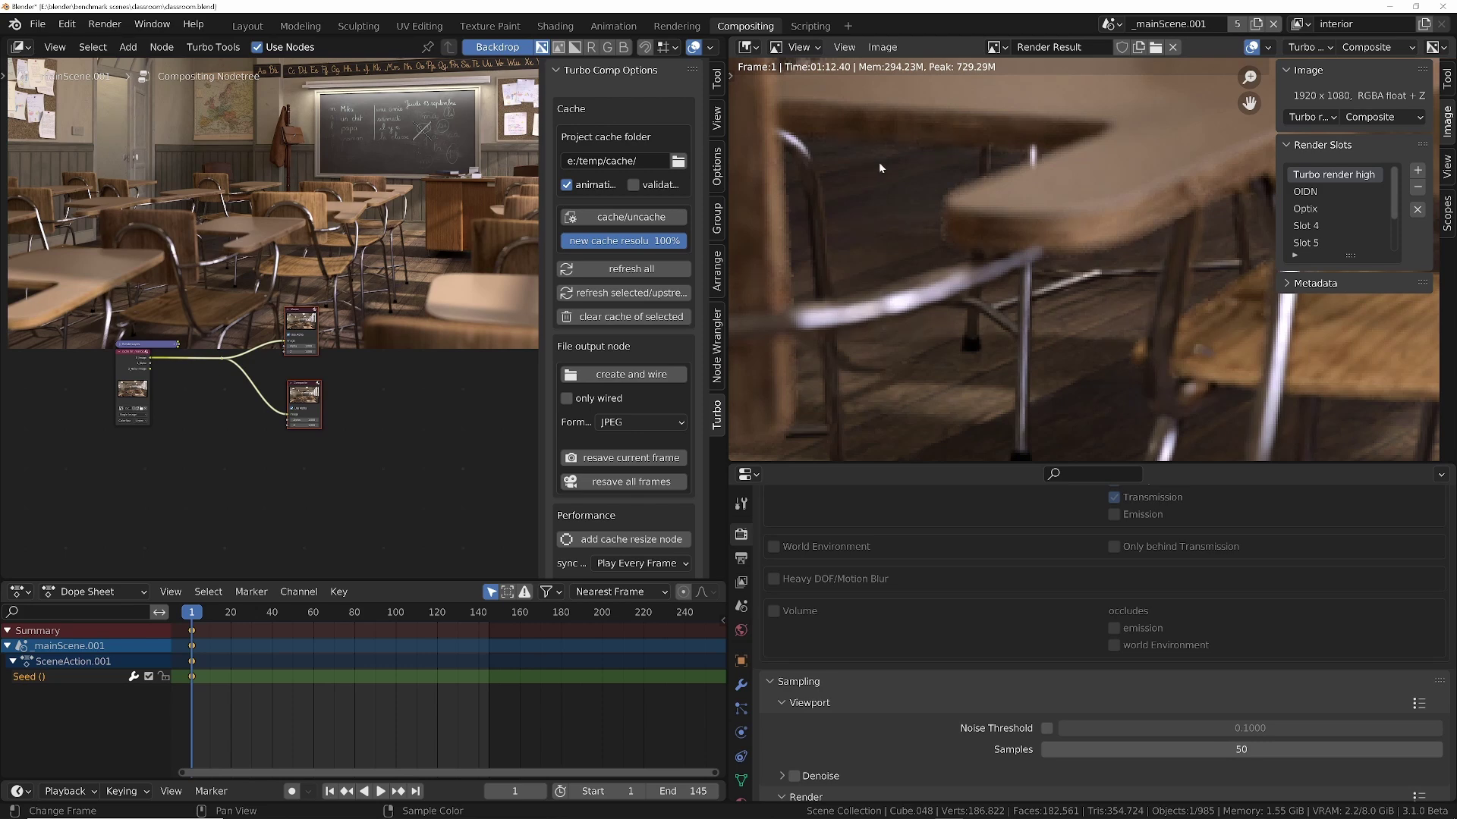
key("ctrl+space")
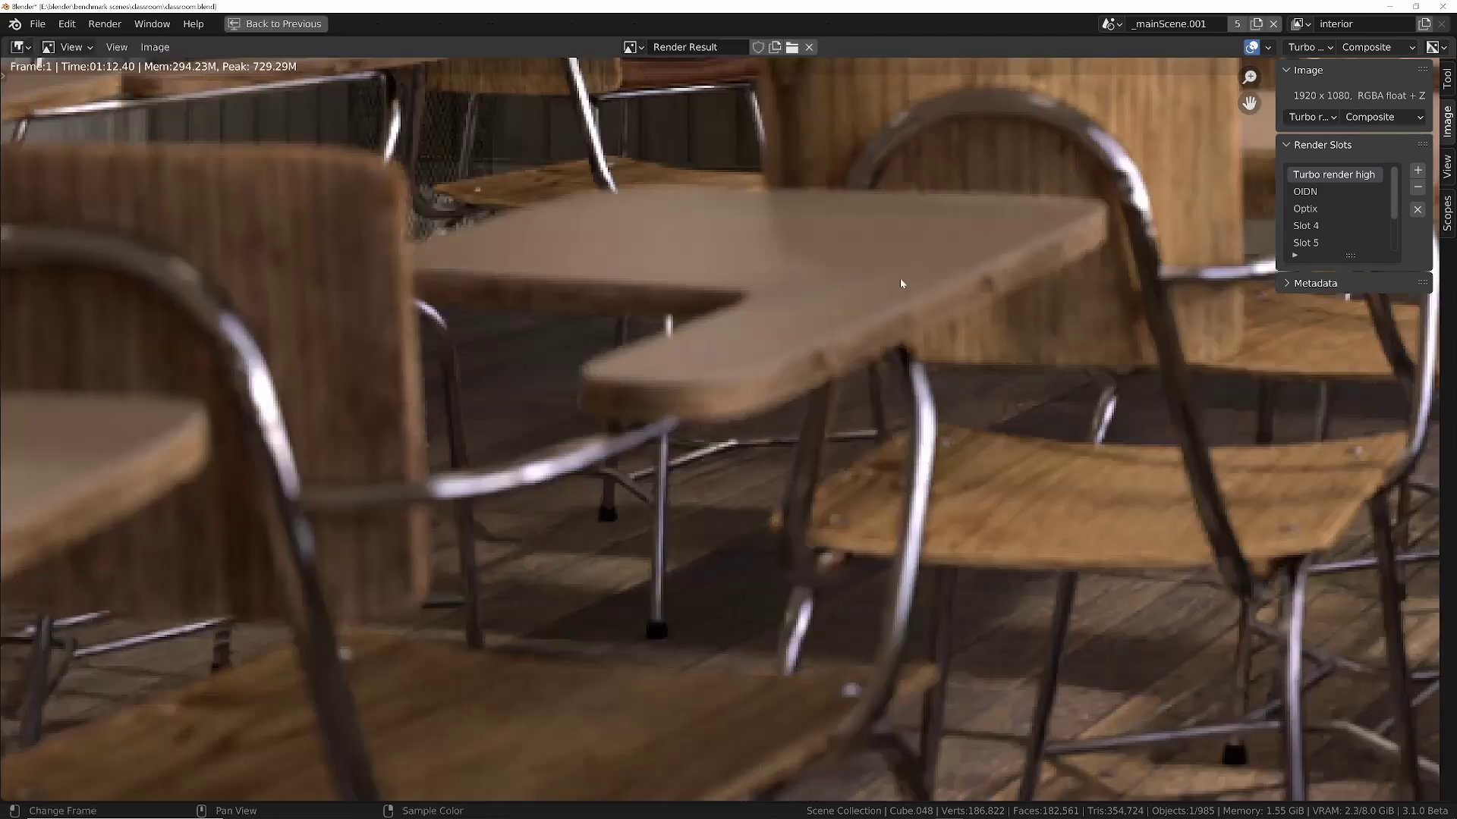
scroll(574, 490, "up", 3)
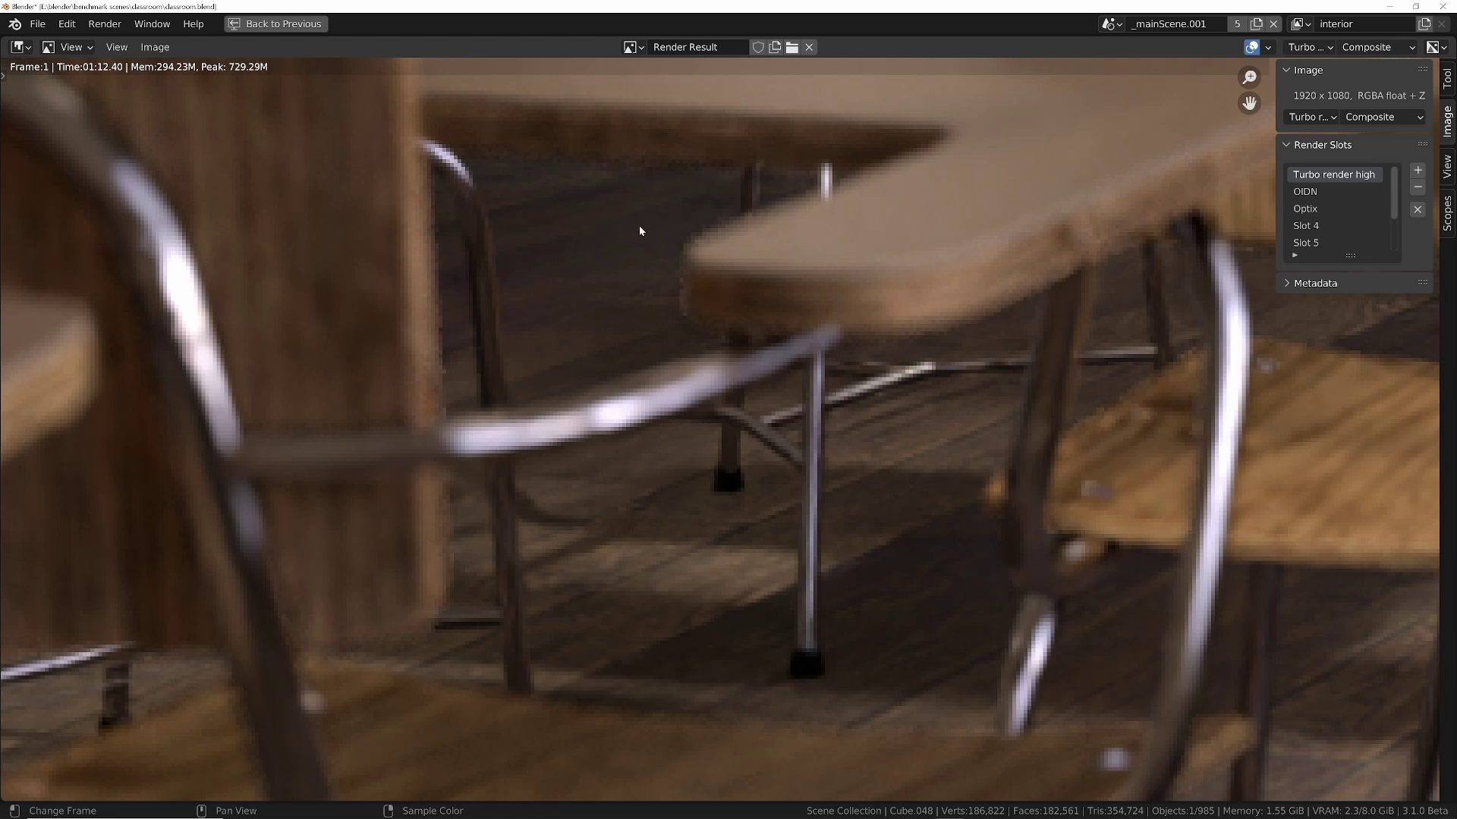
Compare the wooden chair seat and desk edge between the OIDN and Turbo render high slots.
left_click(1306, 192)
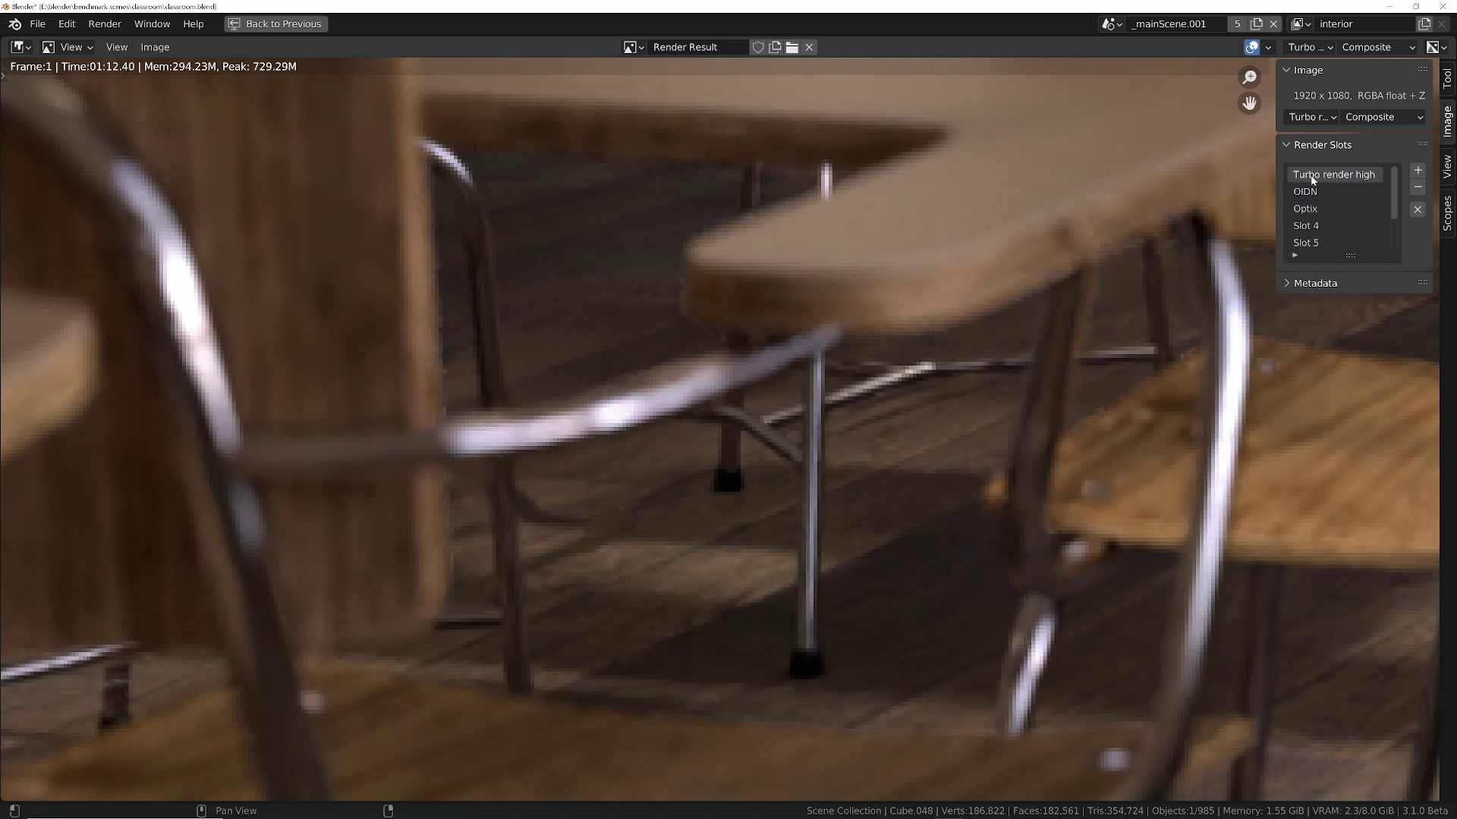
scroll(1077, 470, "down", 2)
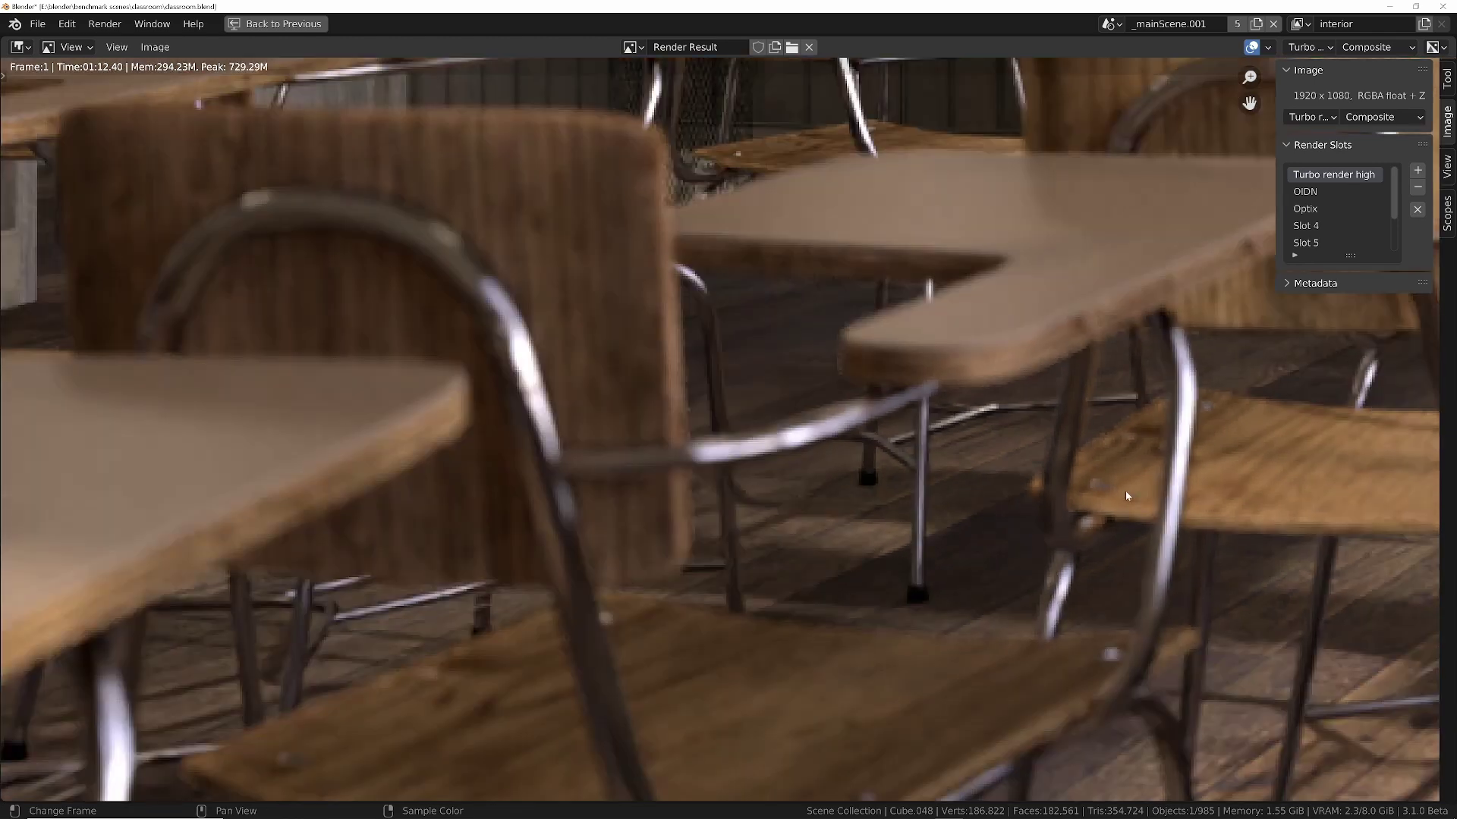
scroll(1179, 524, "down", 2)
scroll(901, 420, "up", 3)
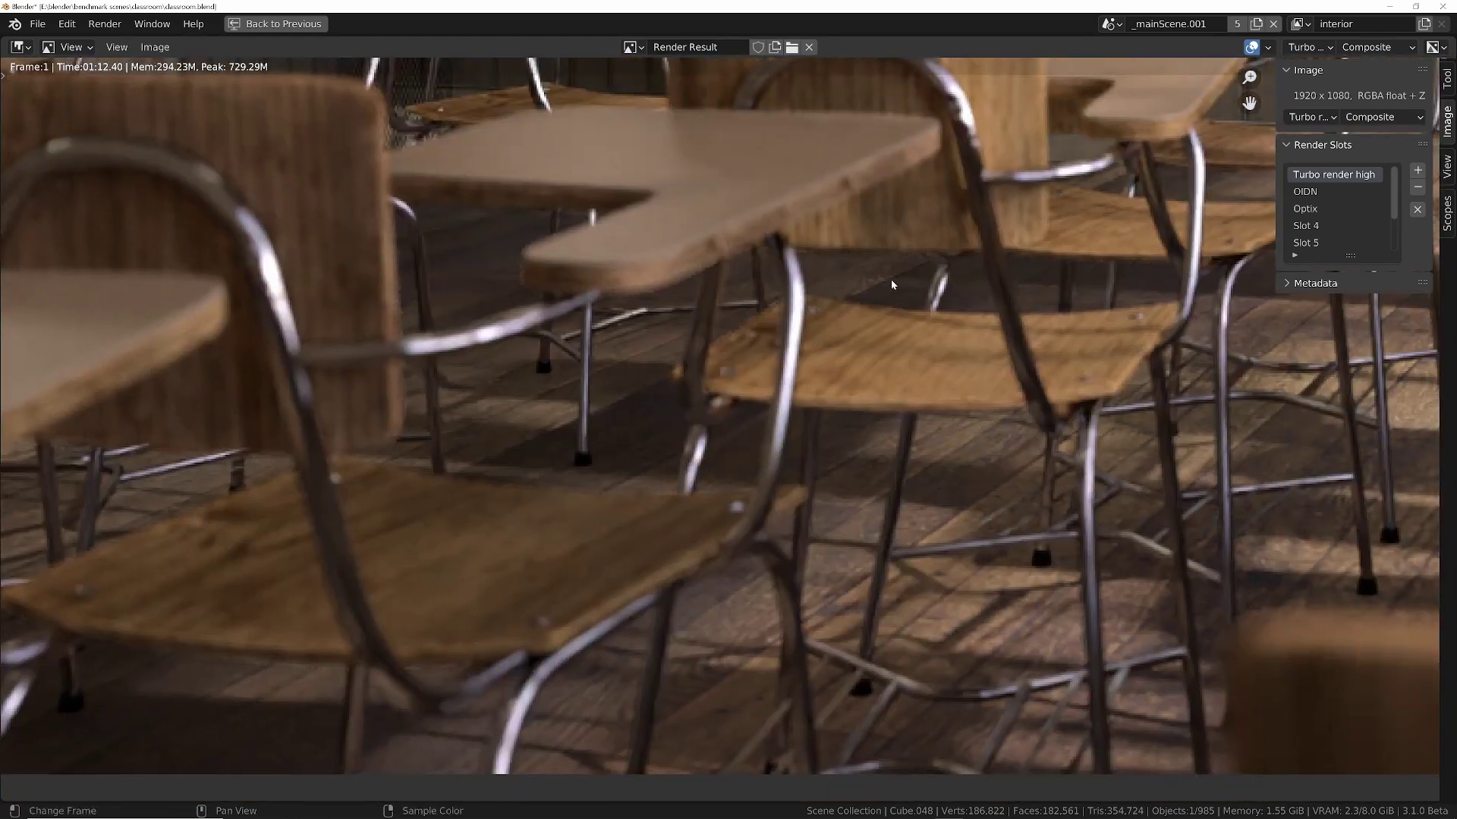
scroll(894, 282, "up", 4)
left_click(1316, 191)
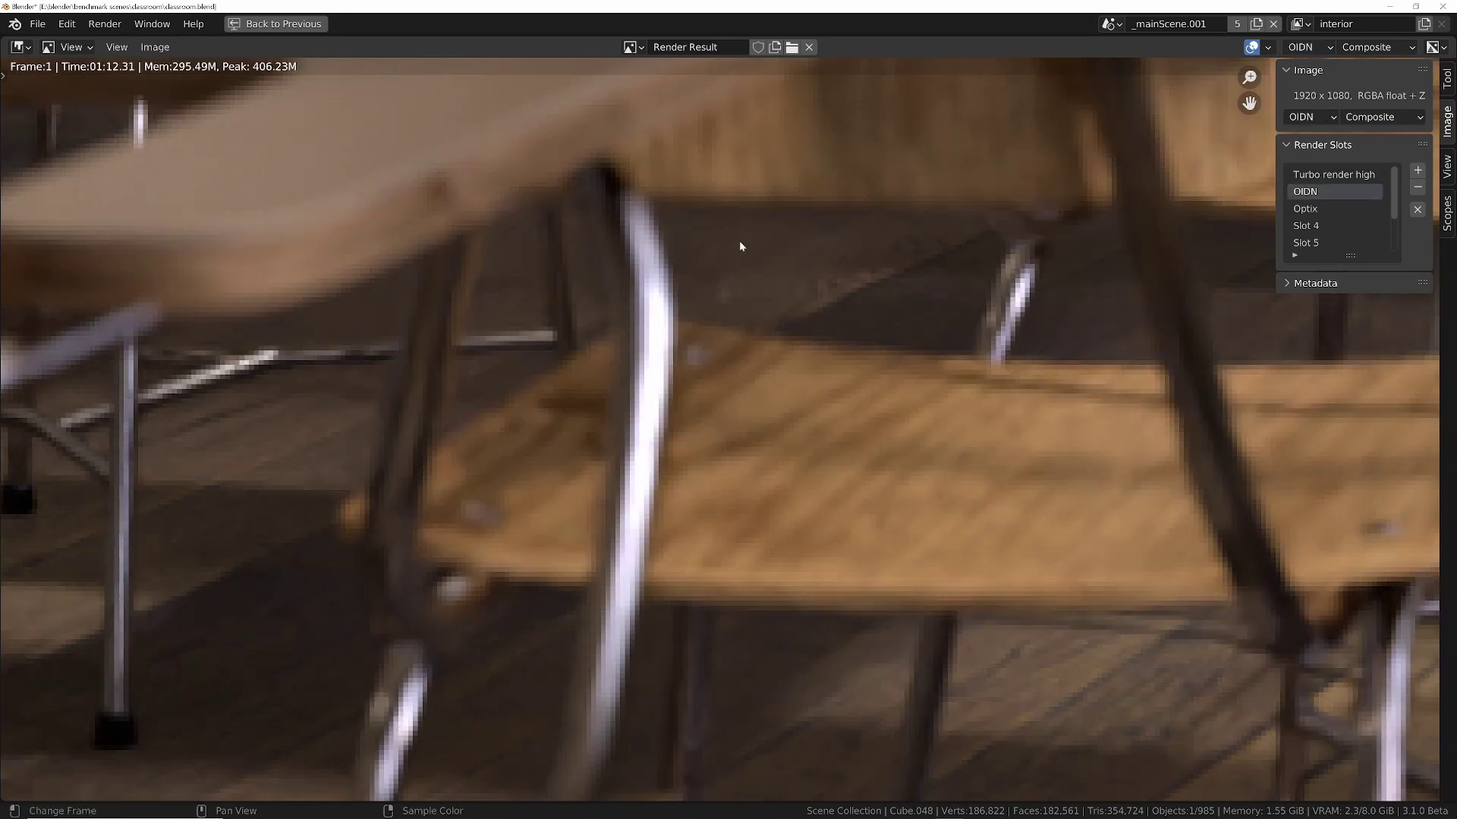
left_click(1317, 175)
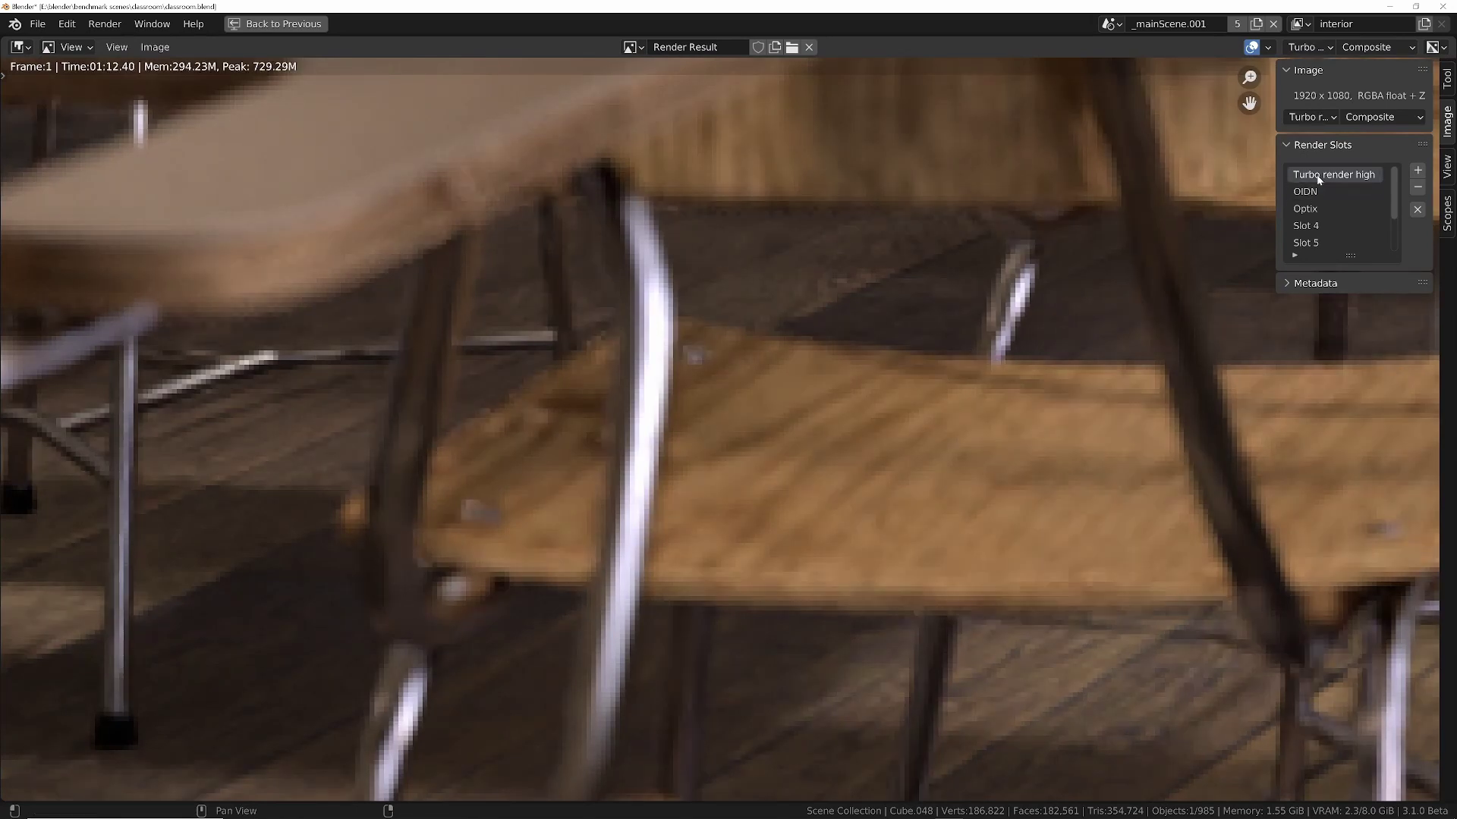
Compare the chair legs and floorboards in the OIDN and Optix slots, ending on Turbo render high.
middle_click_drag(926, 301, 825, 38)
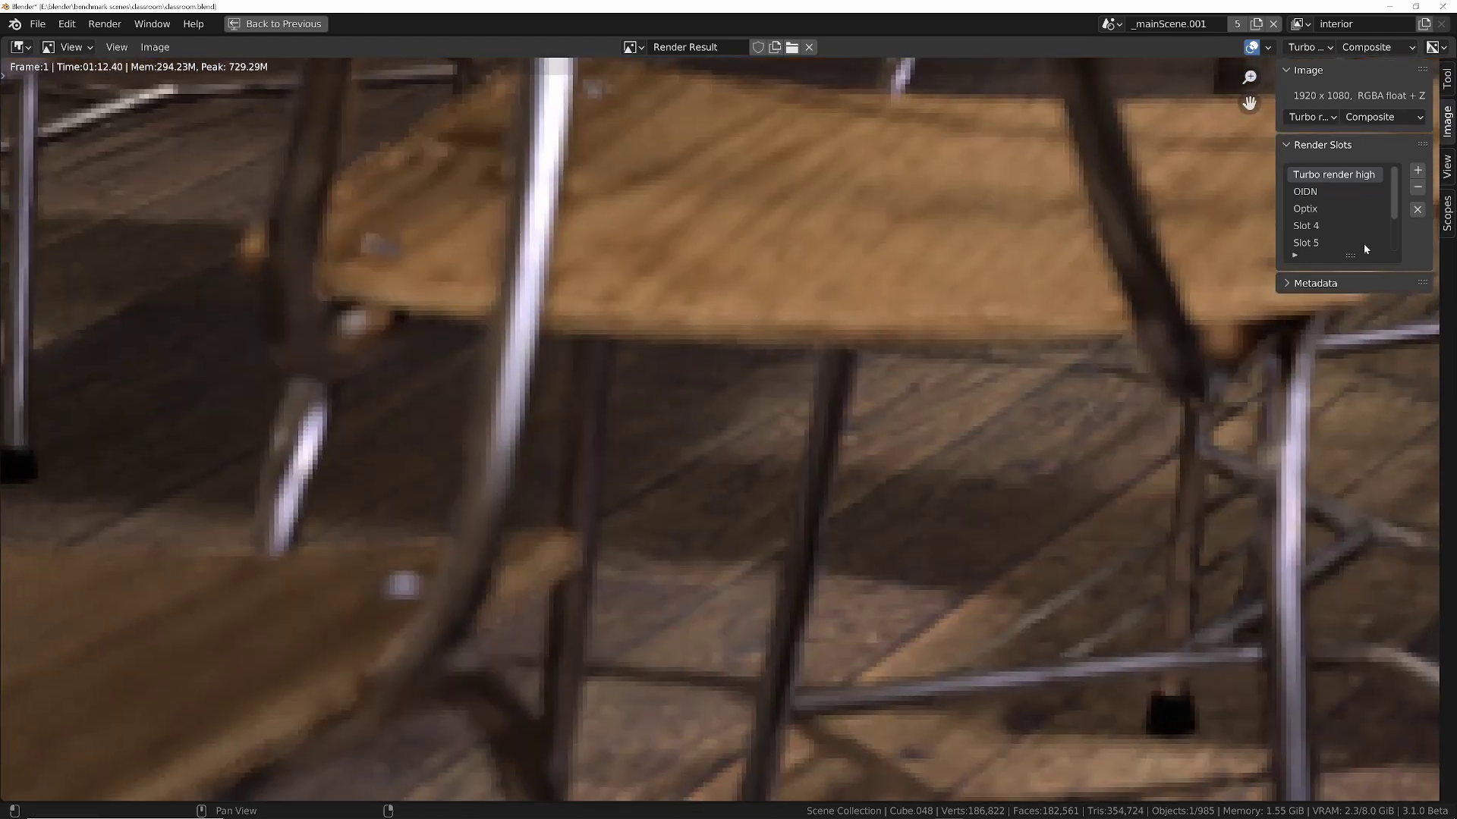
left_click(1328, 190)
left_click(1318, 209)
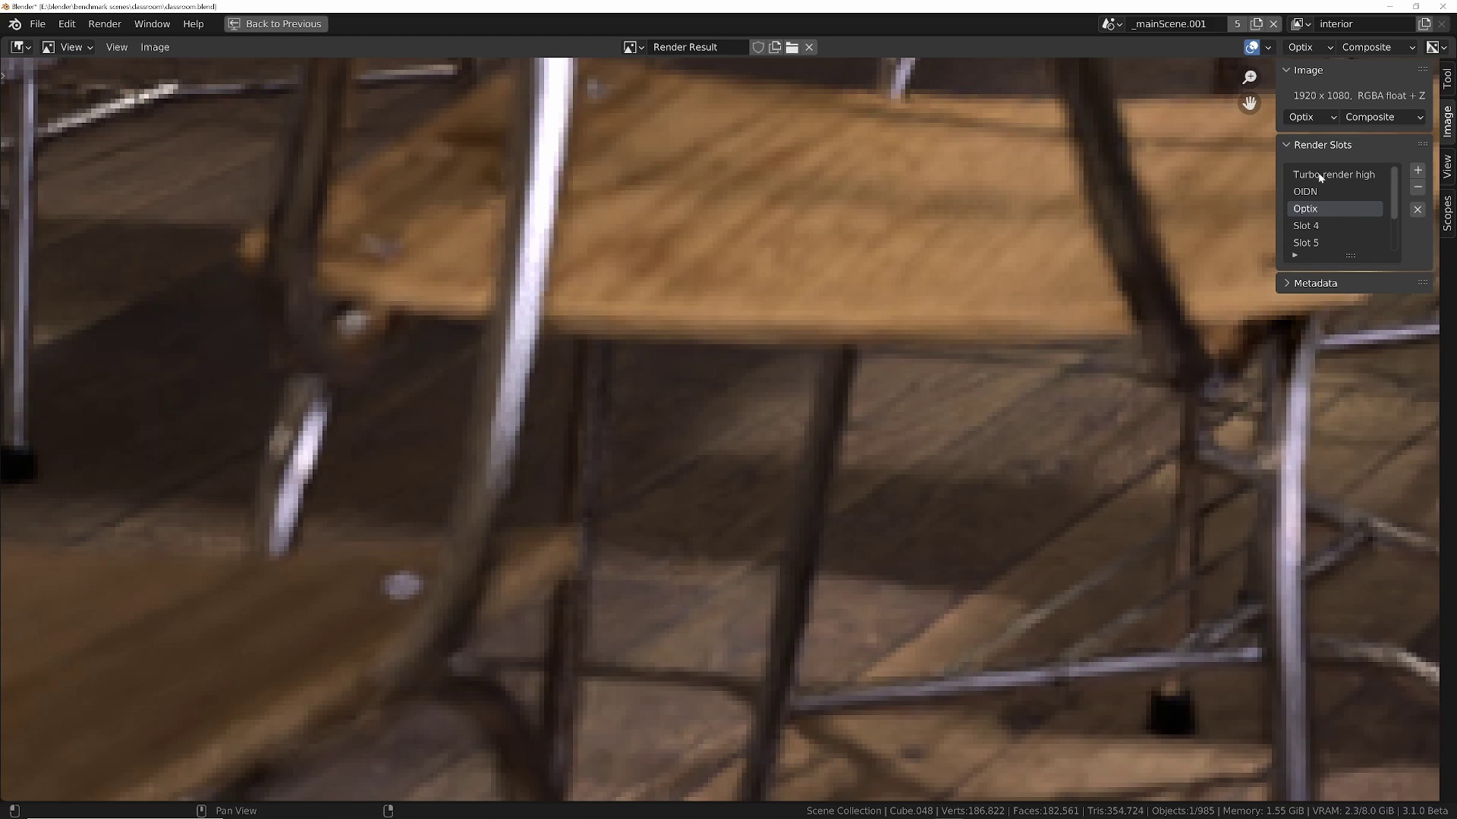
left_click(1320, 178)
View the whole classroom still in the Turbo render high slot and return to the Compositing layout.
scroll(880, 376, "down", 7)
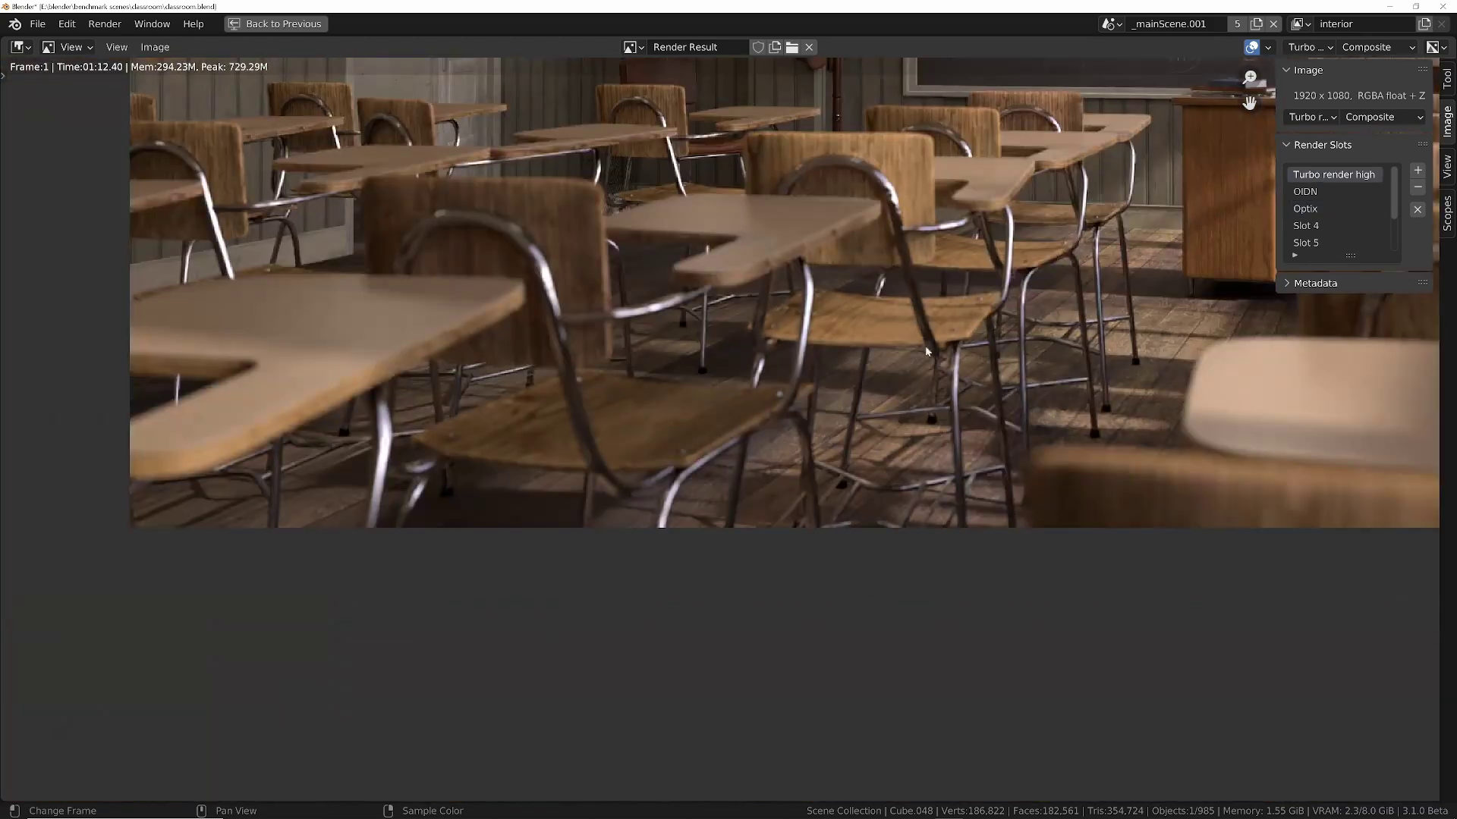
scroll(851, 524, "up", 2)
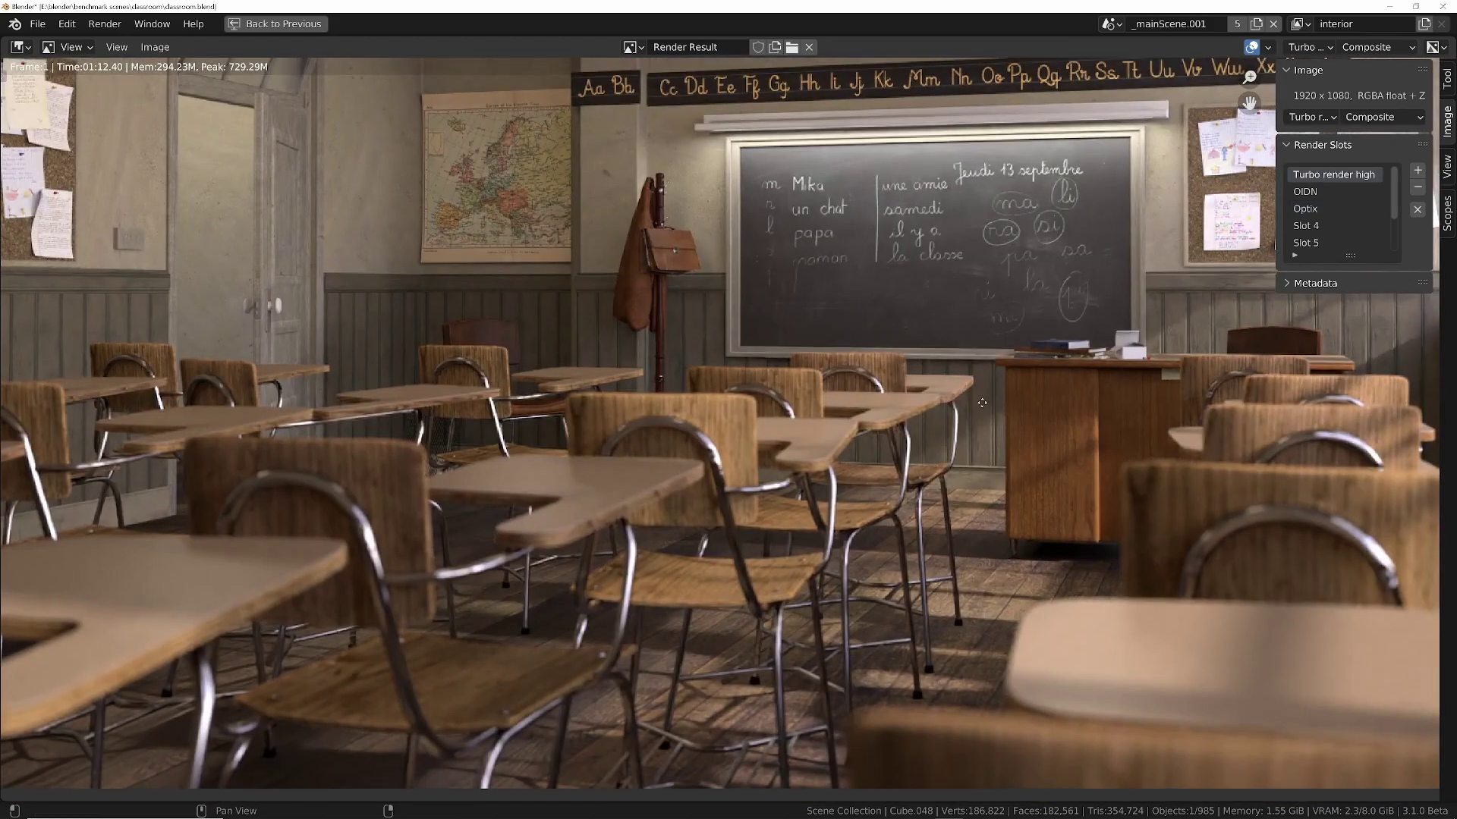
scroll(907, 497, "down", 3)
key("Home")
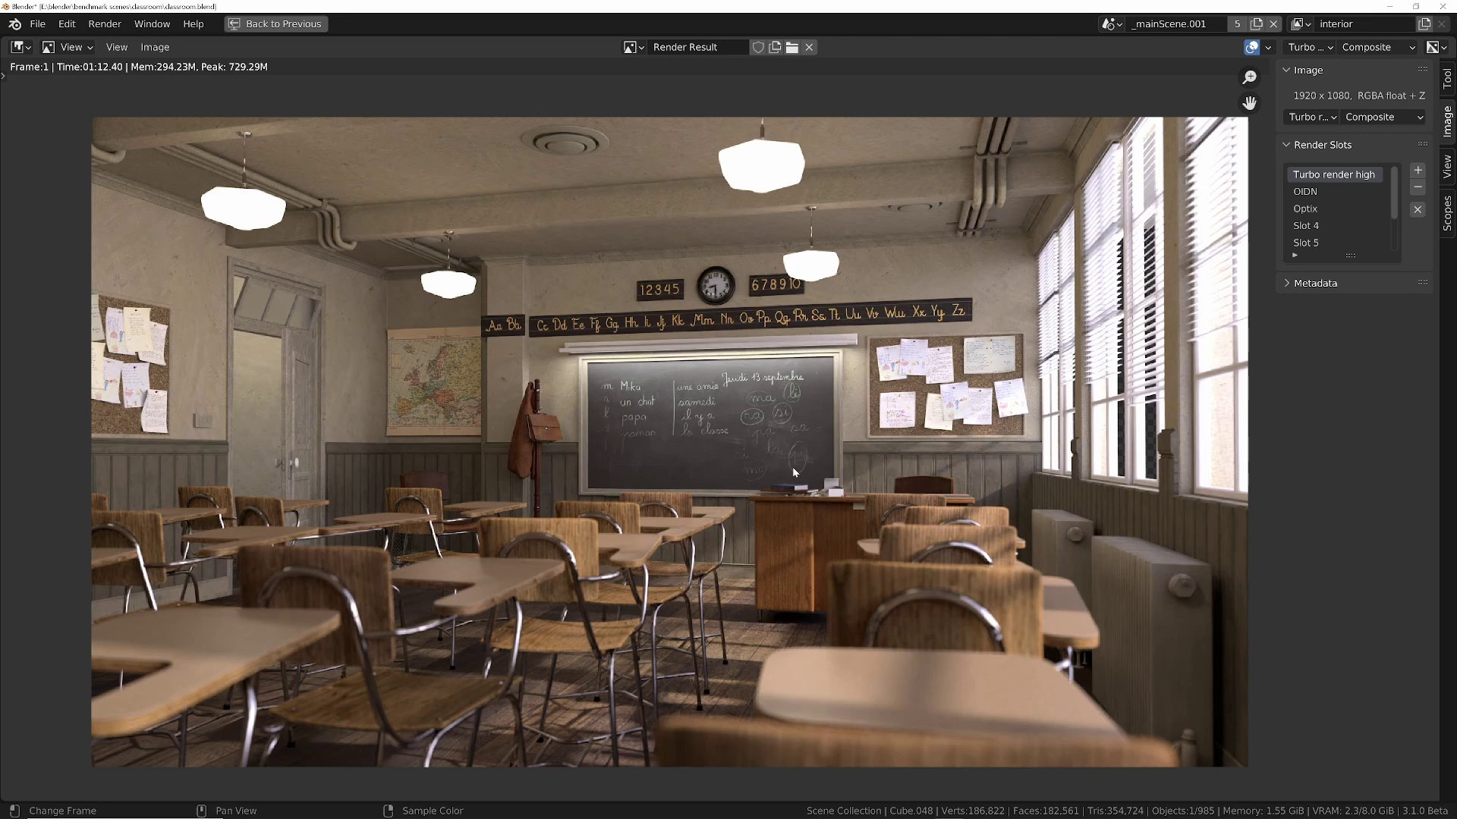
left_click(275, 23)
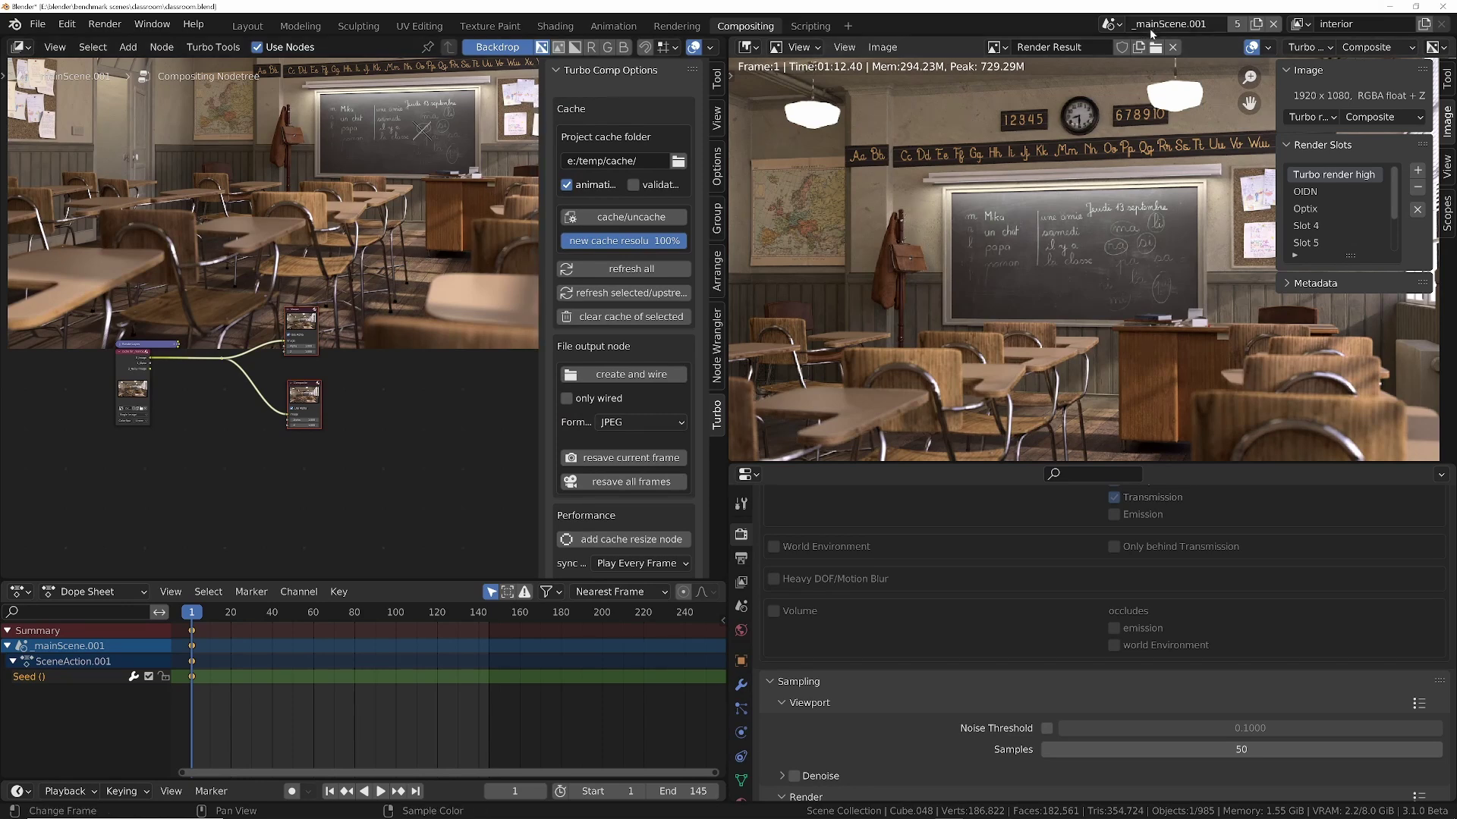
Switch the active scene to _mainScene and inspect its full compositing node tree in a maximized editor.
left_click(1110, 25)
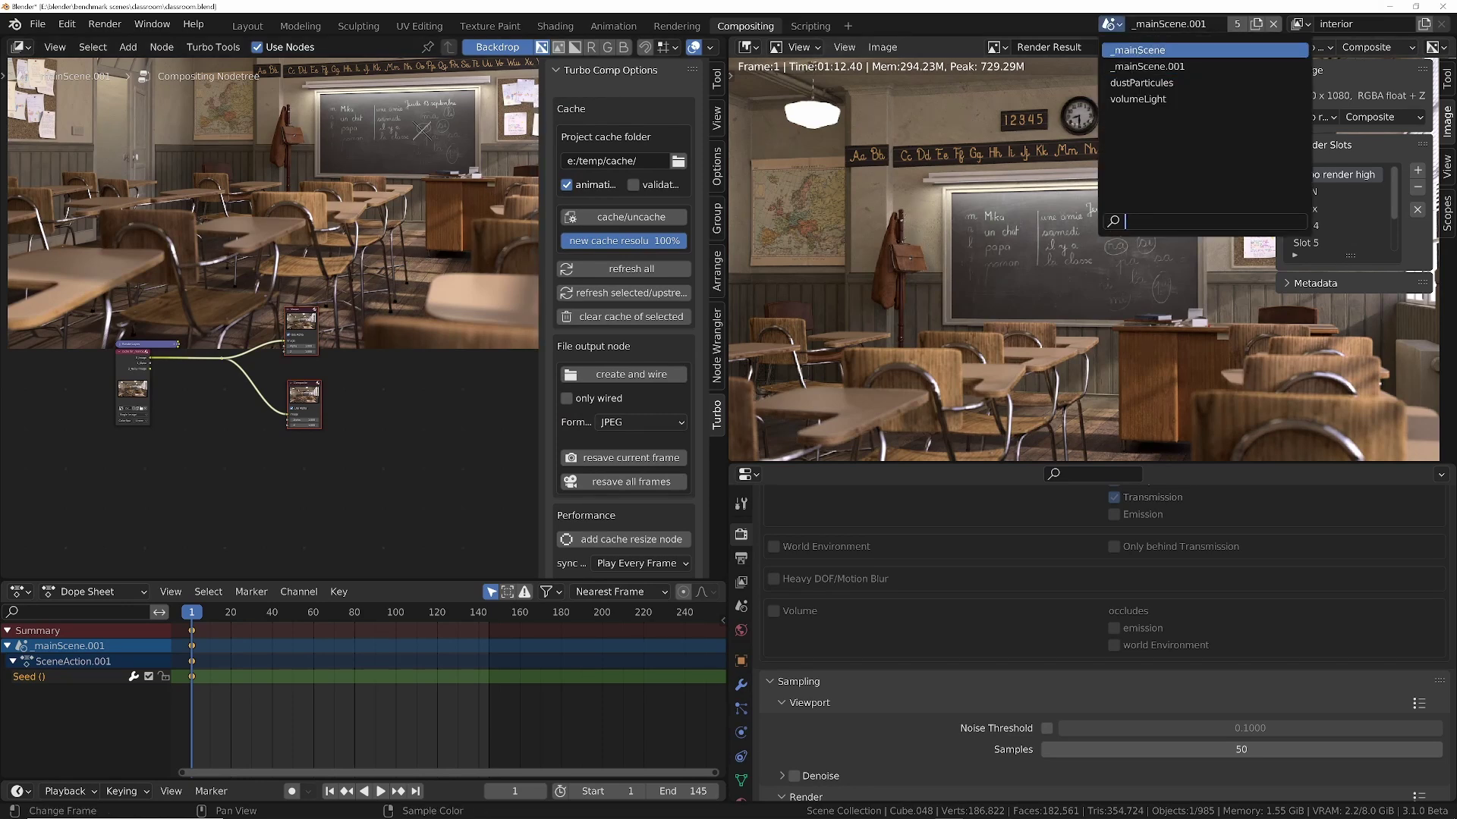
left_click(1123, 48)
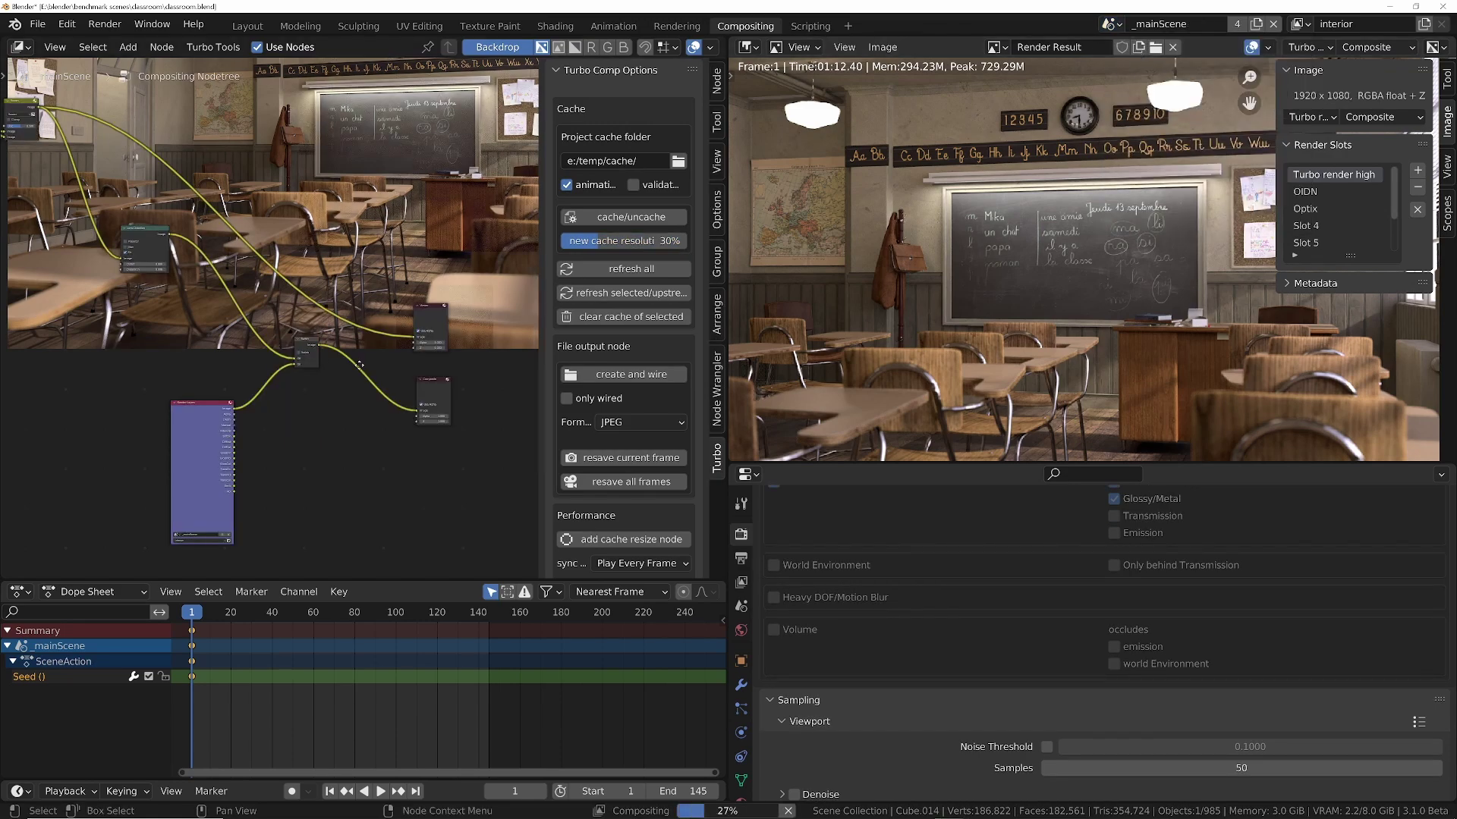
scroll(403, 362, "down", 3)
key("ctrl+space")
key("Home")
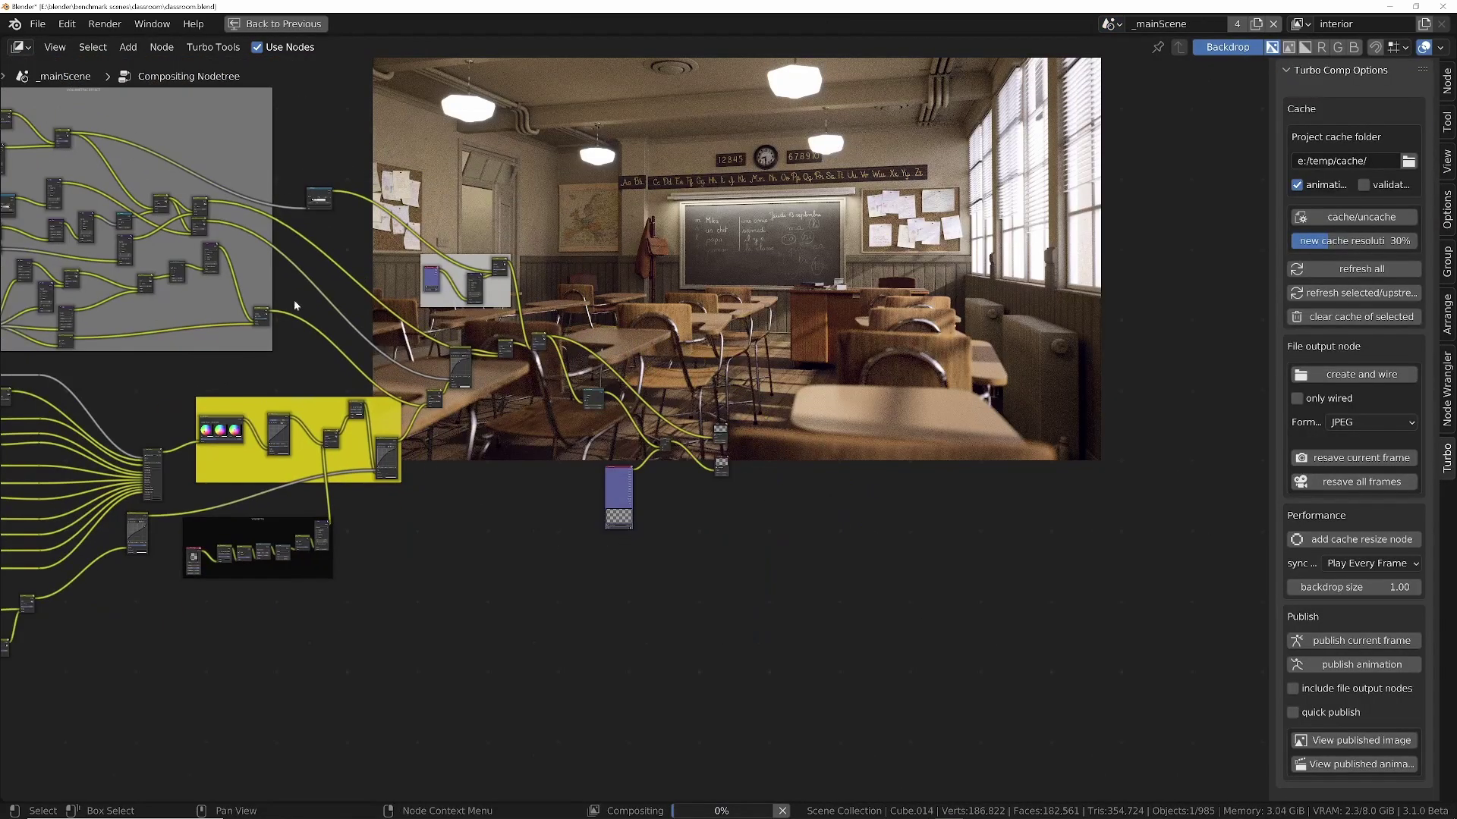
middle_click_drag(724, 411, 499, 325)
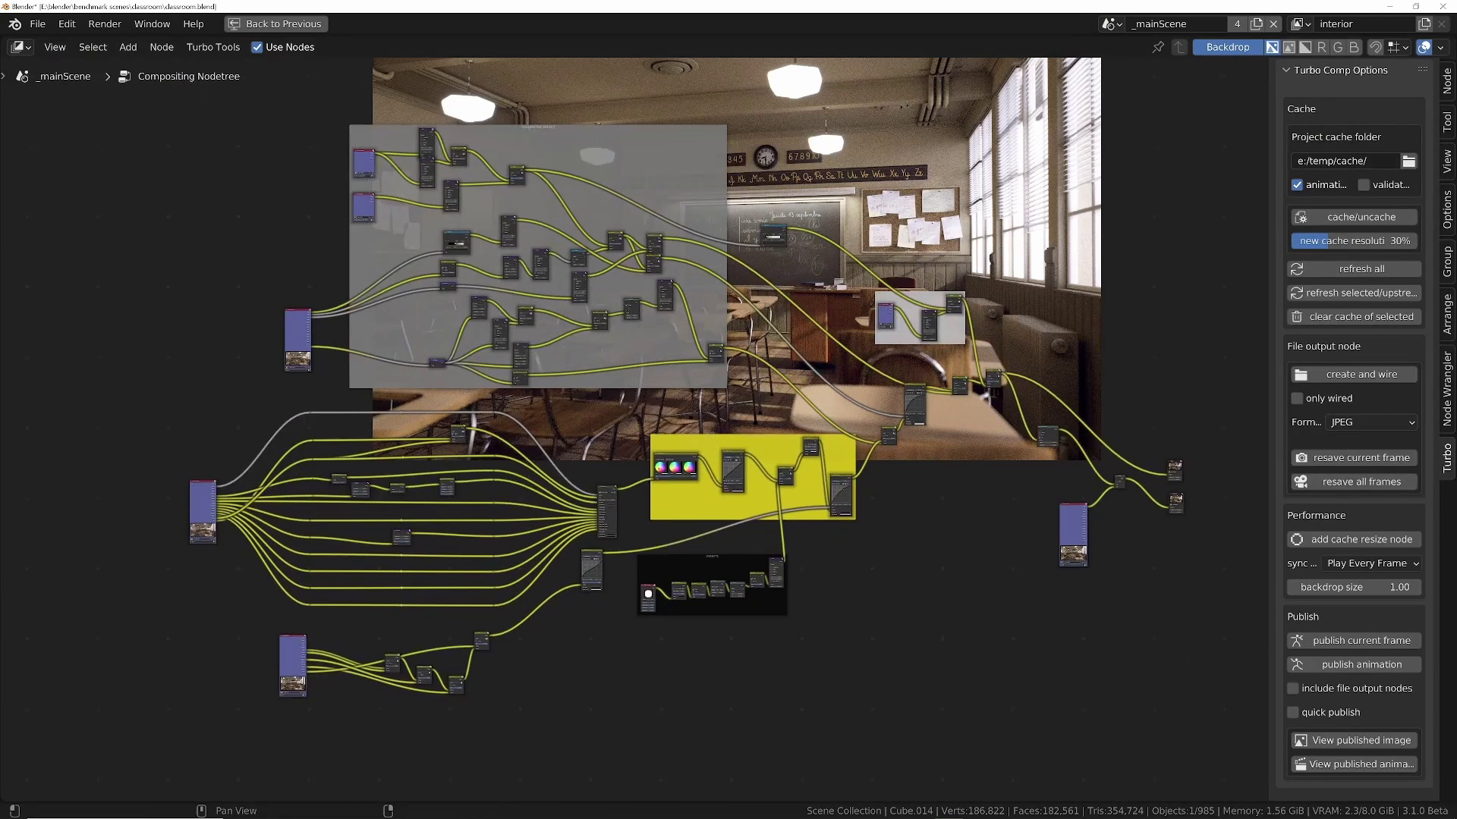
key("ctrl+space")
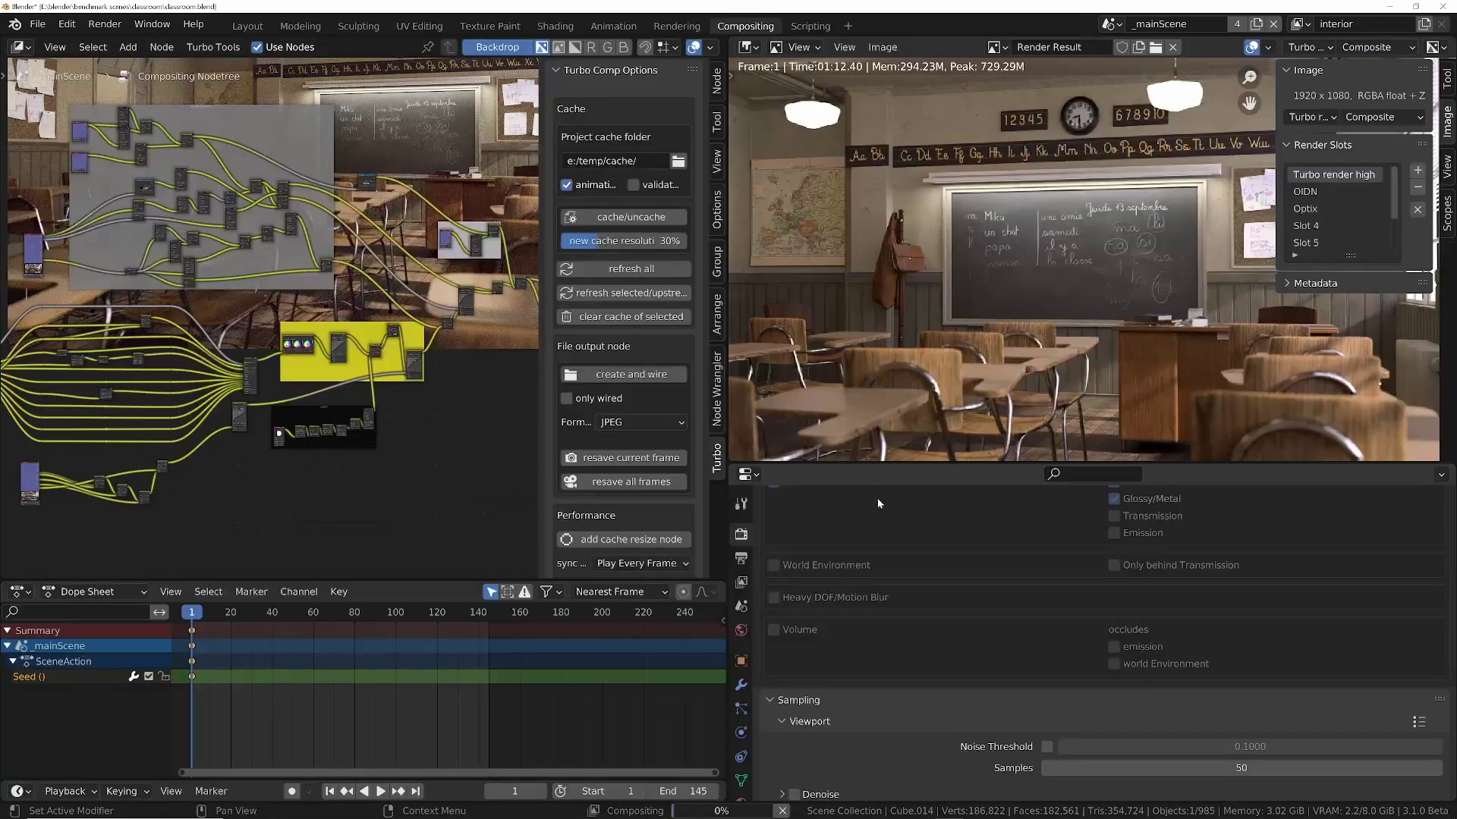
Review the view layer's enabled data, light and Cryptomatte passes.
left_click(741, 582)
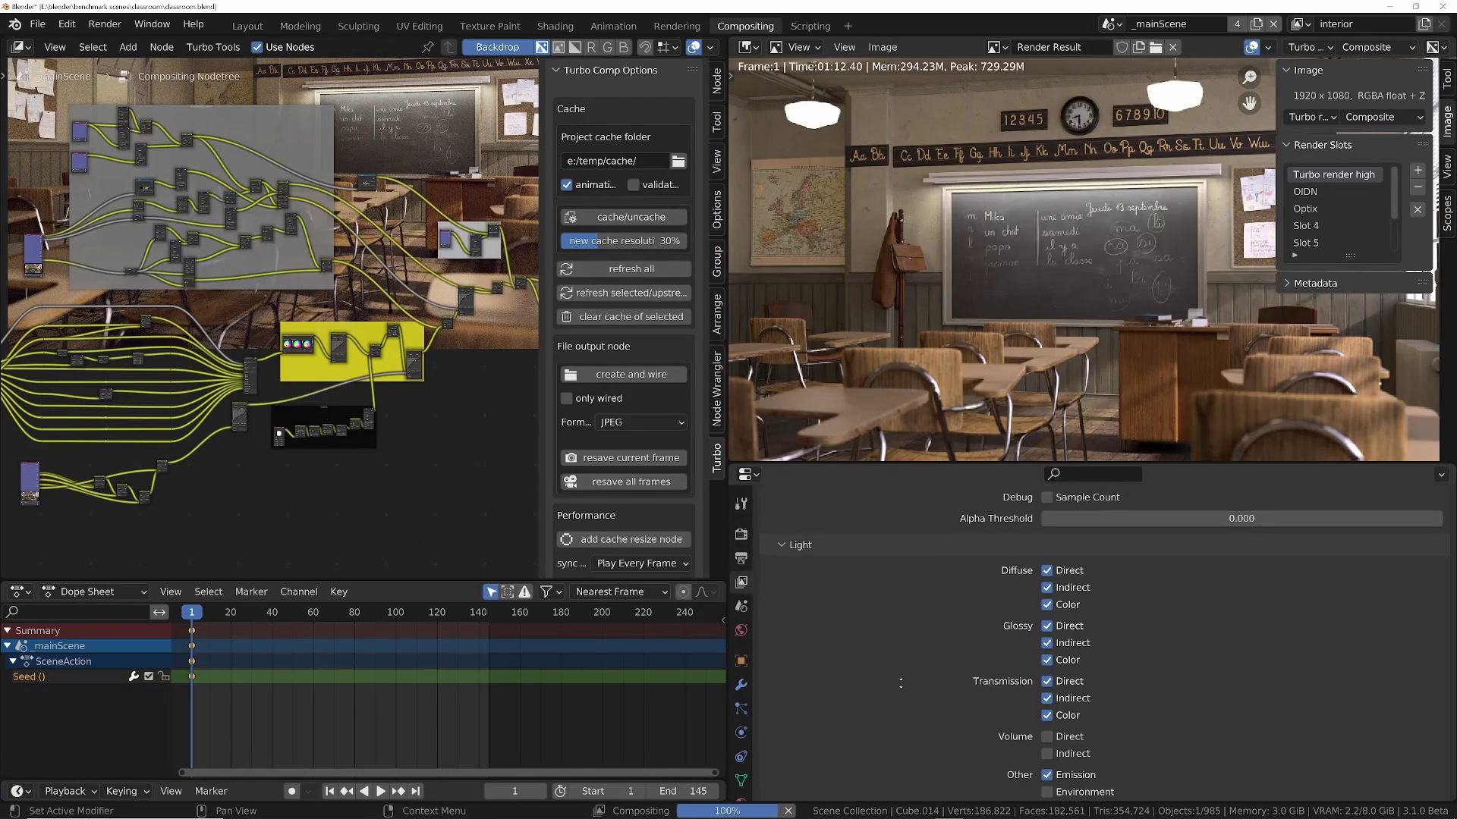
scroll(922, 553, "down", 1)
scroll(922, 553, "up", 8)
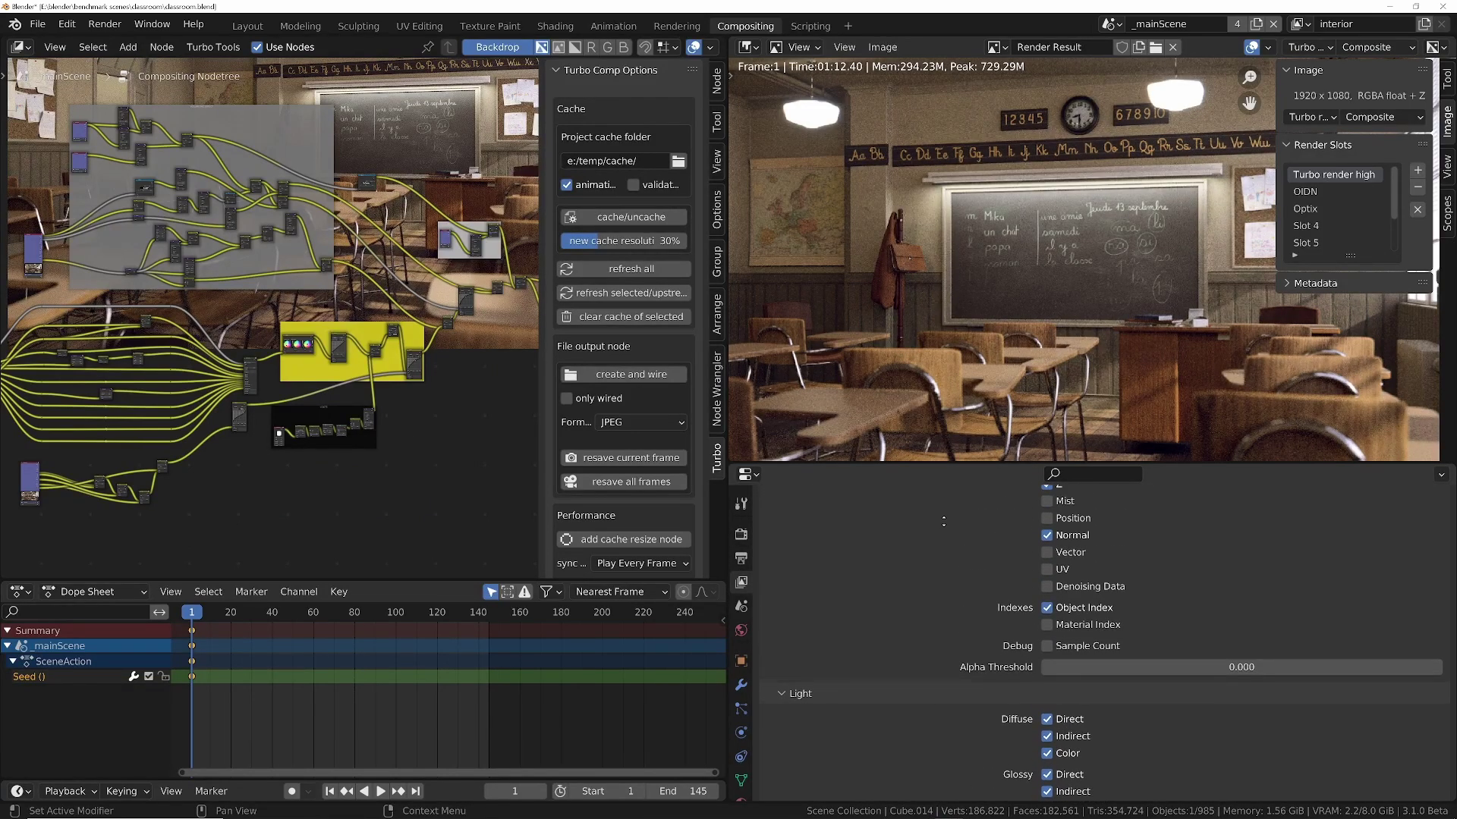
scroll(952, 762, "down", 8)
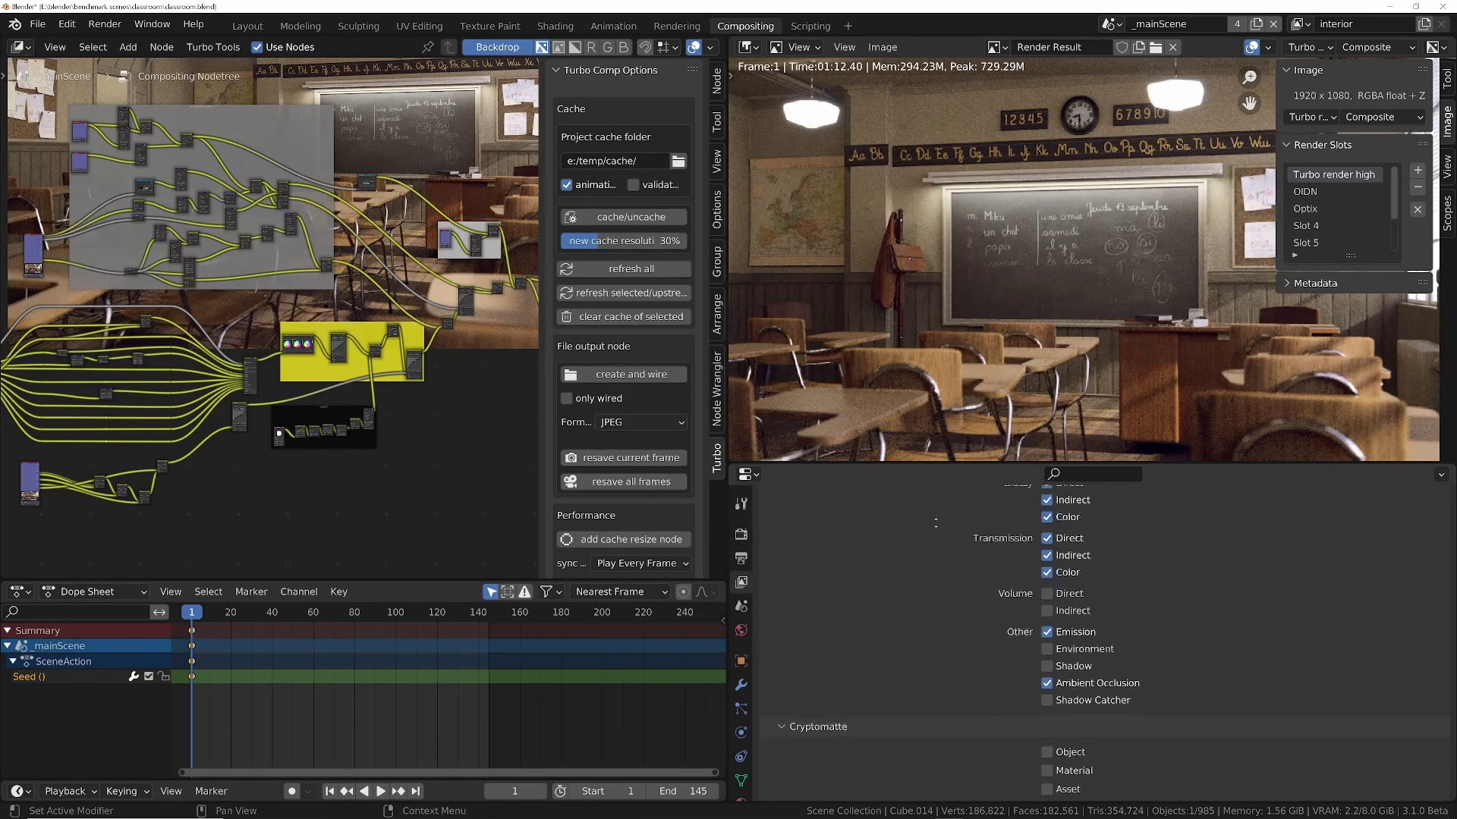
Enable Compositing in the output's post-processing pipeline.
left_click(741, 558)
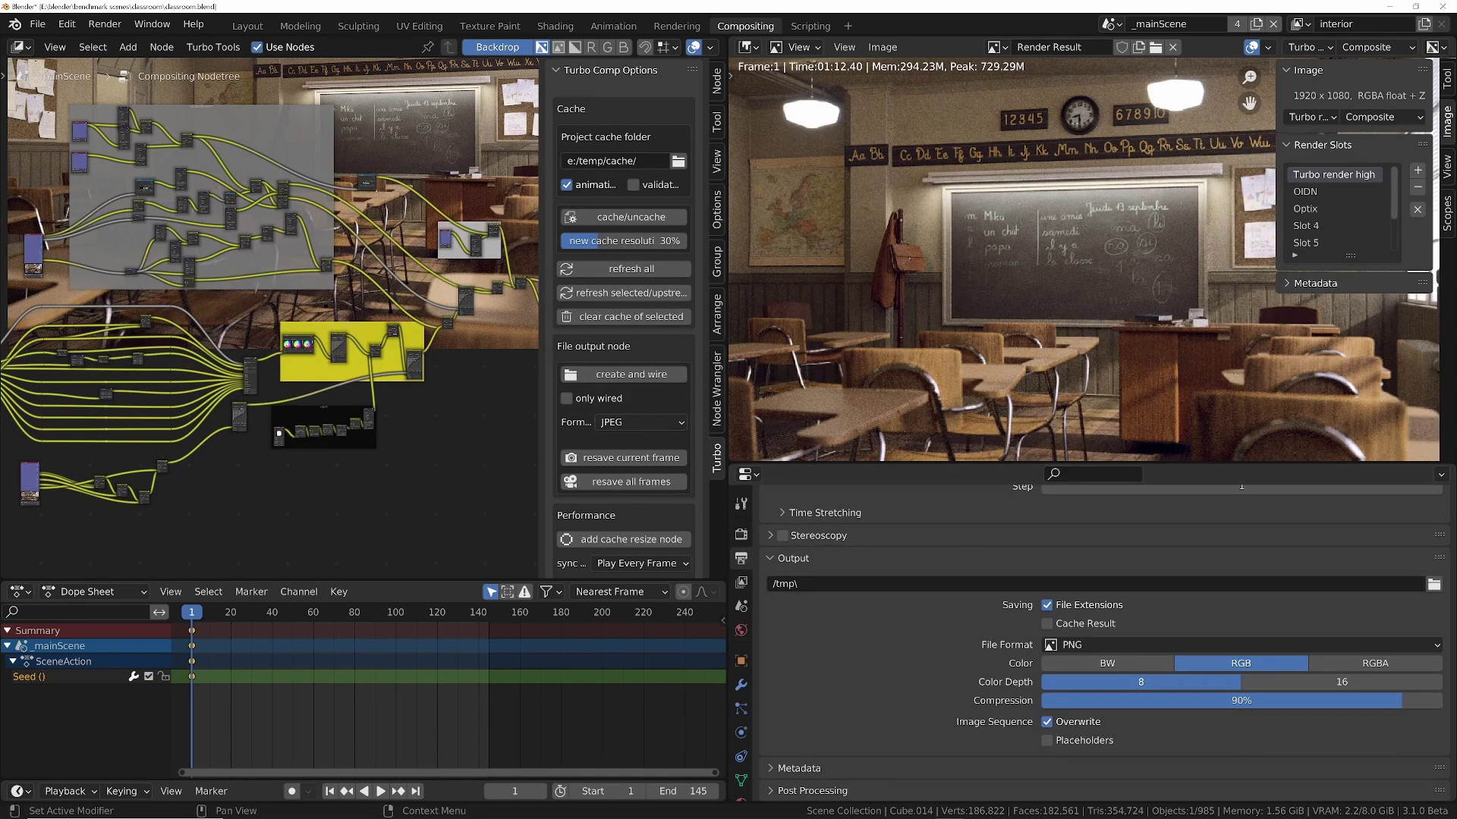
scroll(851, 791, "down", 4)
left_click(1048, 747)
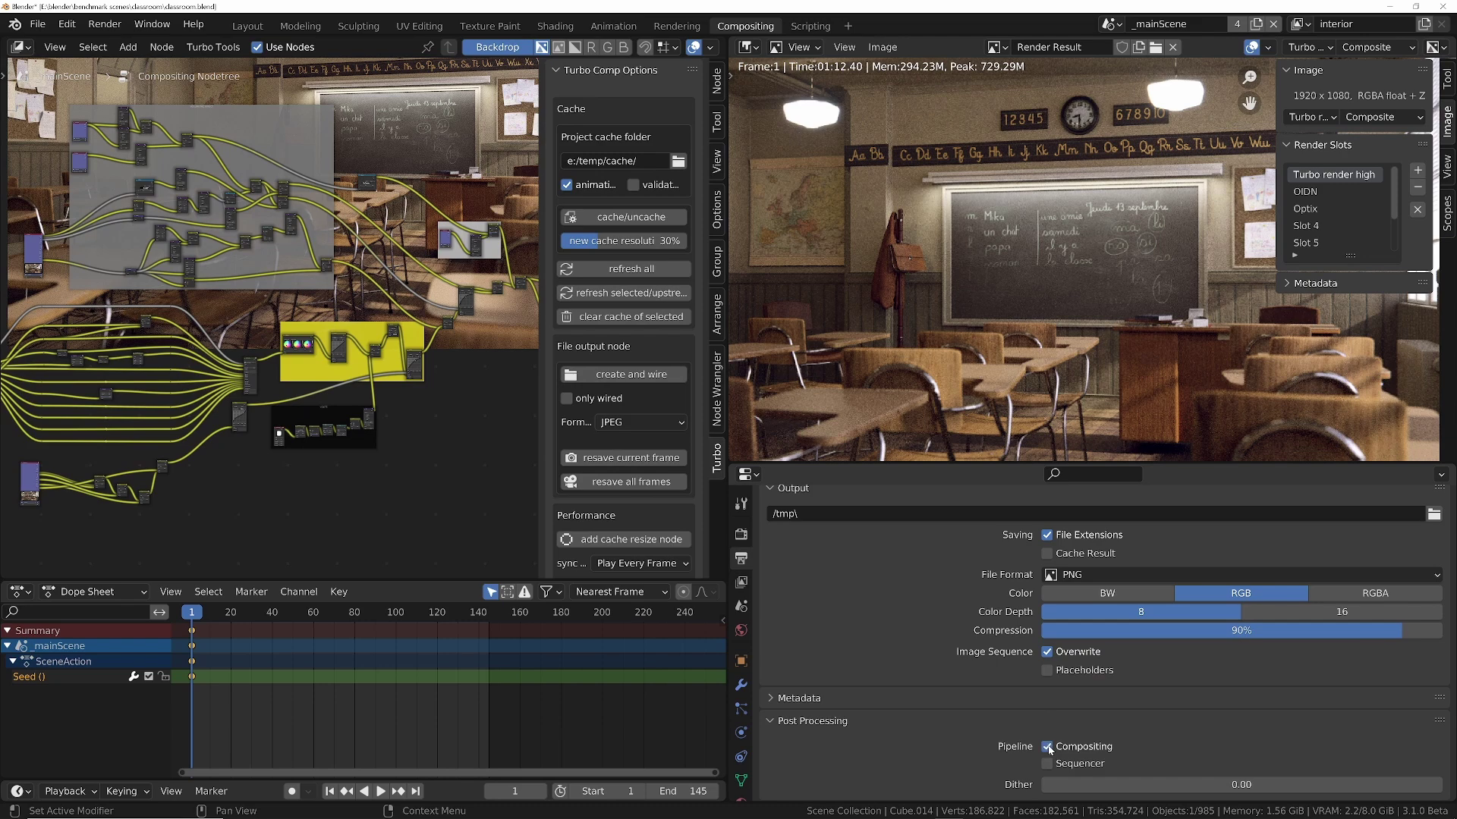
Rename render slot 4 as "Turbo render party trick" and widen the image sidebar to fit the name.
double_click(1312, 227)
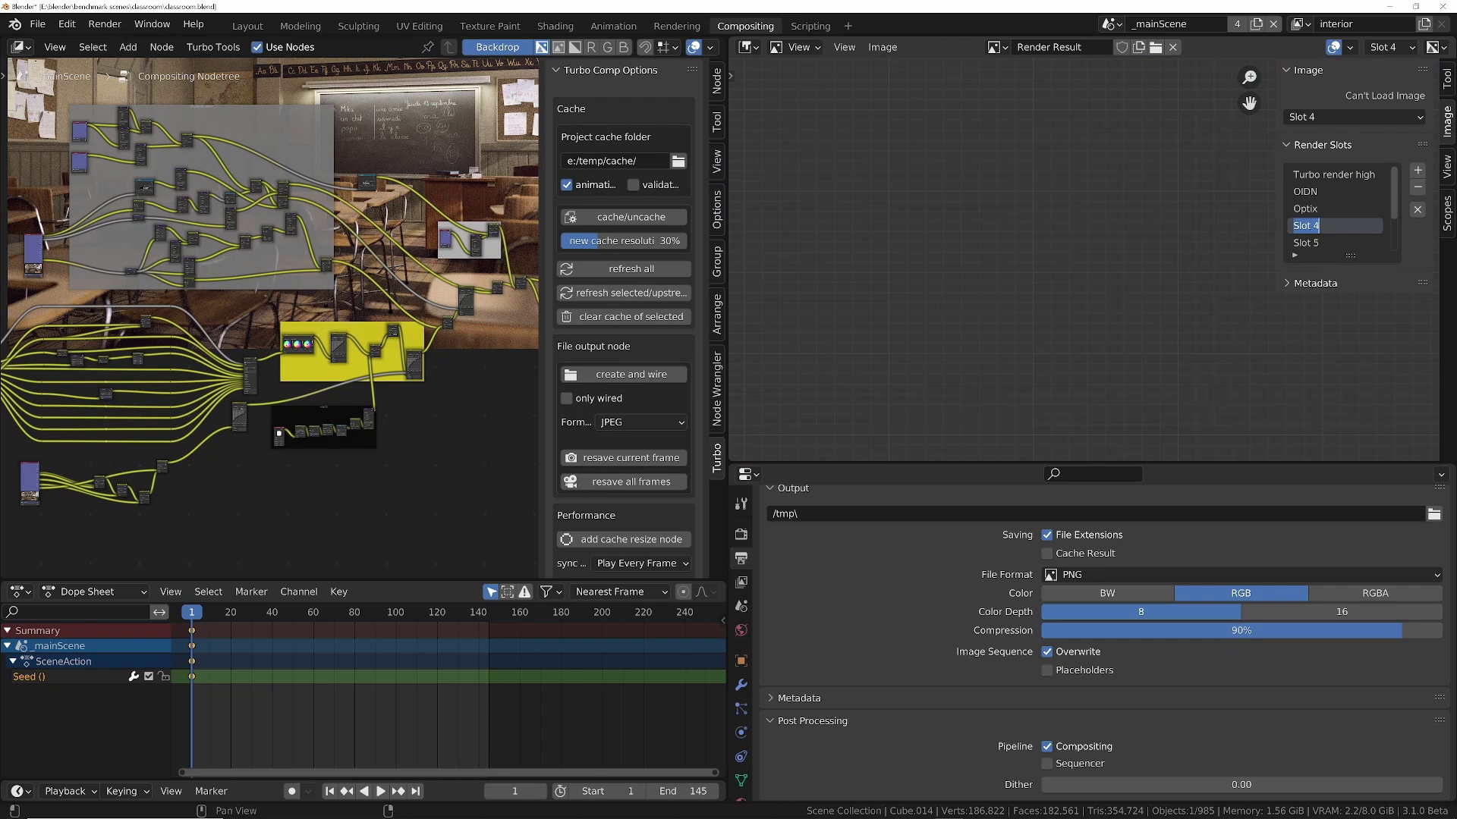
type("Tur")
type("bo")
type(" render pa")
type("rty trick")
key("Return")
left_click_drag(1275, 175, 1235, 175)
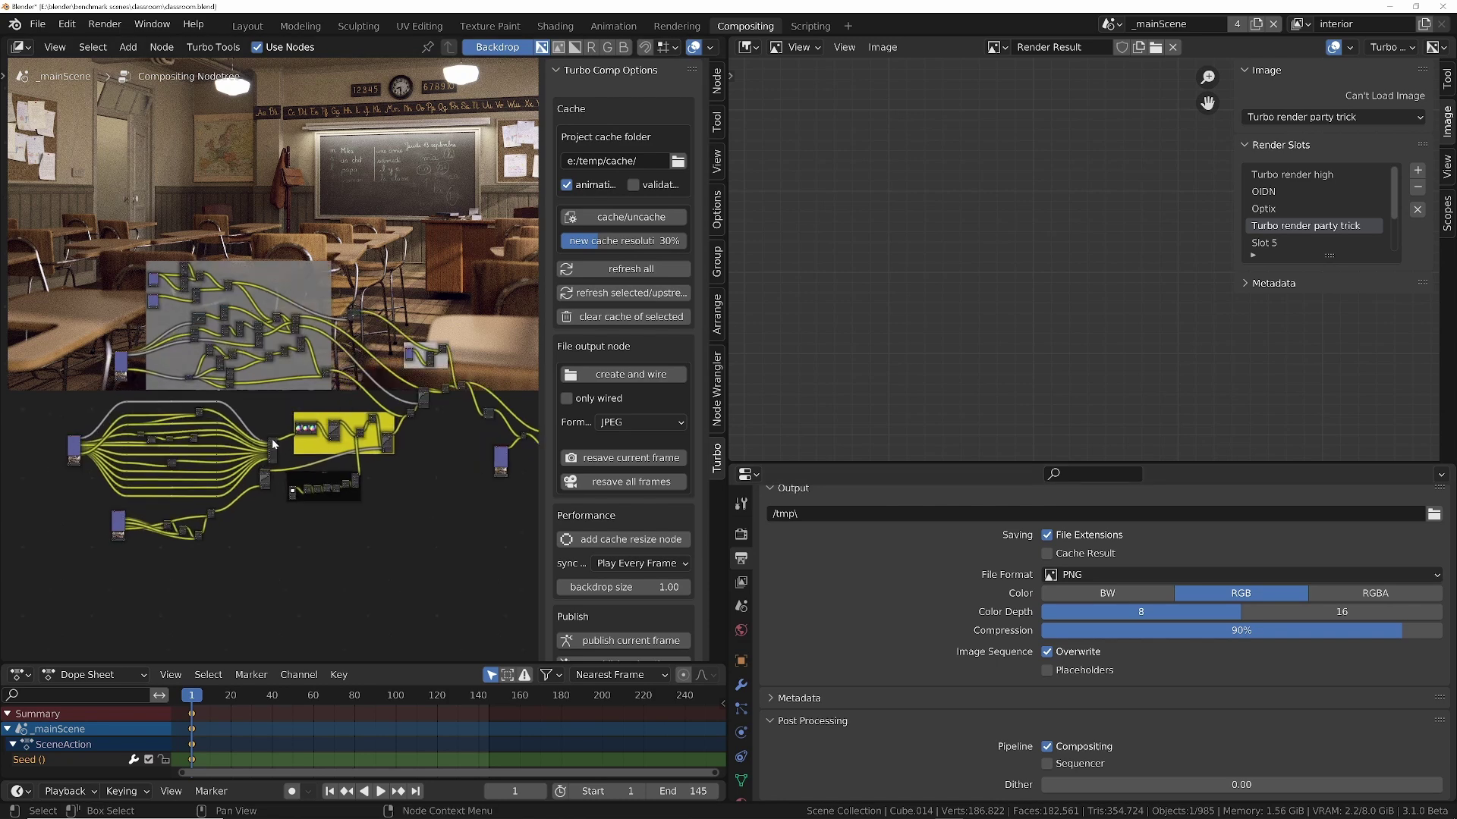
Set the Cycles render device to GPU Compute.
left_click(741, 534)
scroll(860, 560, "up", 8)
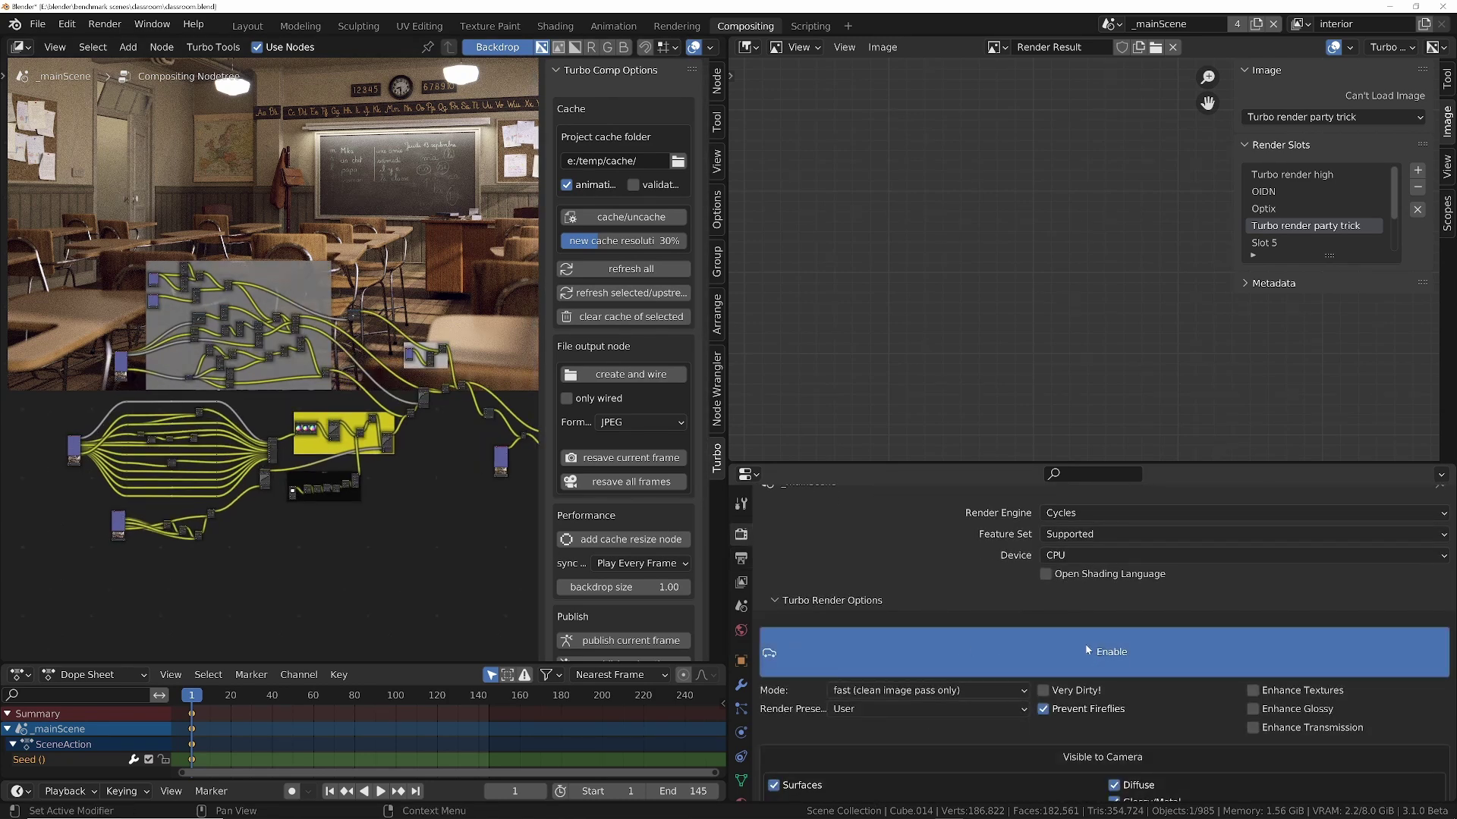
left_click(1088, 555)
left_click(1084, 594)
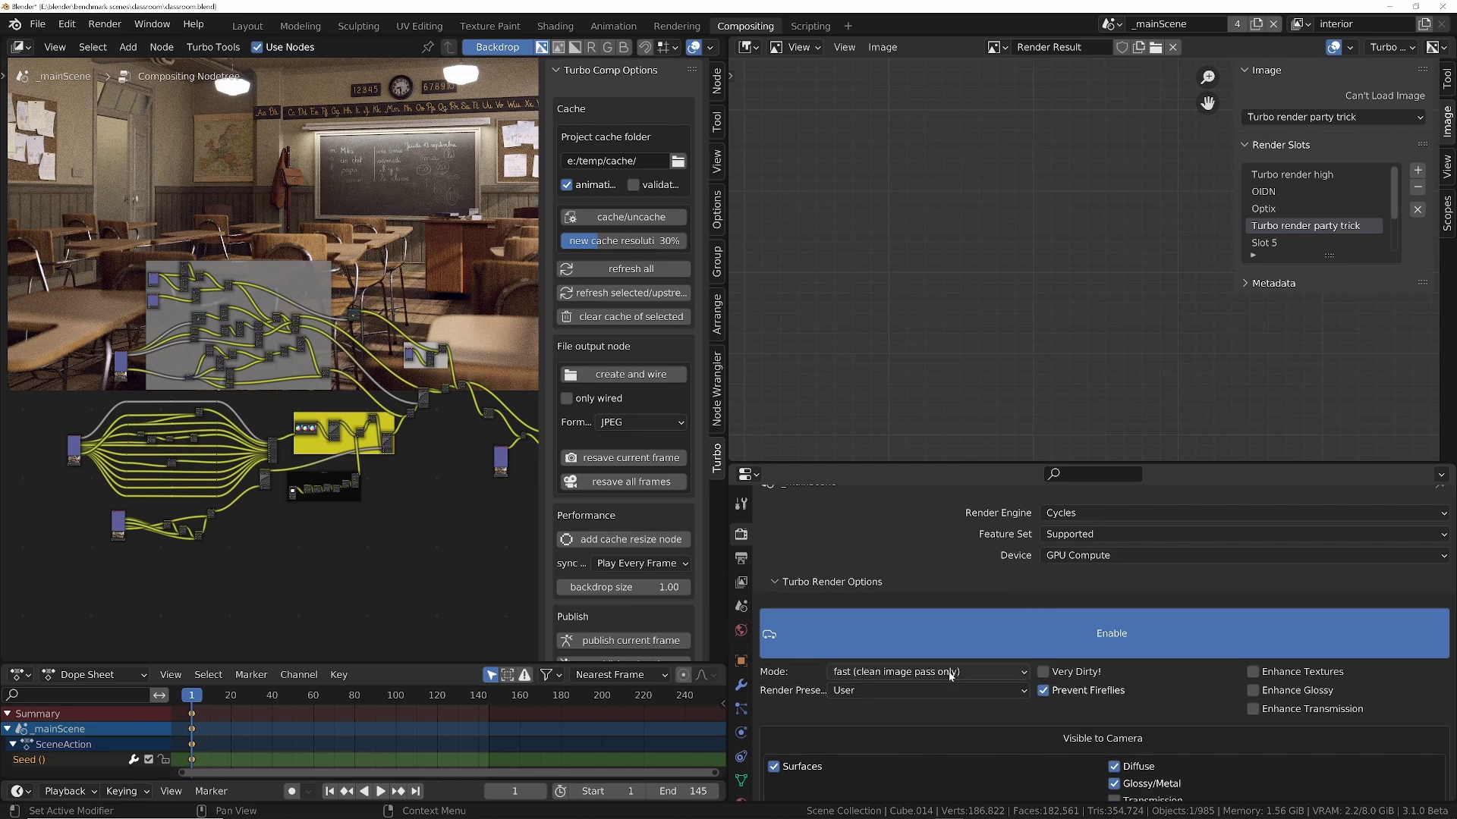
Set the Turbo Render mode to slow (clean passes) and enable Very Dirty!
scroll(968, 661, "down", 4)
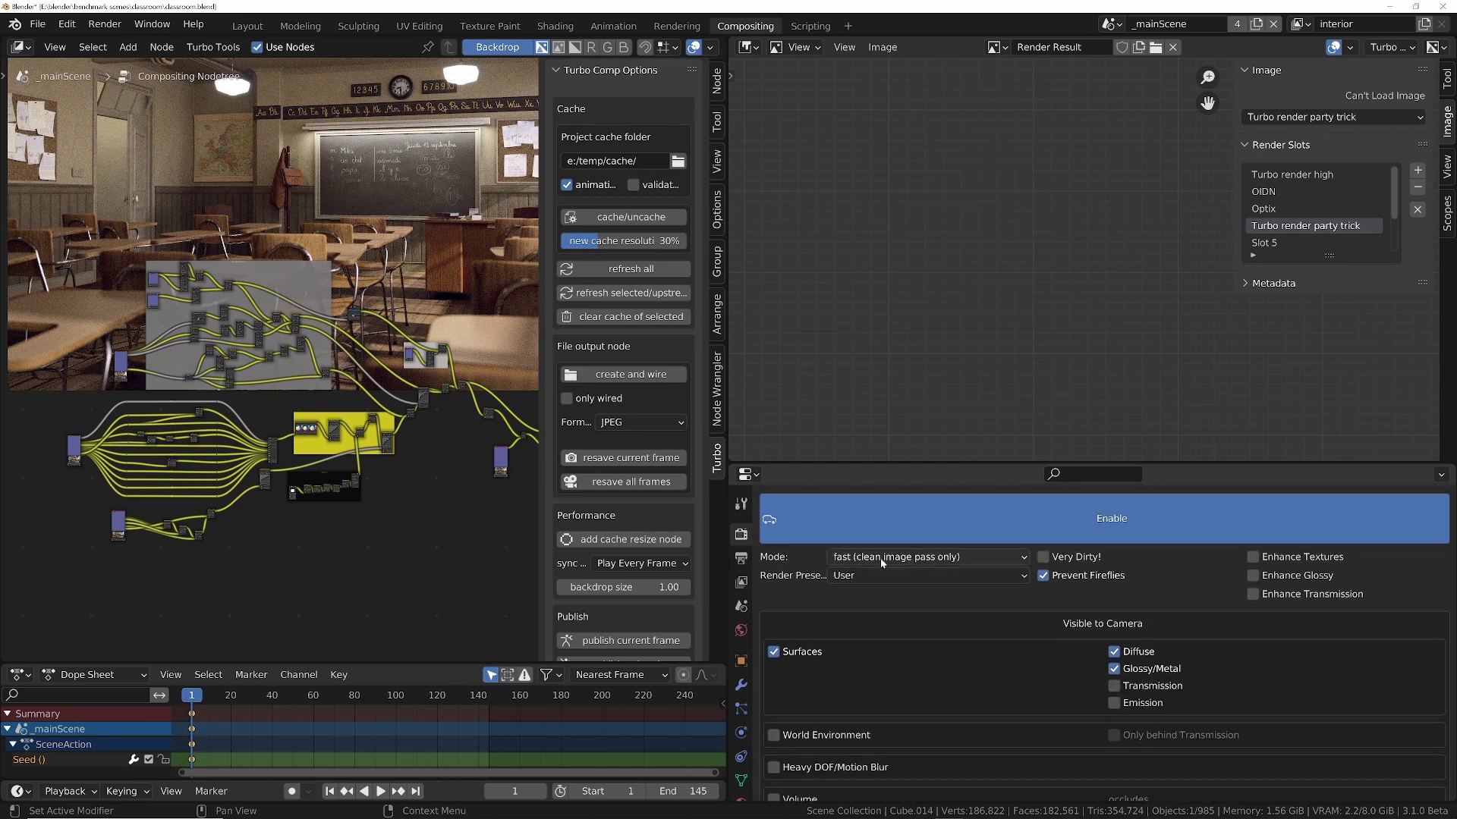
left_click(855, 559)
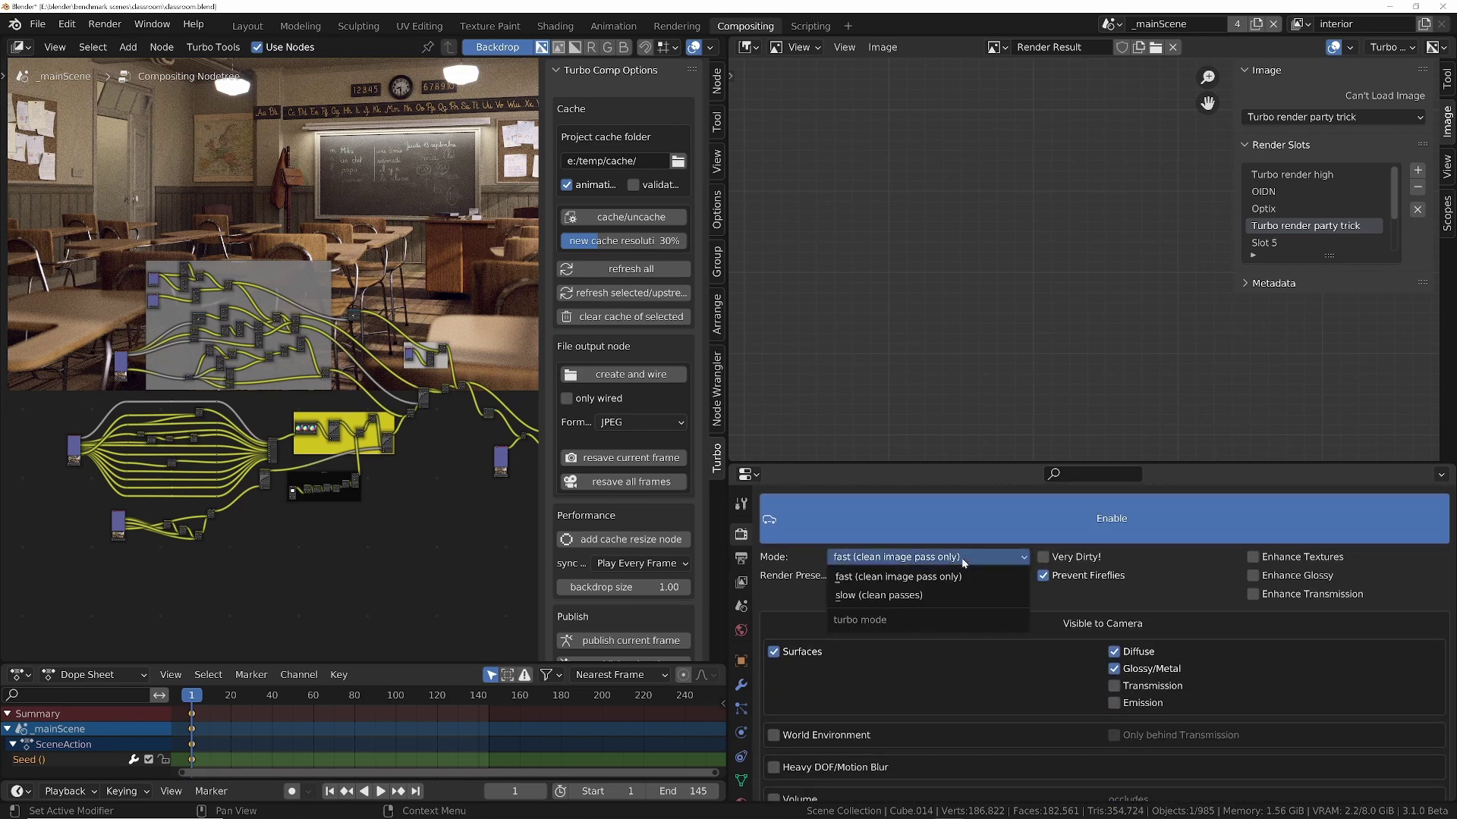
left_click(880, 596)
left_click(1163, 558)
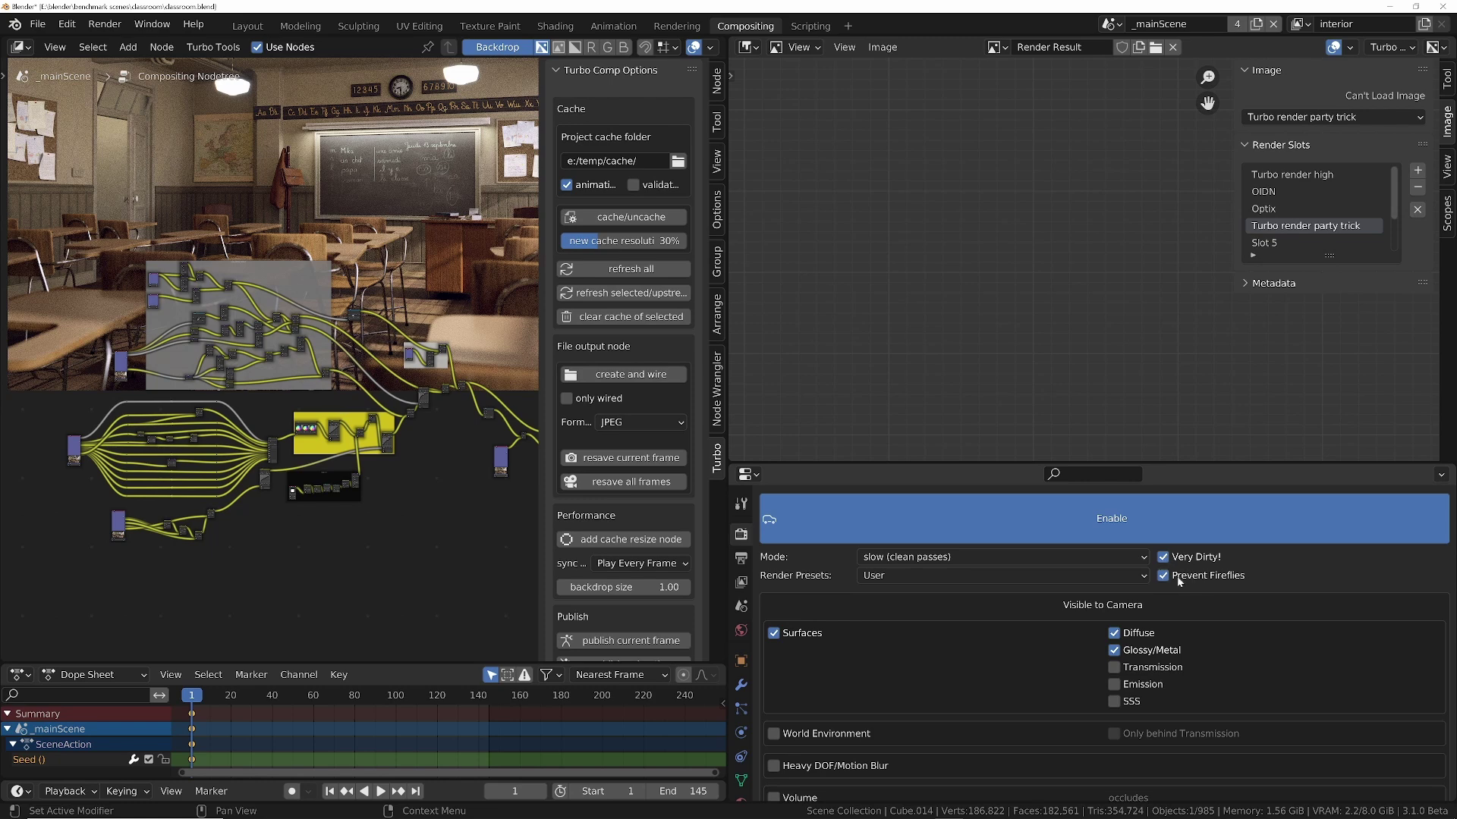
Apply the High render preset in the Turbo Render options.
left_click(1115, 578)
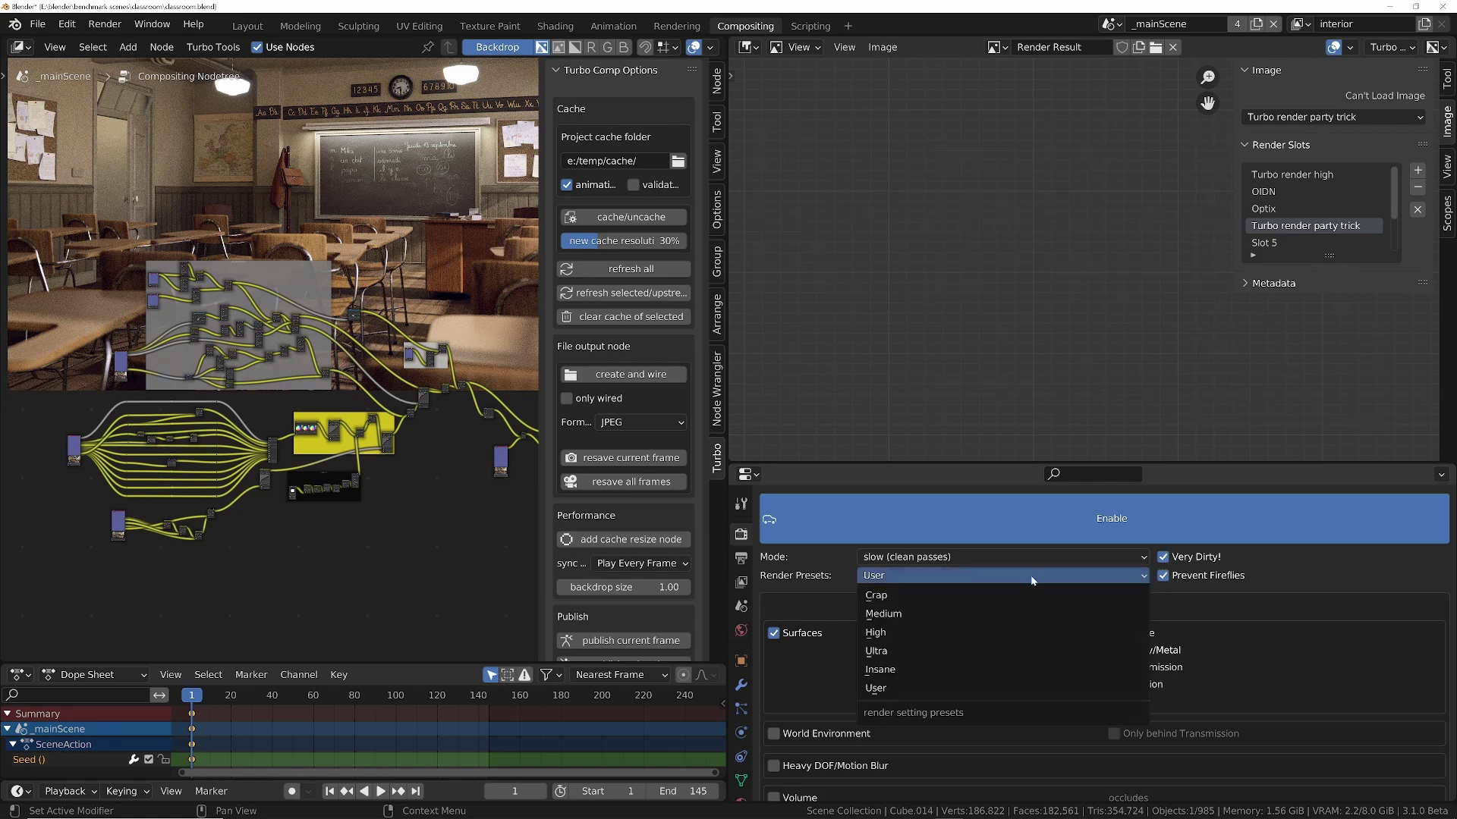
left_click(879, 636)
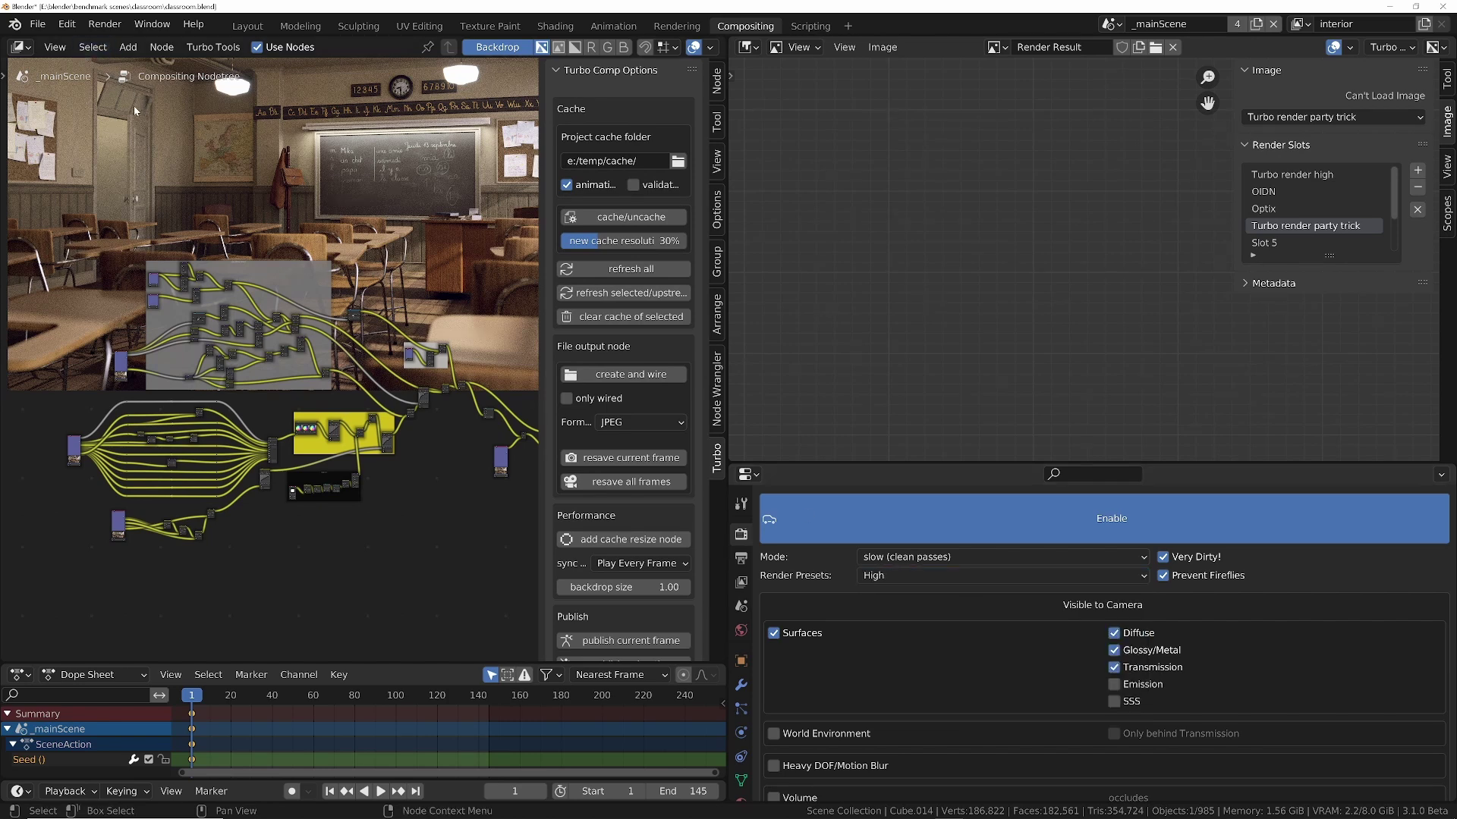
scroll(772, 705, "down", 1)
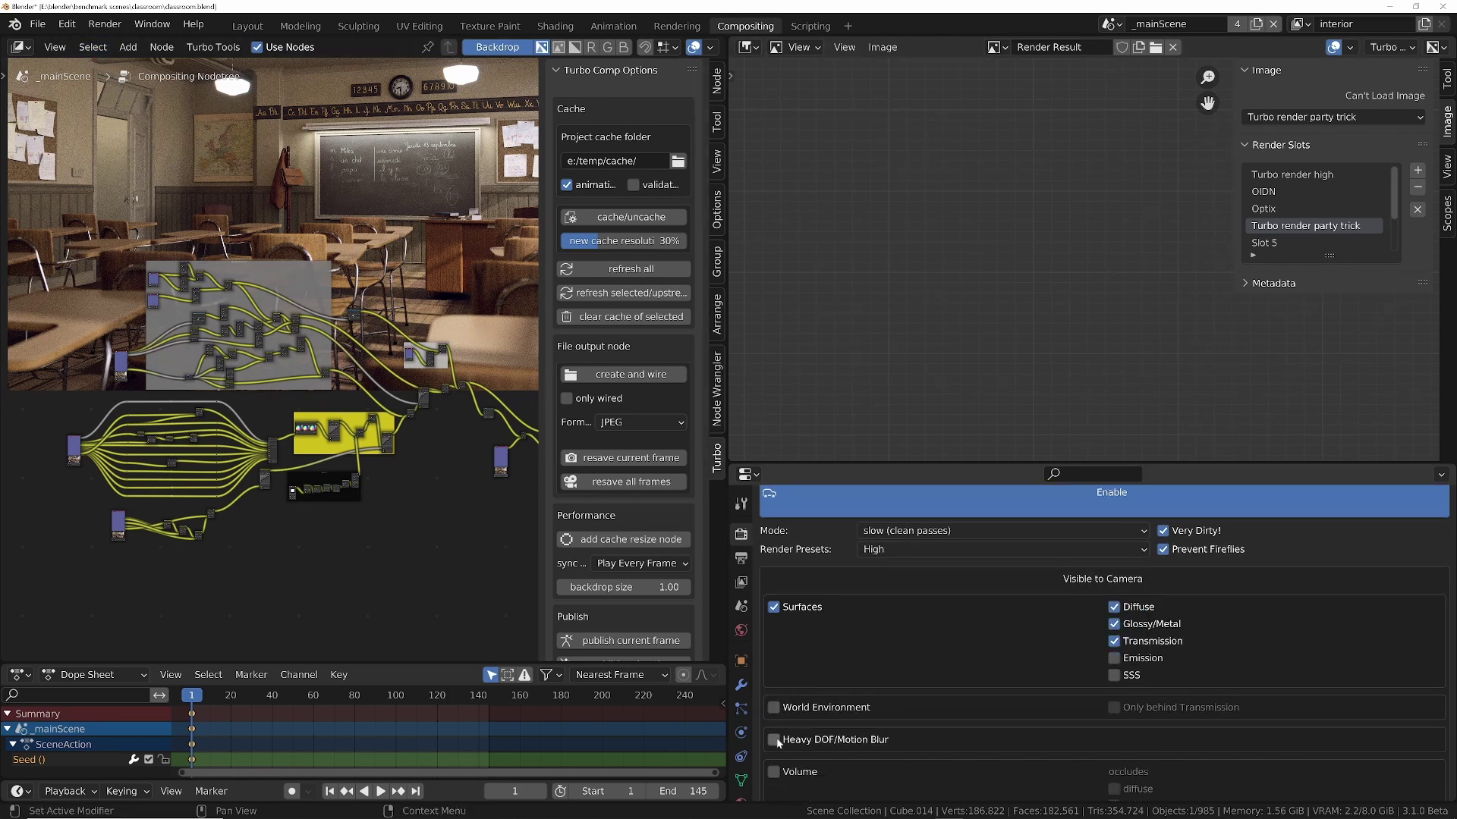
Render the current frame into the Turbo render party trick slot with the clean-passes settings.
scroll(955, 609, "up", 3)
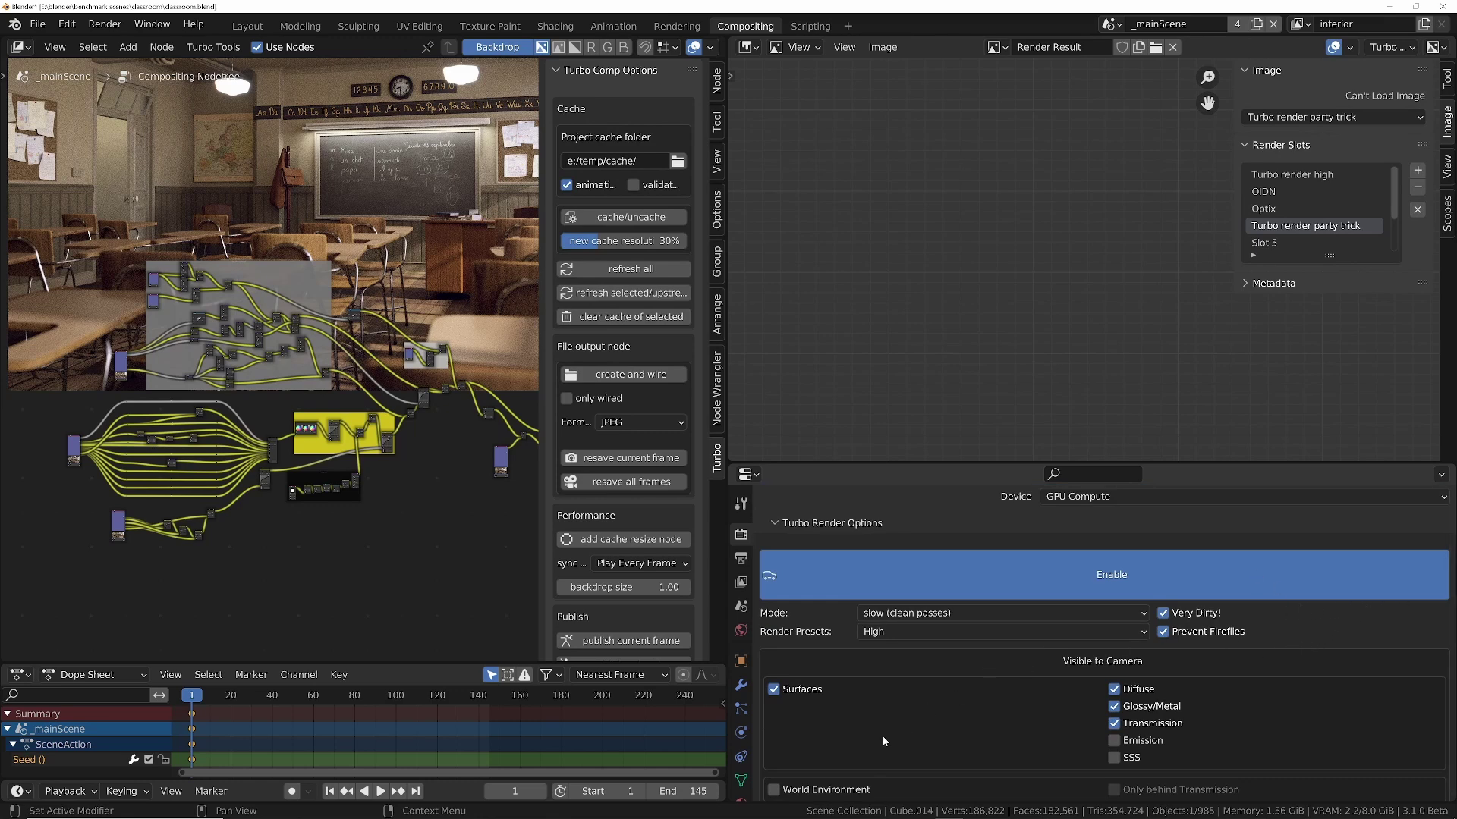
scroll(895, 706, "down", 2)
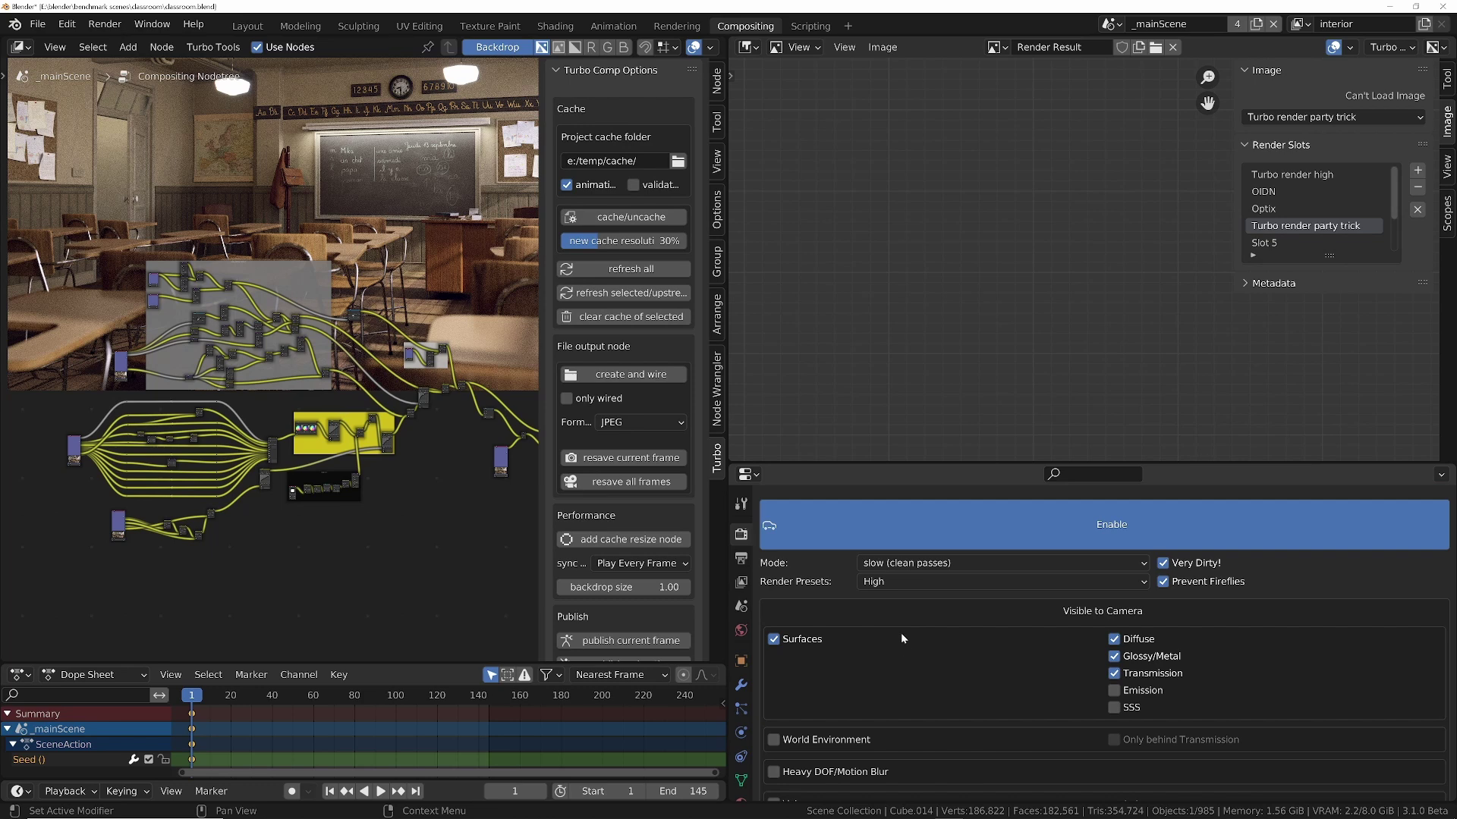
scroll(903, 644, "up", 2)
left_click(105, 25)
left_click(159, 43)
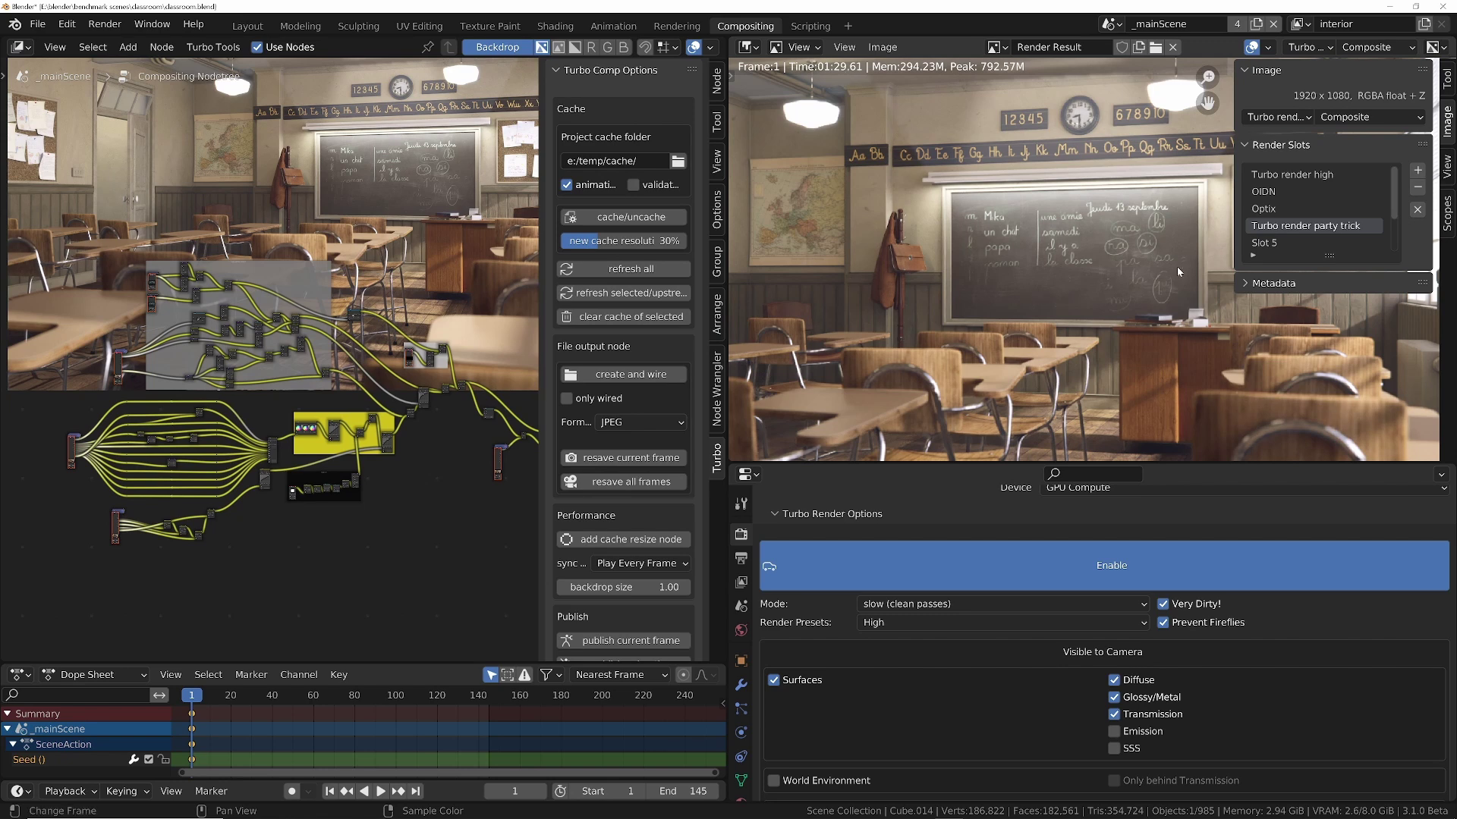
Make the empty Slot 5 the active render slot below the Turbo render party trick slot.
left_click(1273, 244)
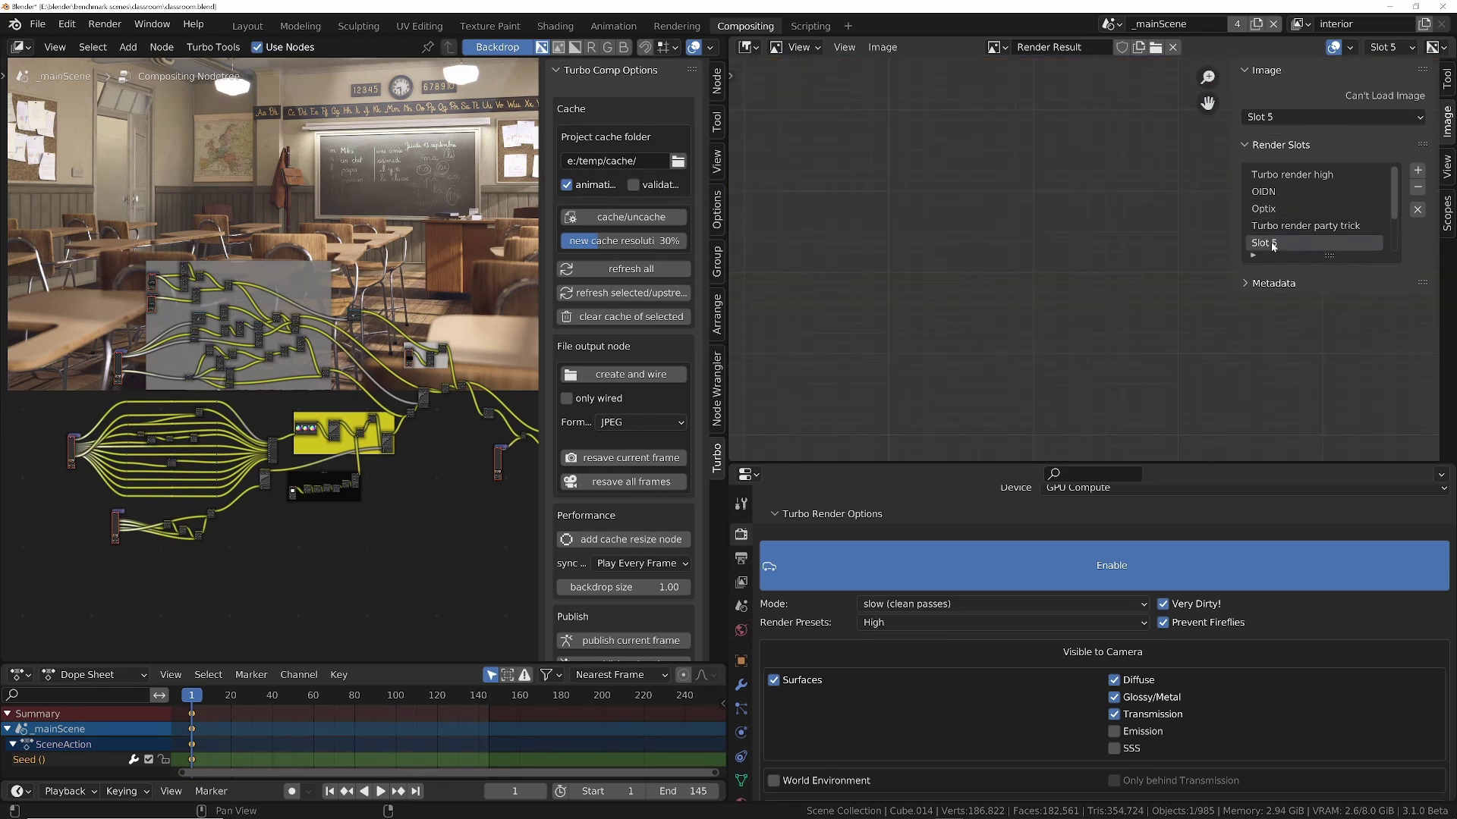
scroll(1267, 239, "down", 4, "ctrl")
scroll(1264, 234, "up", 4, "ctrl")
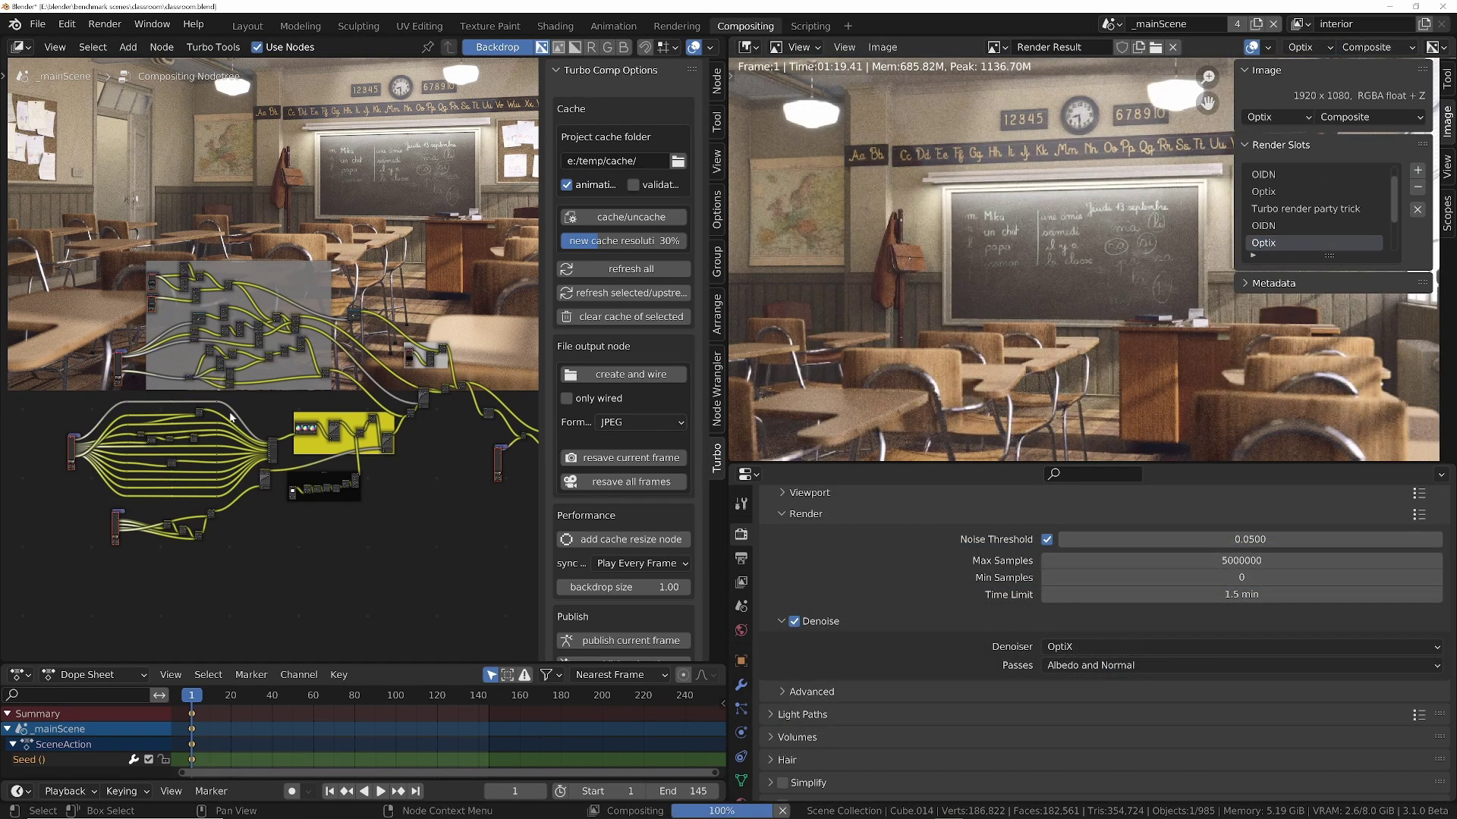
Maximize the image editor and examine the OptiX render's blackboard, desks and wall for noise.
key("ctrl+space")
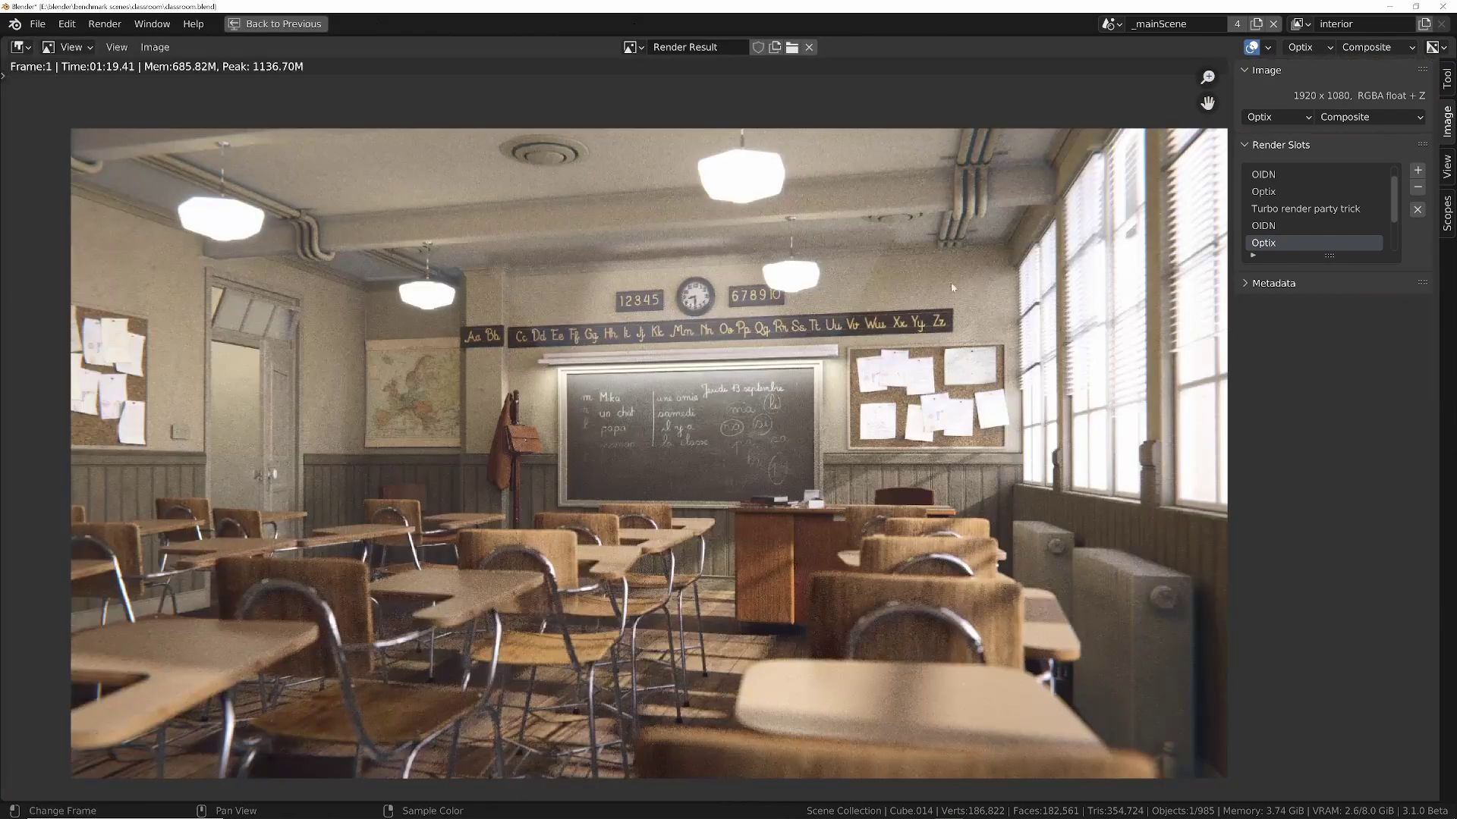
scroll(644, 435, "up", 1)
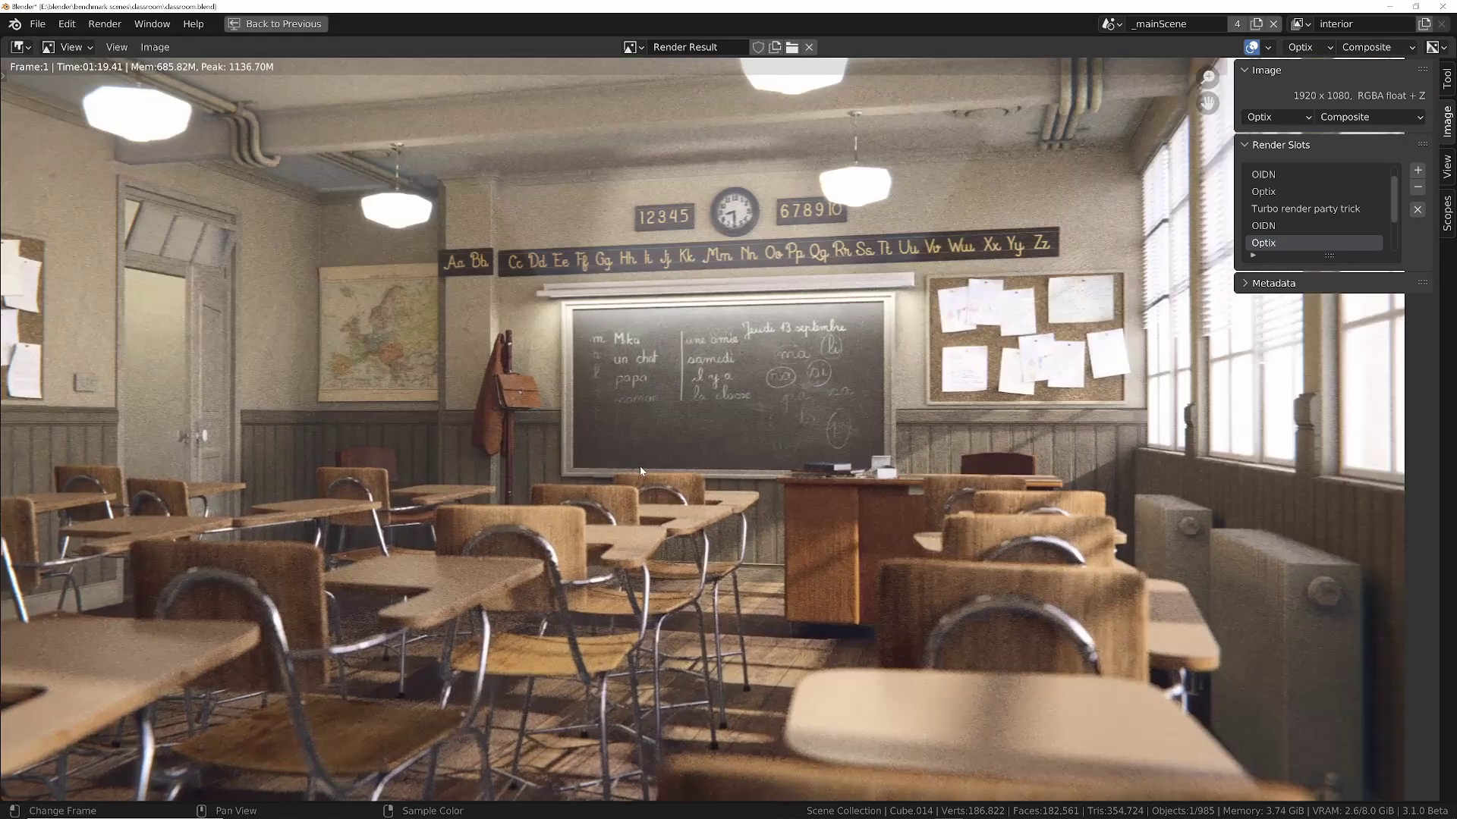
scroll(640, 465, "up", 1)
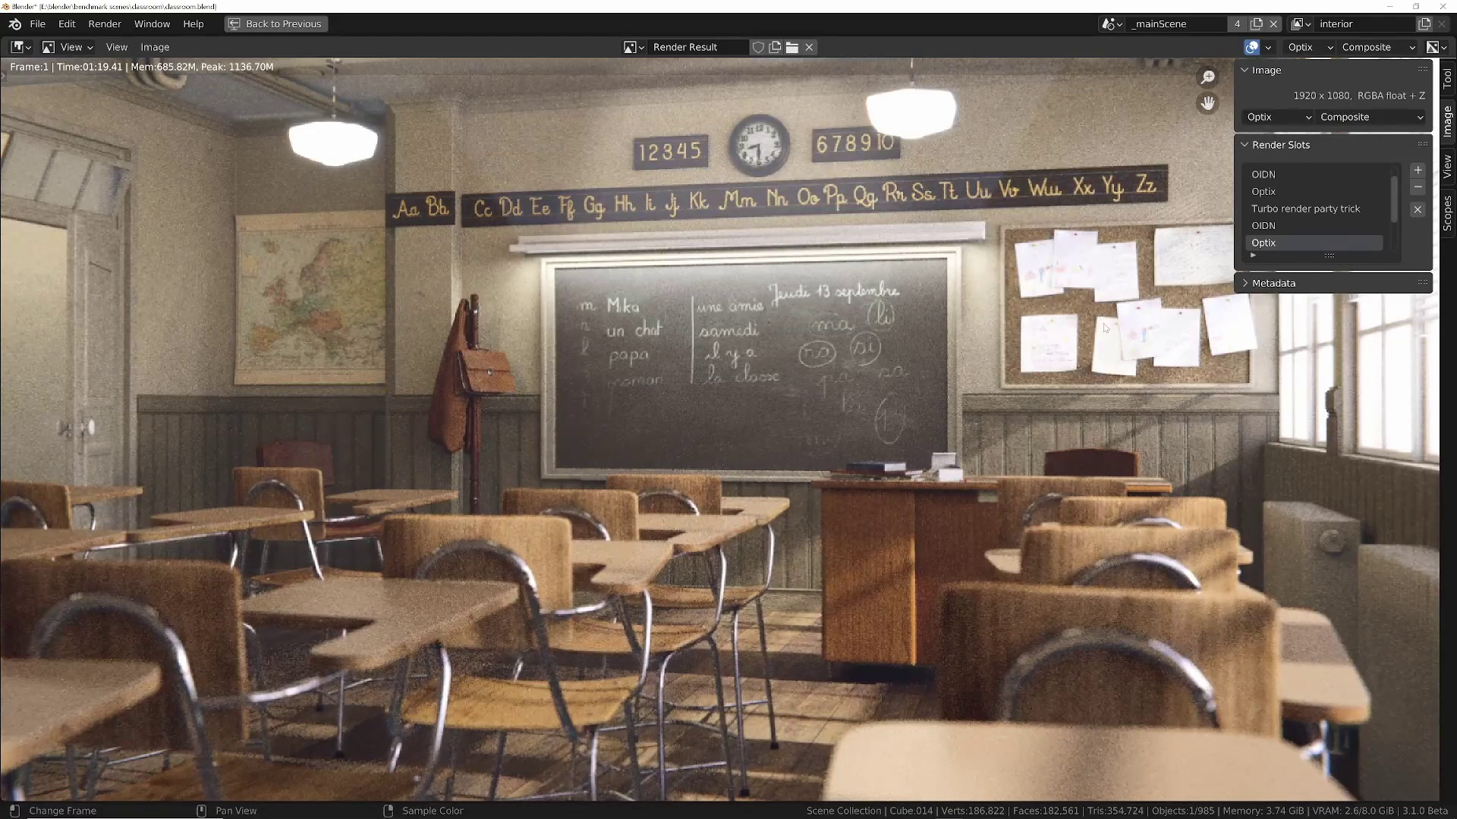
scroll(595, 480, "up", 1)
middle_click_drag(560, 417, 7, 493)
middle_click_drag(173, 463, 844, 392)
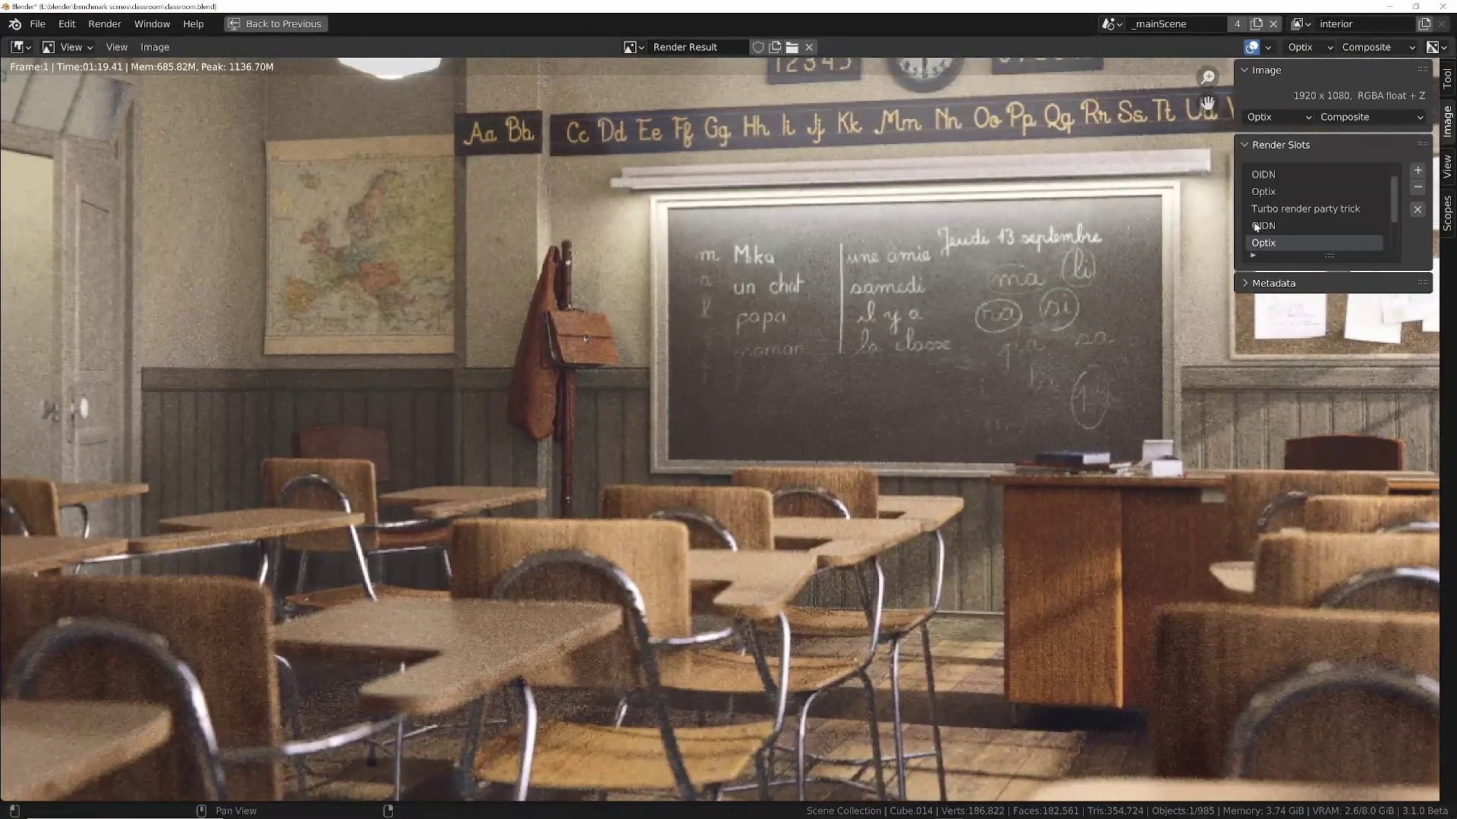
Show the second OIDN render slot and examine the chalk writing and satchel up close for noise and lost detail.
left_click(1261, 225)
middle_click_drag(840, 337, 927, 412)
scroll(918, 418, "up", 5)
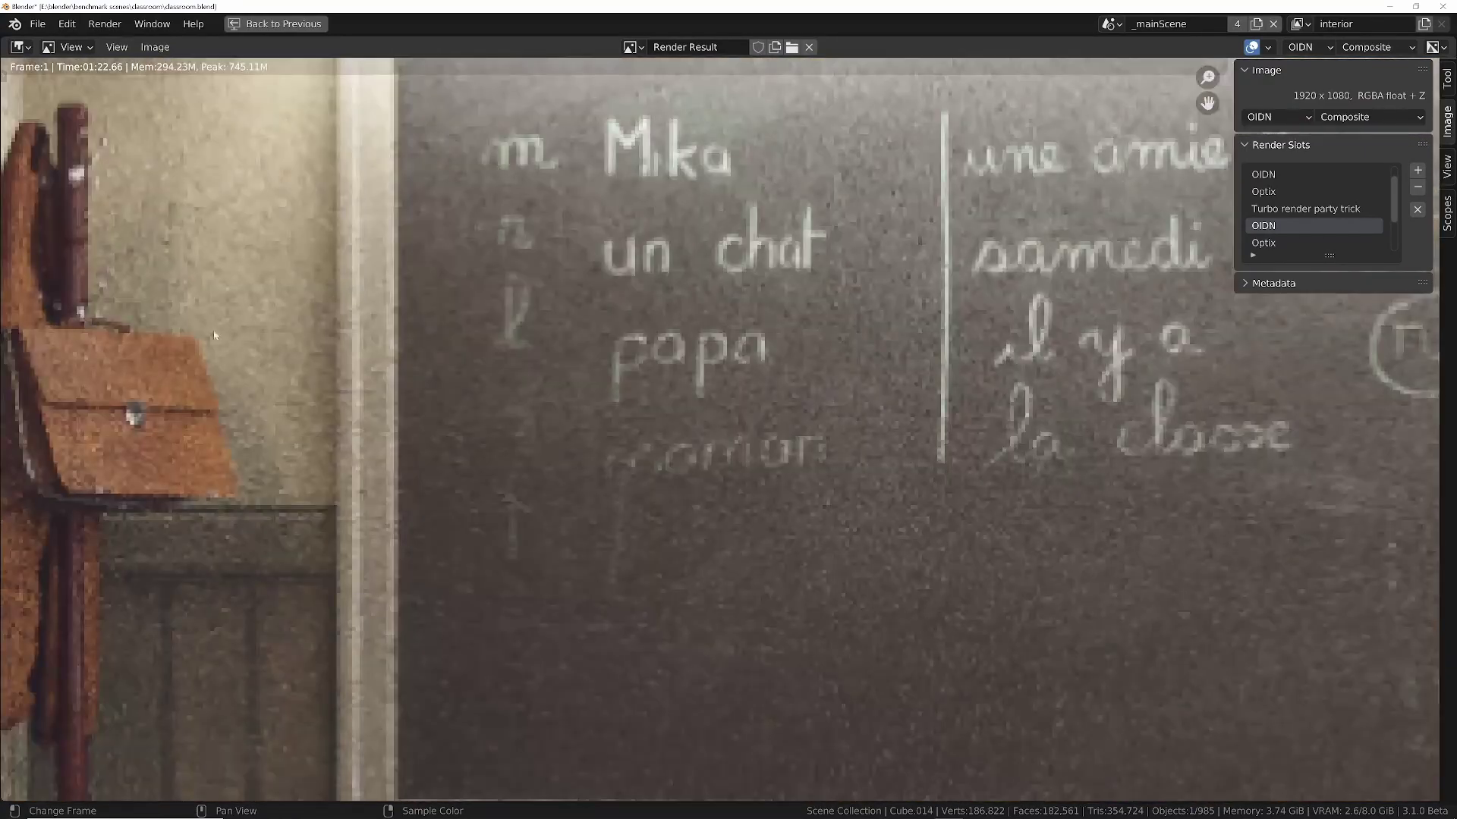
scroll(308, 350, "down", 3)
scroll(595, 362, "down", 1)
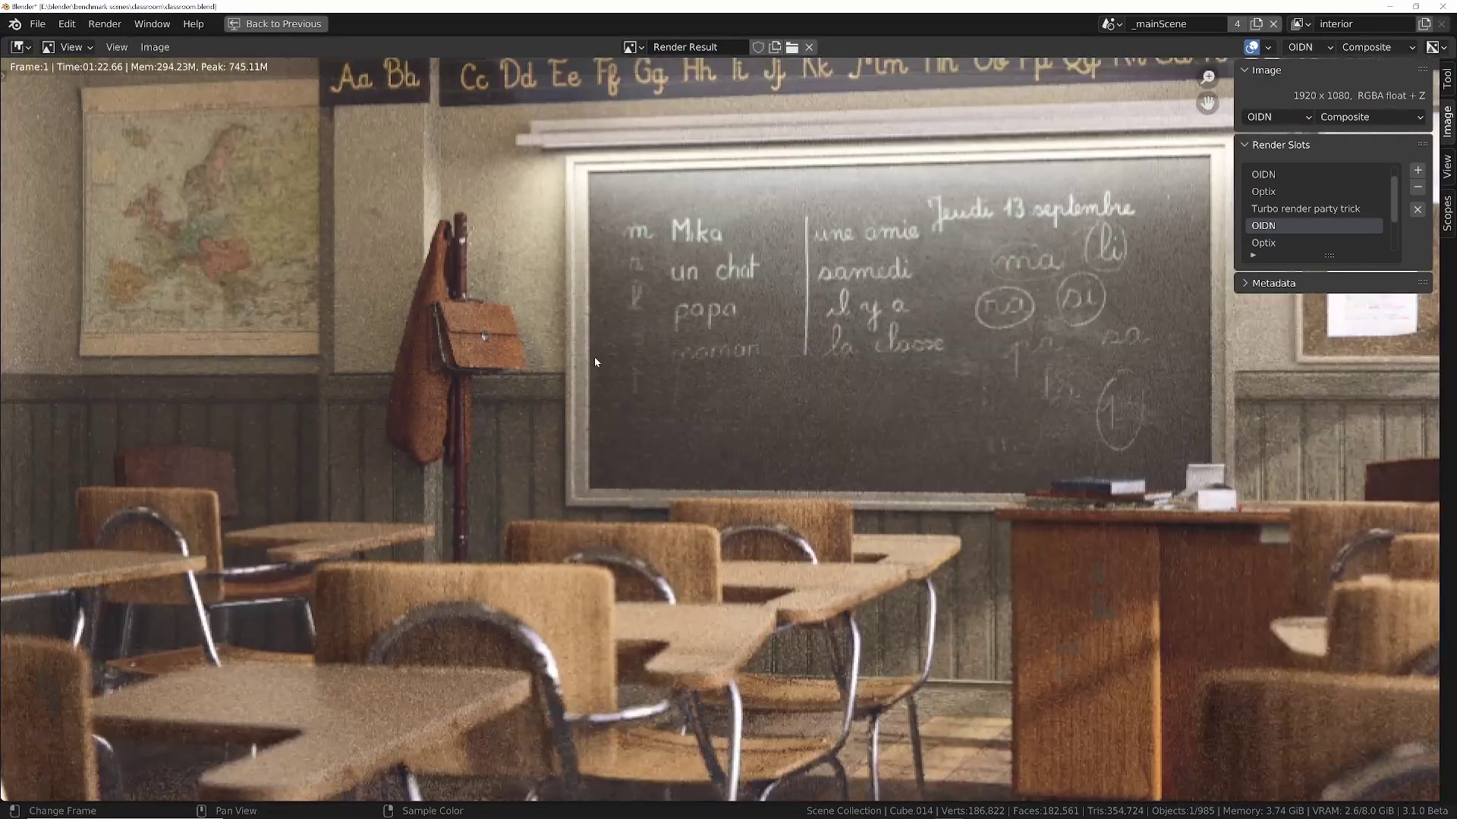
Show the Turbo render party trick slot for comparison over the whole classroom, and restore the full workspace layout.
left_click(1277, 208)
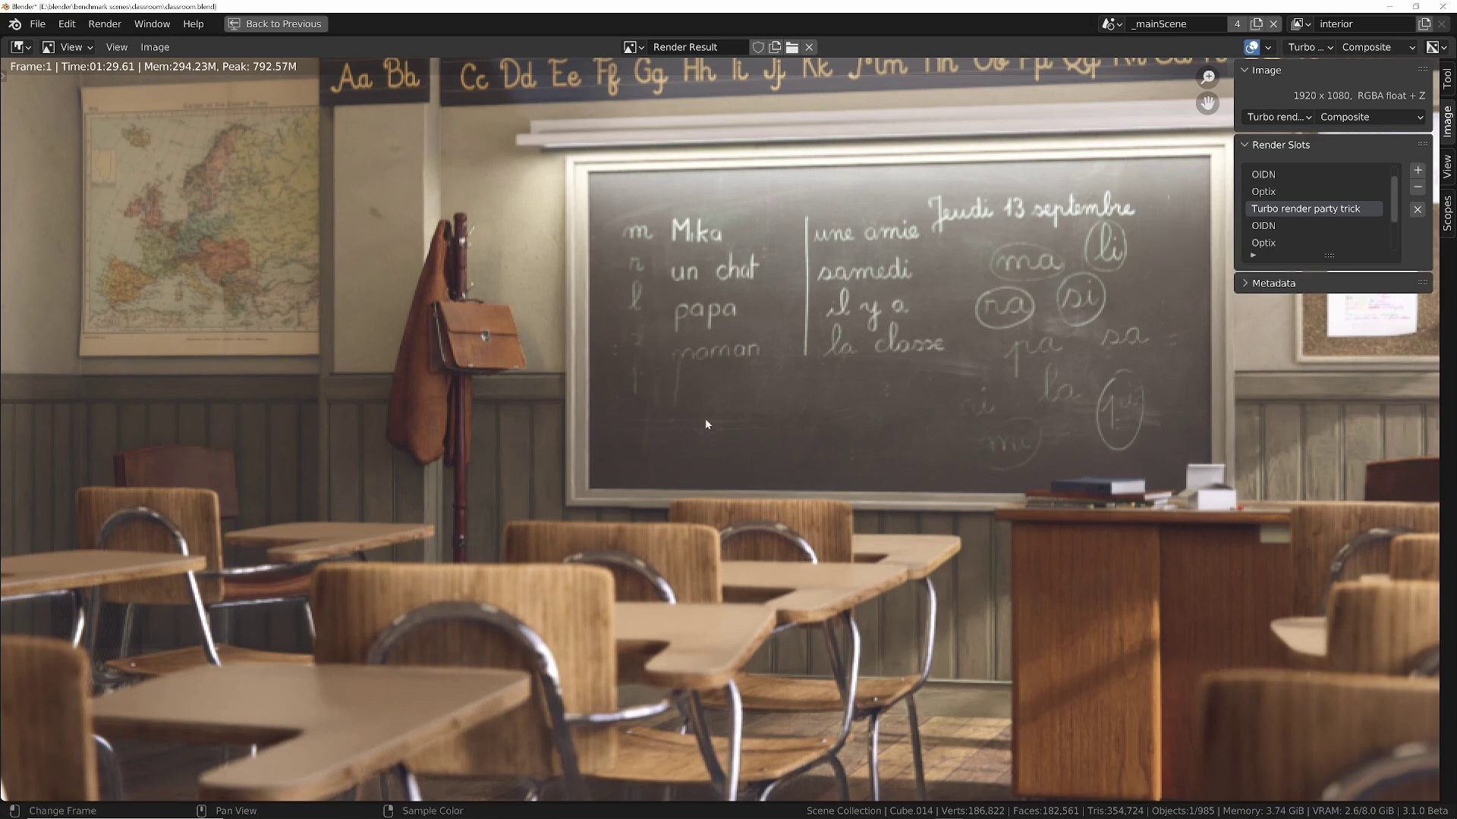
scroll(894, 422, "down", 3)
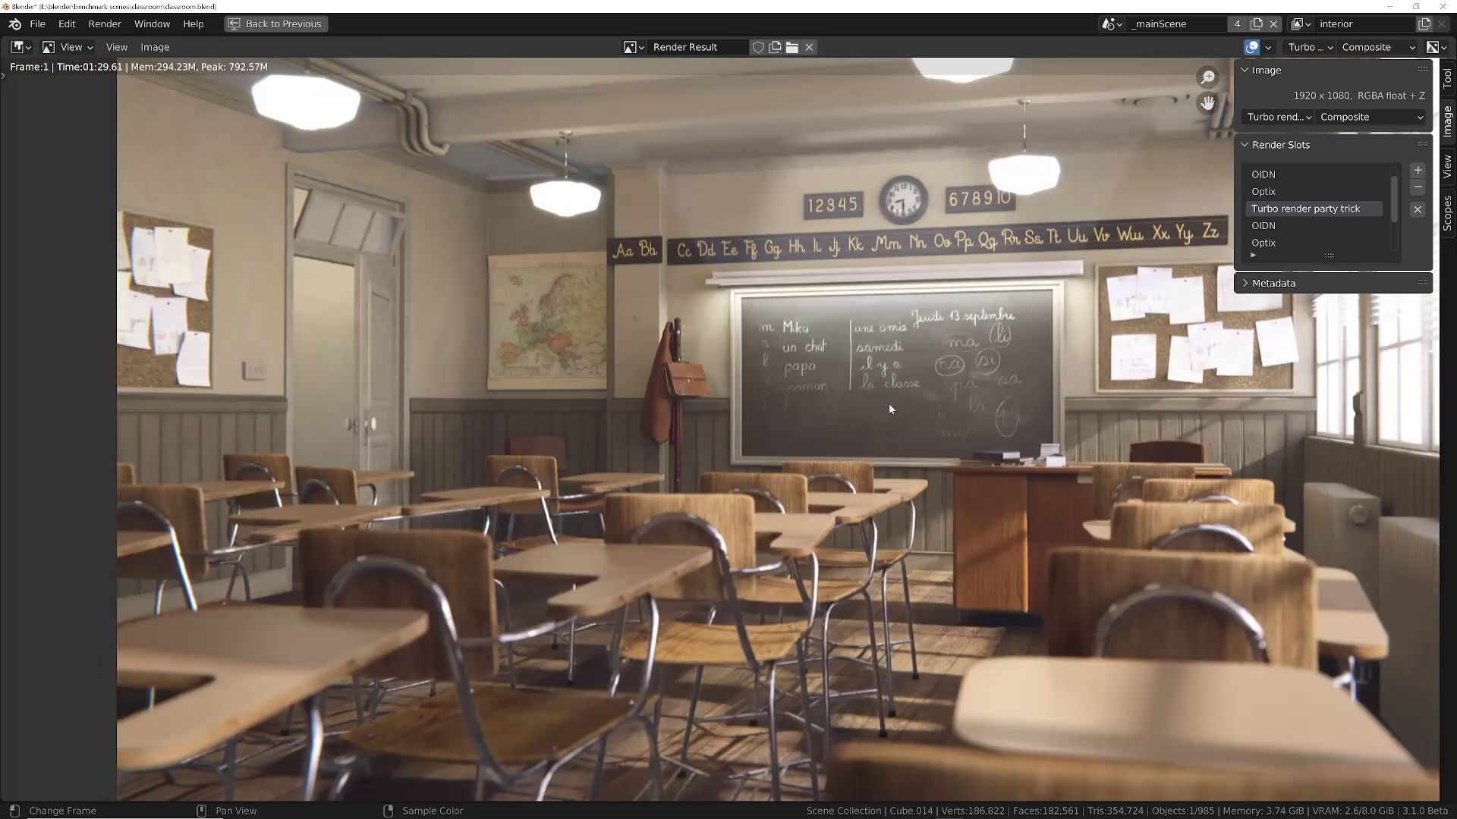
key("ctrl+space")
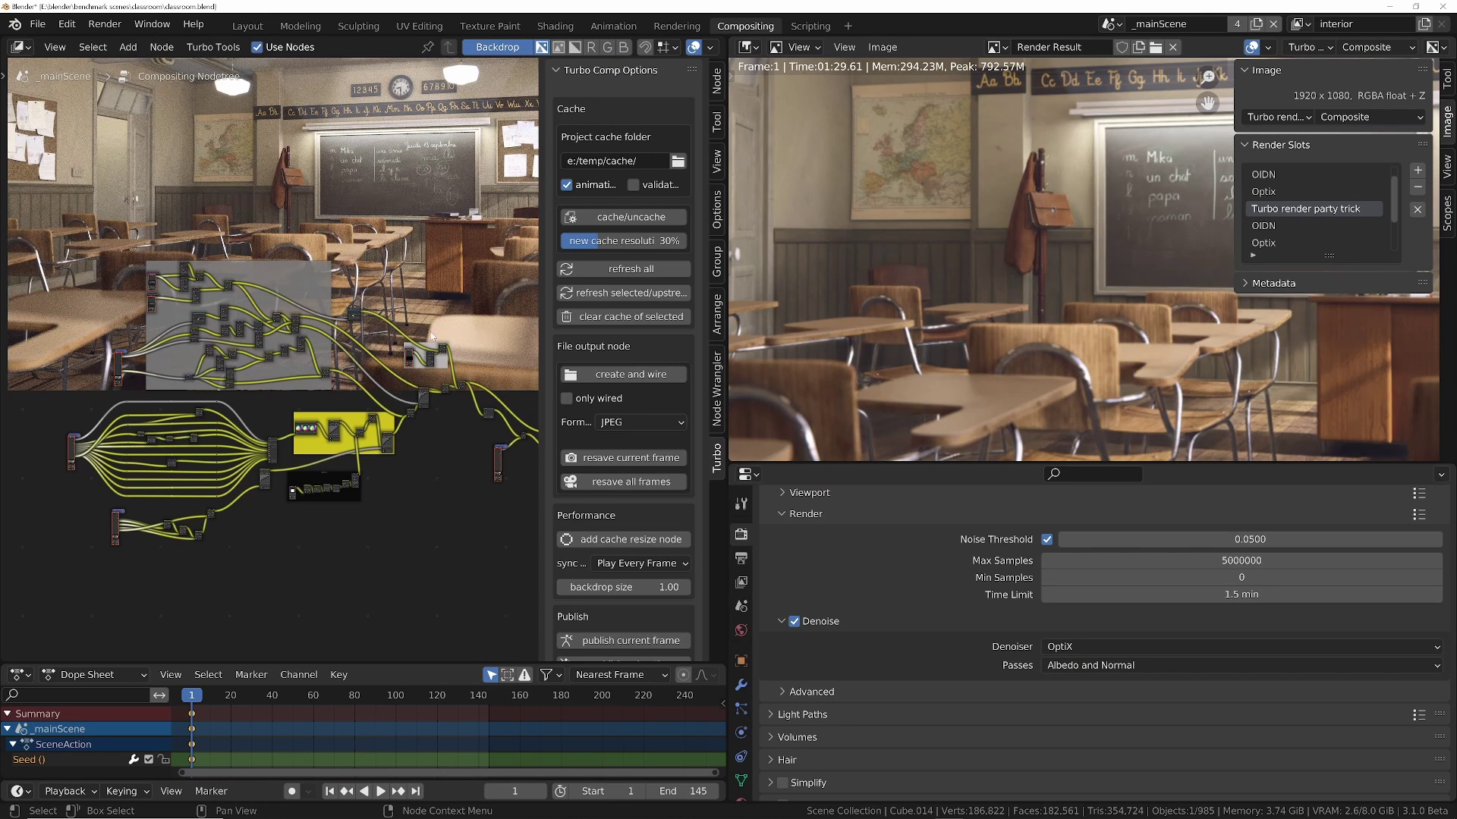
Examine the cached Render Layers nodes in the compositing tree and the Turbo Render options for visible surfaces.
scroll(83, 459, "up", 2)
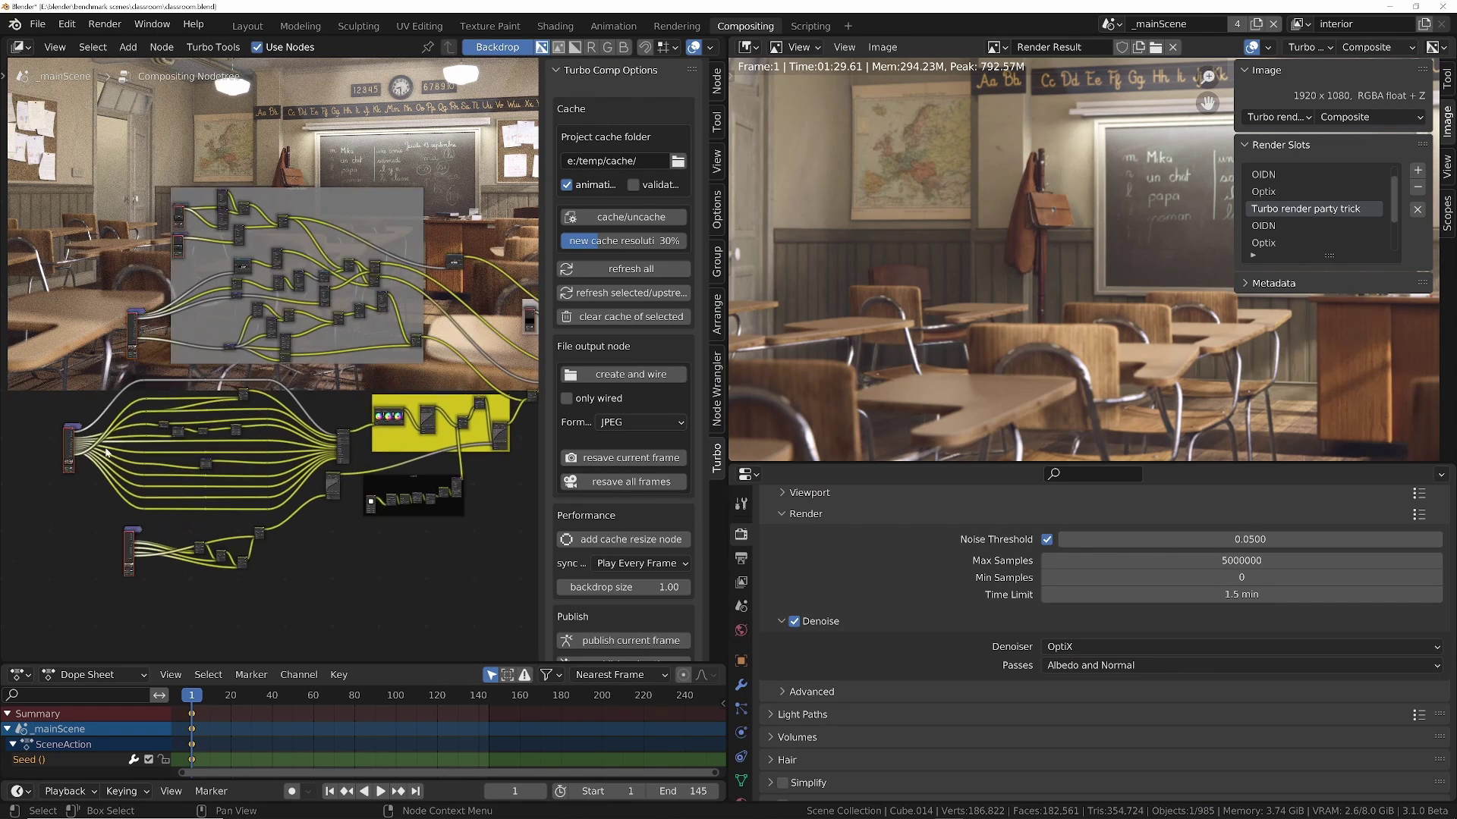
scroll(128, 439, "up", 6)
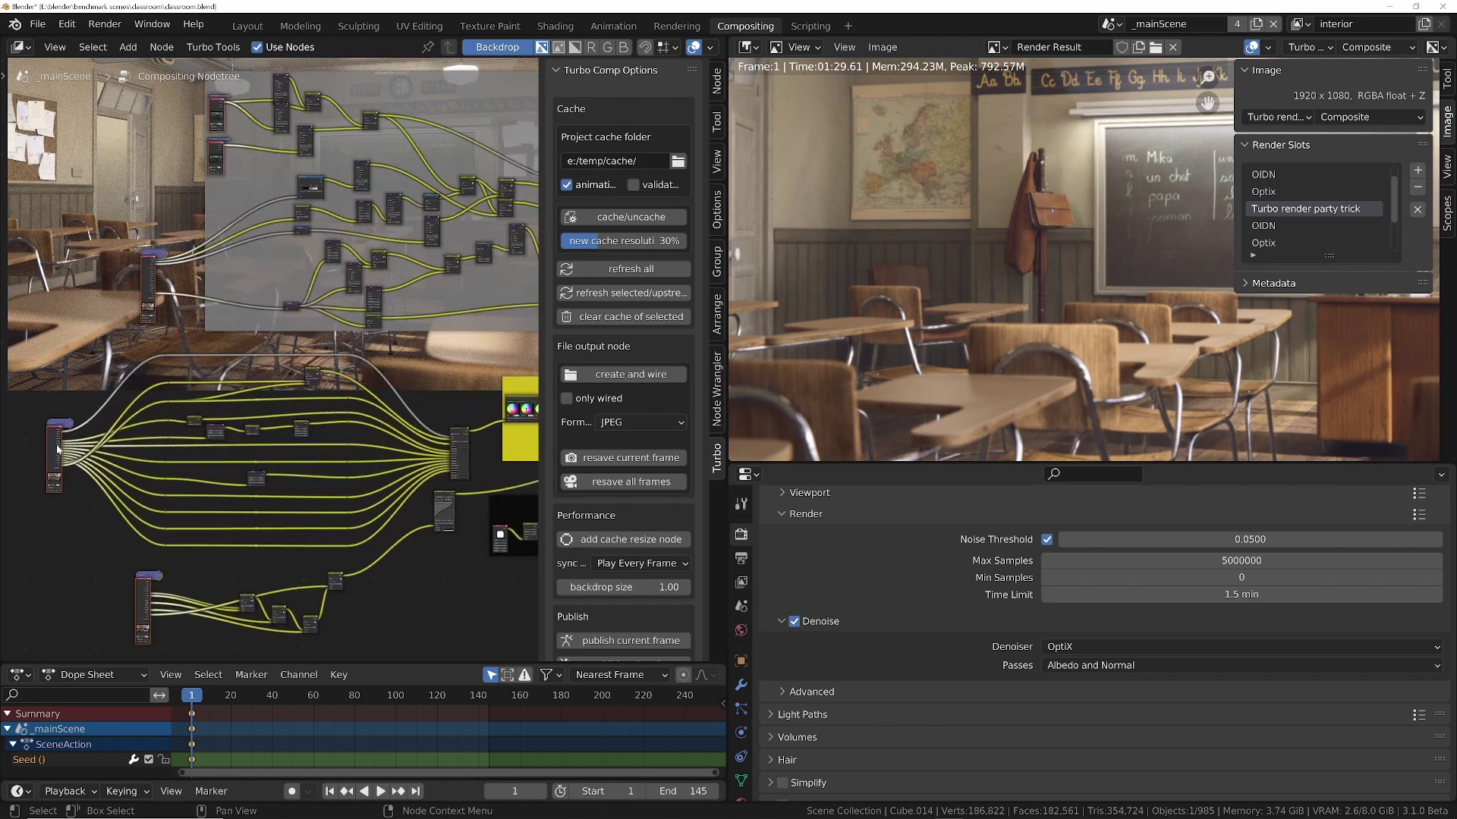
scroll(114, 451, "up", 2)
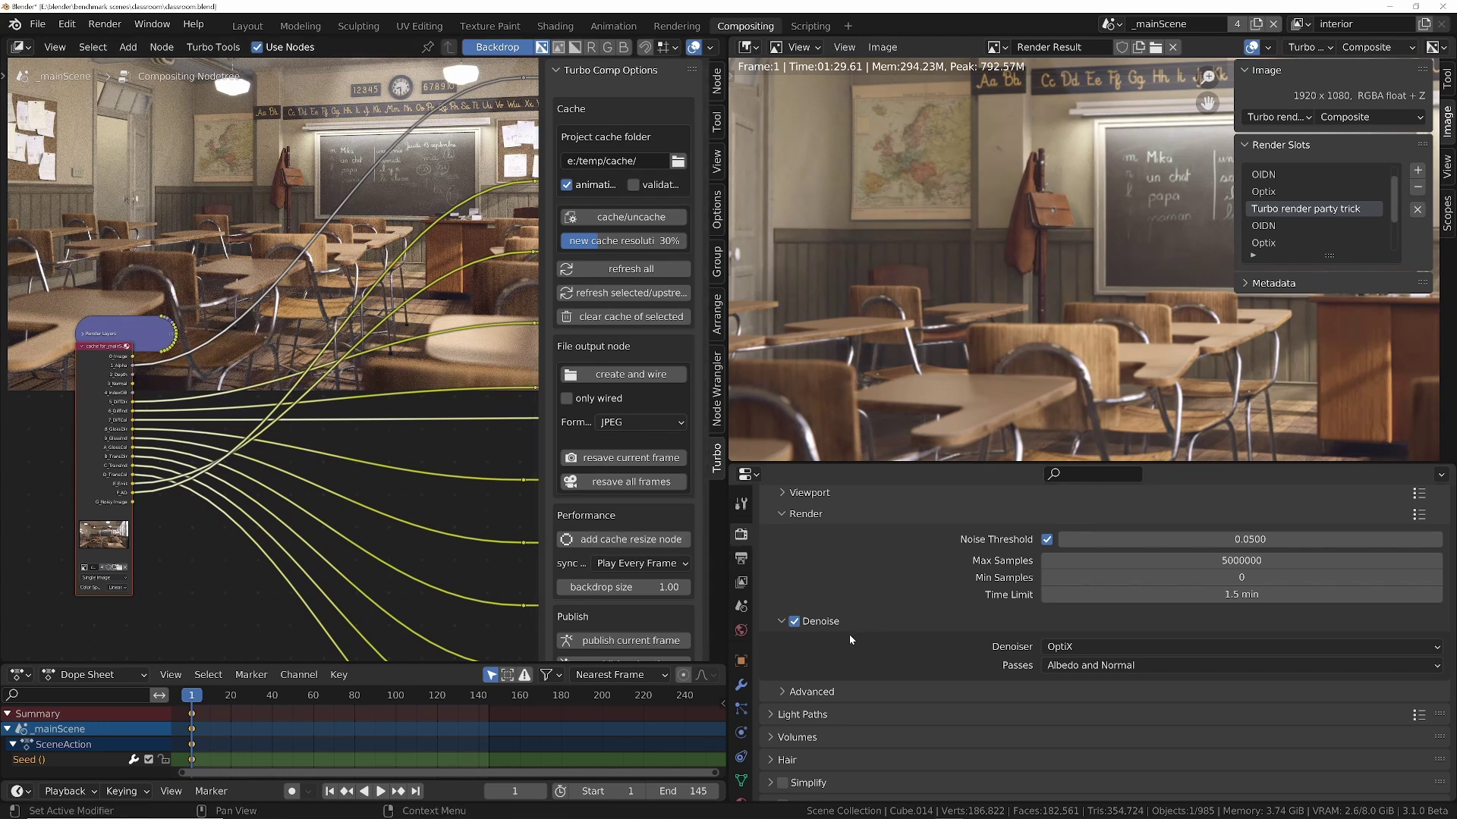
scroll(799, 671, "up", 10)
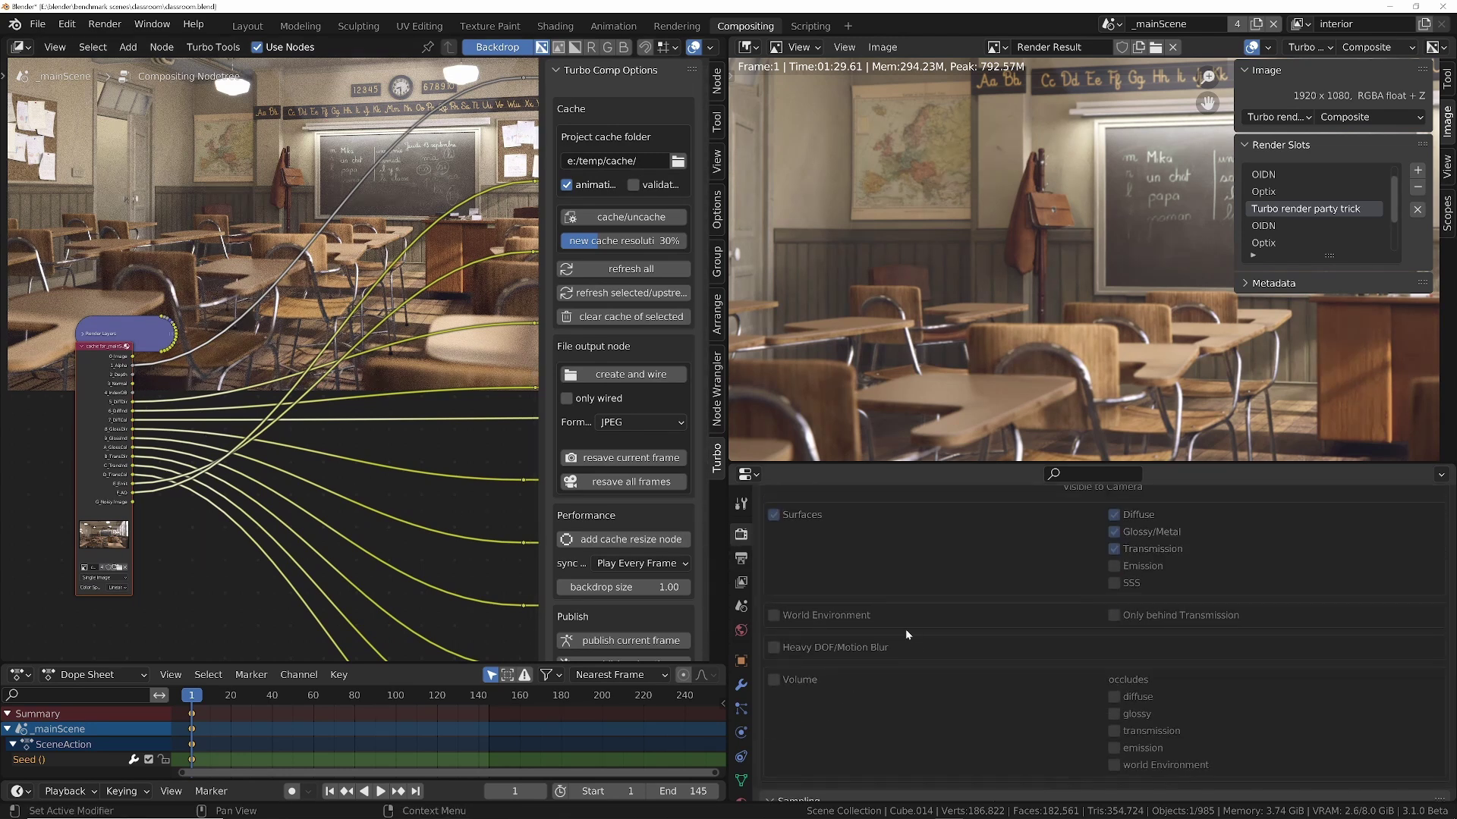
scroll(1148, 581, "up", 2)
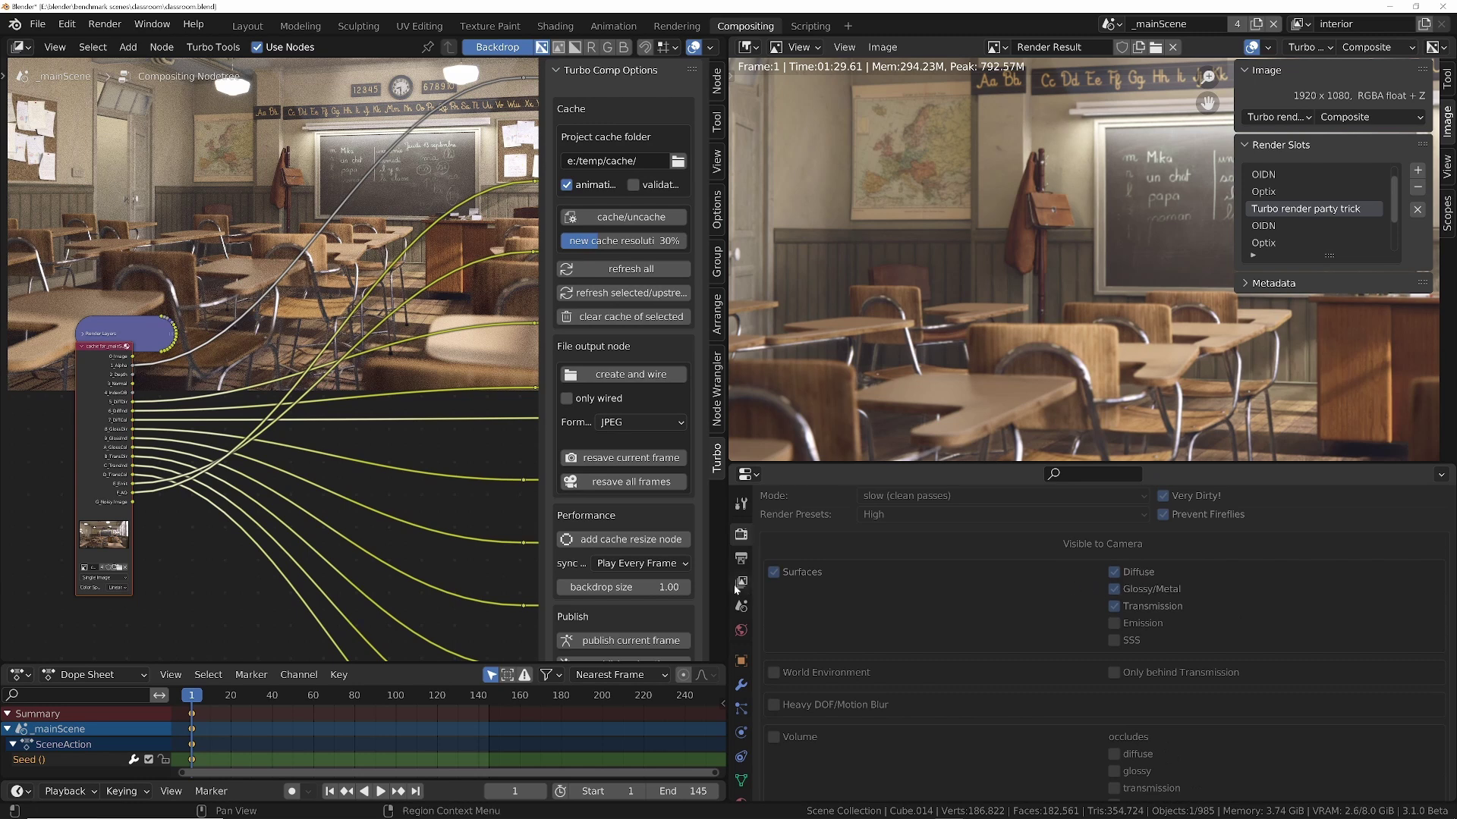
scroll(175, 436, "down", 3)
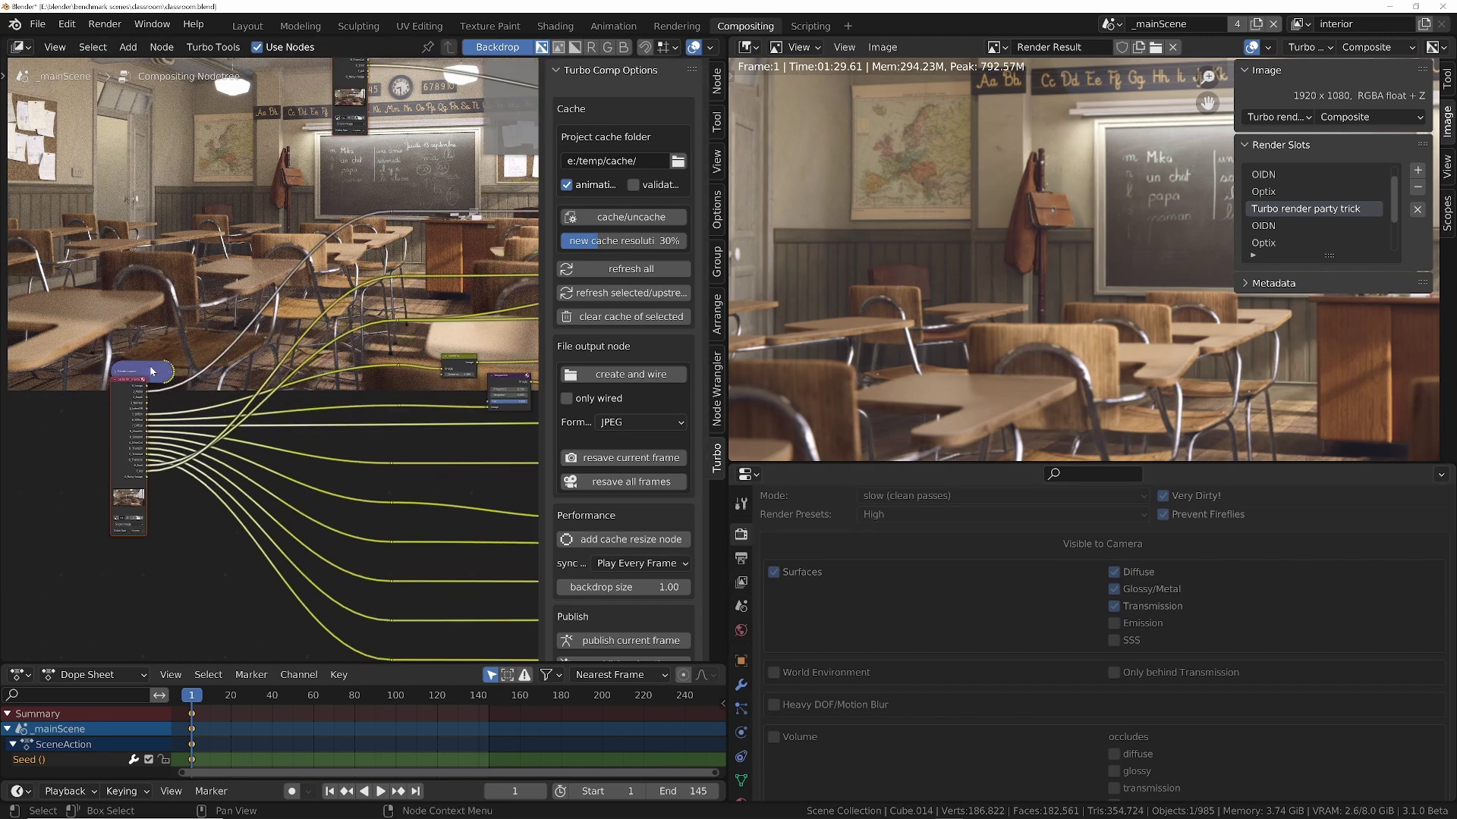
scroll(226, 428, "down", 4)
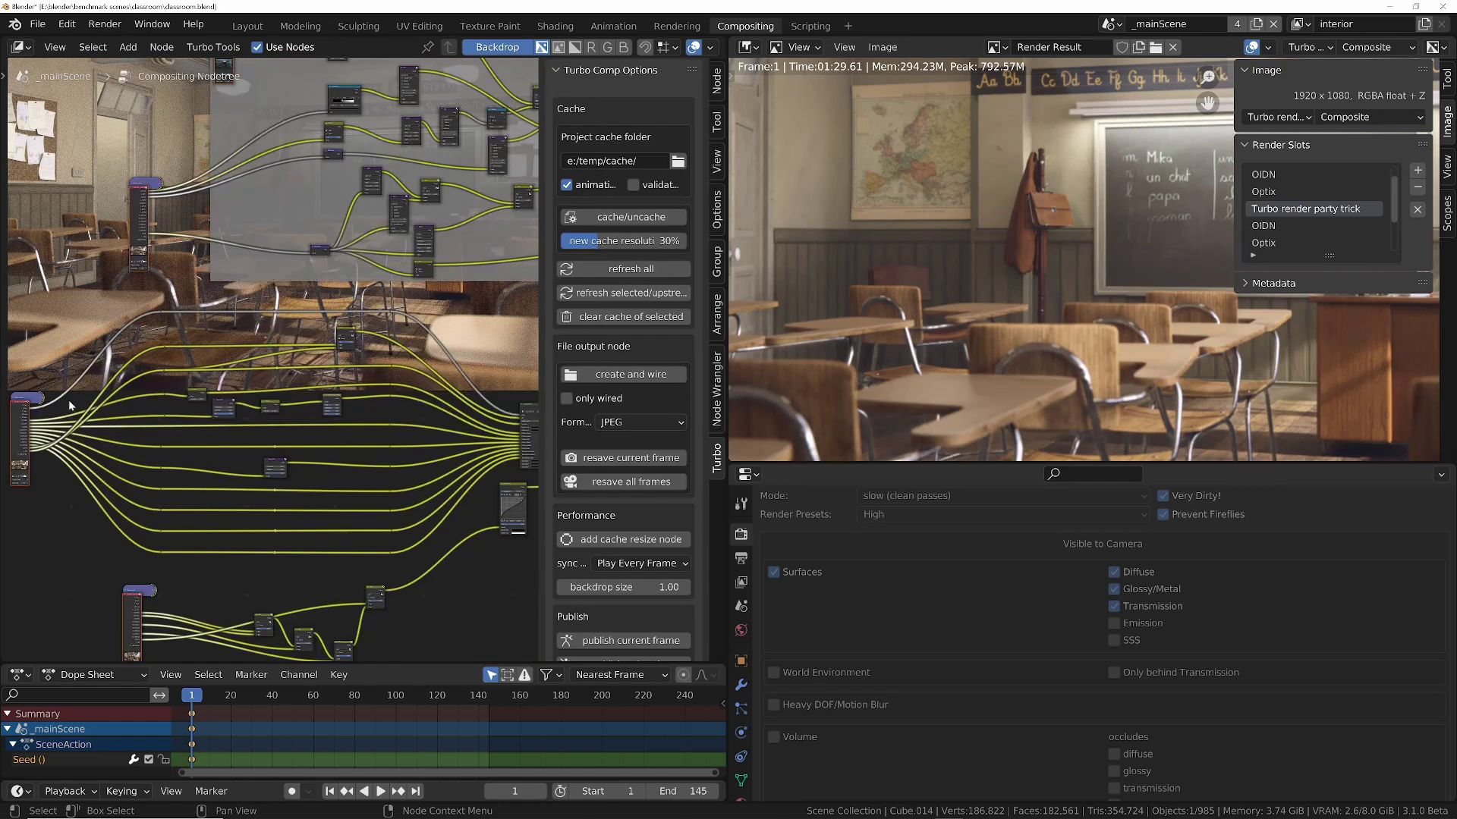
scroll(351, 319, "down", 3)
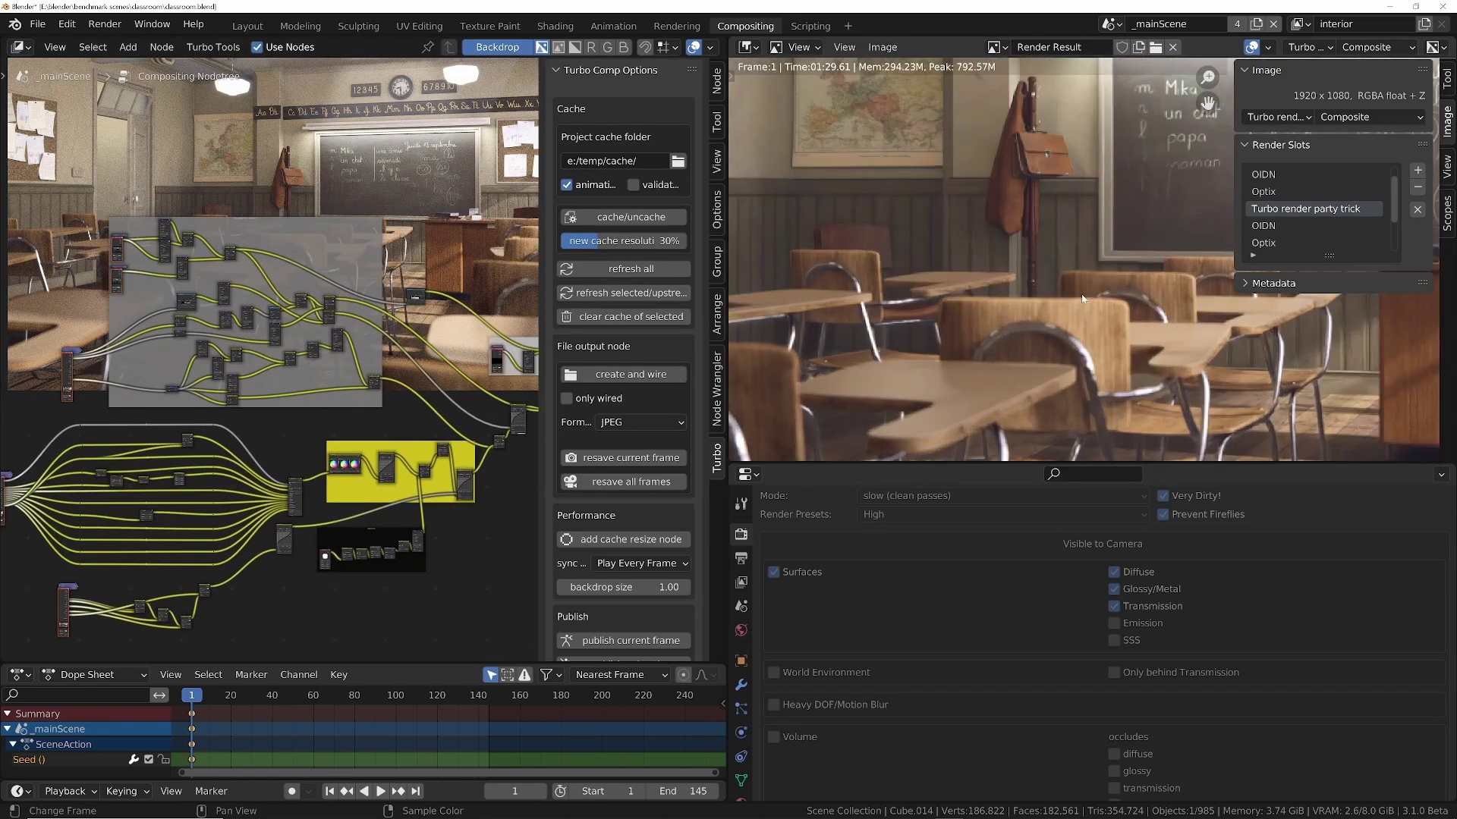
Maximize the node editor, send the final Switch node to the Viewer and cache it at 100% resolution.
key("ctrl+space")
left_click(562, 486, "ctrl+shift")
scroll(563, 499, "up", 3)
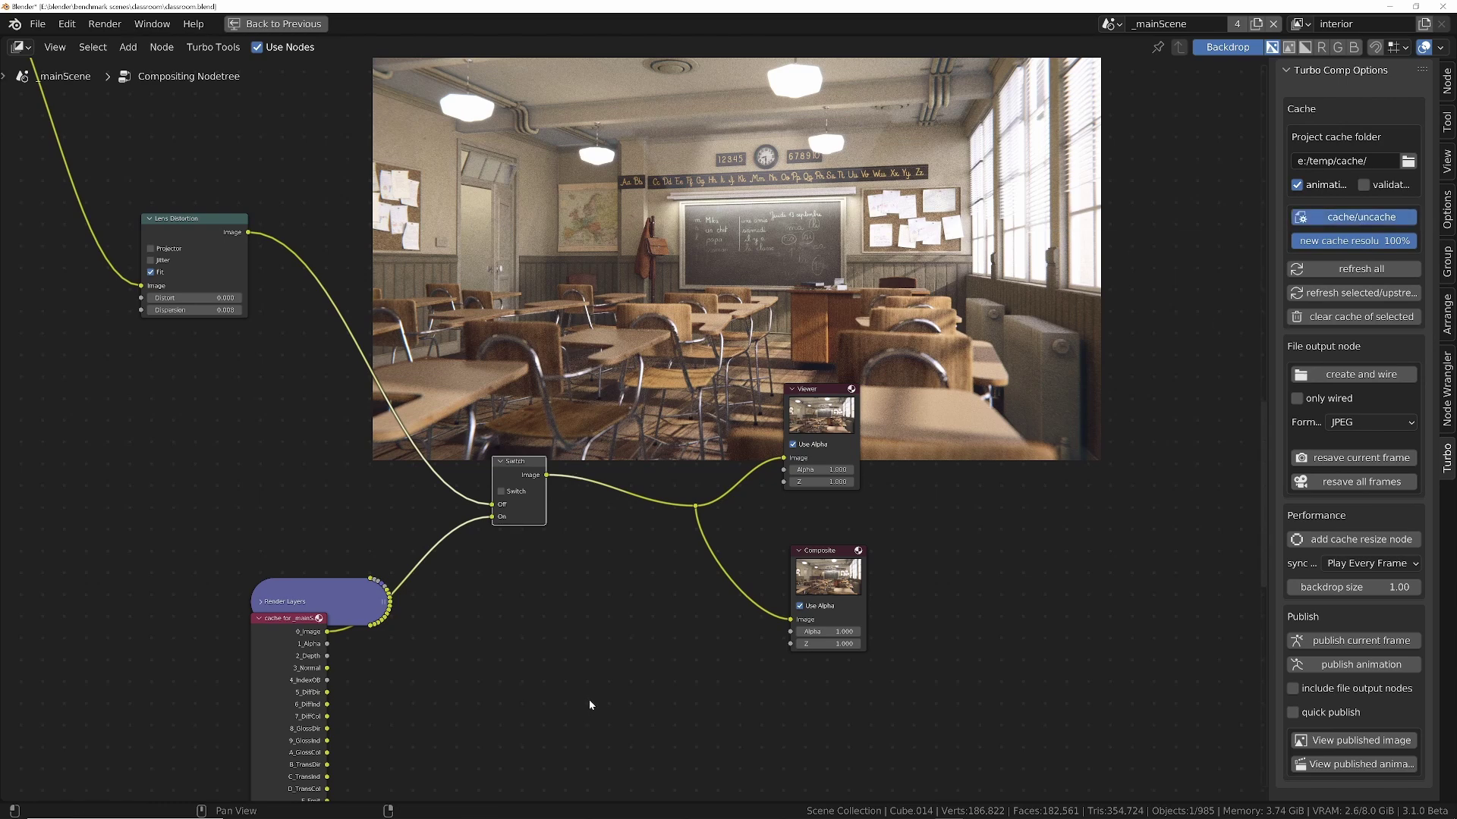
scroll(589, 698, "up", 2)
Try an RGB Curves node between the Switch cache and the outputs, and remove it again while keeping the link.
key("shift+a")
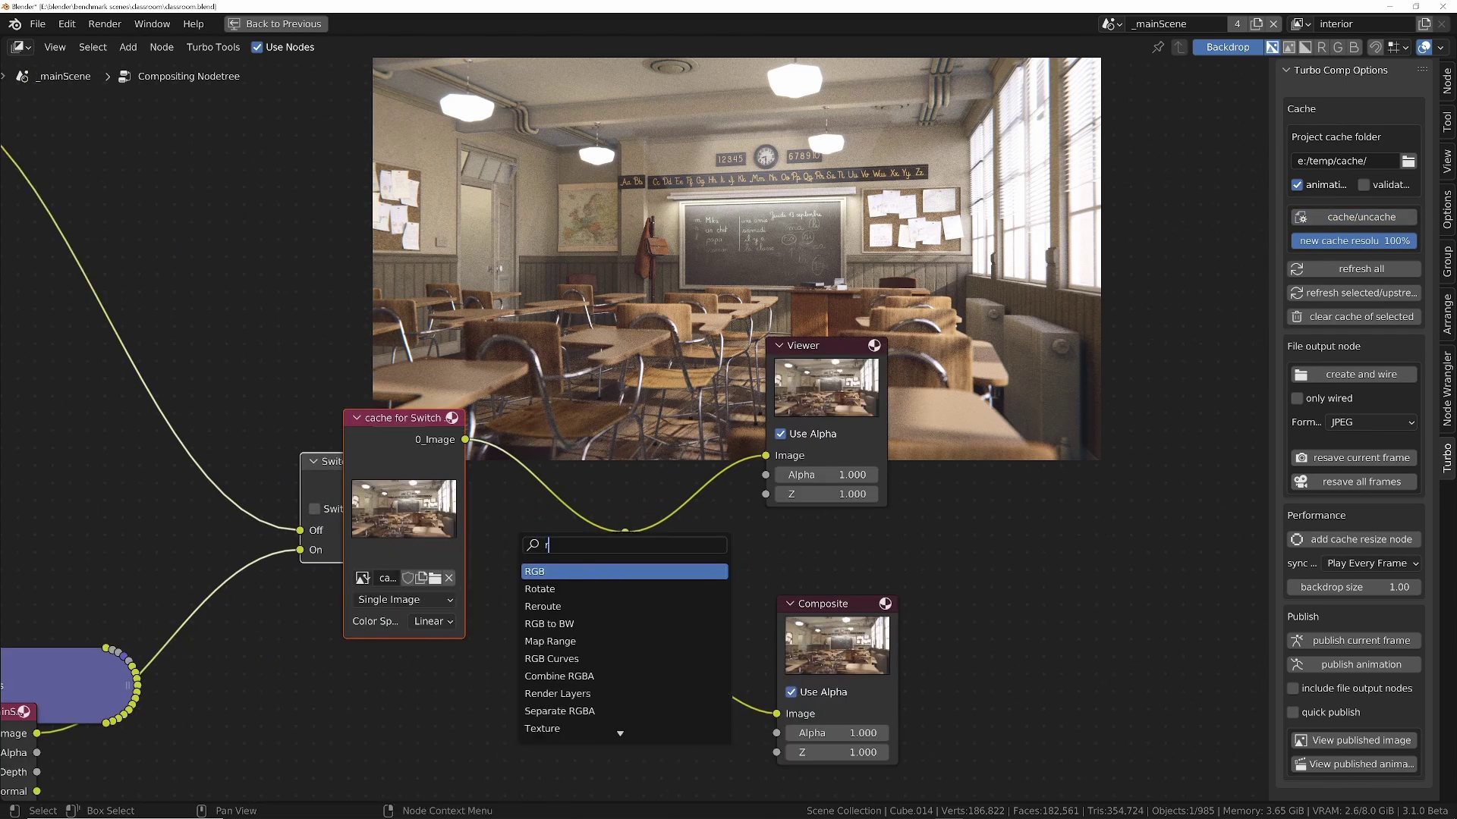
type("rgb")
key("Return")
left_click(597, 573)
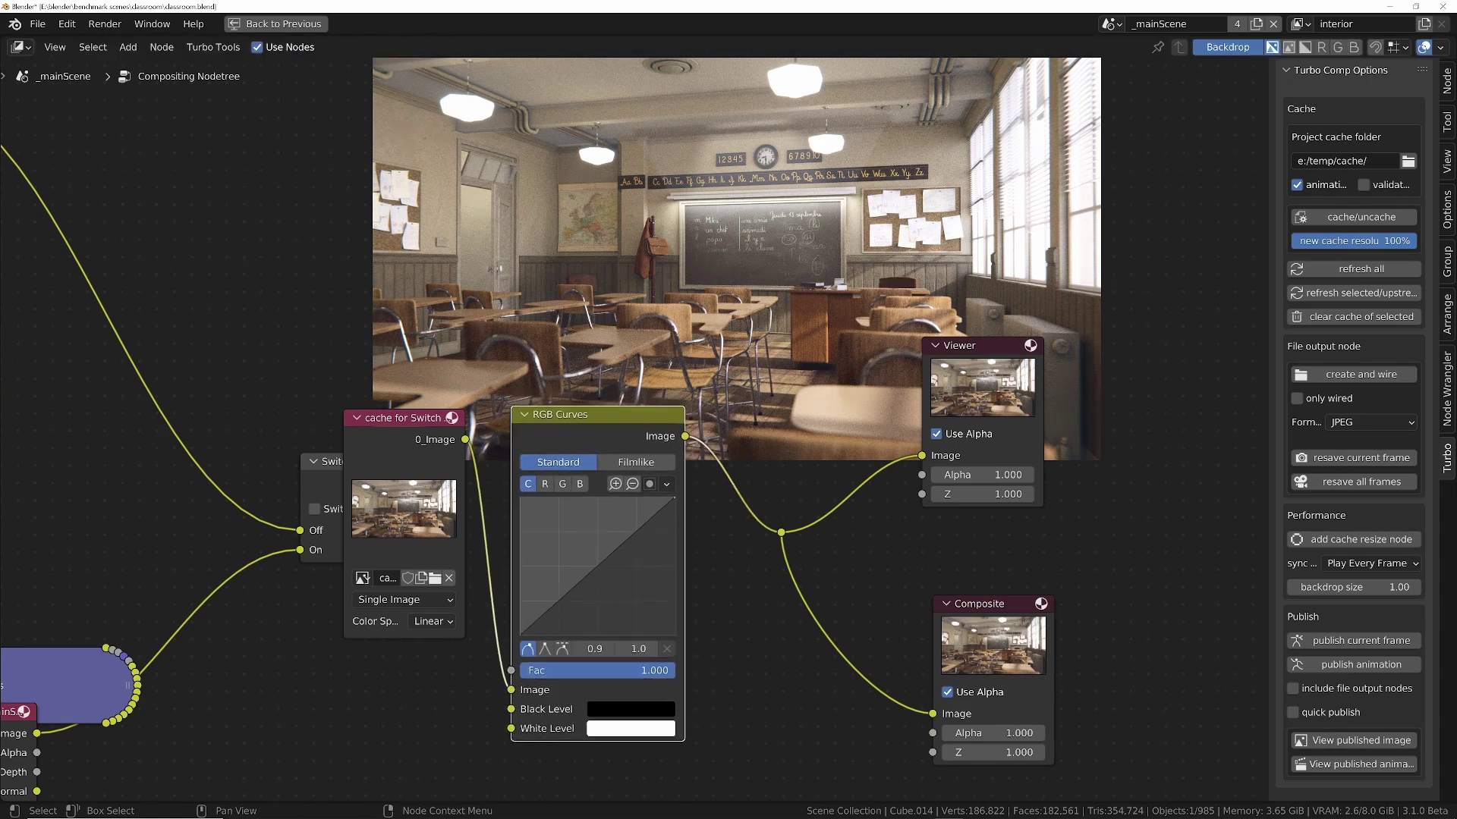
scroll(493, 630, "down", 2)
key("ctrl+x")
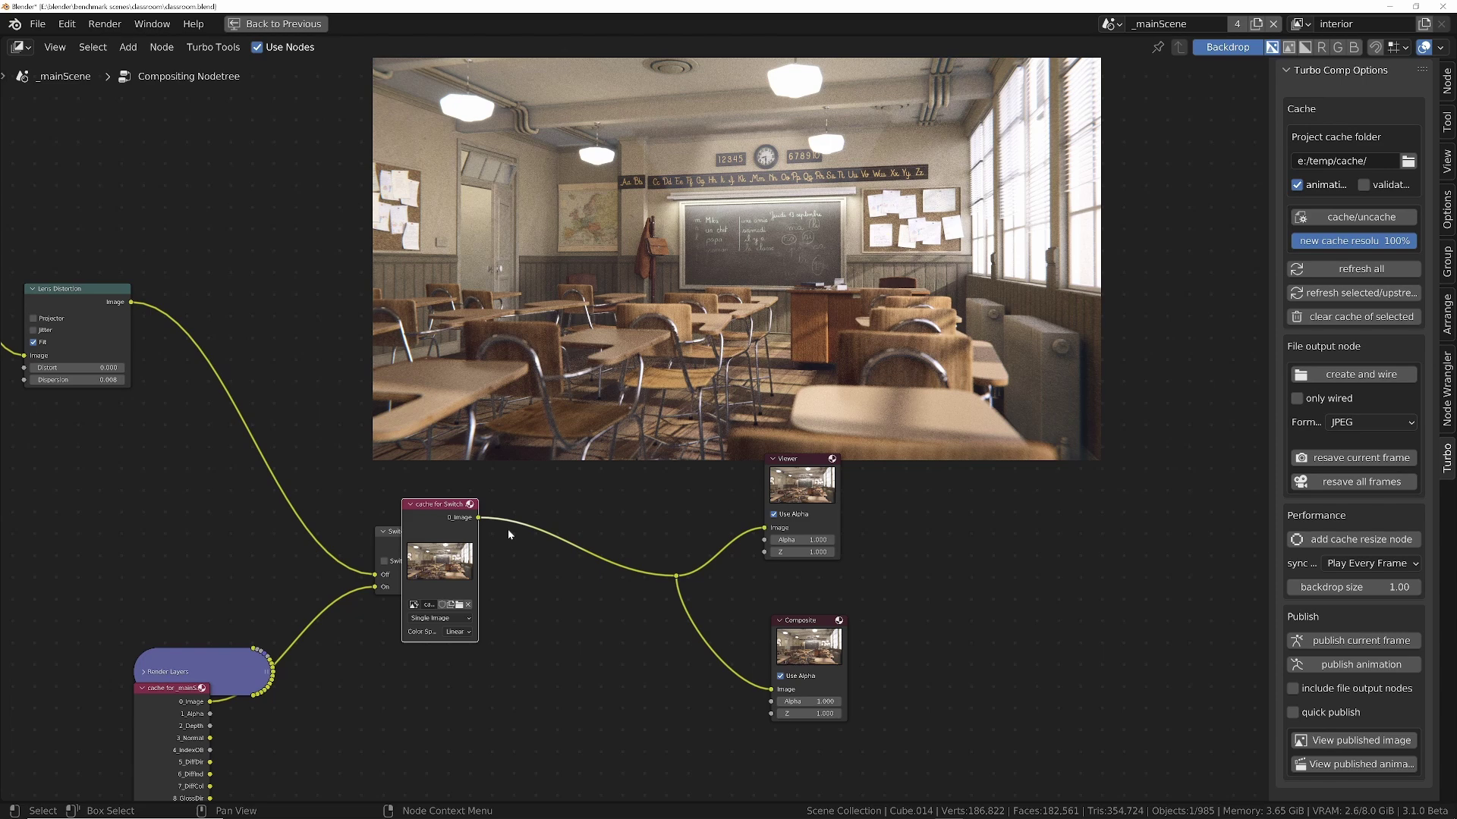
Set the new cache resolution to 30%, add a reroute on the Switch cache's output link and cache that reroute.
middle_click_drag(371, 525, 806, 535)
middle_click_drag(973, 530, 528, 530)
scroll(424, 503, "up", 2)
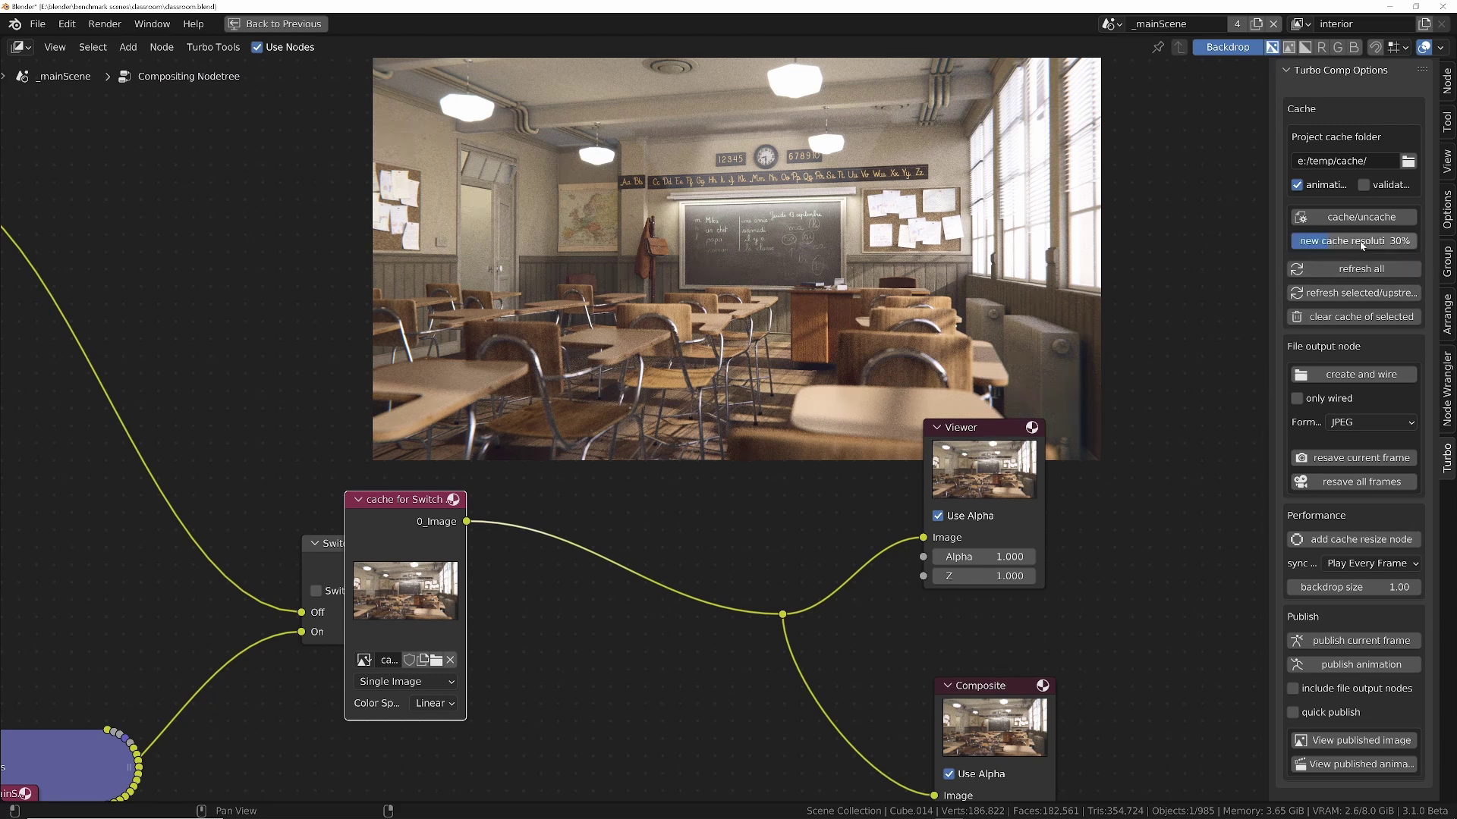
right_click_drag(520, 583, 525, 534, "shift")
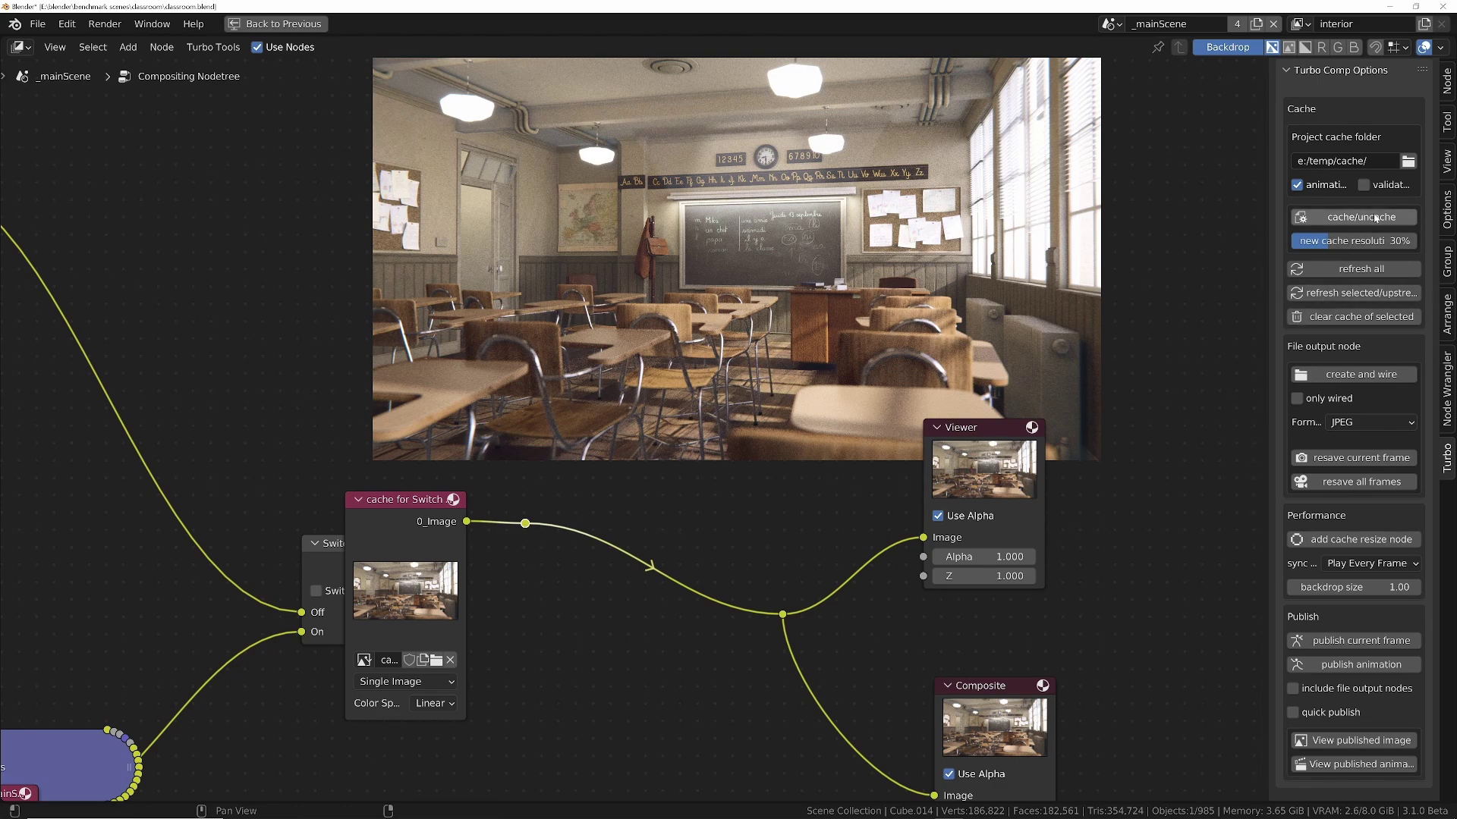
left_click(1361, 217)
scroll(398, 490, "down", 6)
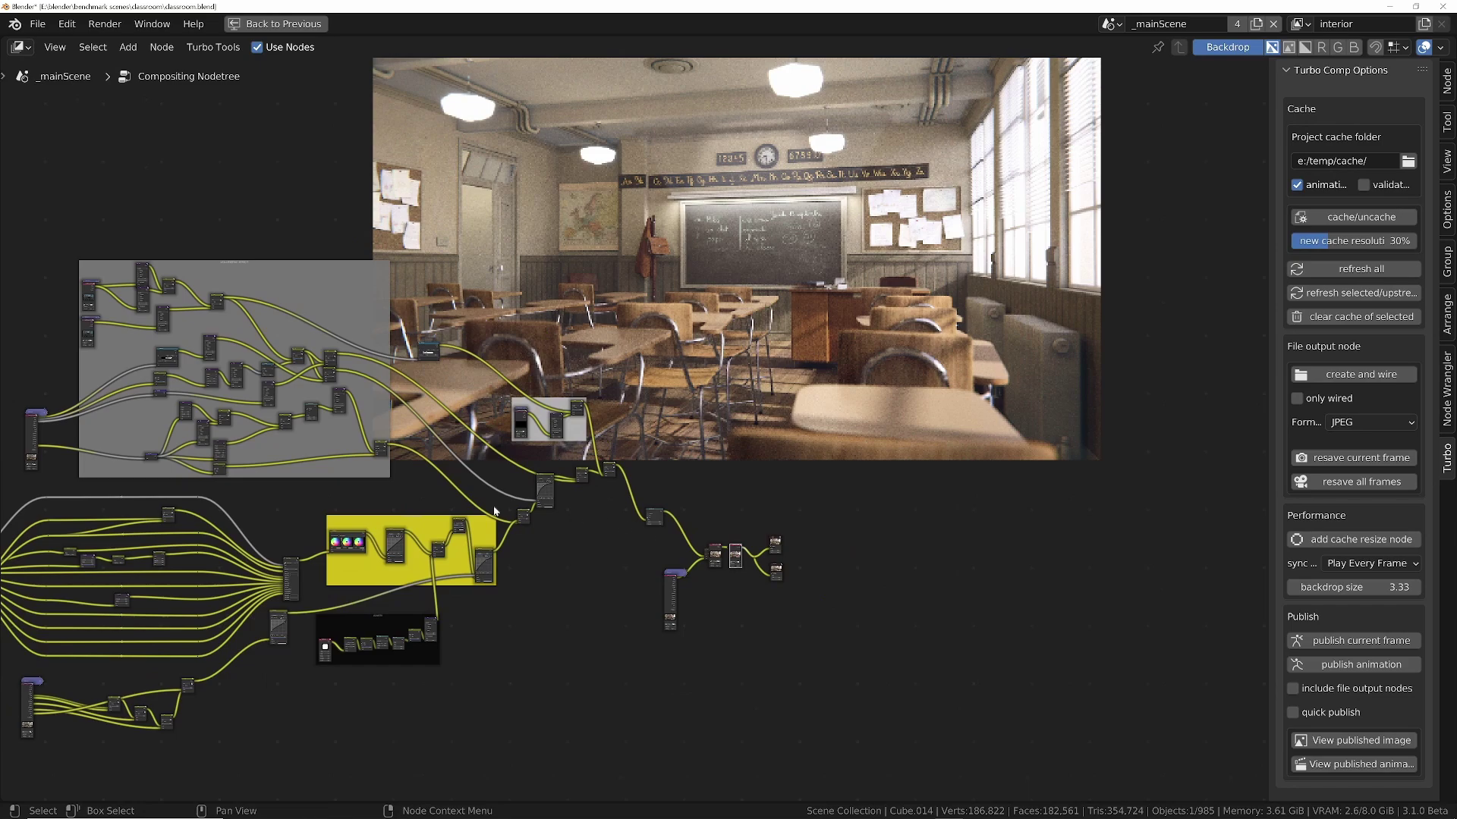
scroll(775, 545, "up", 2)
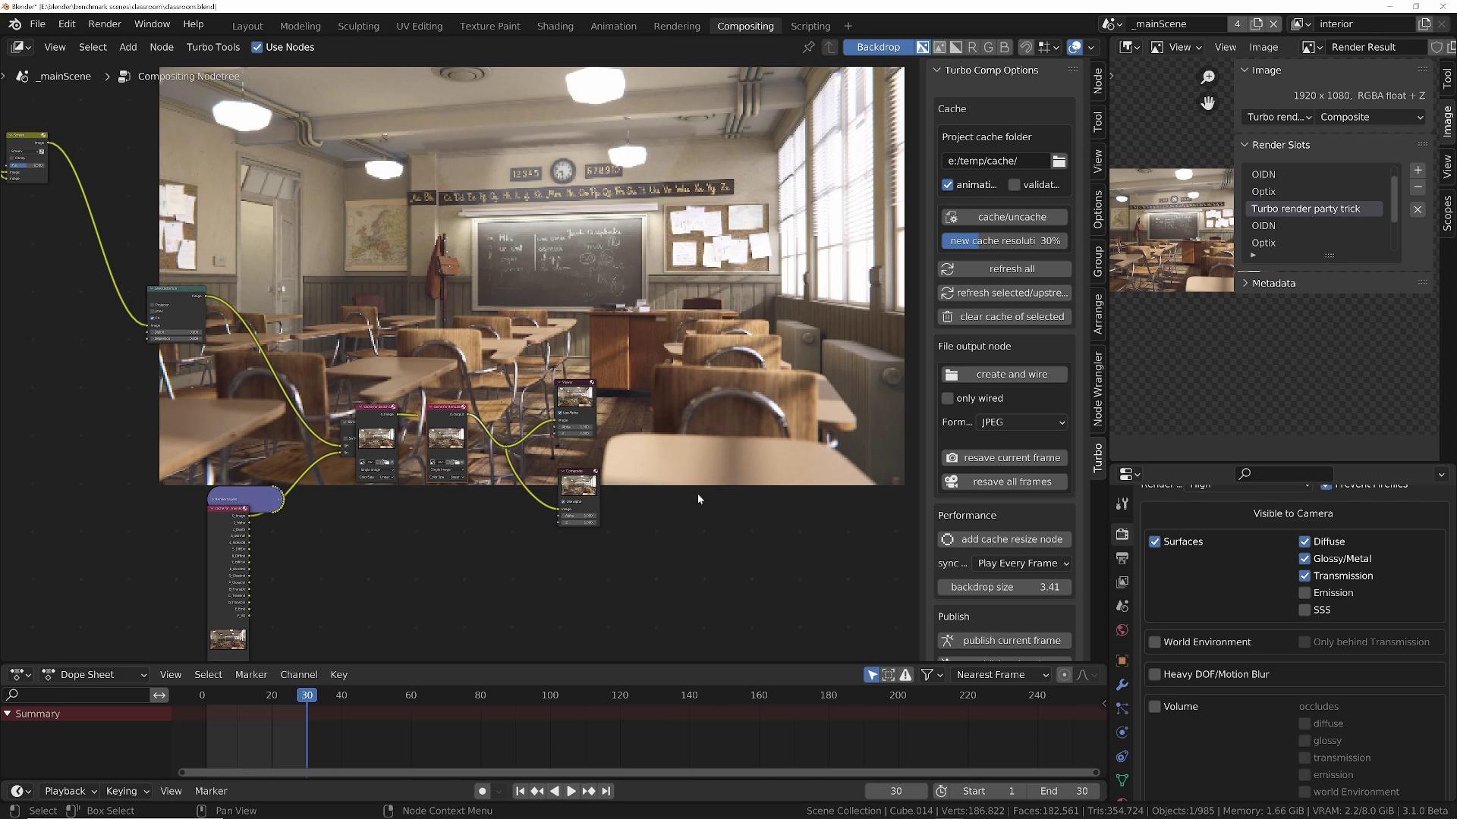
Start animation playback and move the Viewer and Composite nodes farther away from the cache nodes.
key("space")
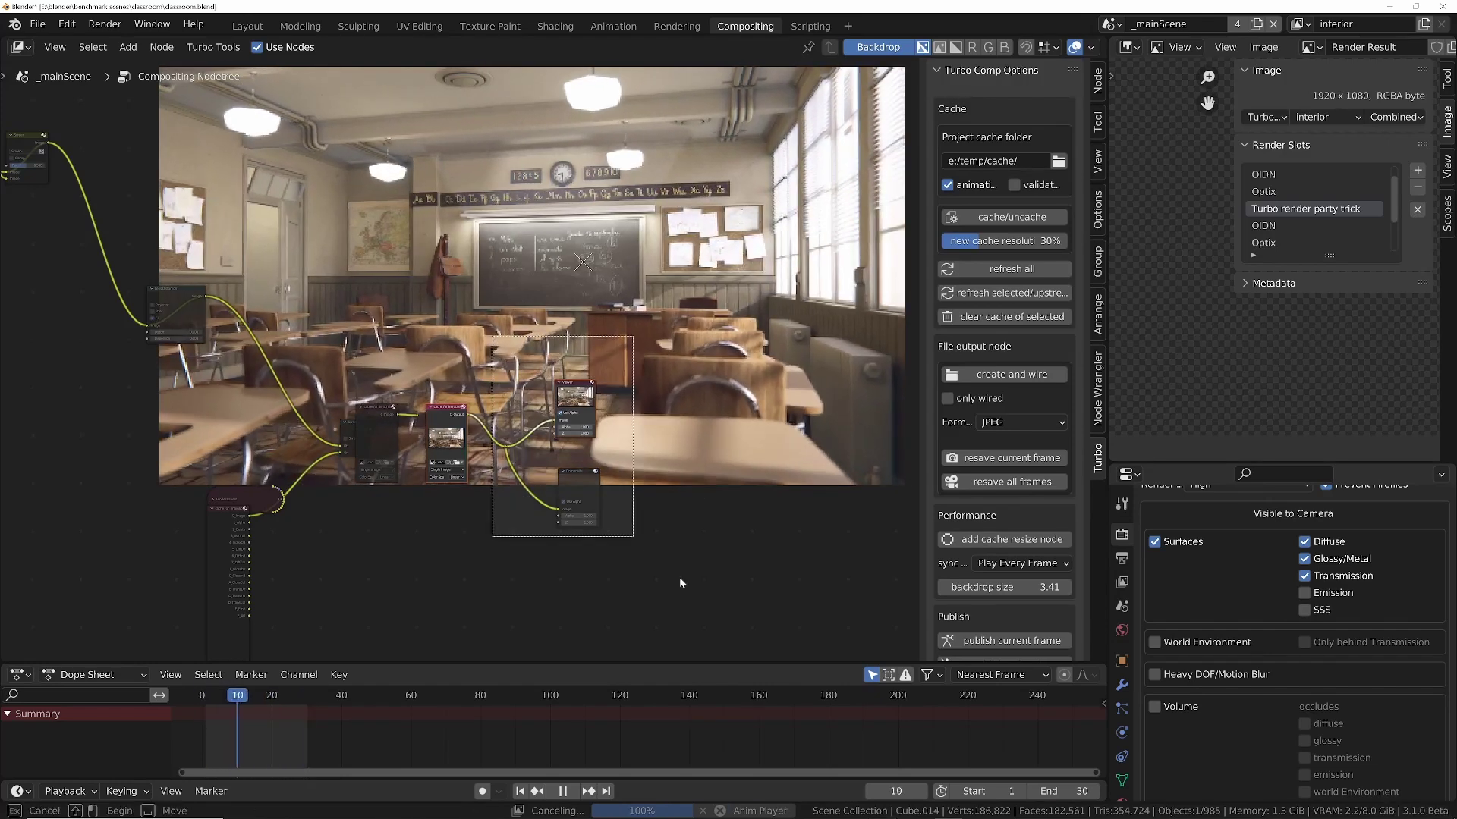
left_click_drag(565, 485, 760, 508)
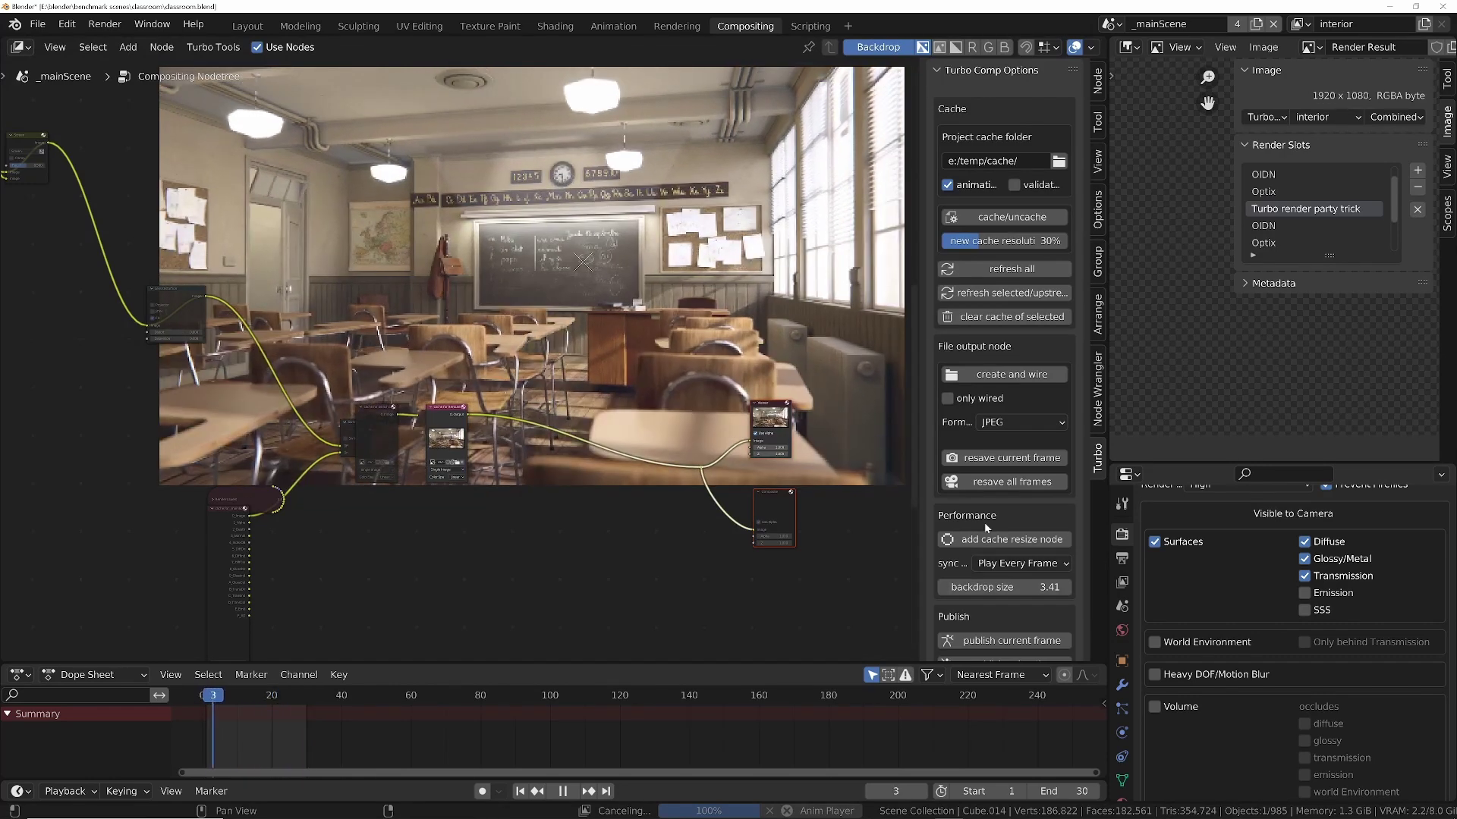
Set the playback sync mode to Frame Dropping in the Turbo performance options.
scroll(1017, 483, "down", 2)
left_click(1020, 492)
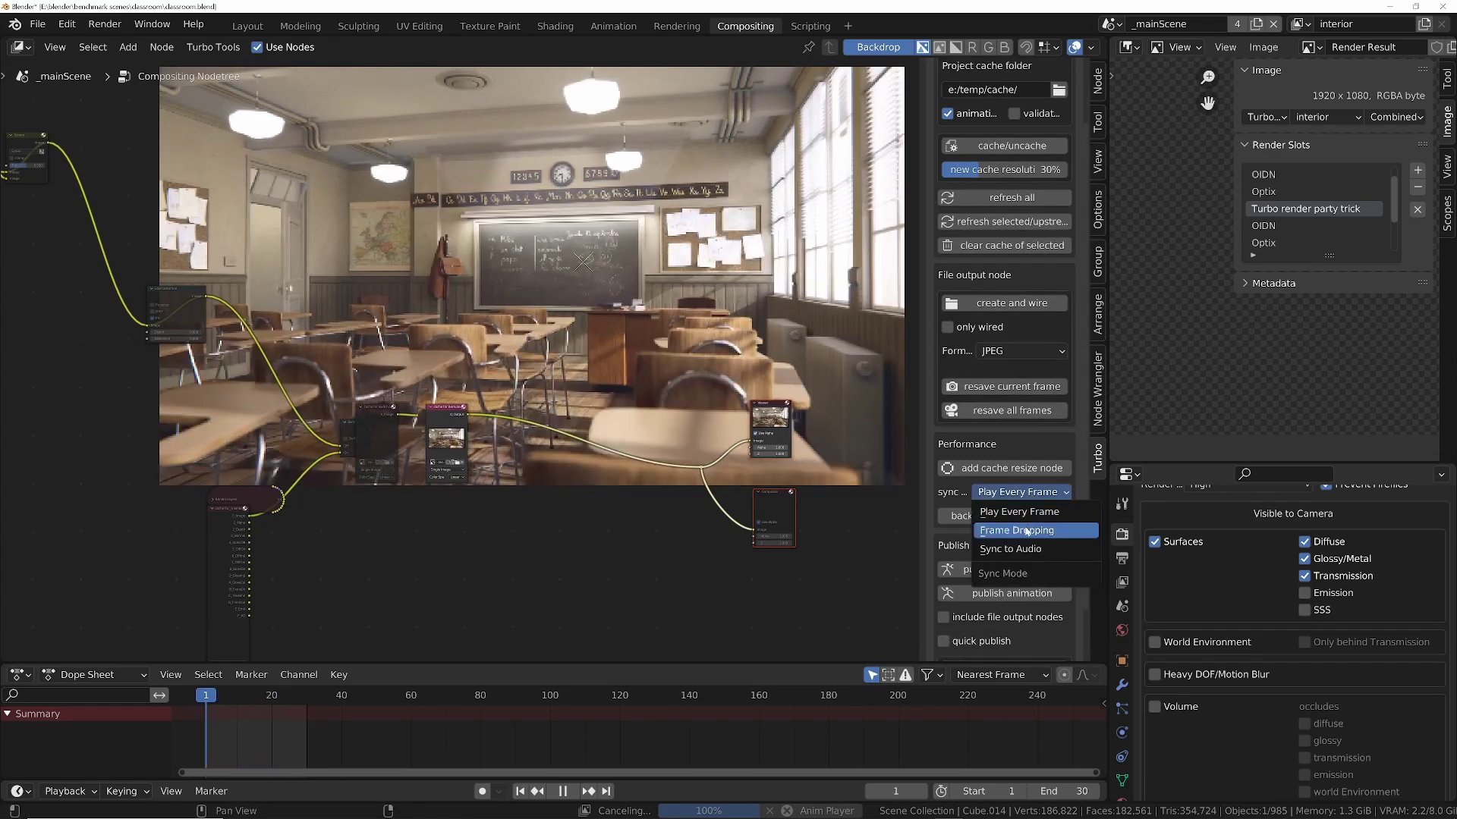
left_click(1021, 530)
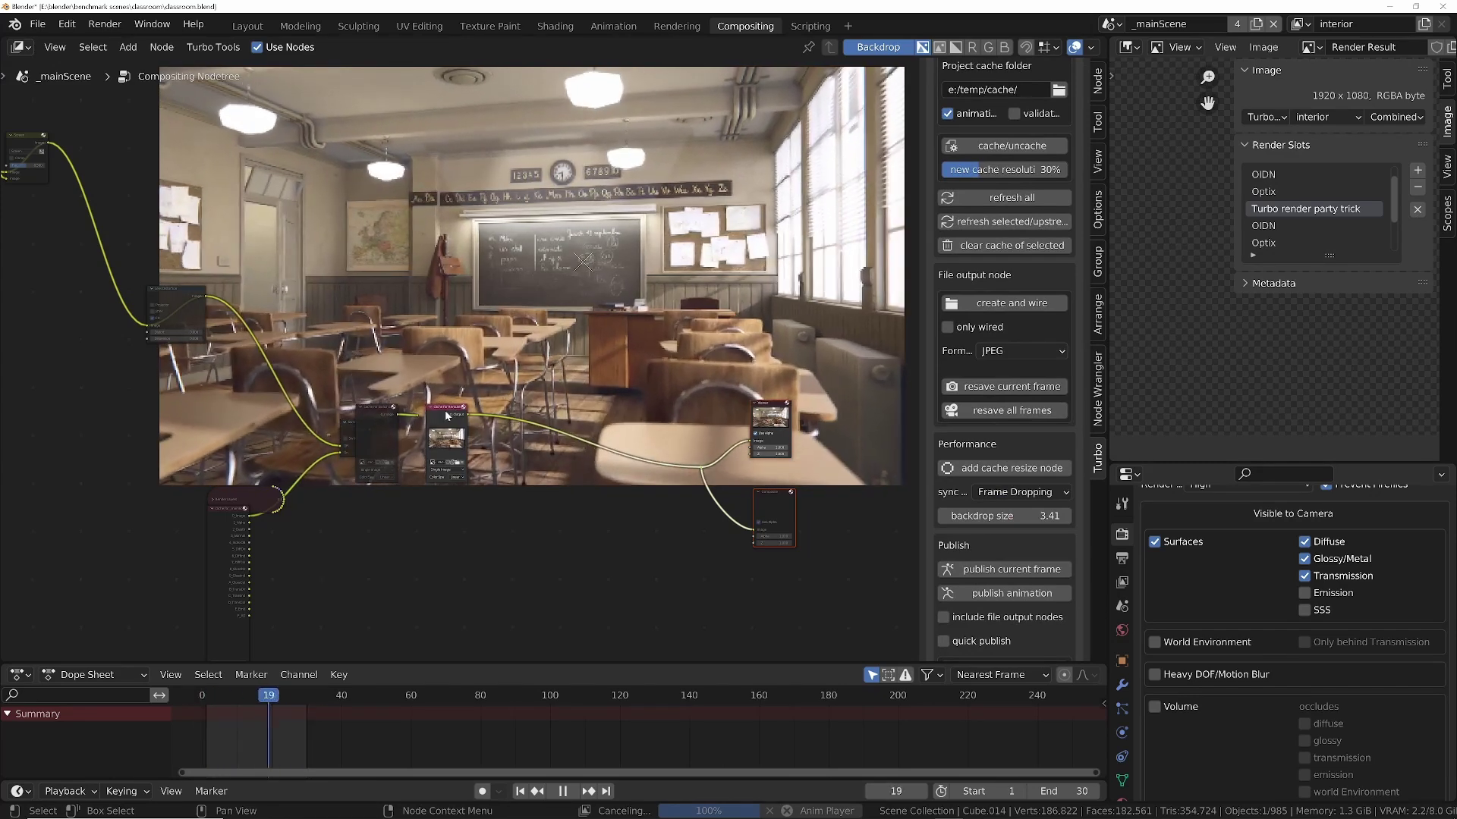
scroll(446, 415, "up", 2)
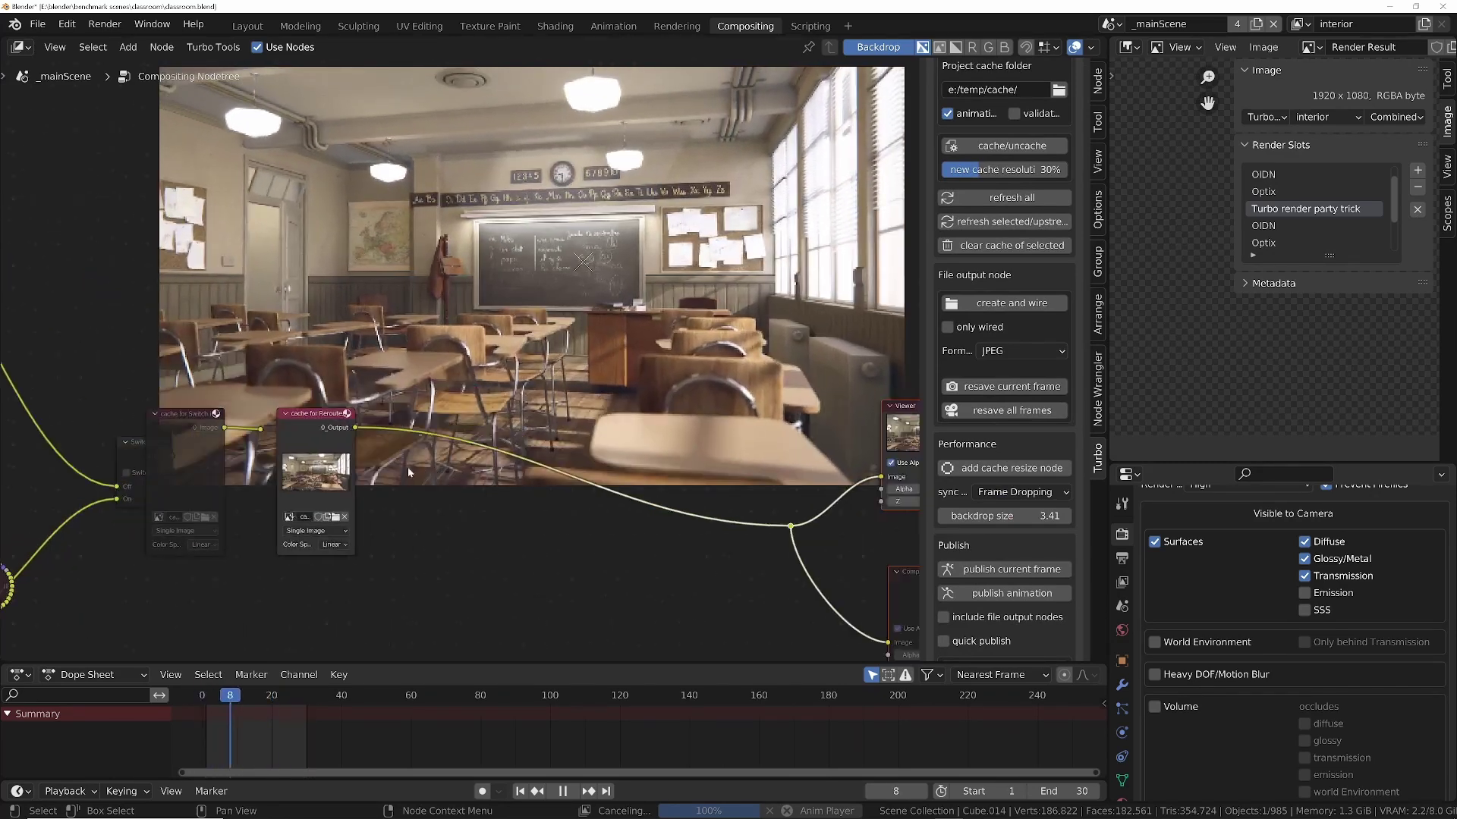
Pause playback to link the reroute cache to the reroute feeding the outputs, and set the backdrop size to 1.15.
key("space")
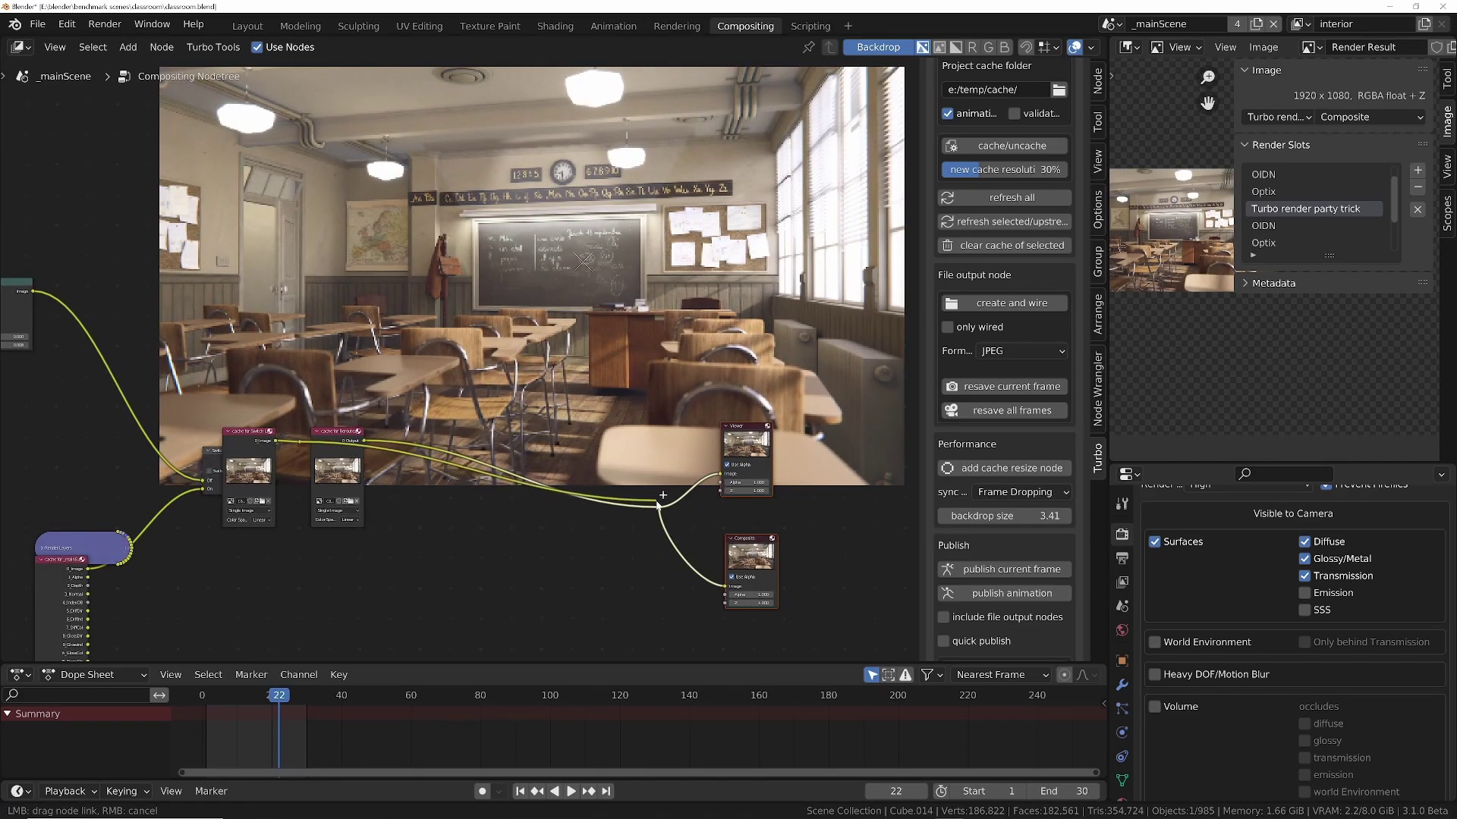
left_click_drag(660, 509, 659, 507)
left_click_drag(1033, 523, 784, 482)
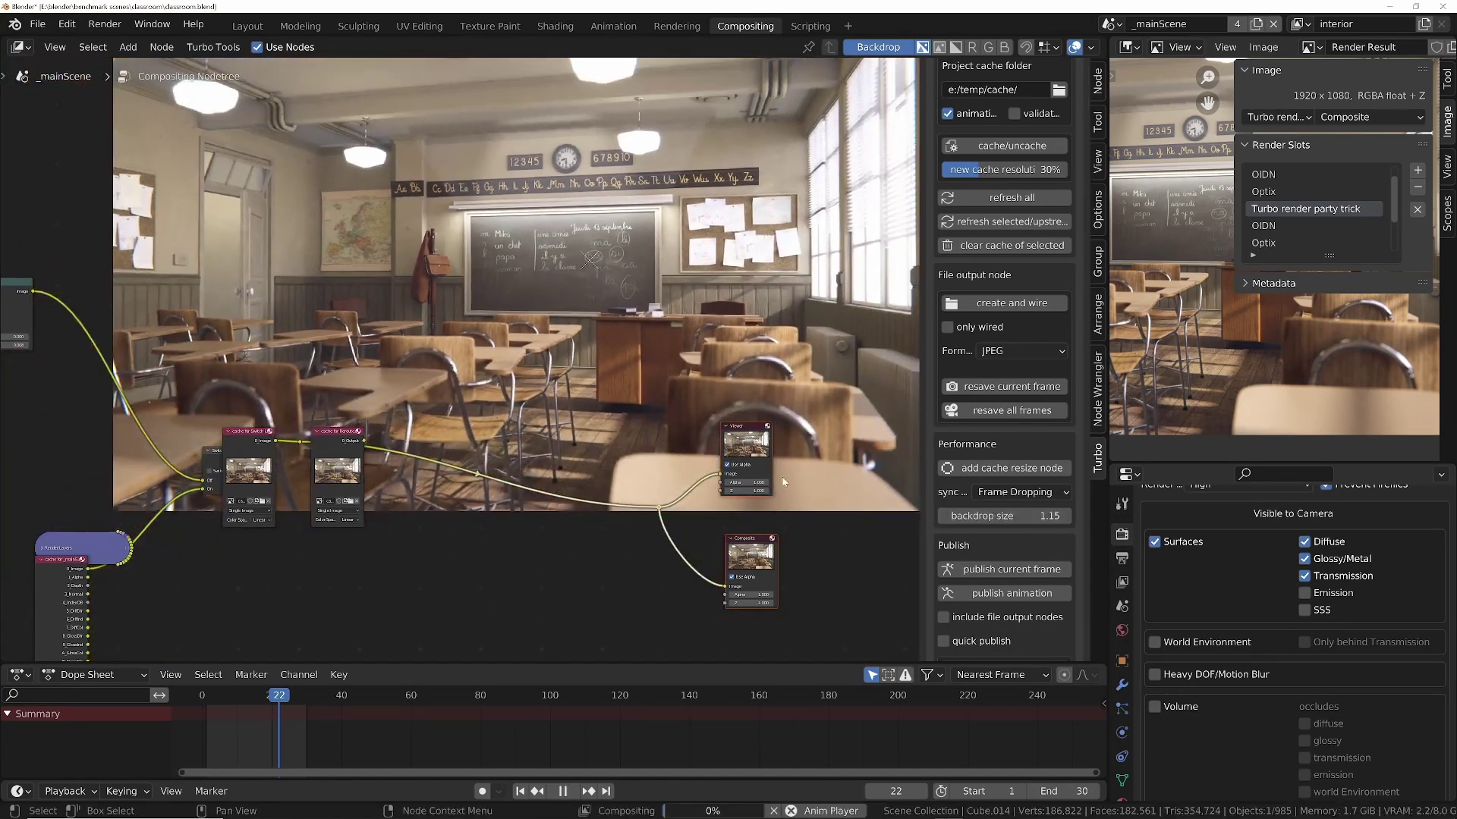
Restart playback, try the Play Every Frame sync mode and switch back to Frame Dropping.
key("space")
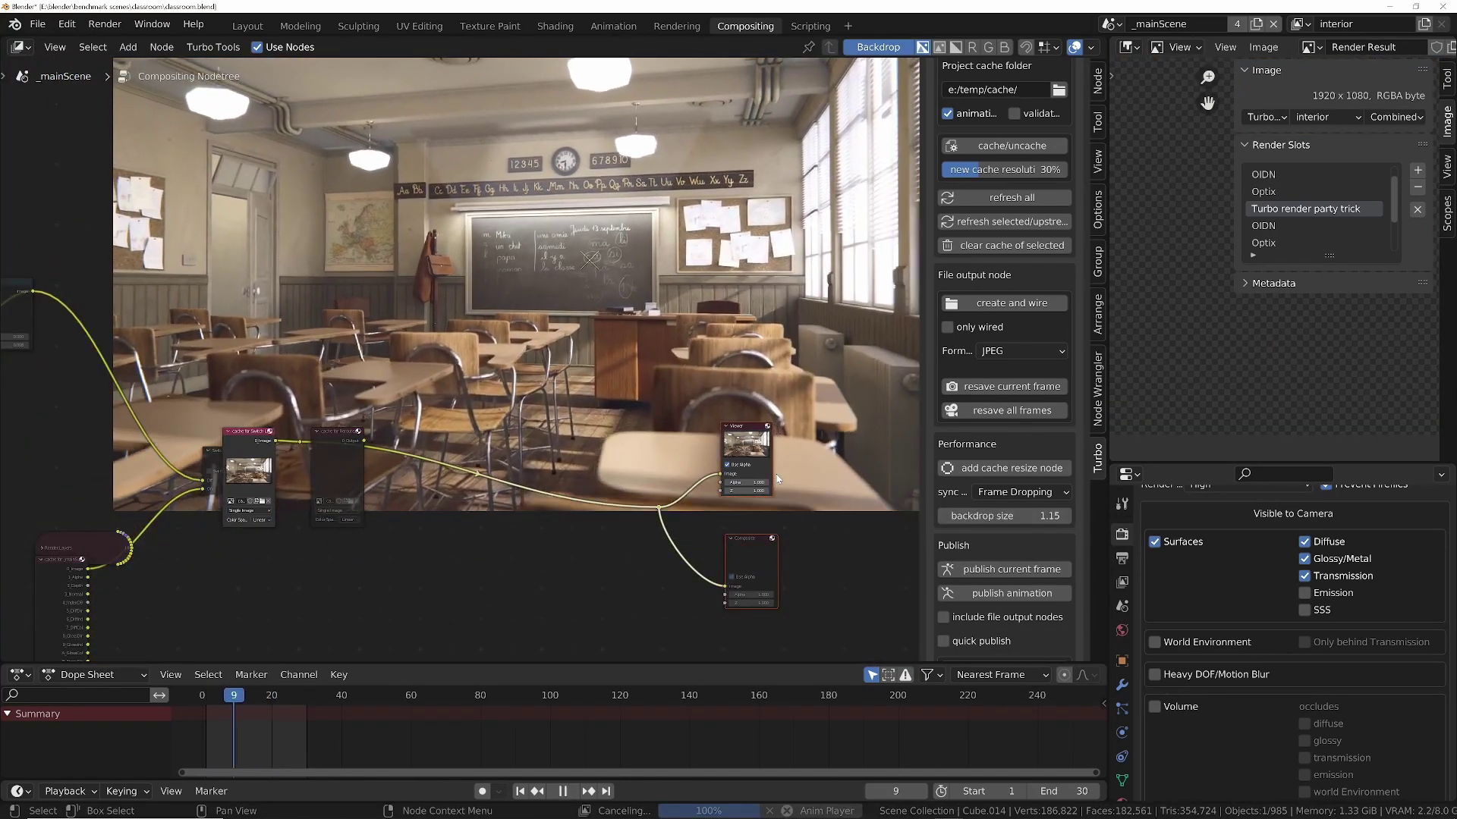
left_click(1020, 492)
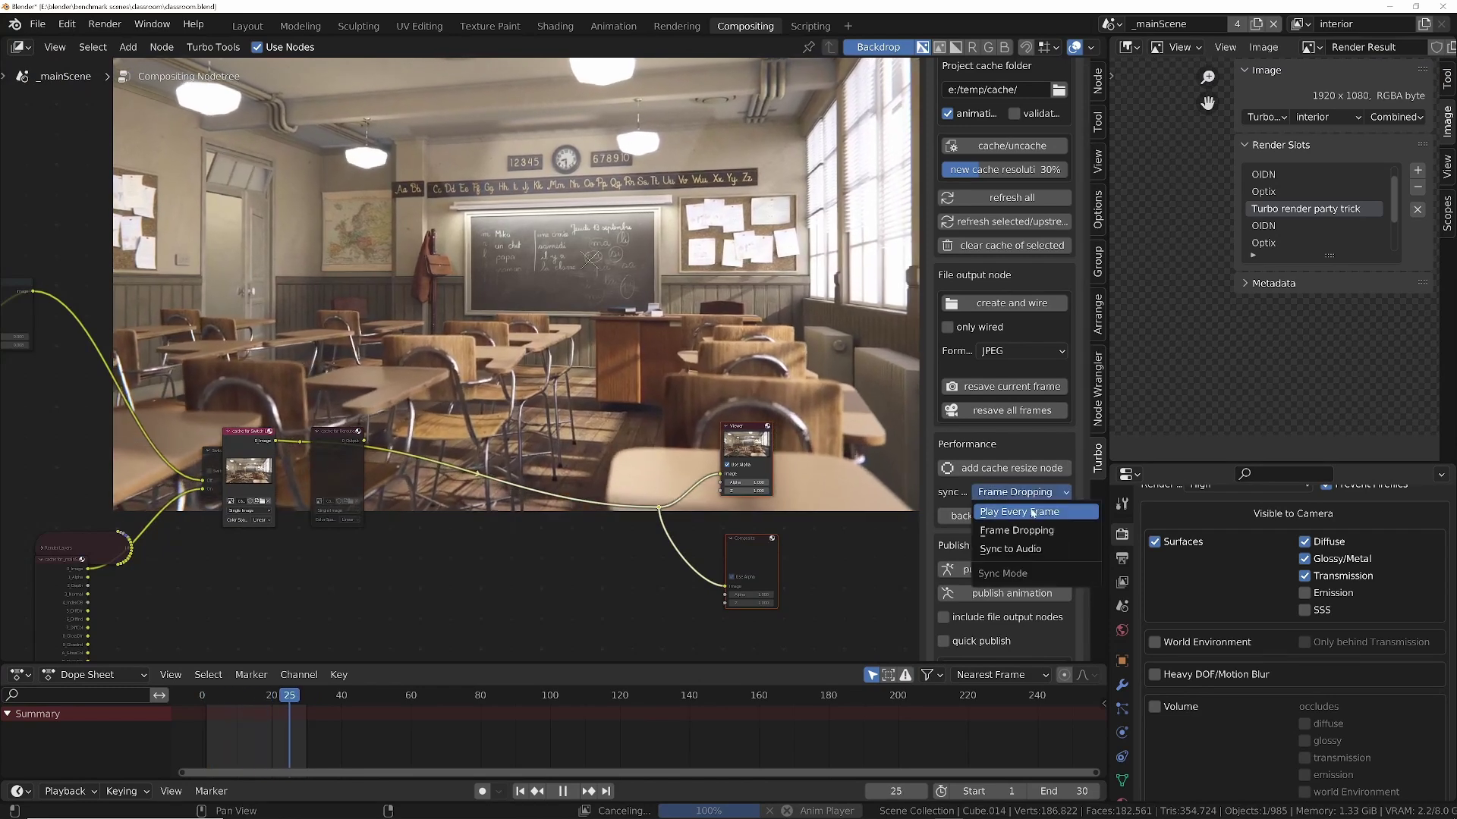
left_click(1051, 512)
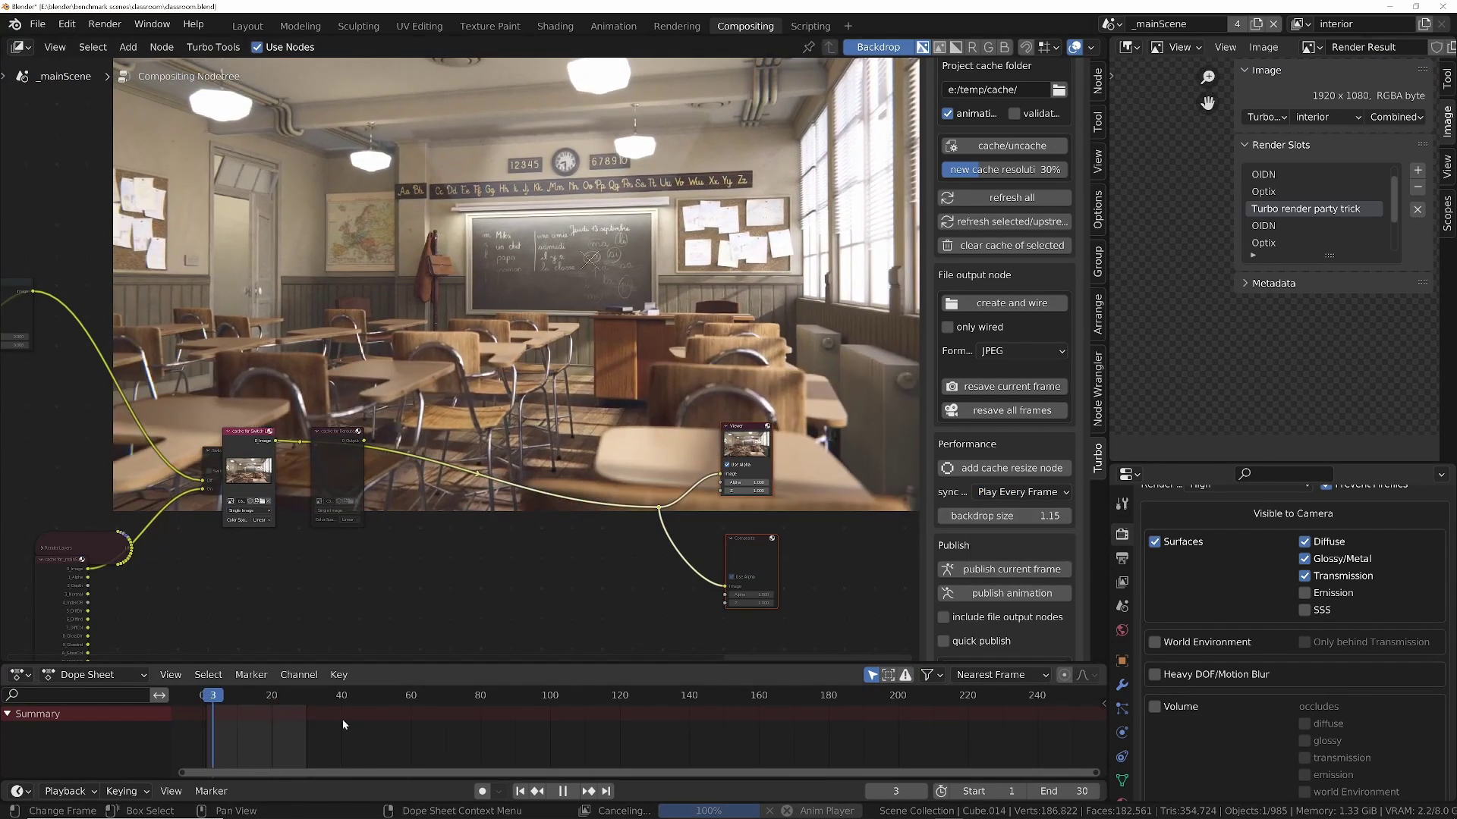
left_click(1030, 494)
left_click(1008, 529)
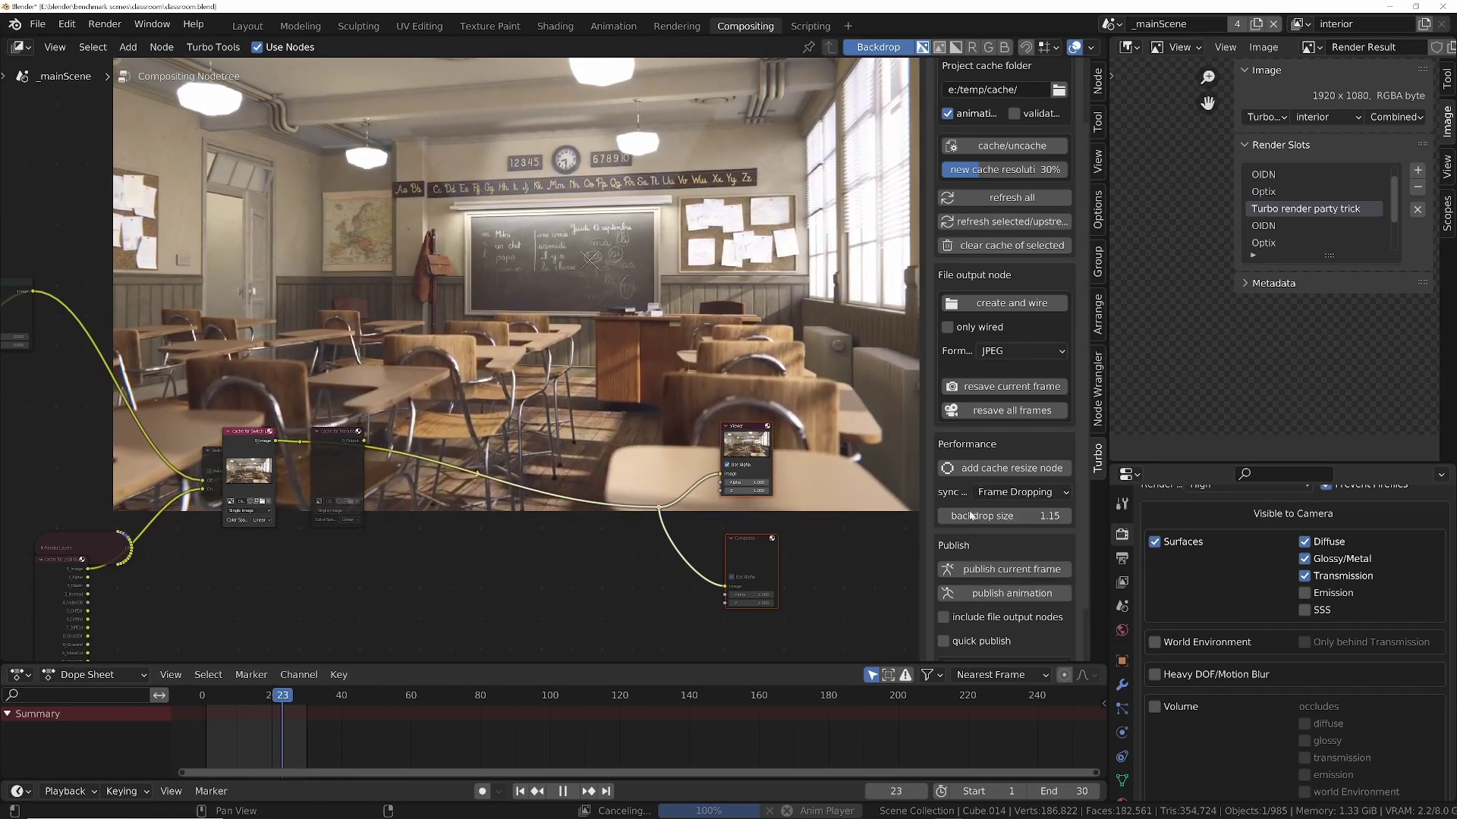
Try a scene frame rate of 240 fps during playback and set it back to 25 fps.
left_click(1122, 558)
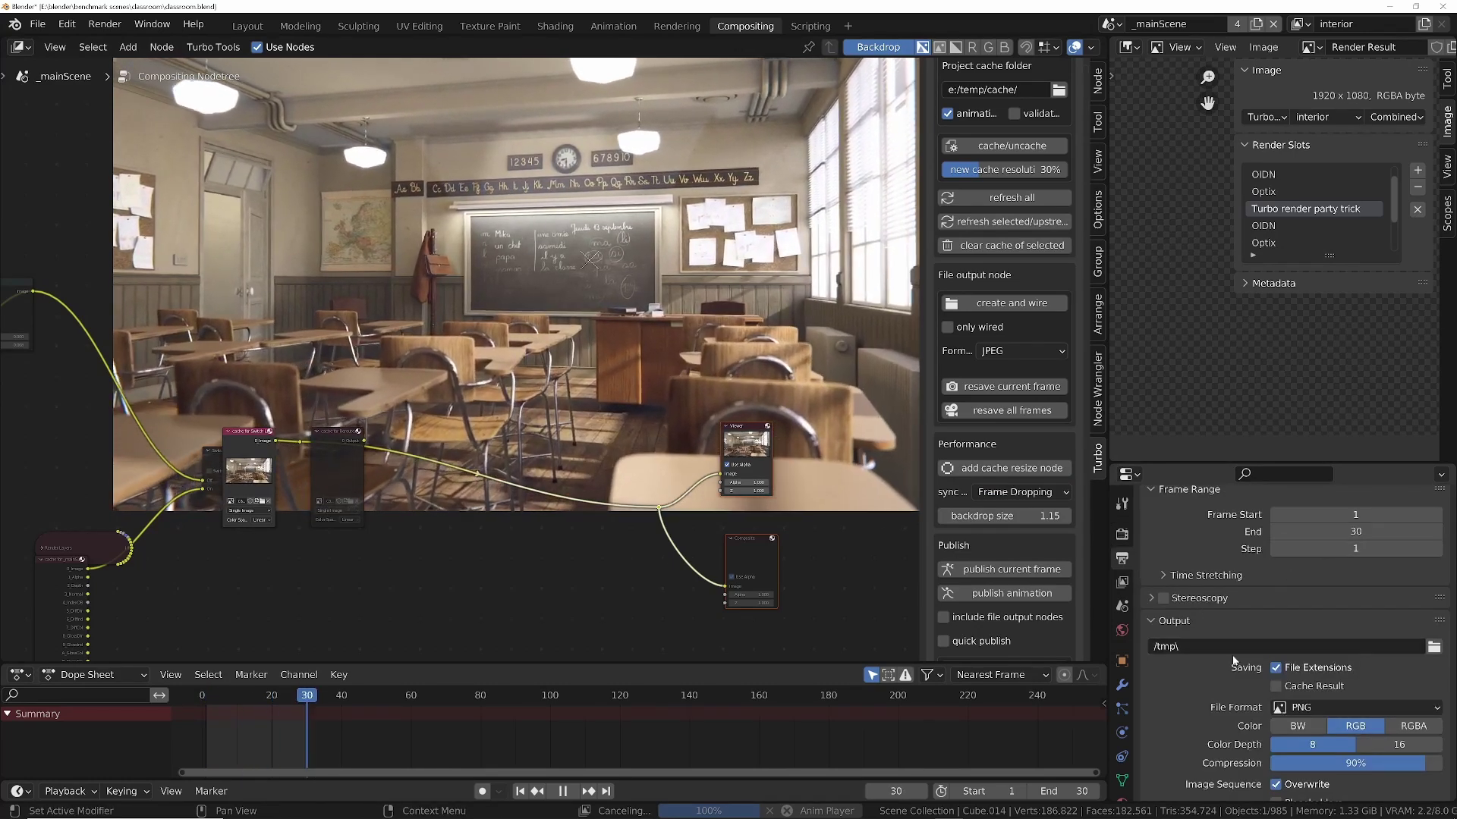
scroll(1233, 661, "up", 5)
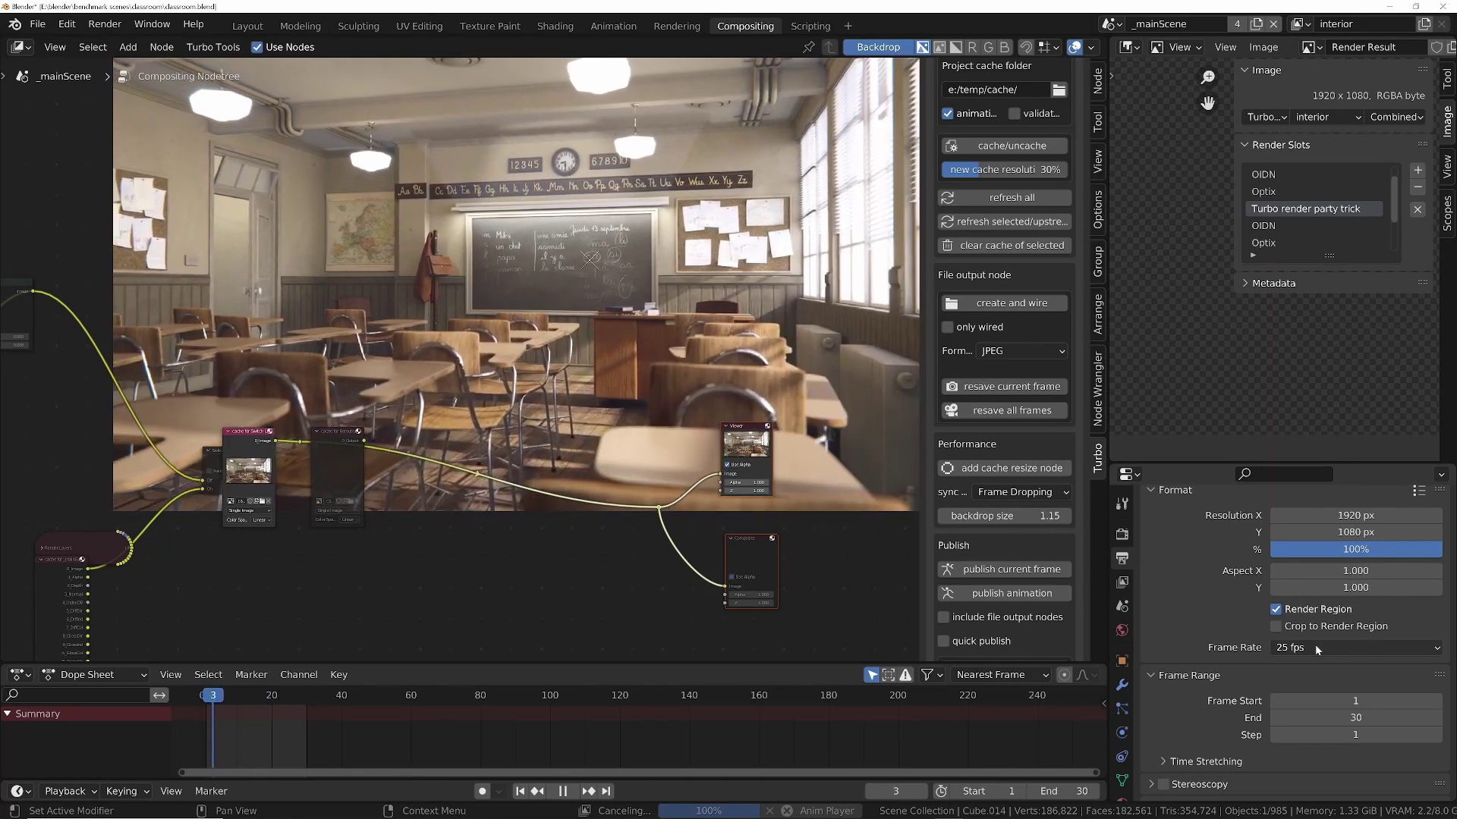
left_click(1316, 647)
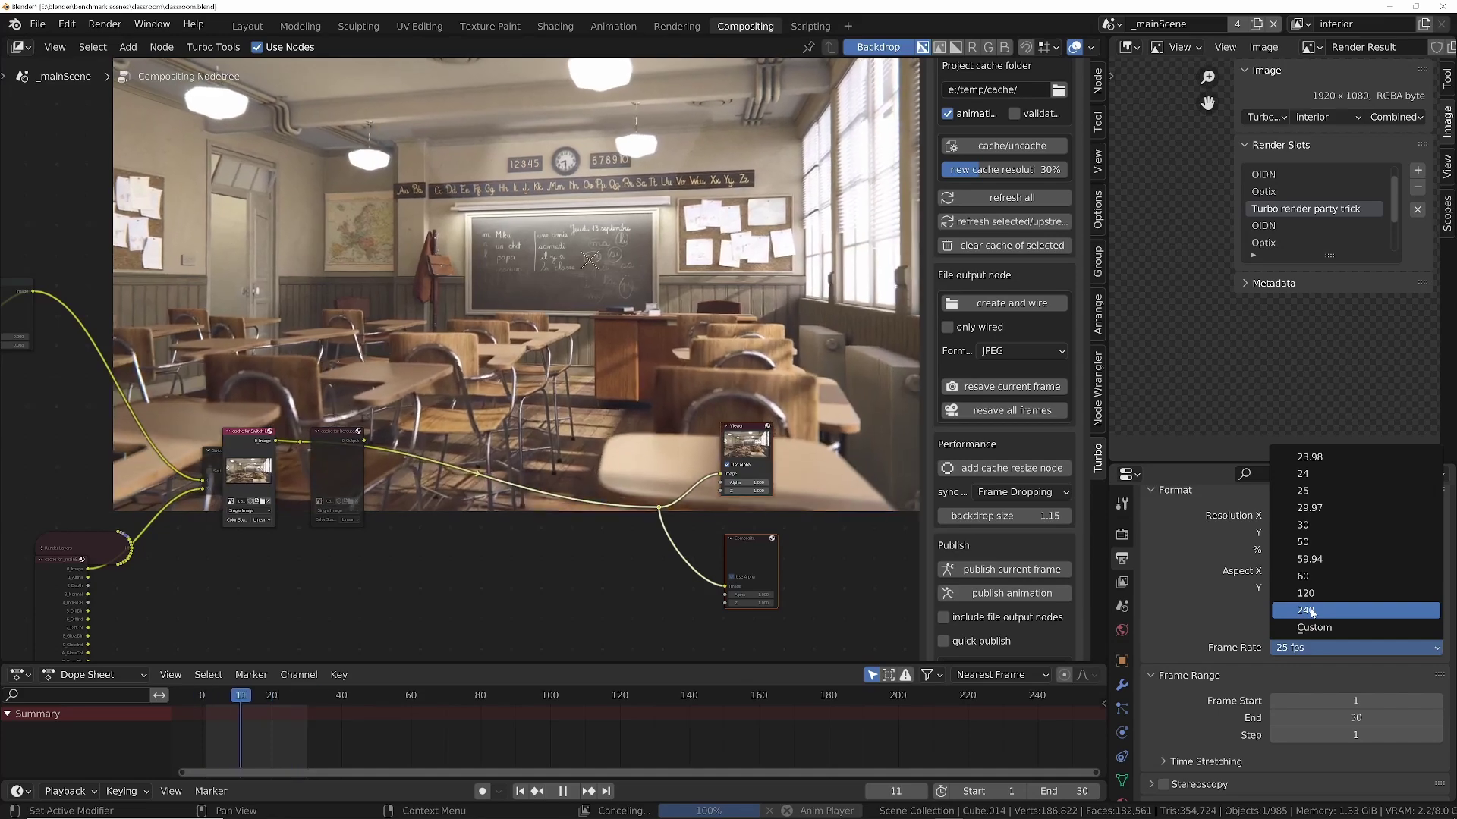
left_click(1312, 611)
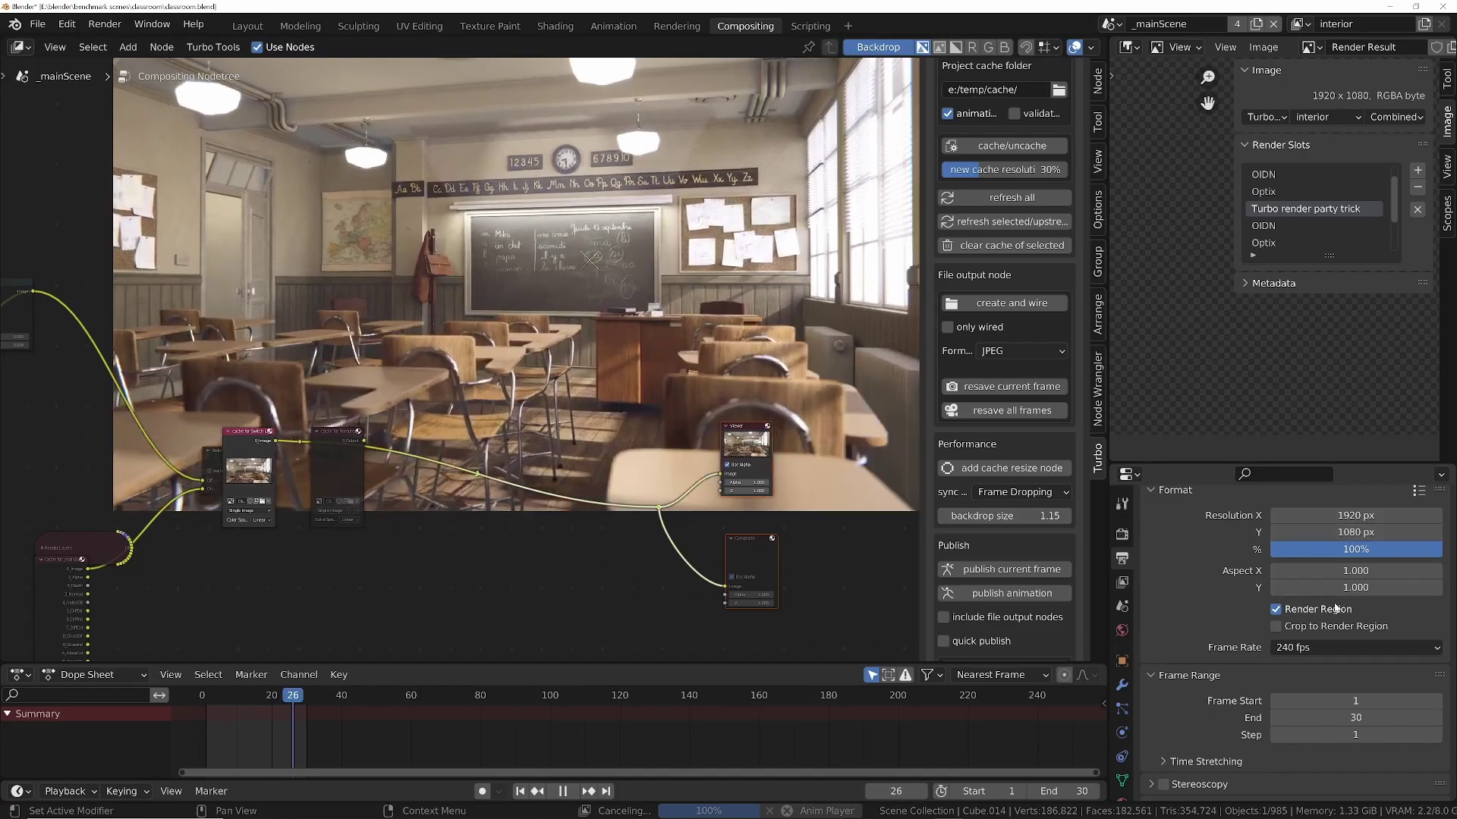
left_click(1318, 648)
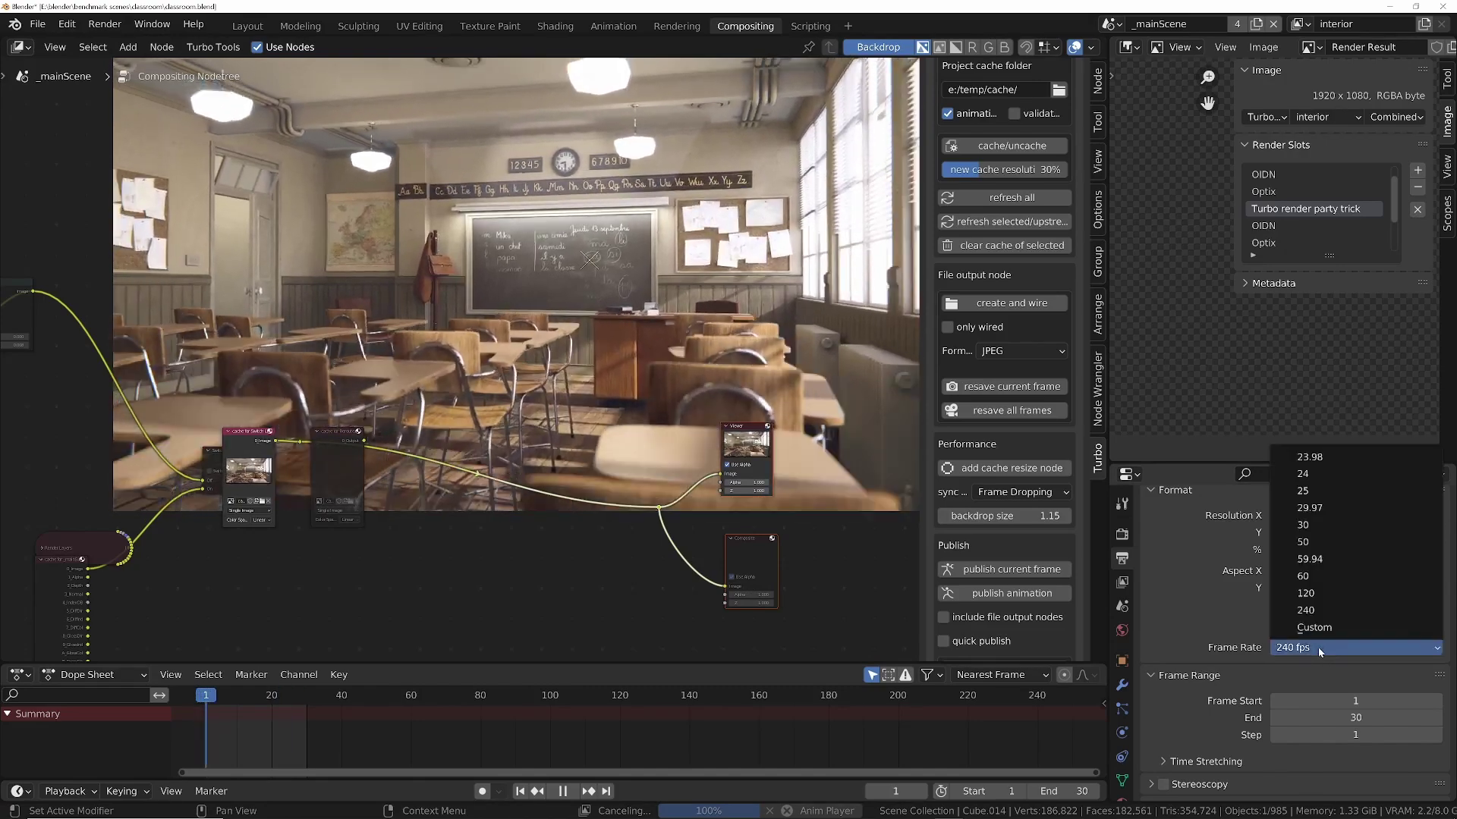
left_click(1301, 491)
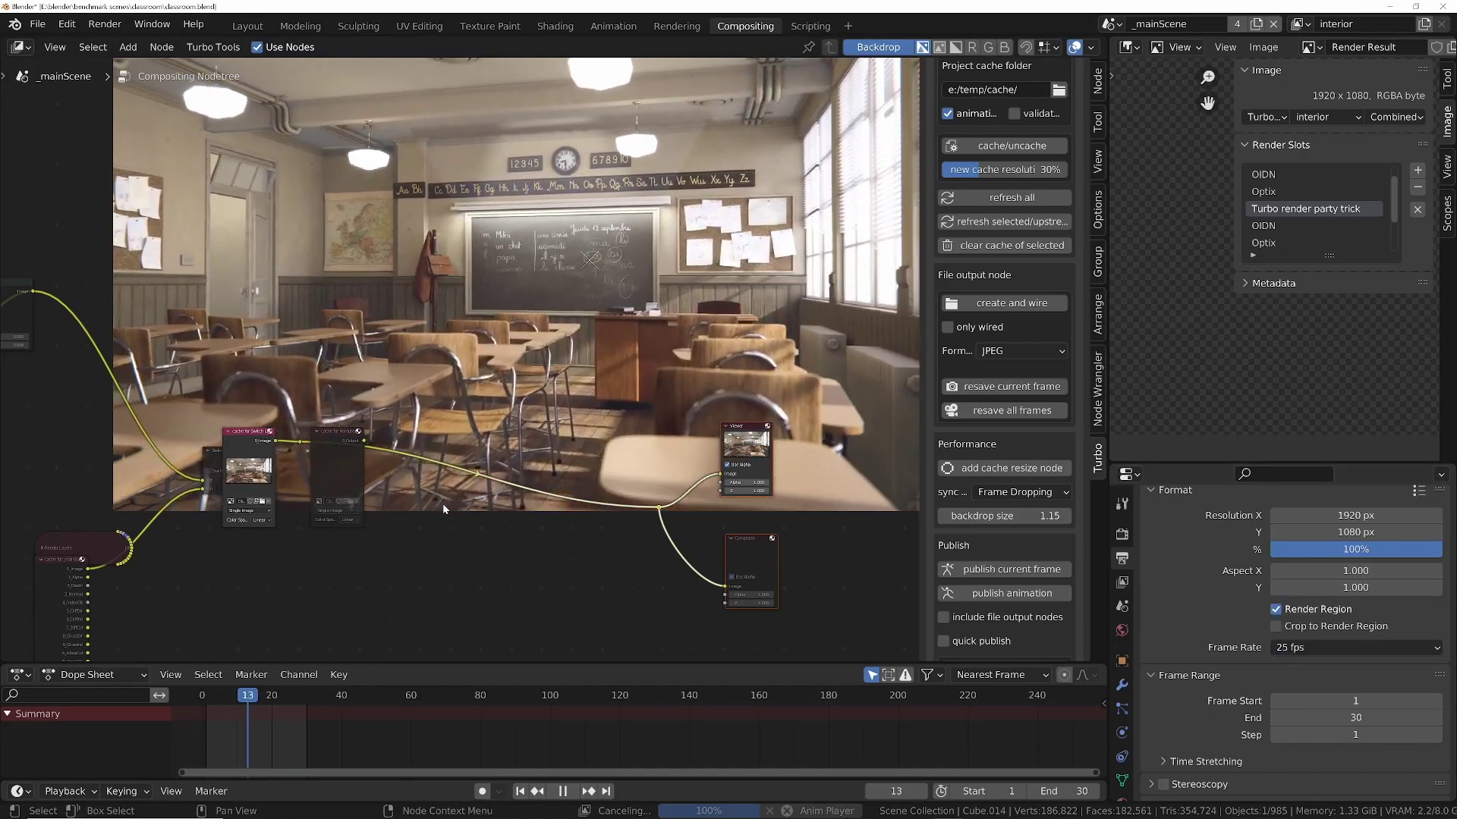
Insert an RGB Curves node between the reroute cache and the outputs, and bend its curve into a contrast-raising S shape during playback.
scroll(443, 503, "up", 3)
key("shift+a")
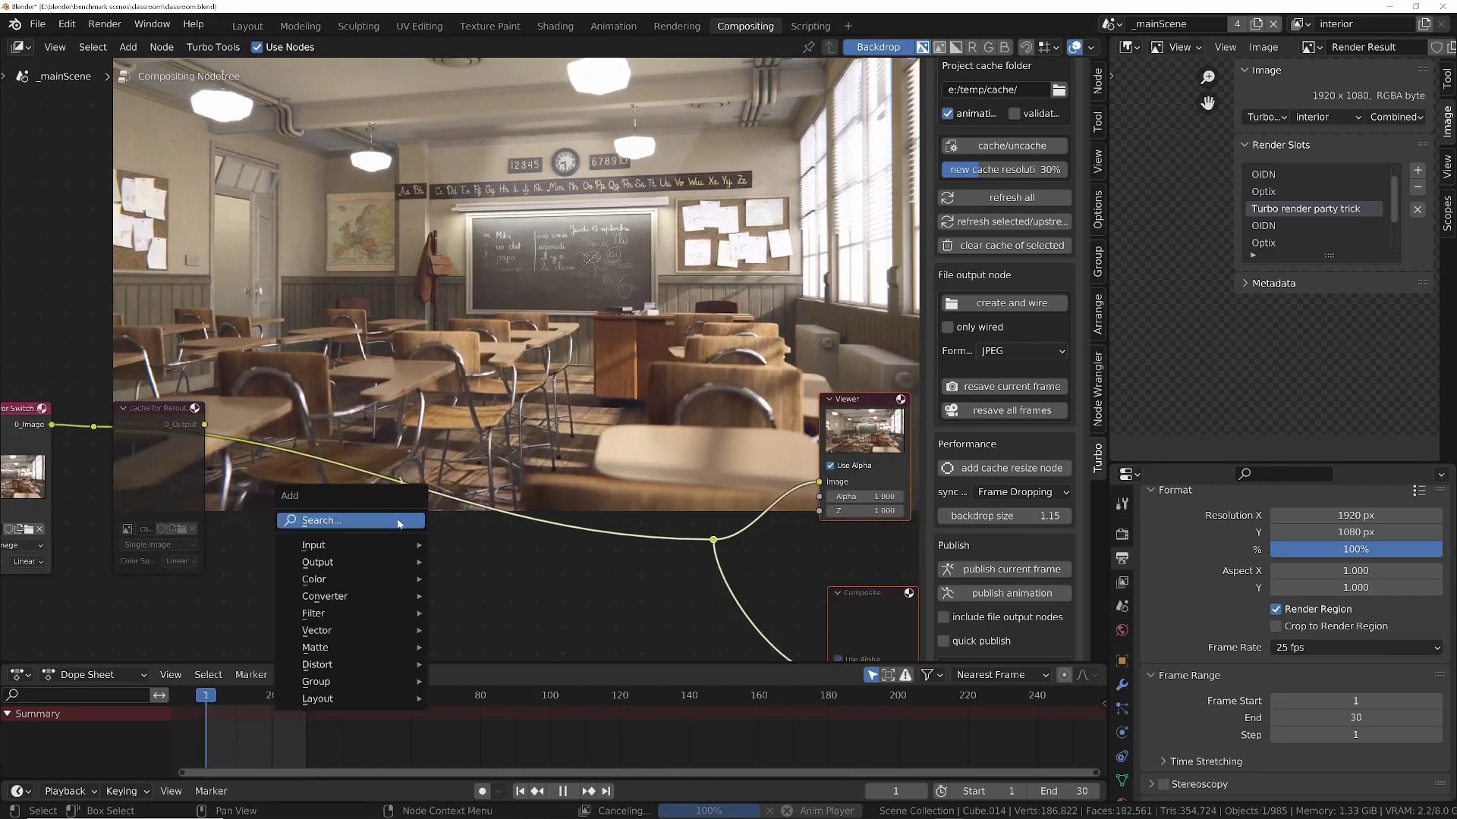
left_click(397, 521)
type("rgb")
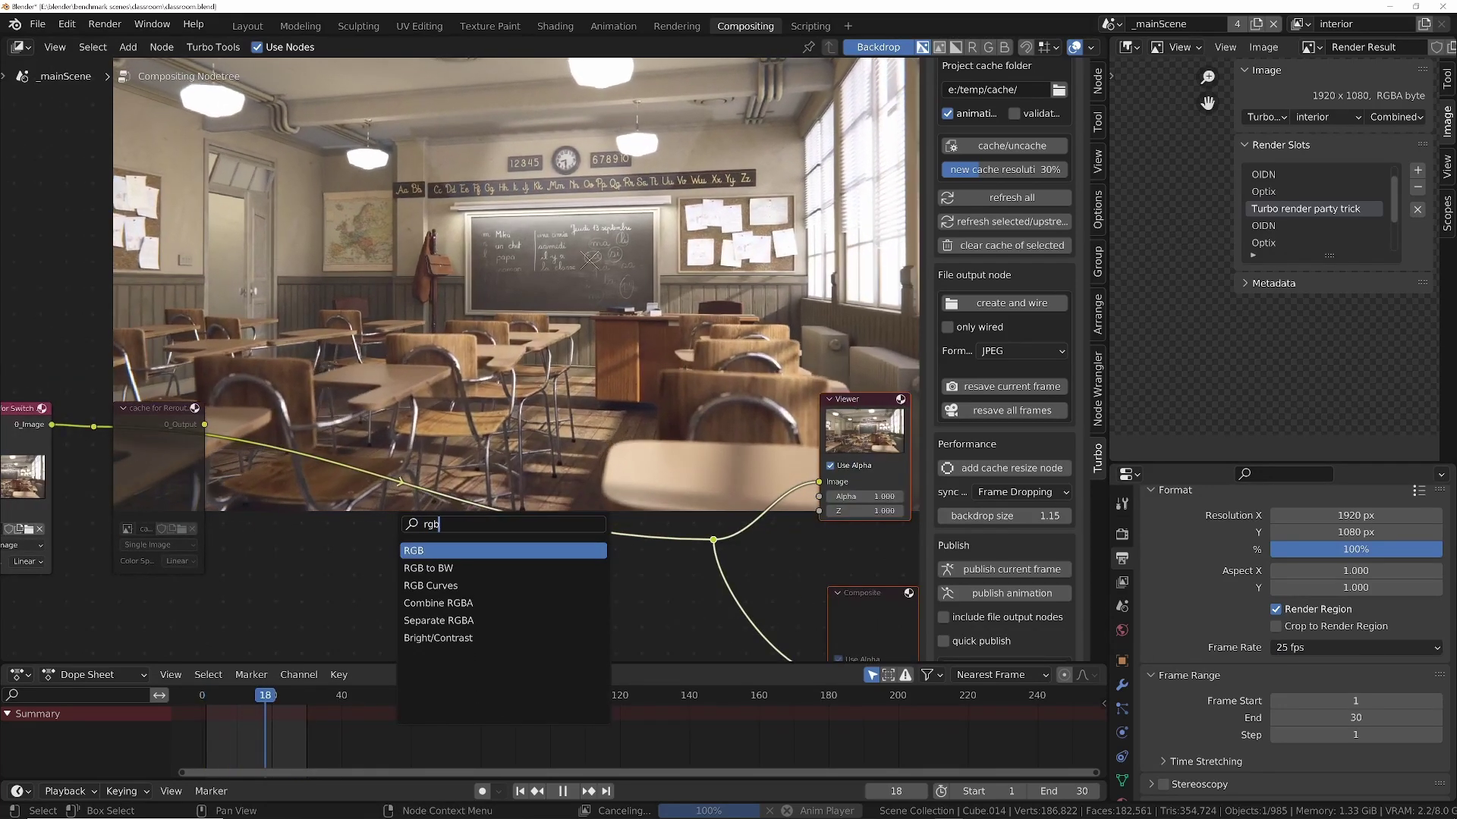
key("Down")
key("Down")
key("Return")
left_click(327, 425)
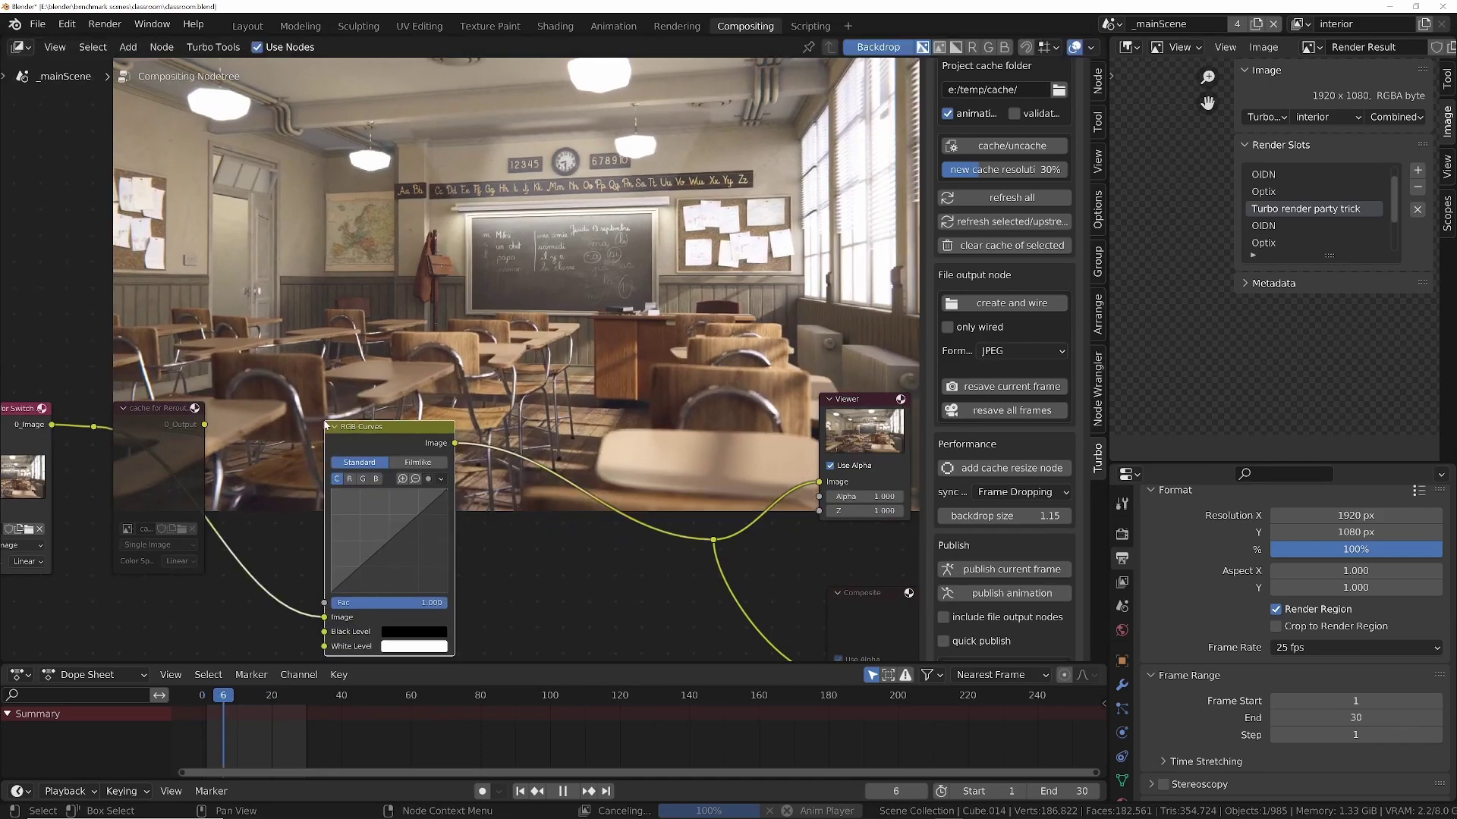
mouse_move(370, 558)
left_mouse_down()
mouse_move(374, 584)
mouse_move(375, 559)
mouse_move(362, 570)
left_mouse_up()
left_click_drag(415, 523, 411, 509)
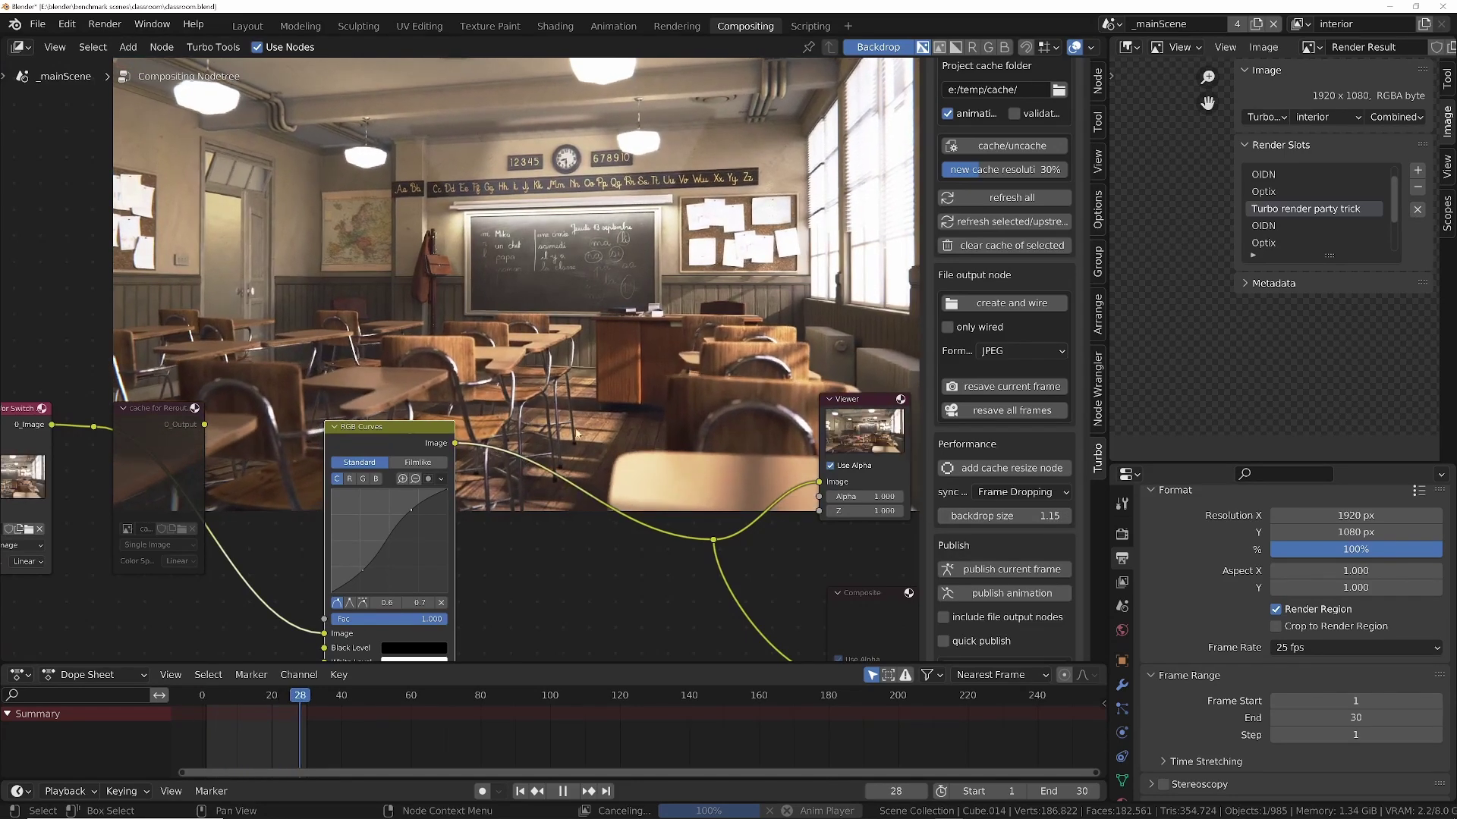
Try a frame rate of 120 fps with the RGB Curves grade playing, and return it to 25 fps.
left_click(1318, 647)
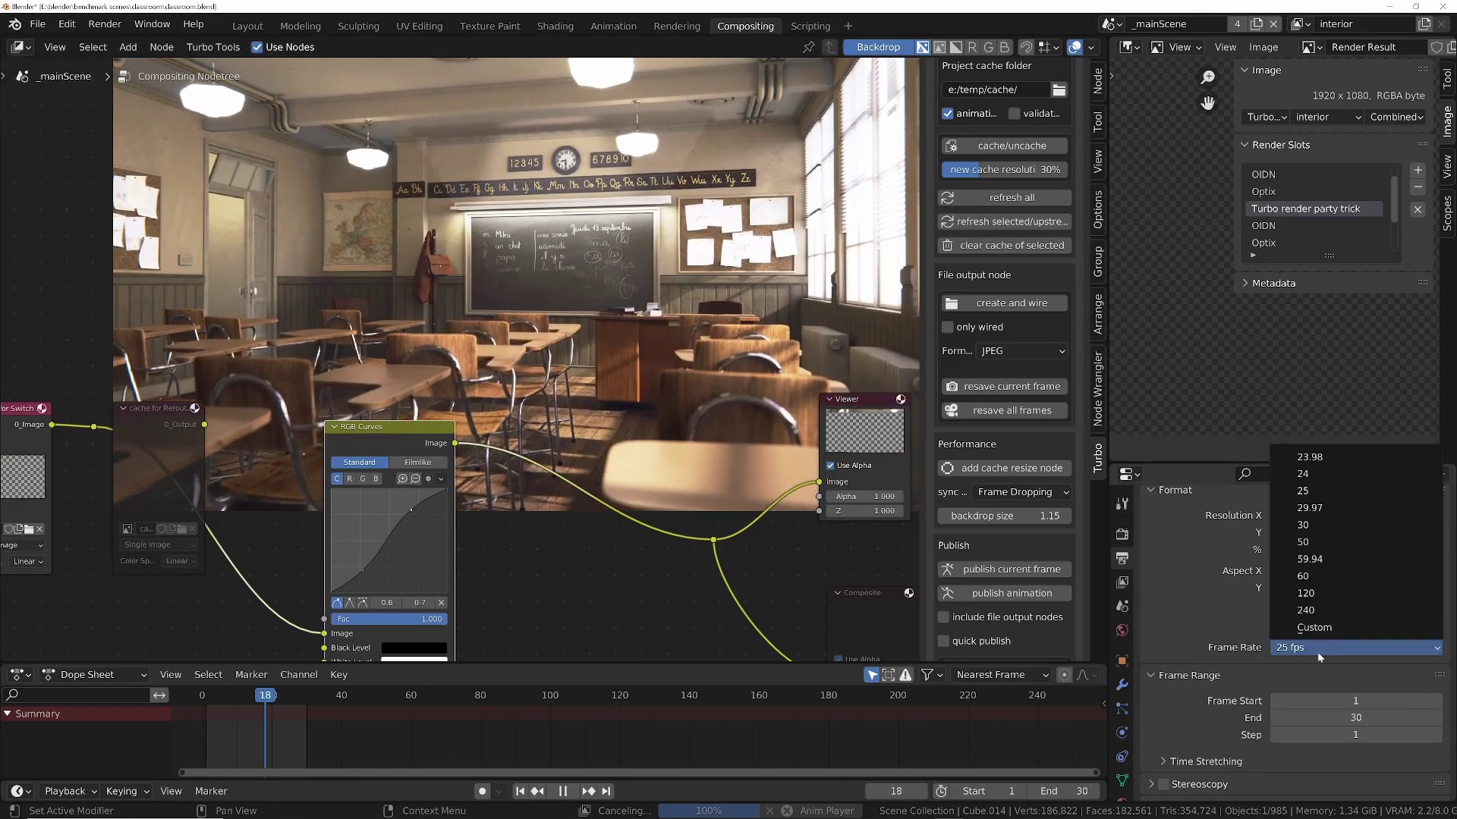
left_click(1308, 593)
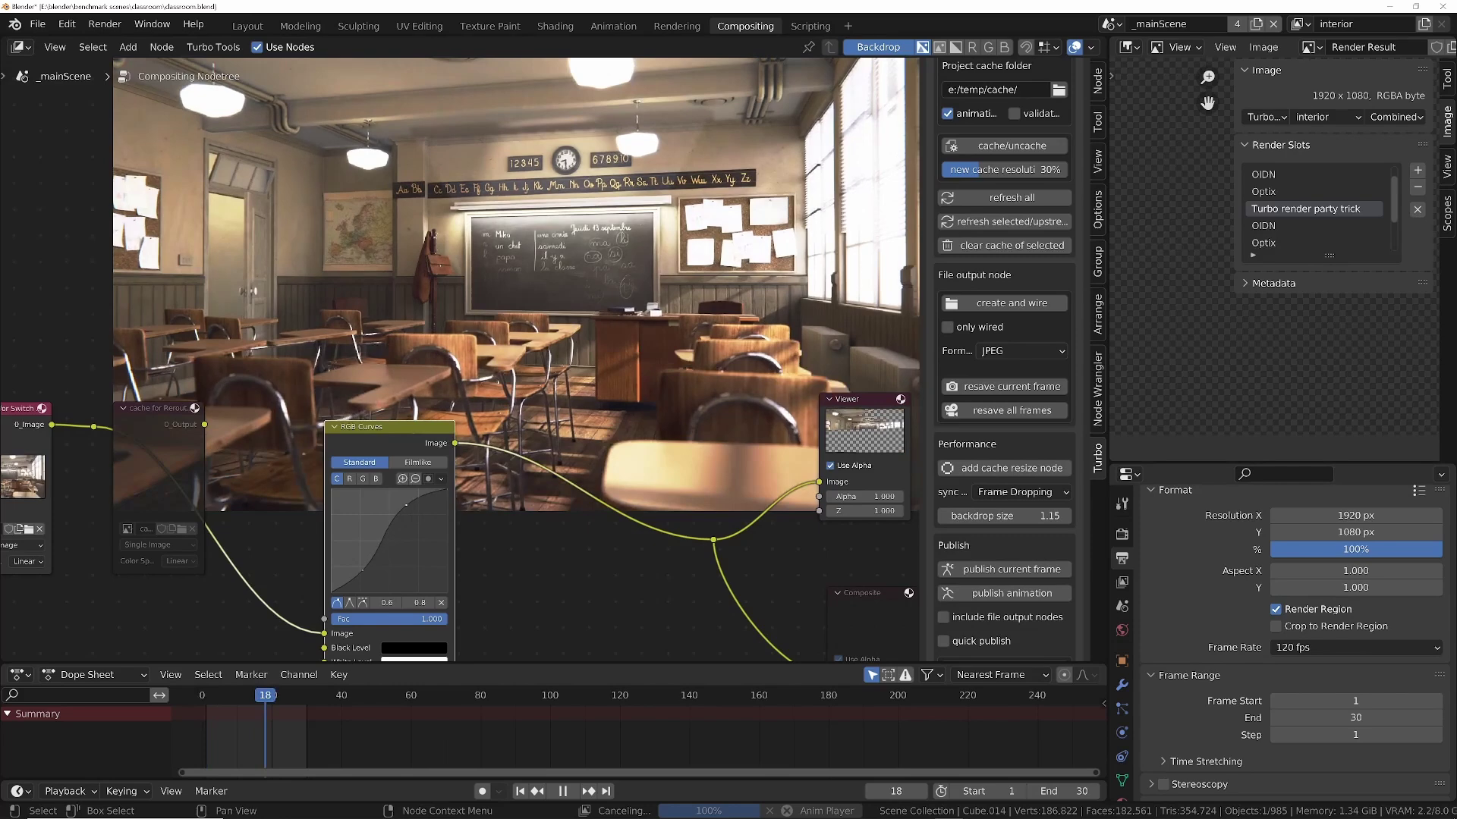
left_click(1280, 647)
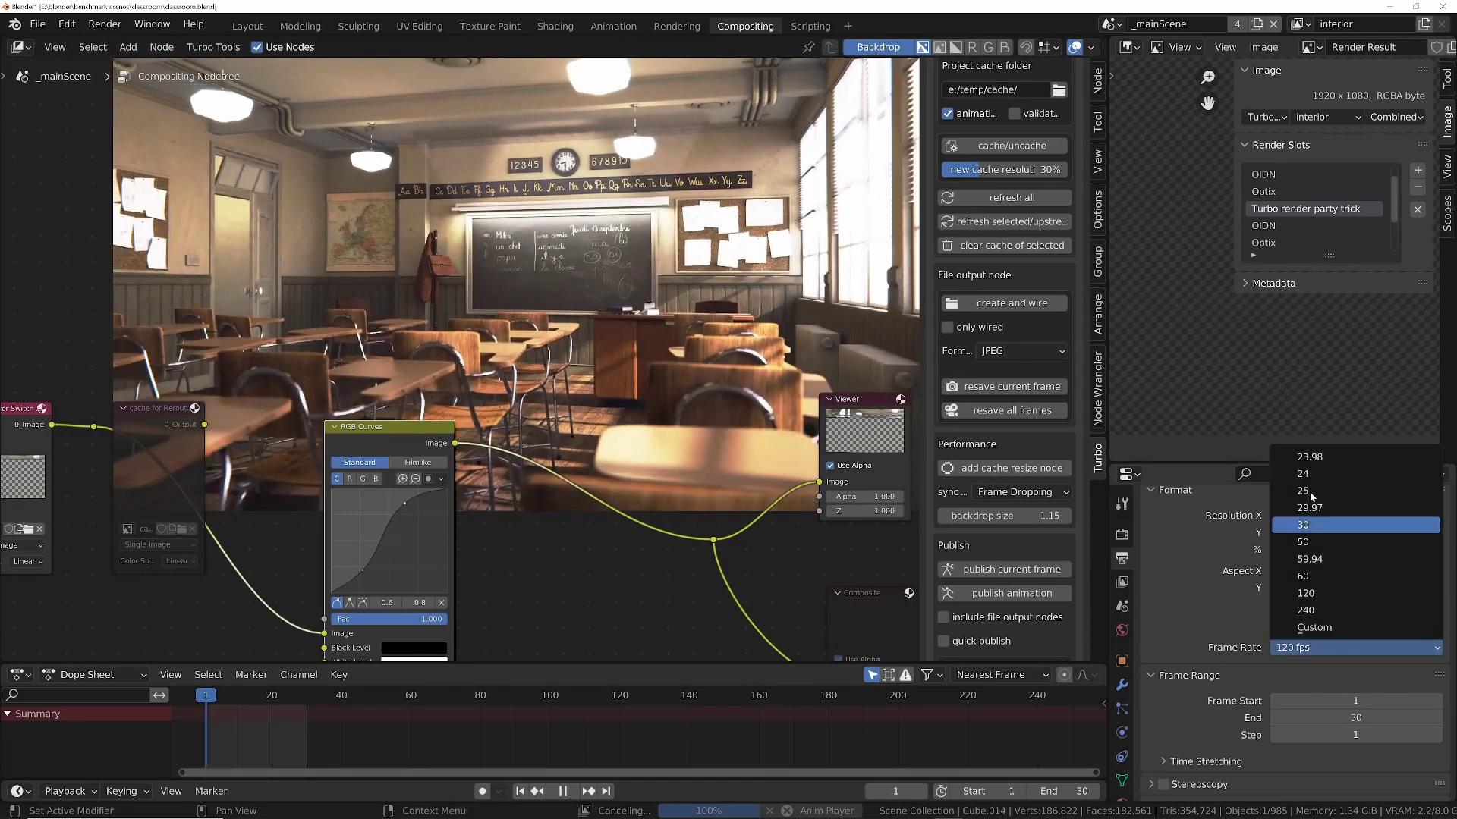
left_click(1335, 494)
Stop the animation playback and set the output file format to FFmpeg Video.
scroll(443, 488, "down", 3)
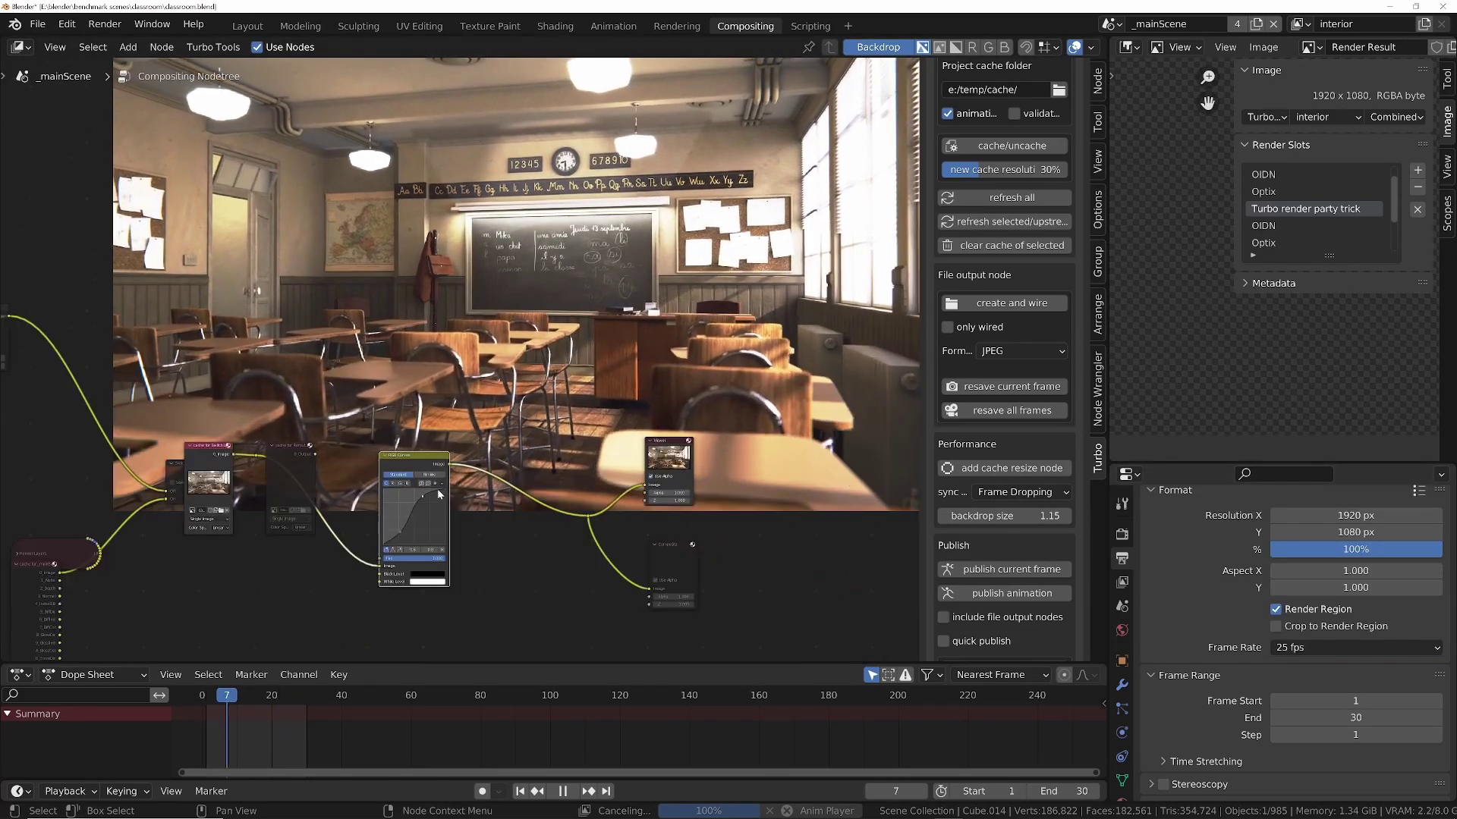
key("space")
middle_click_drag(335, 519, 427, 500)
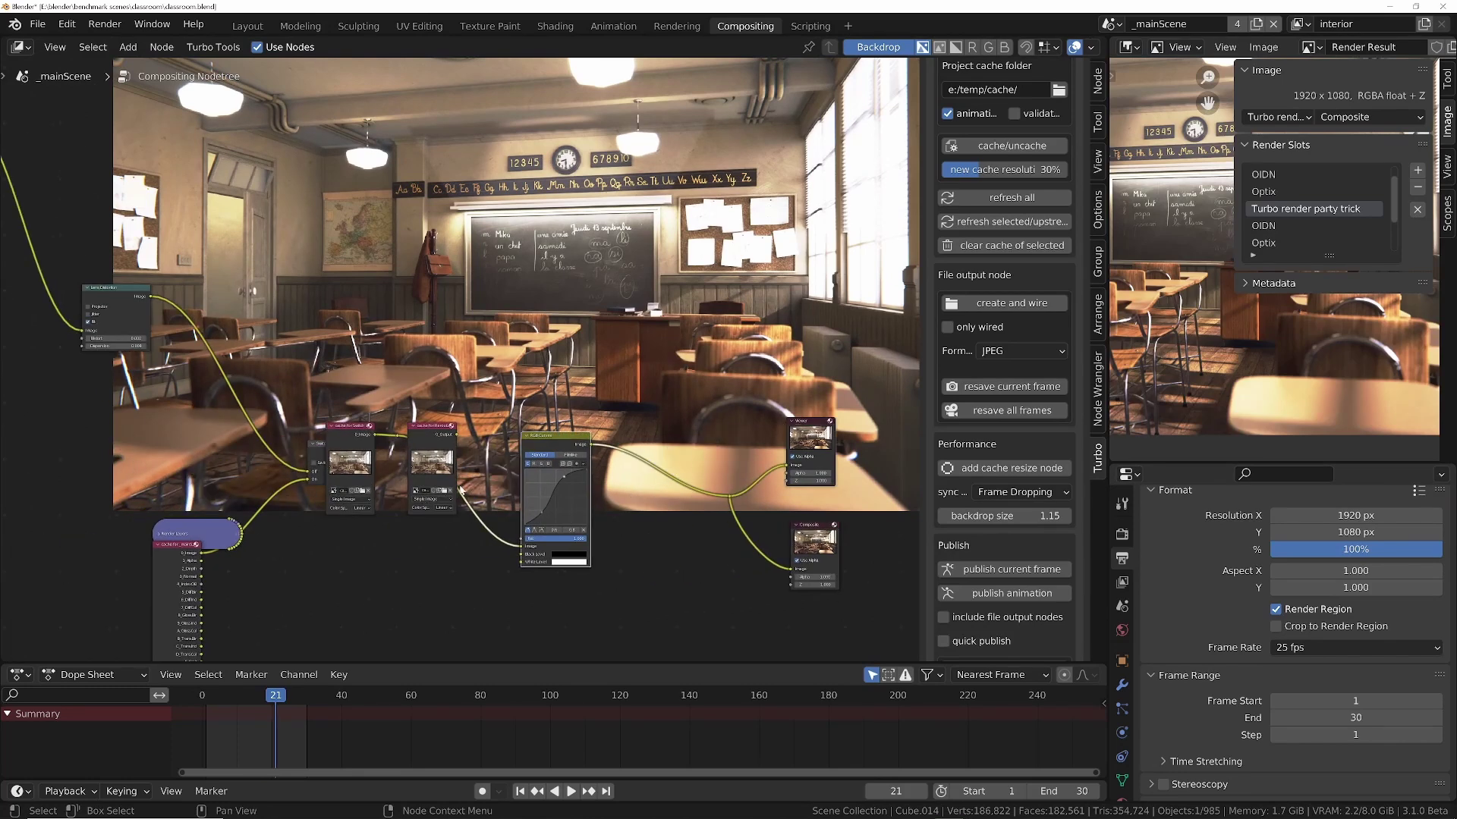
scroll(559, 486, "up", 2)
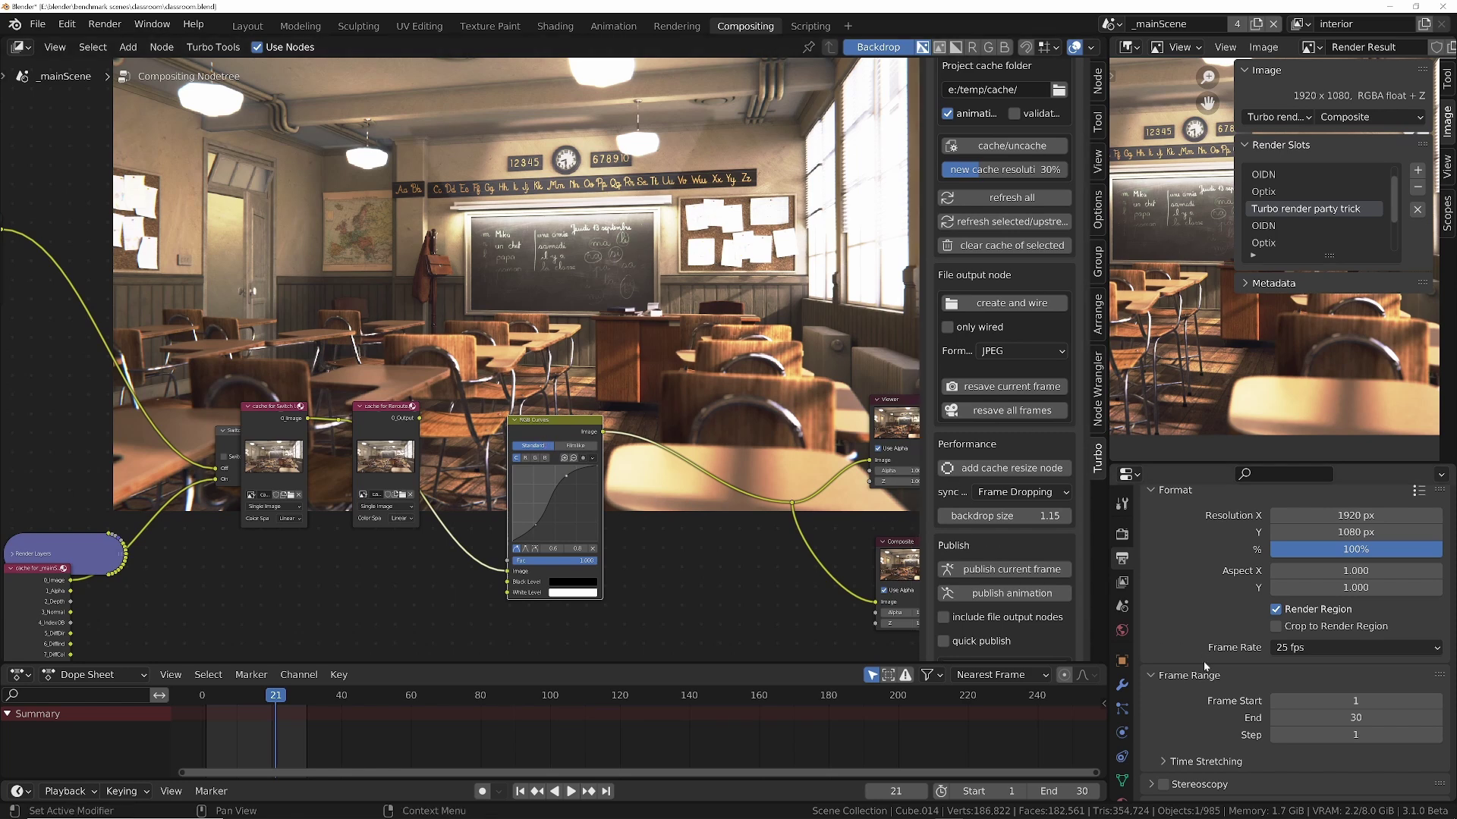
scroll(1203, 653, "down", 5)
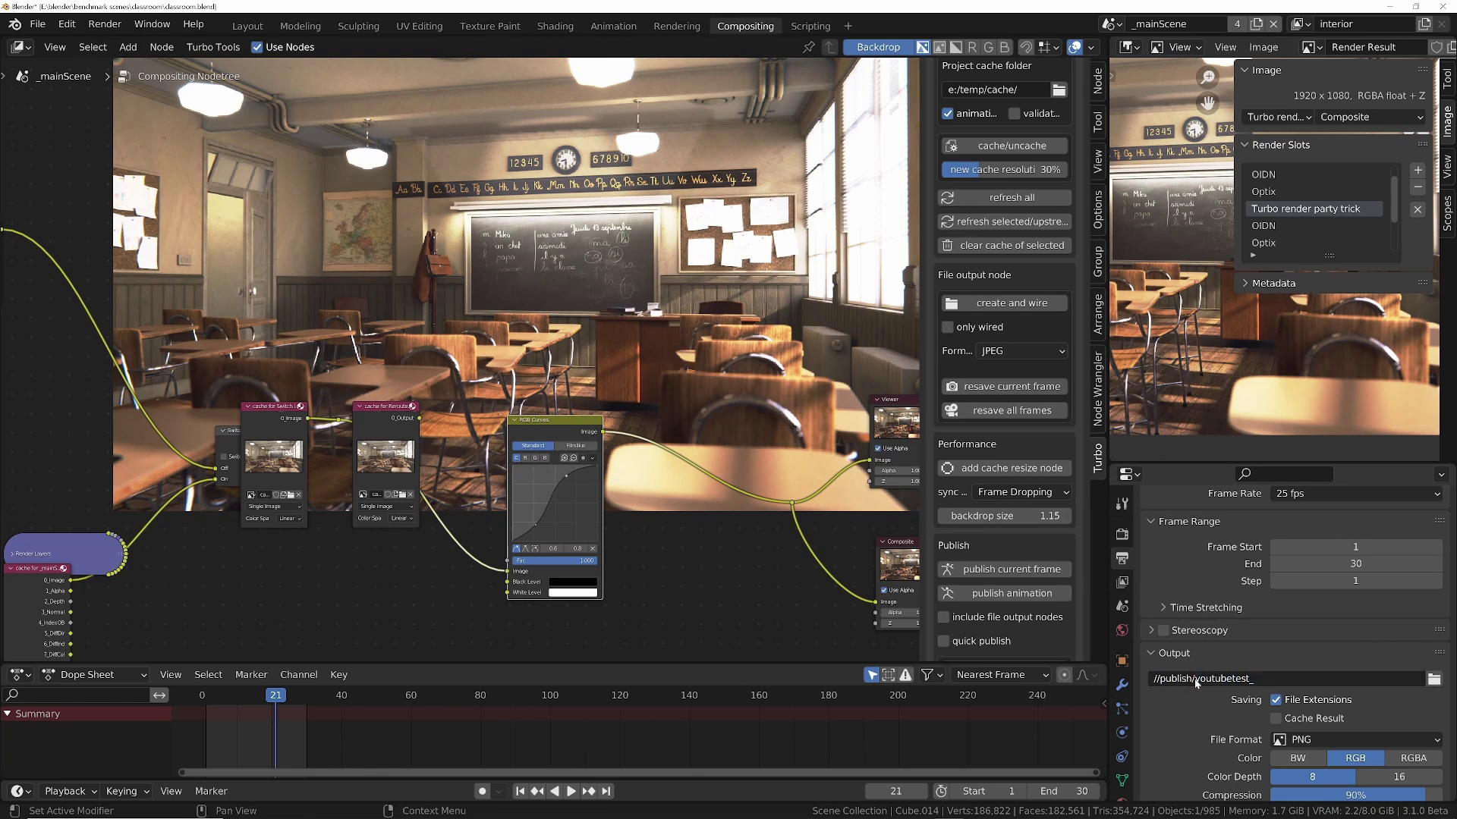
scroll(1210, 732, "down", 3)
left_click(1348, 646)
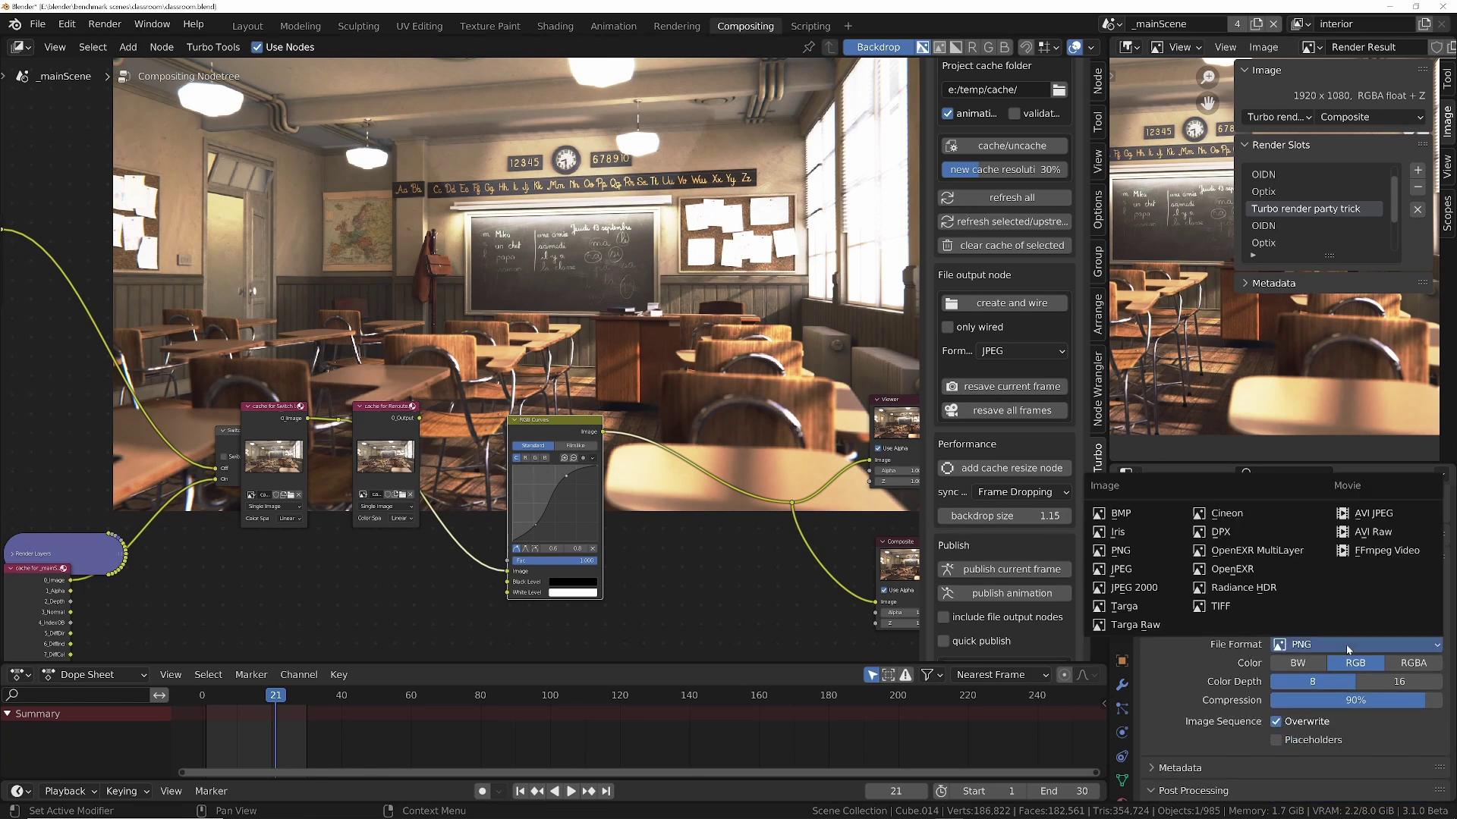
left_click(1372, 552)
Publish the animation from the Turbo tools, first with quick publish off and again with quick publish enabled.
scroll(611, 469, "down", 2)
scroll(971, 444, "down", 2)
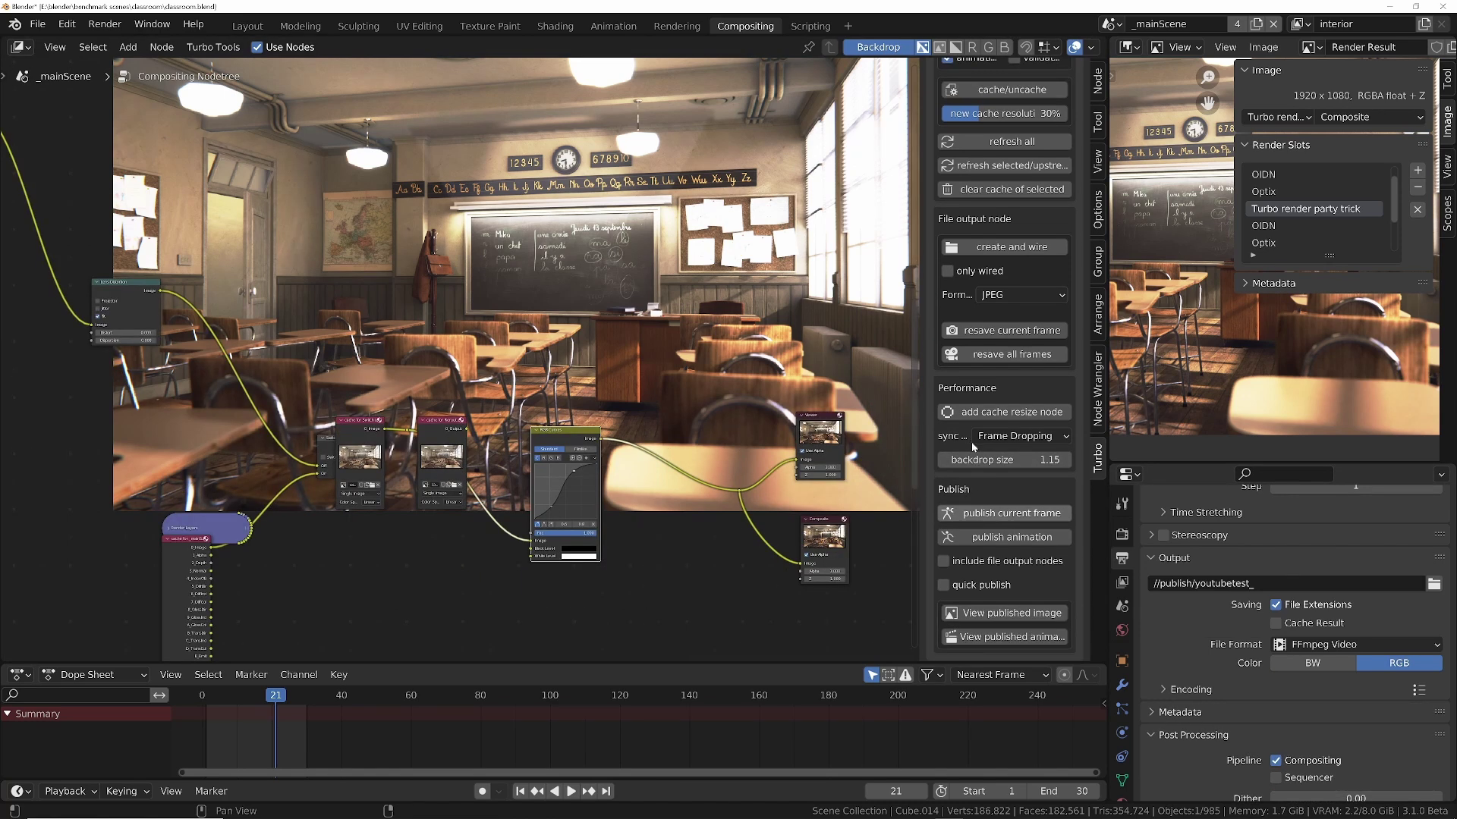
left_click(1003, 537)
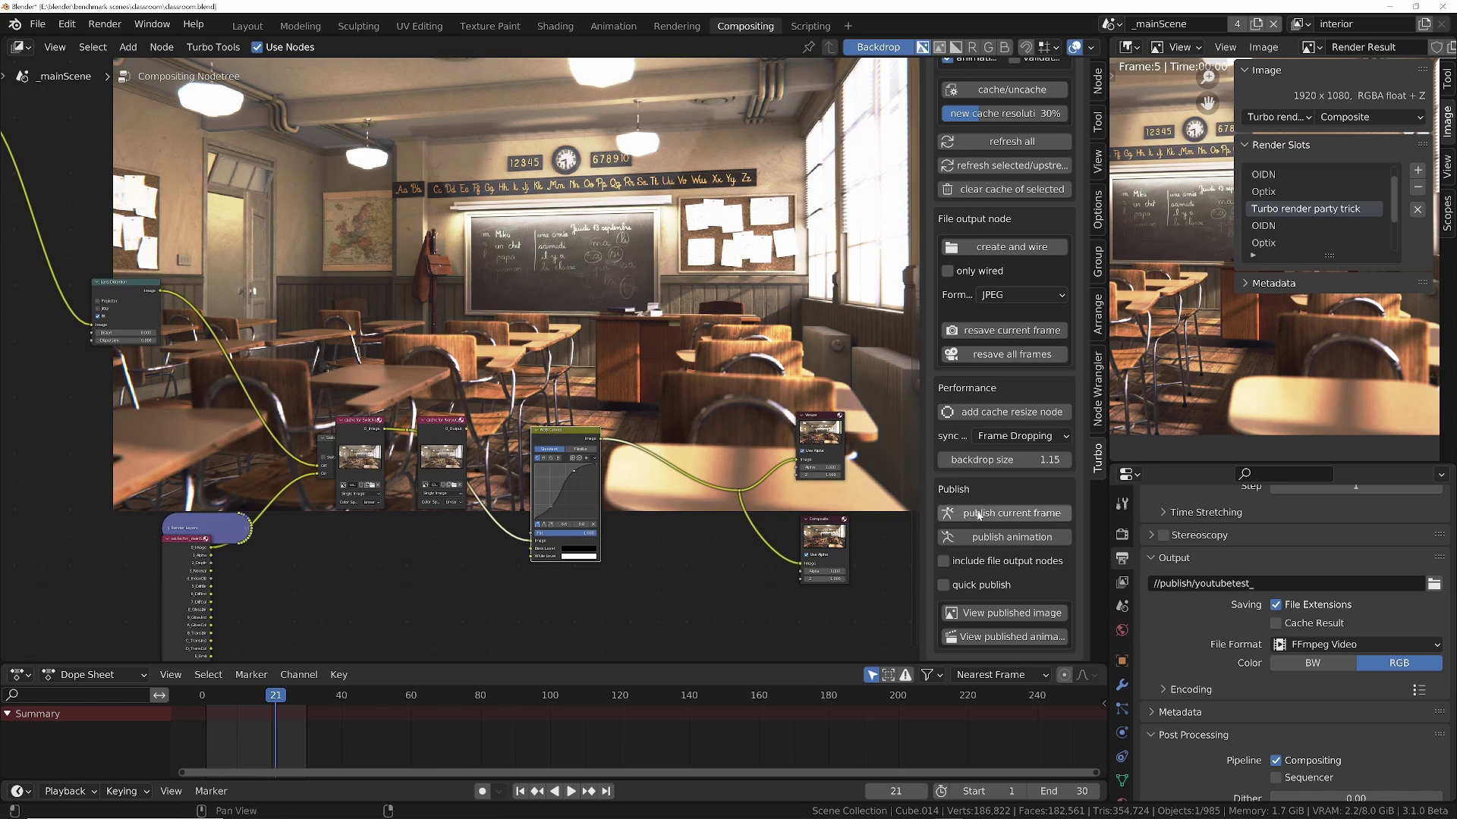
left_click(943, 586)
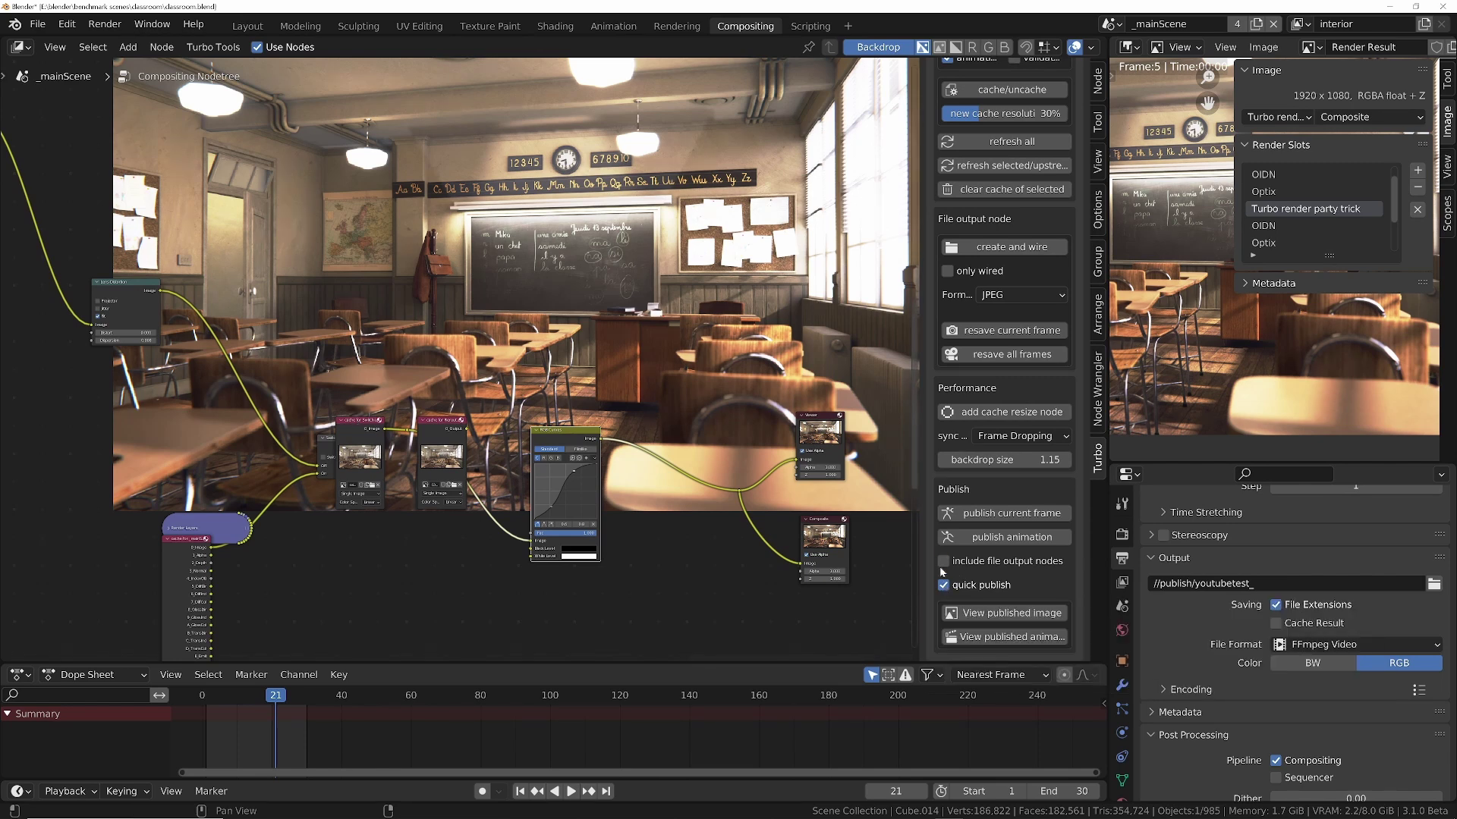
left_click(1006, 538)
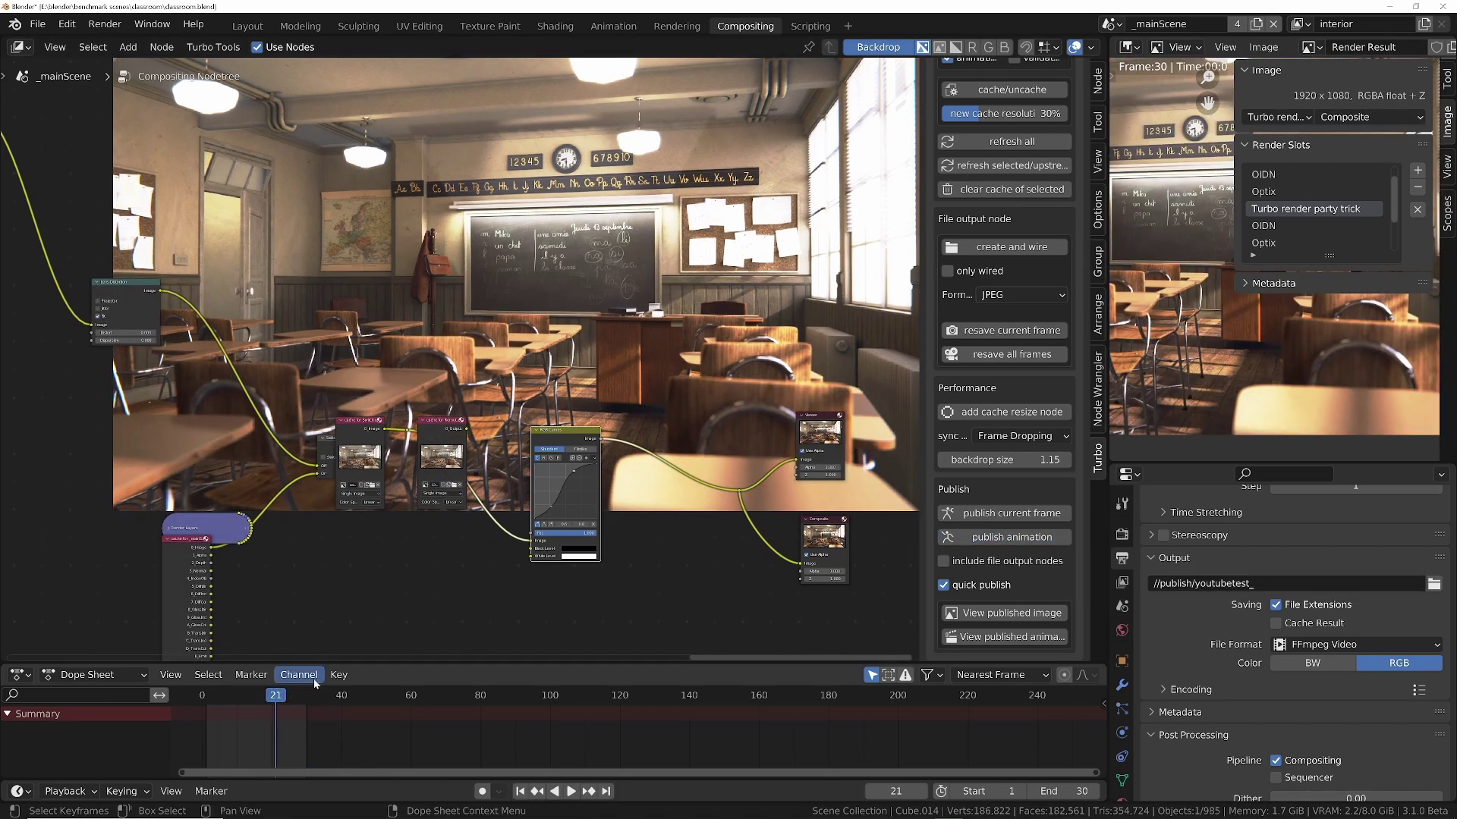
Watch the published animation in its player window, moved over the node editor, and close the player.
left_click(1004, 639)
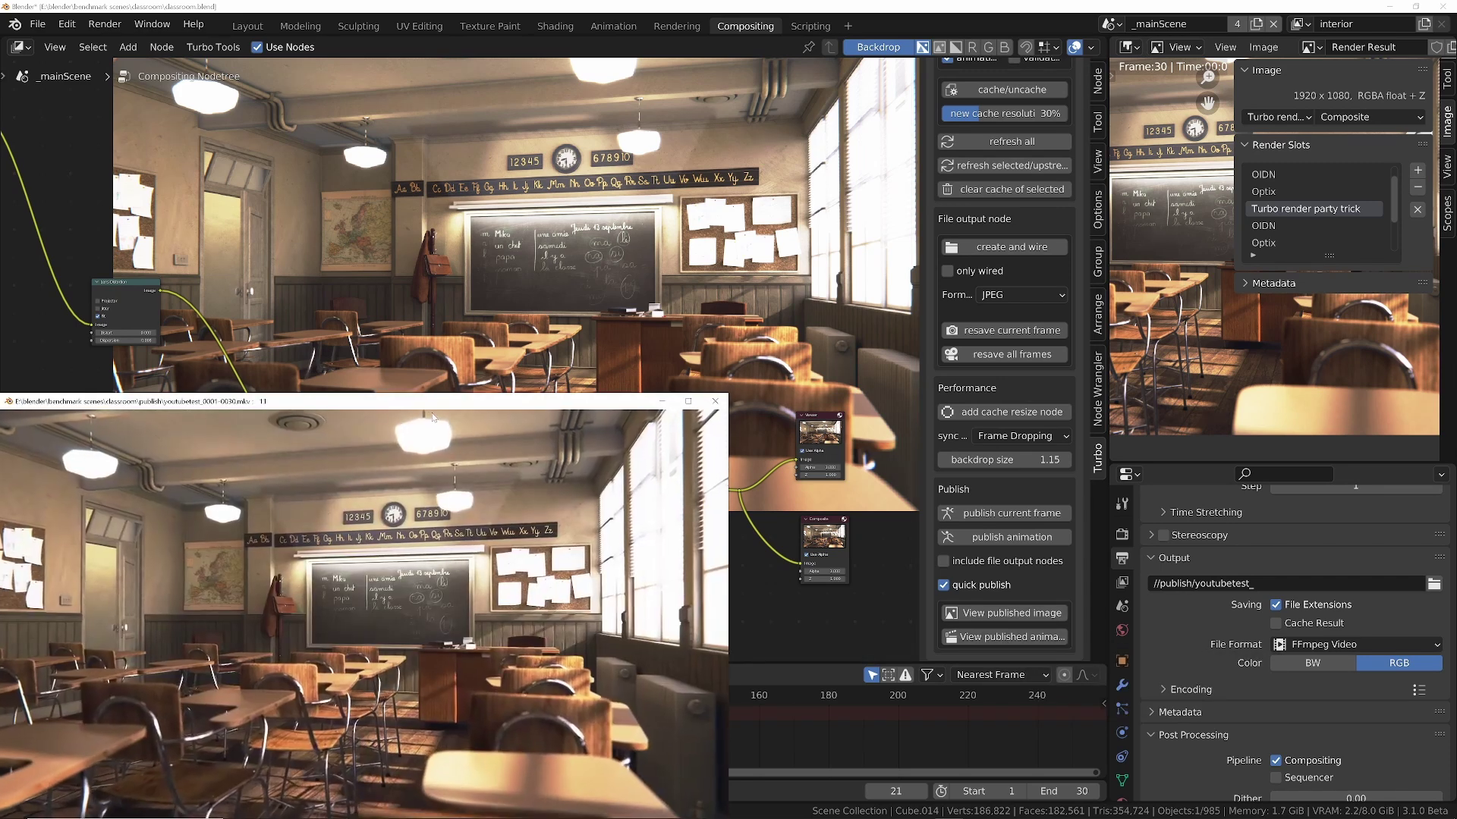
left_click_drag(422, 400, 749, 190)
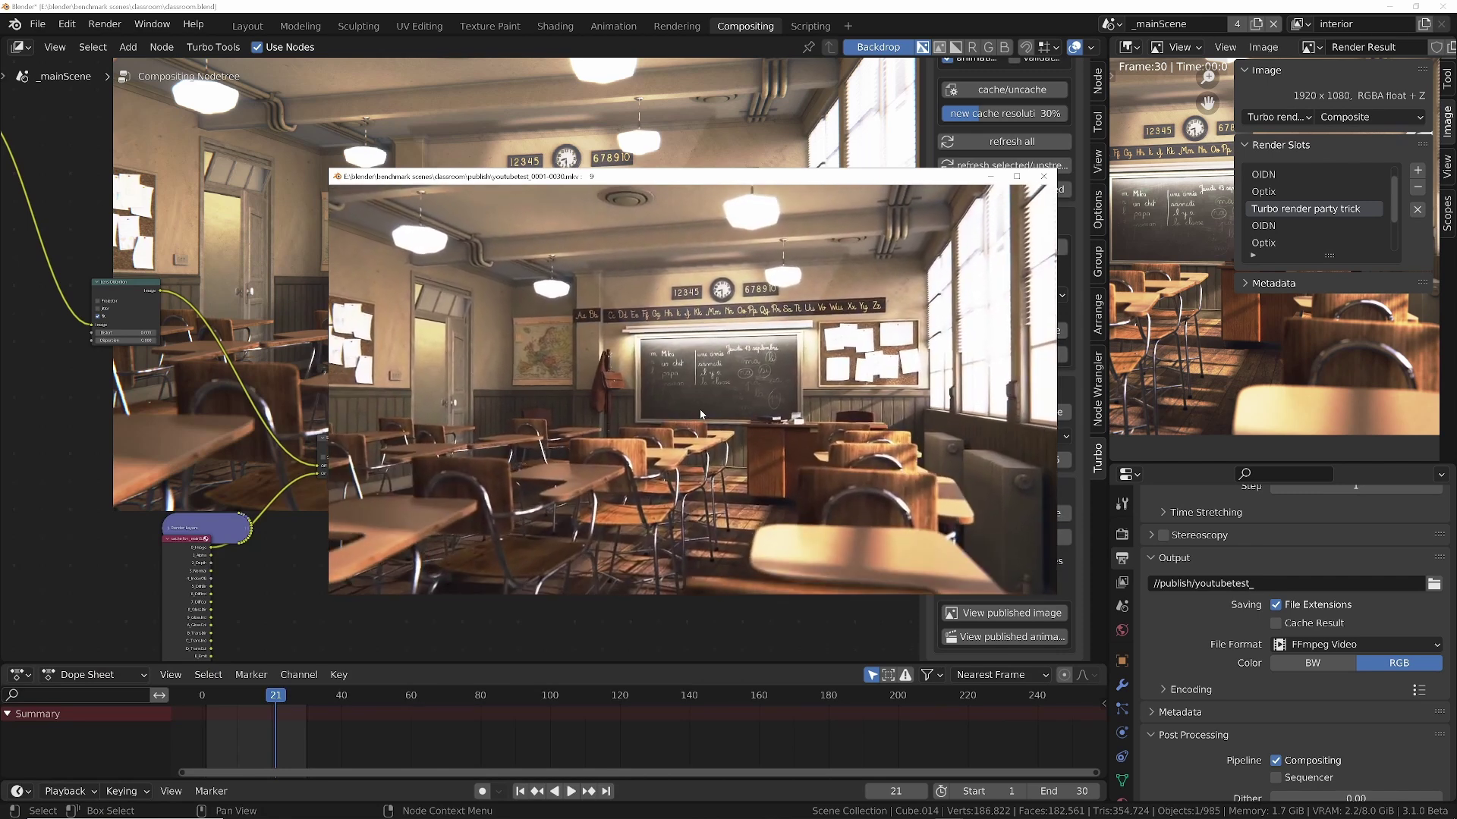
left_click(1043, 176)
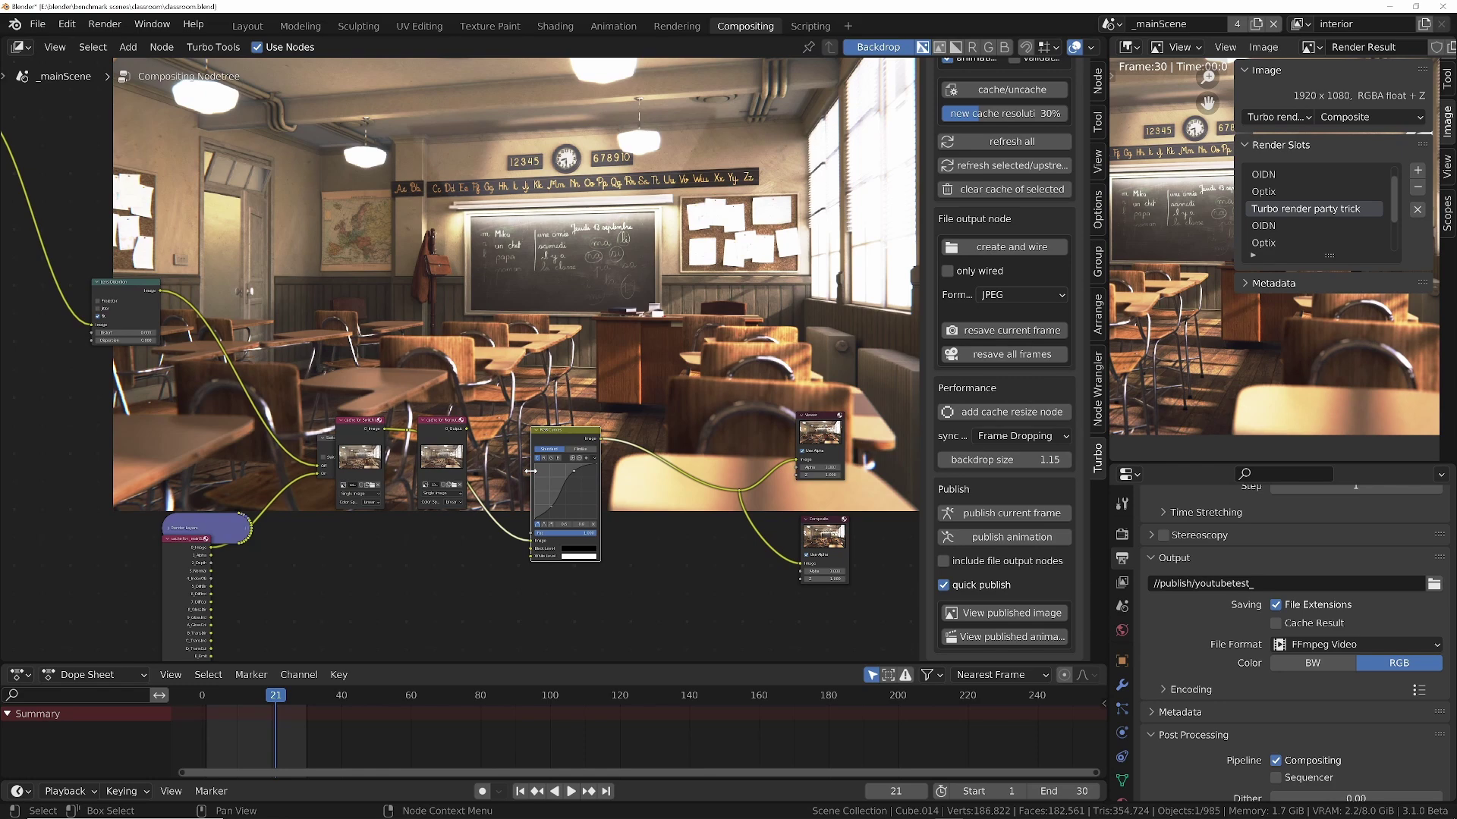
scroll(531, 471, "down", 6)
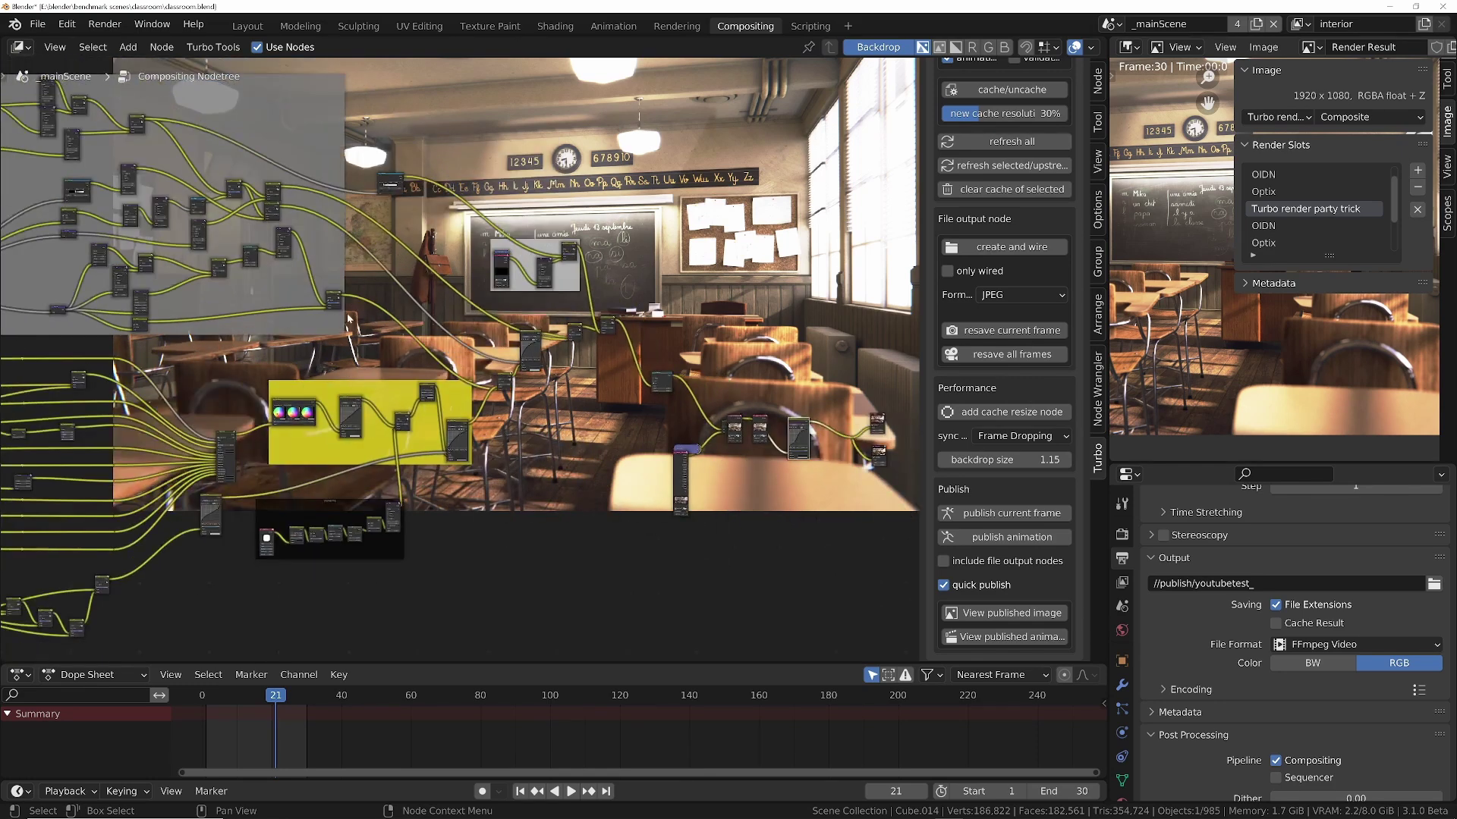
key("Home")
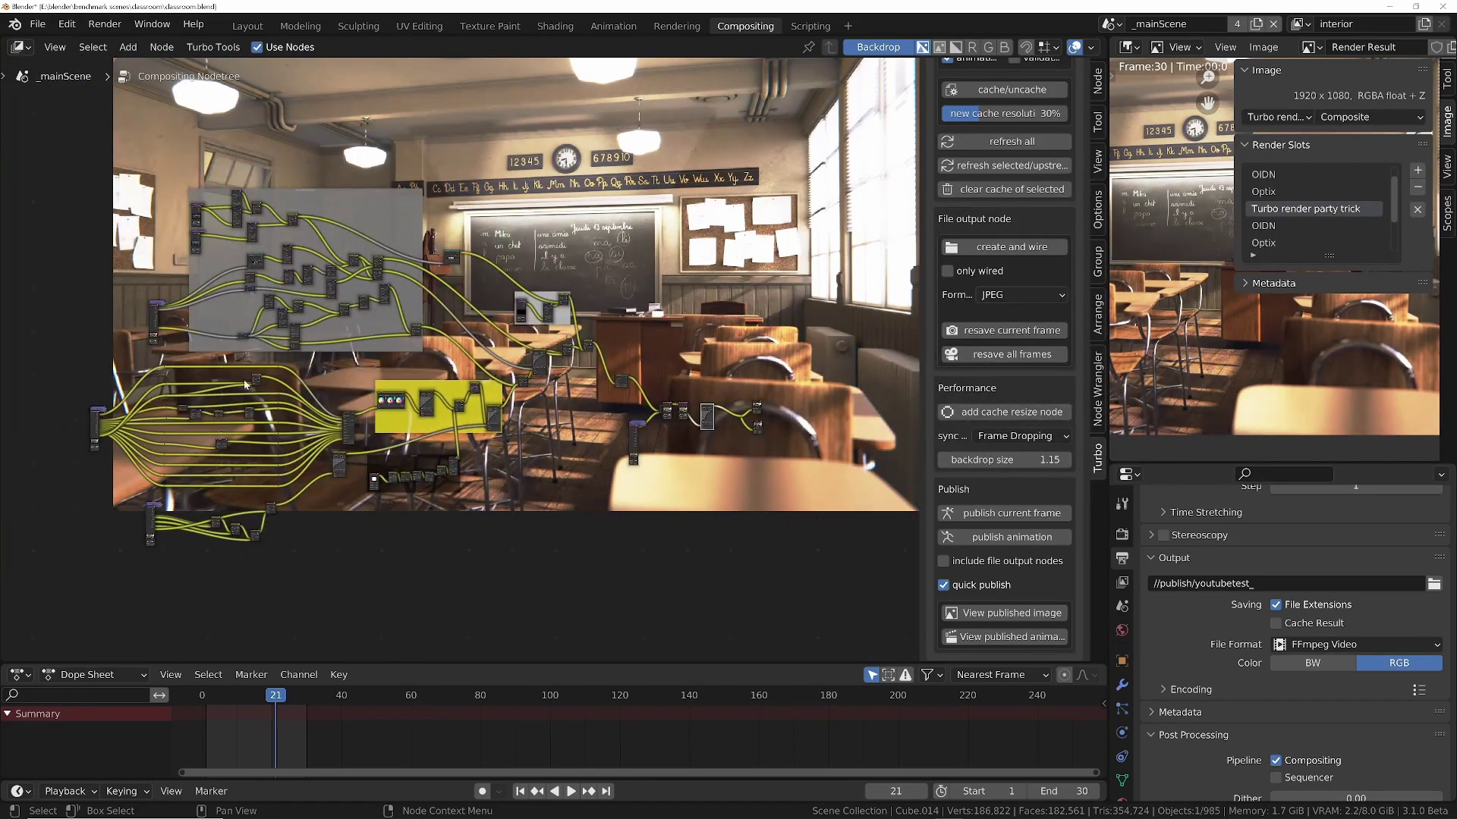
scroll(164, 376, "up", 3)
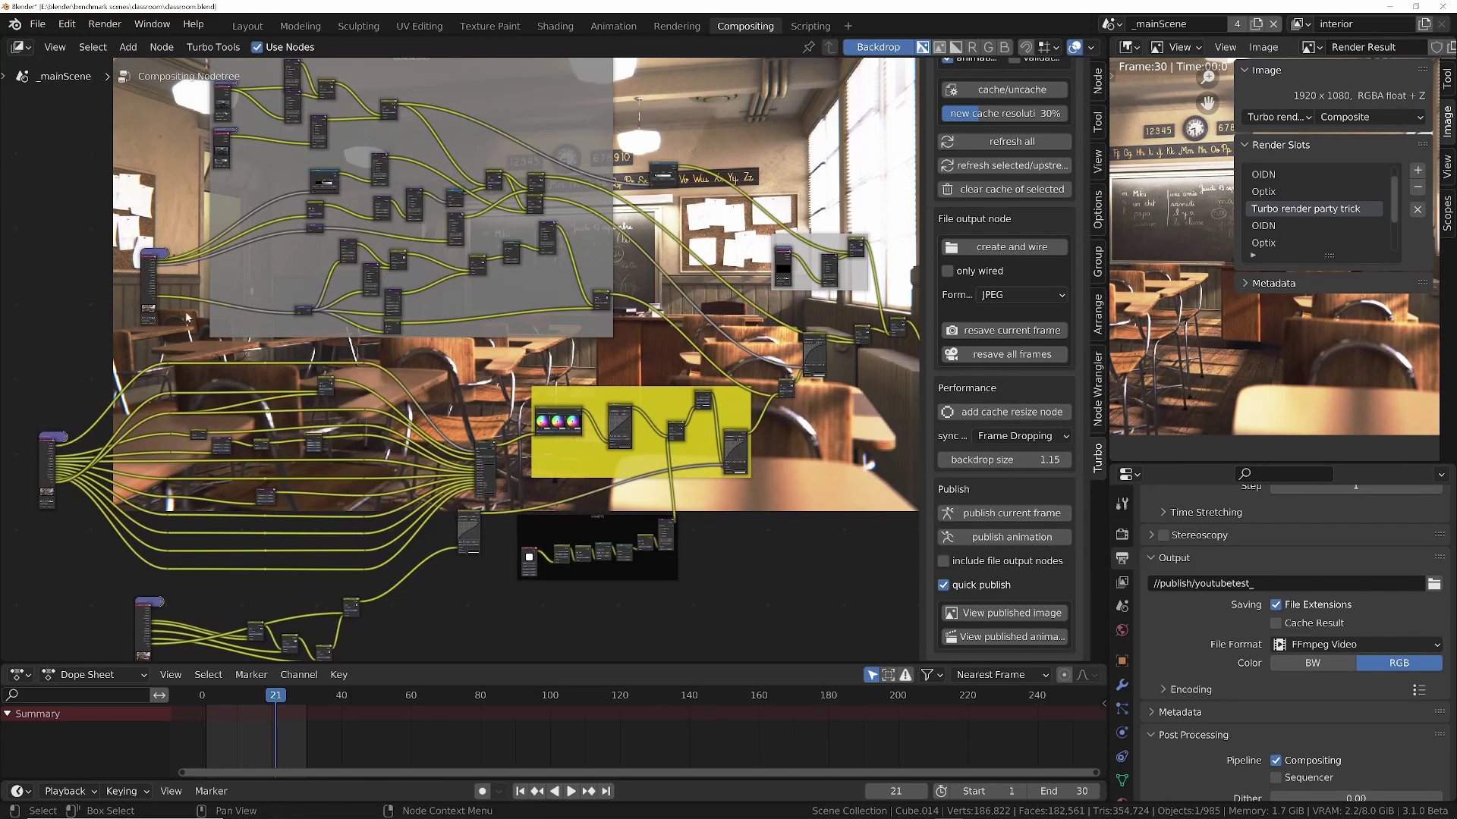
middle_click_drag(203, 313, 273, 293, "ctrl")
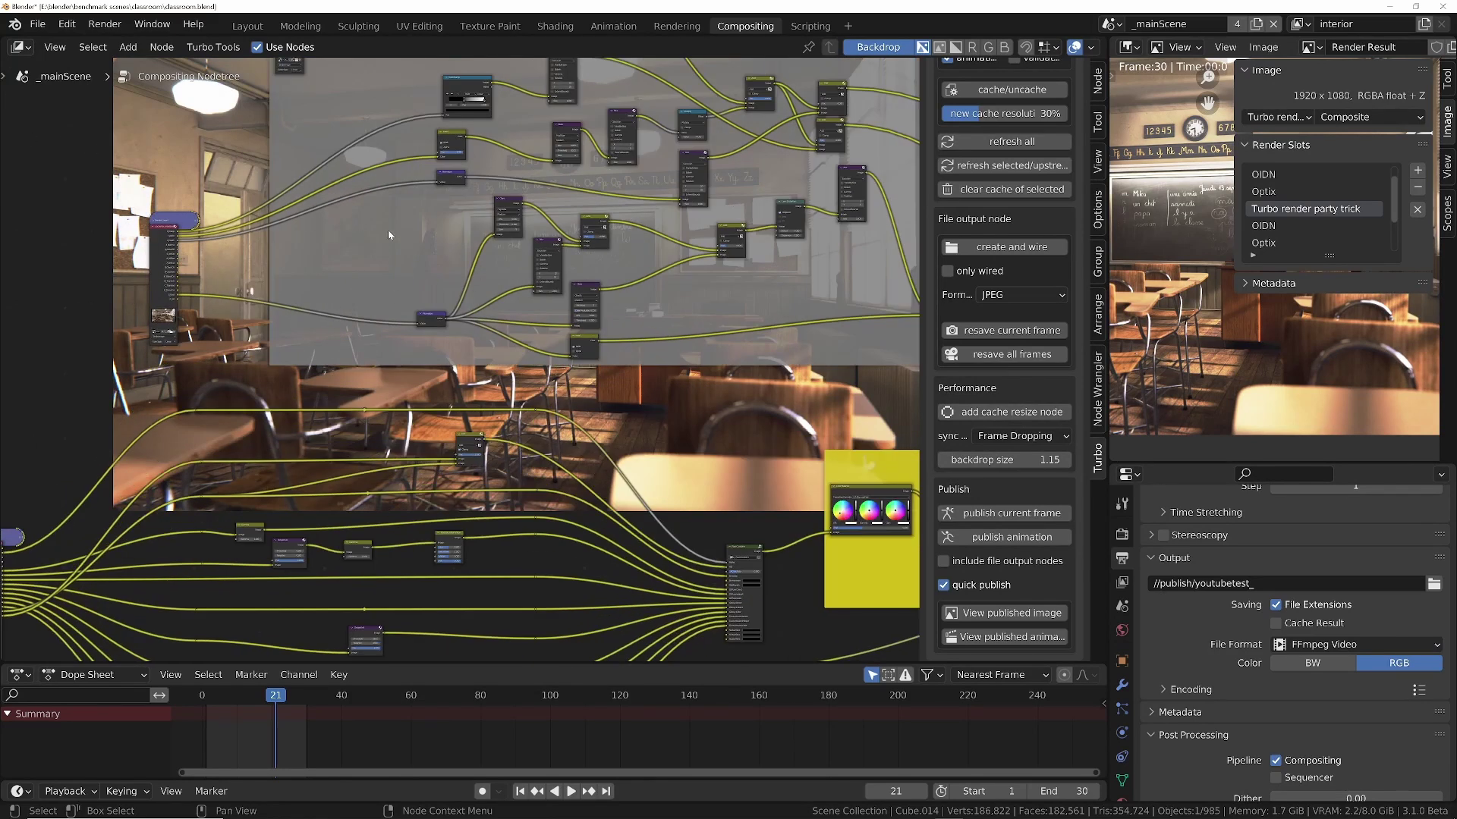
scroll(388, 236, "down", 2)
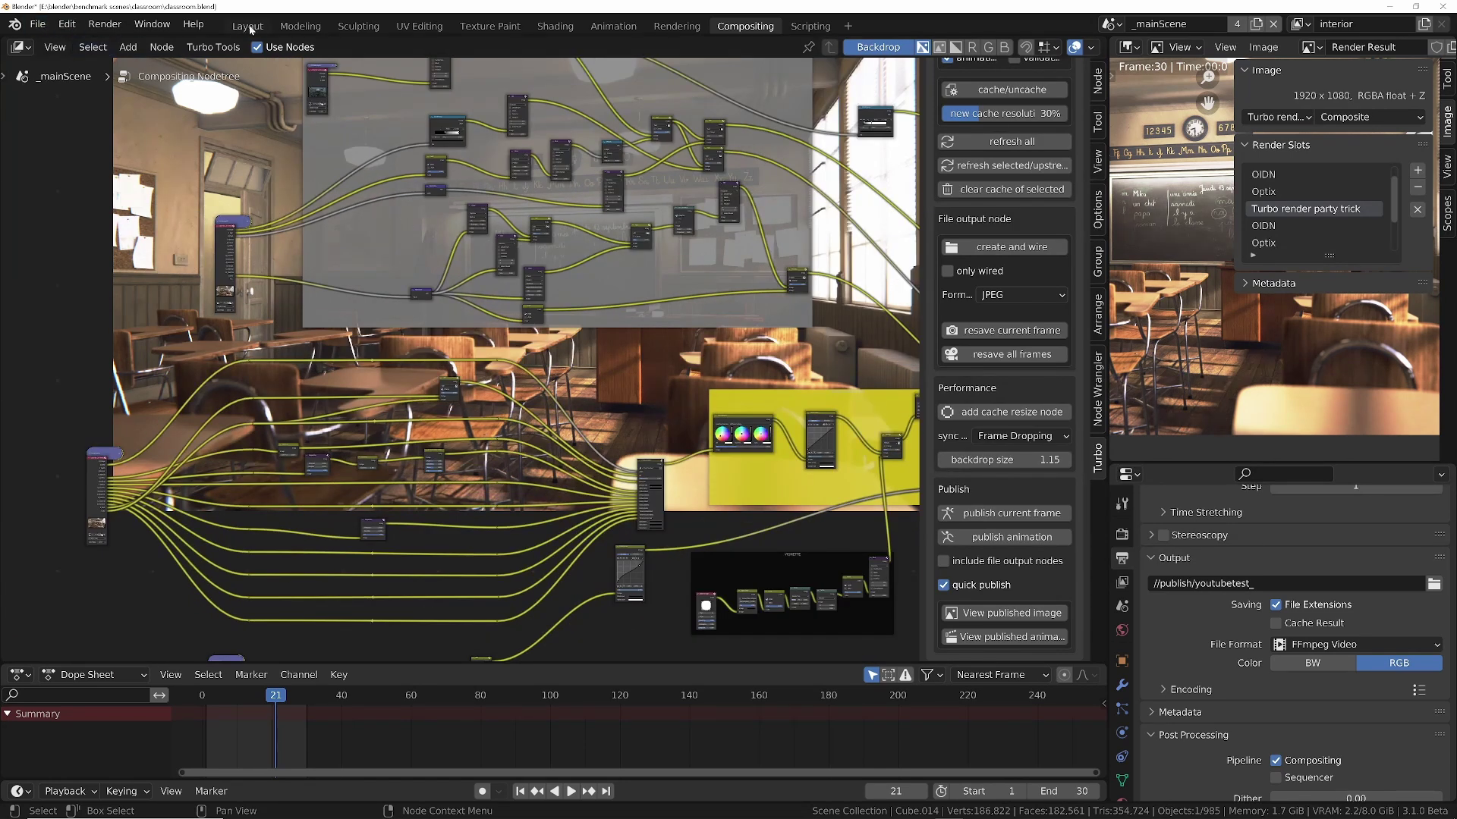
Open classroomuntouched.blend from the classroom folder with the Load UI option turned off.
left_click(38, 25)
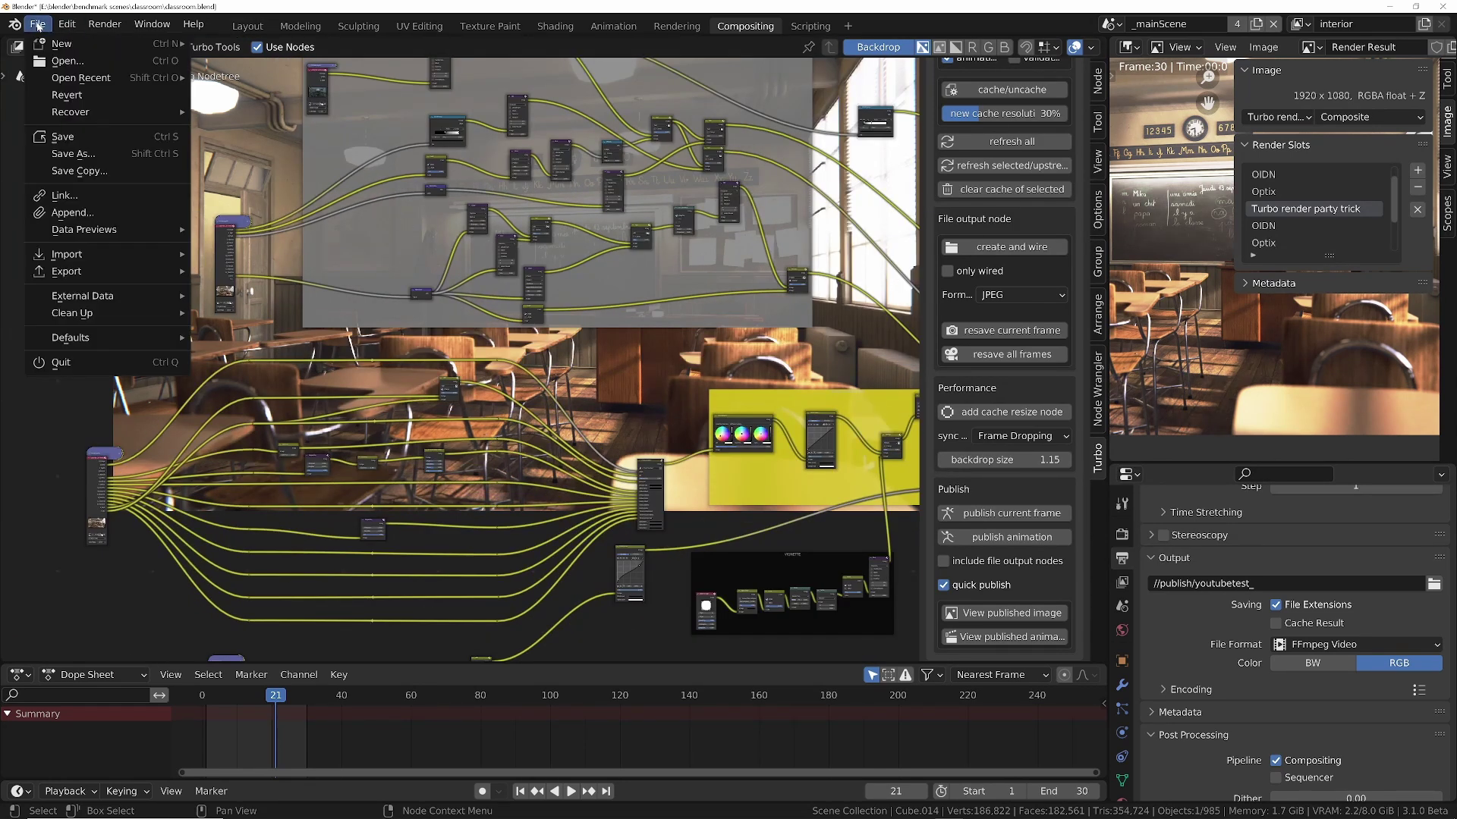
mouse_move(56, 78)
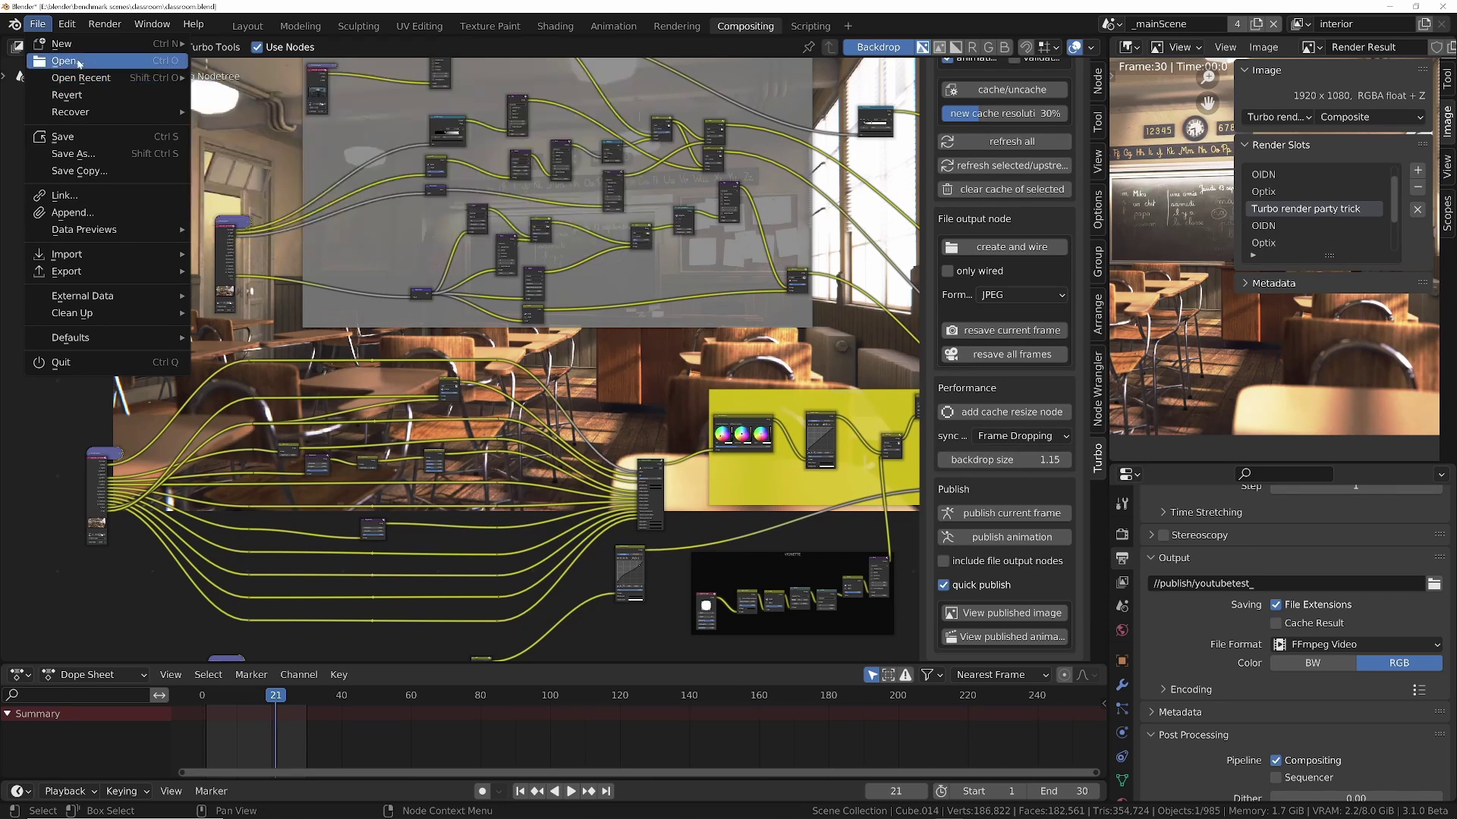
left_click(296, 96)
left_click(753, 443)
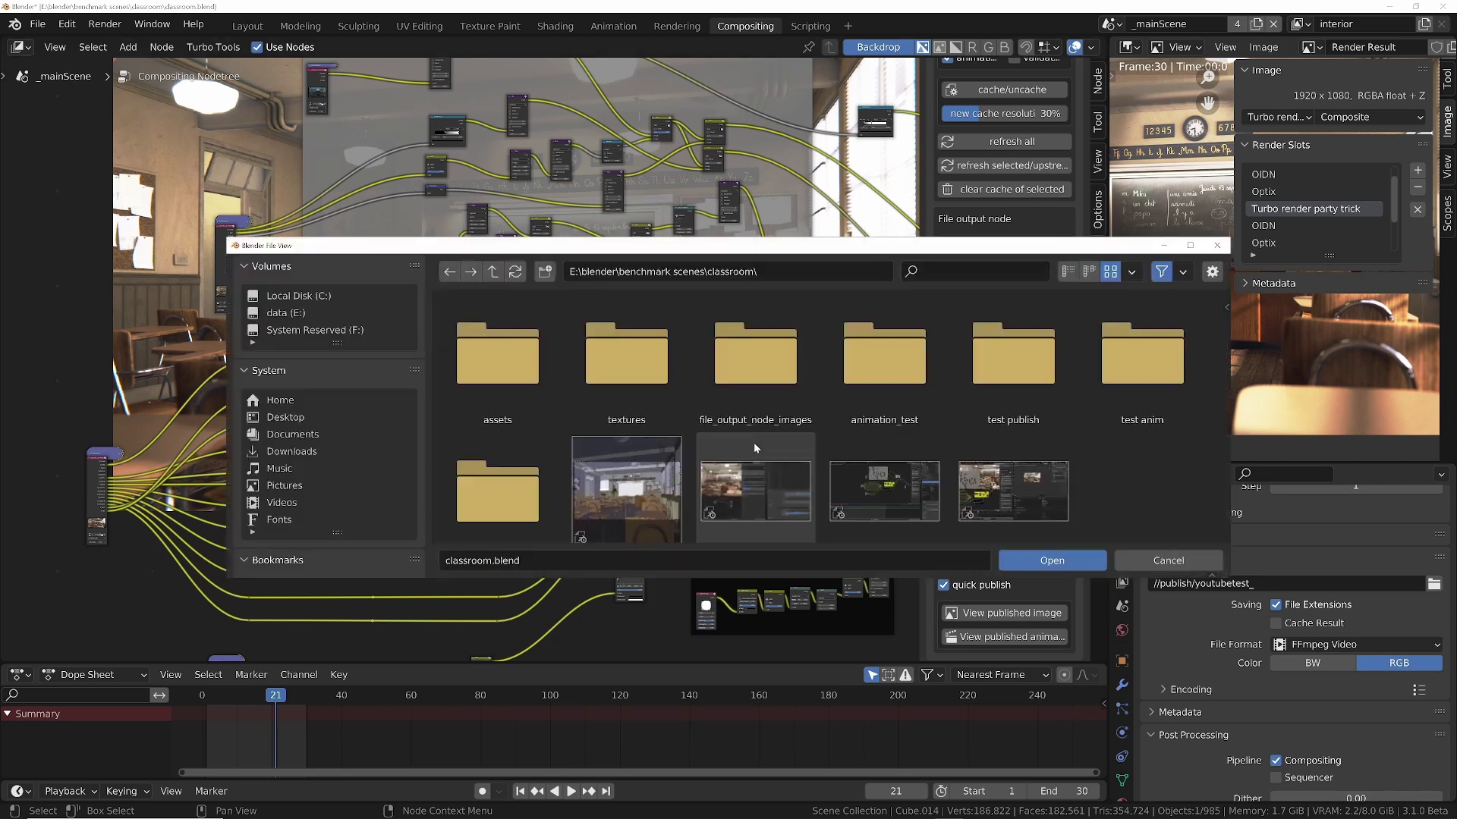
left_click(1211, 271)
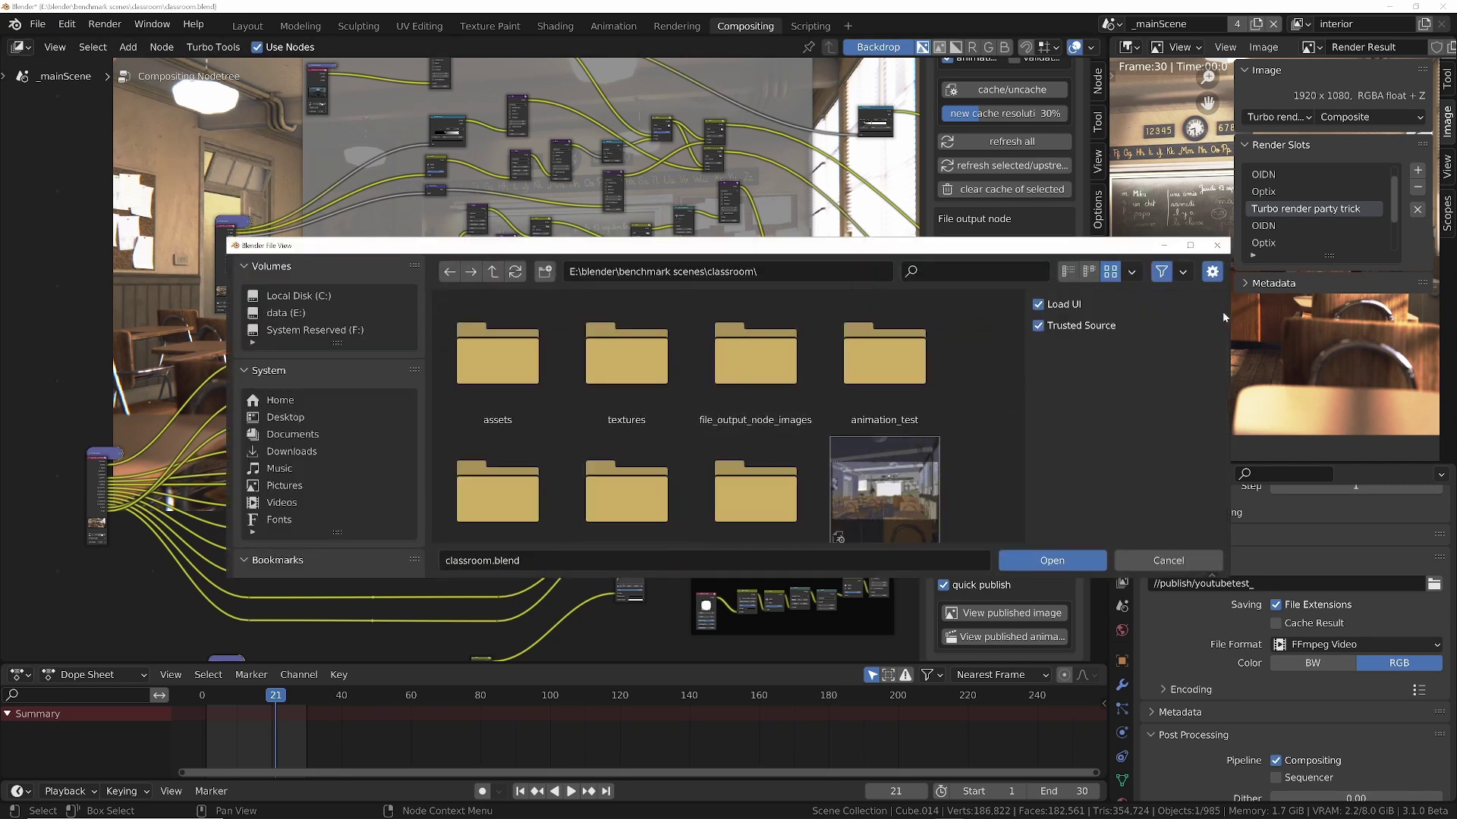
left_click(1038, 304)
scroll(891, 437, "down", 3)
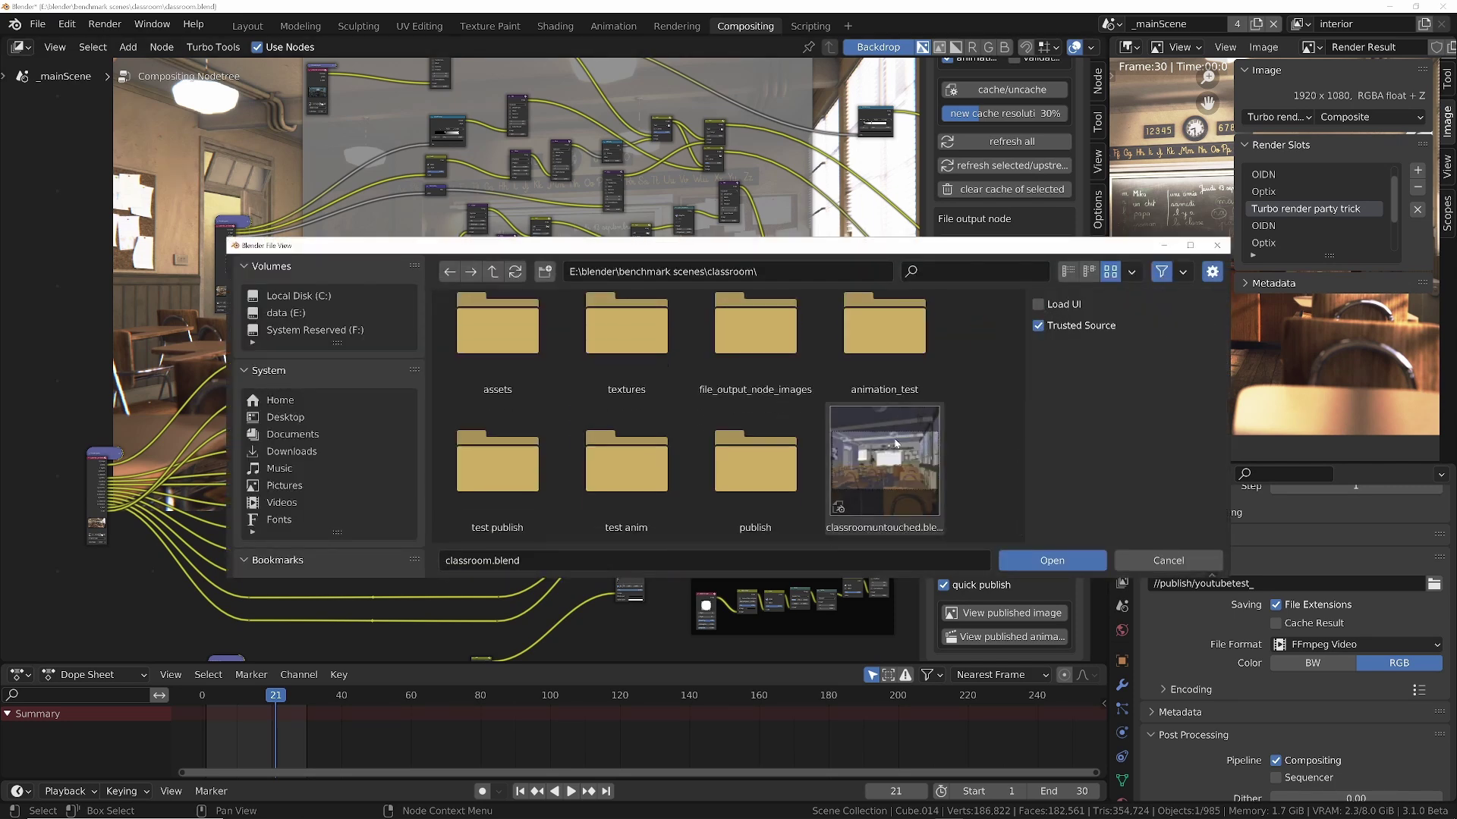
left_click(892, 404)
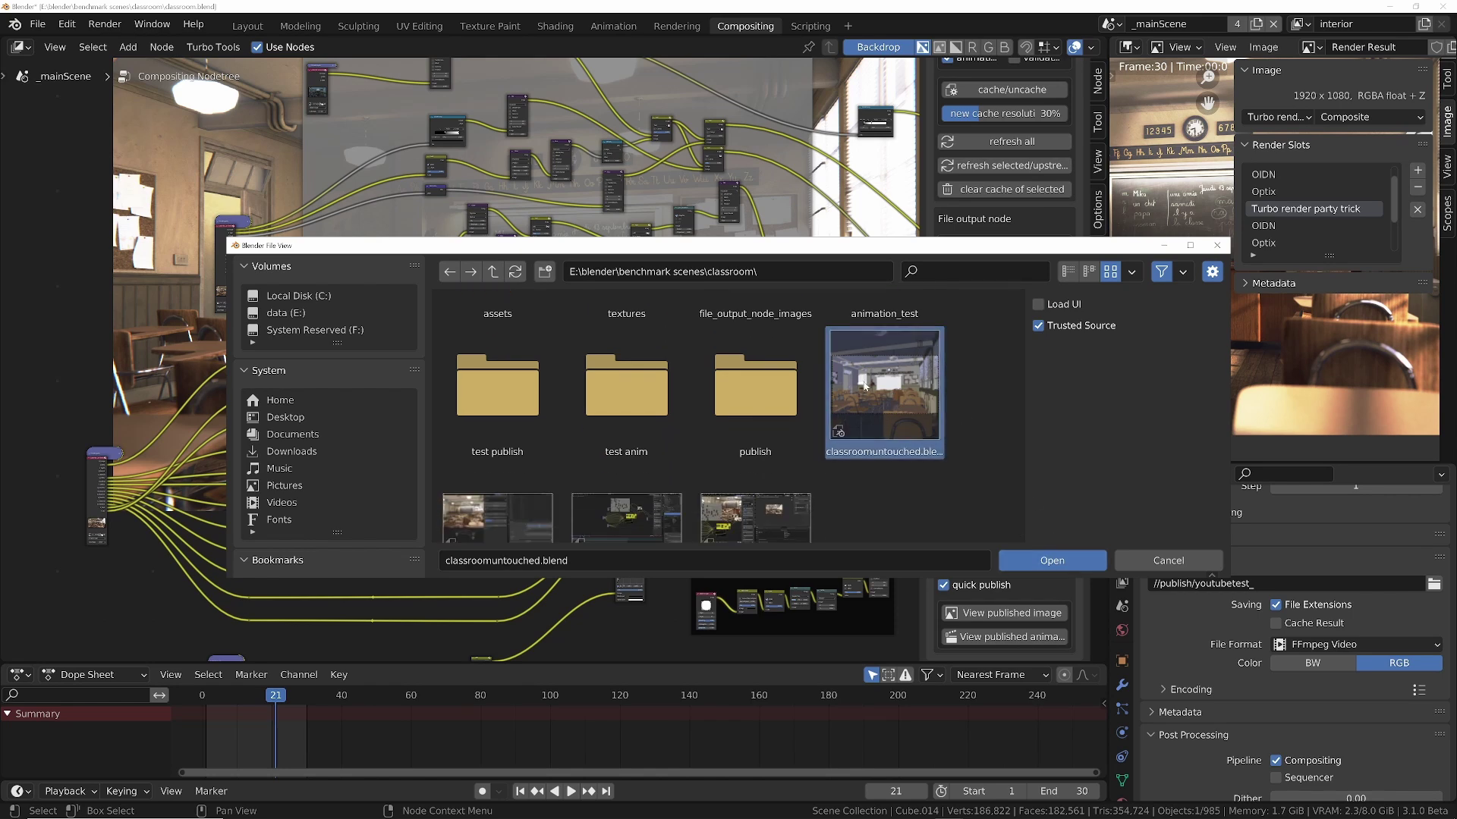
left_click(1051, 562)
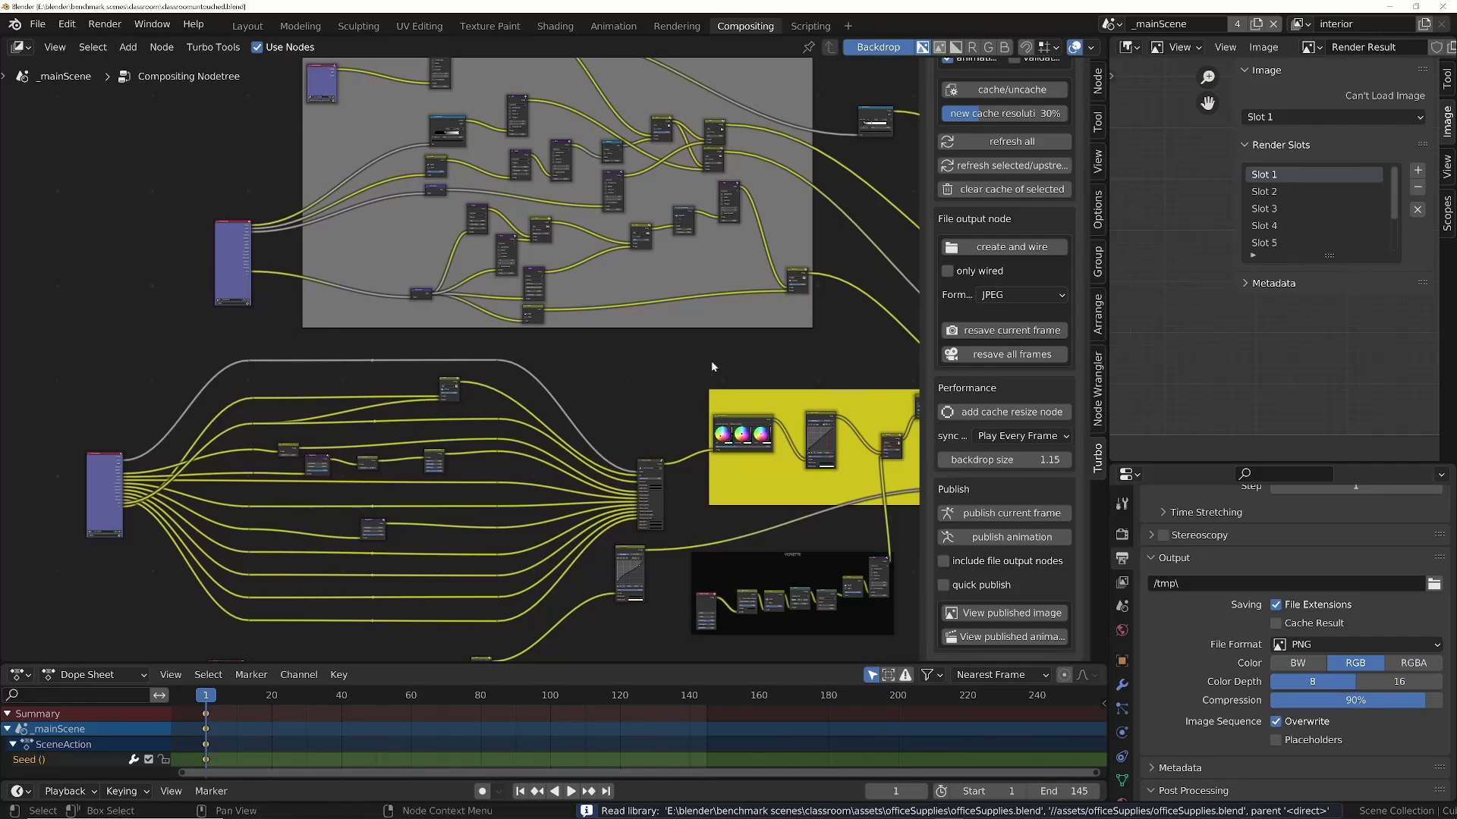
Refresh all caches of the newly opened scene with the Turbo tools and have Compositing enabled in the post-processing settings.
middle_click_drag(725, 367, 637, 368)
key("Home")
scroll(280, 271, "up", 3)
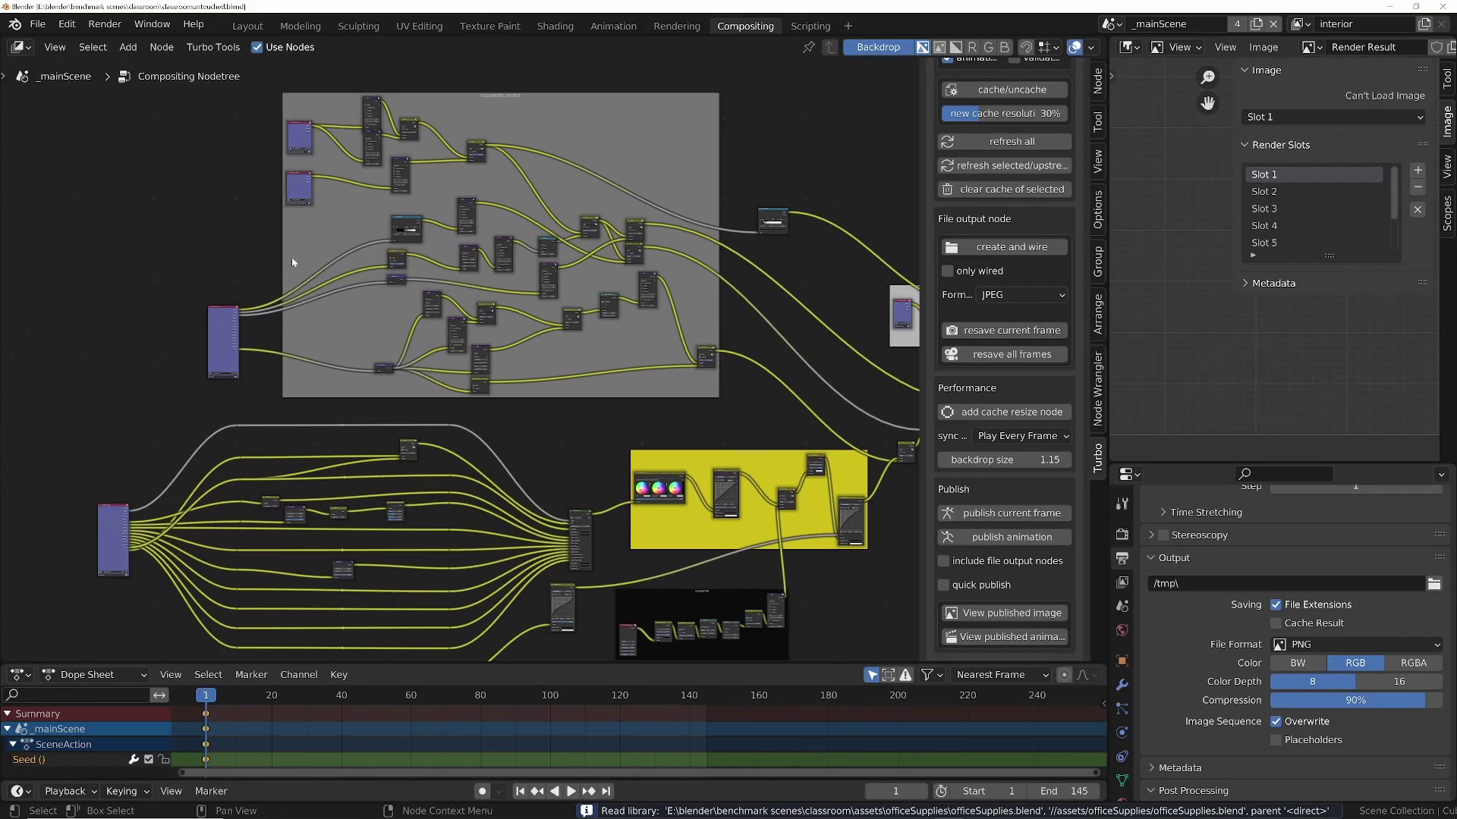
key("Home")
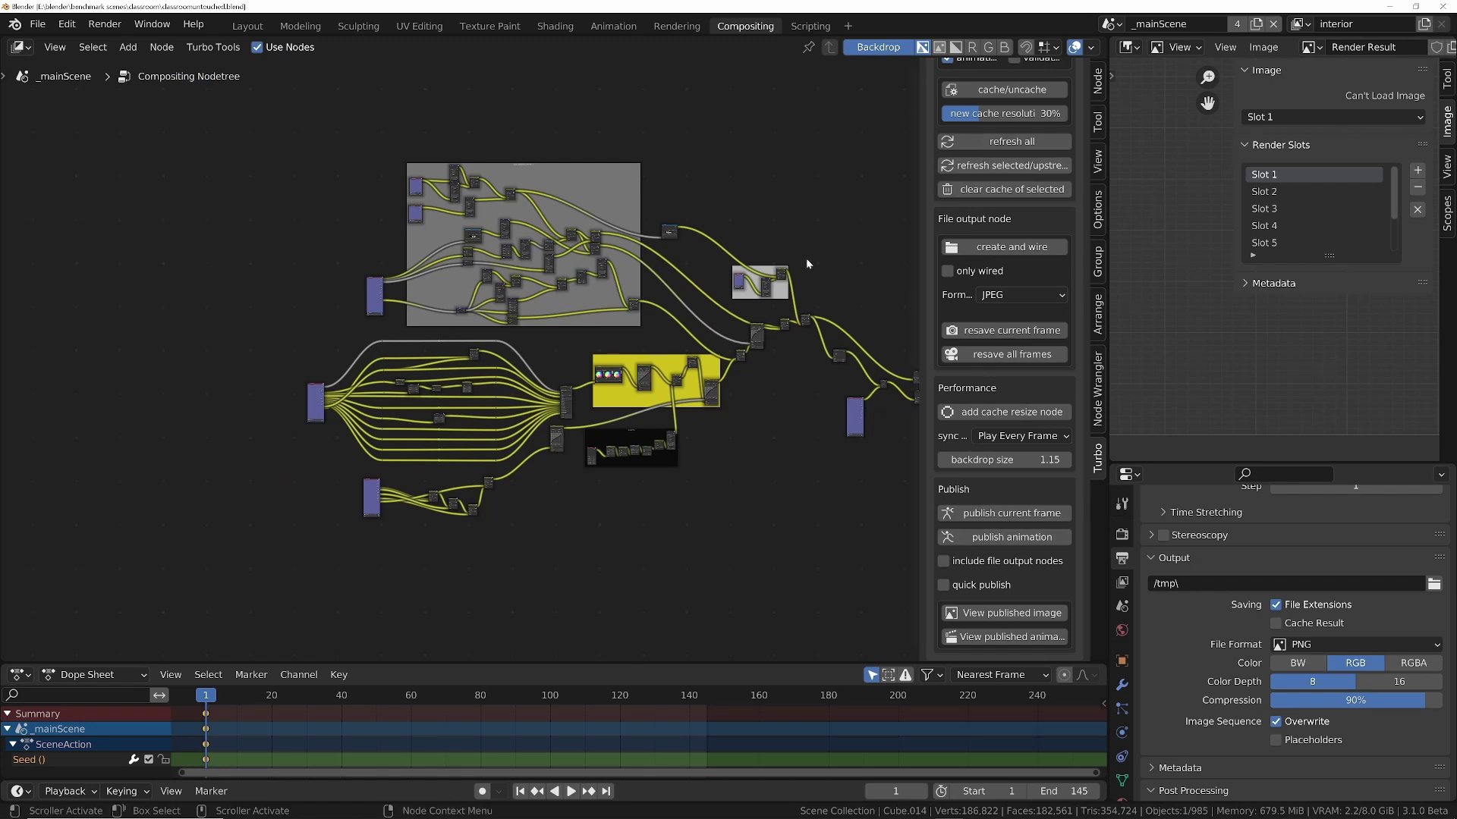
scroll(686, 287, "up", 3)
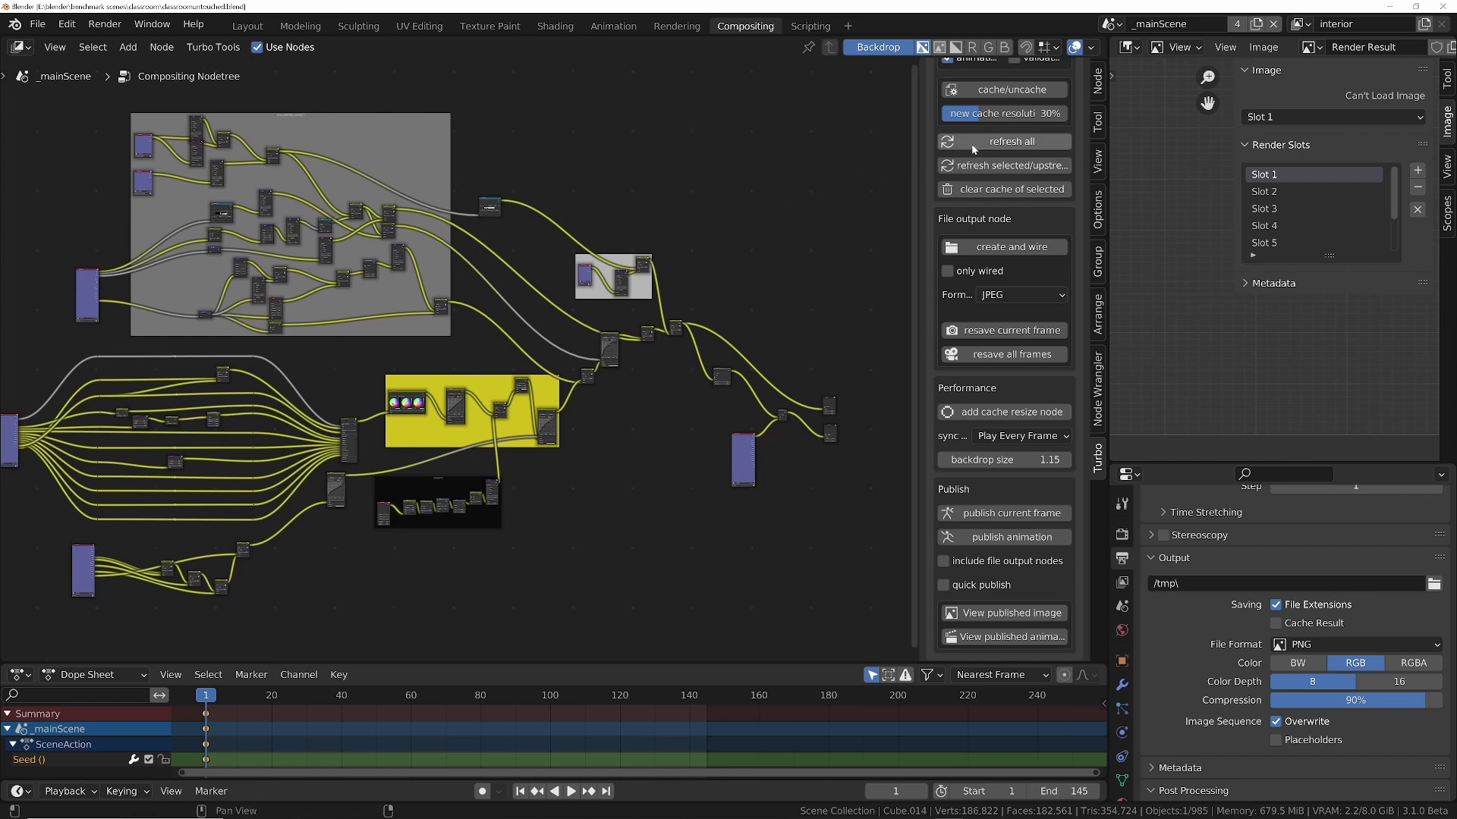
left_click(992, 142)
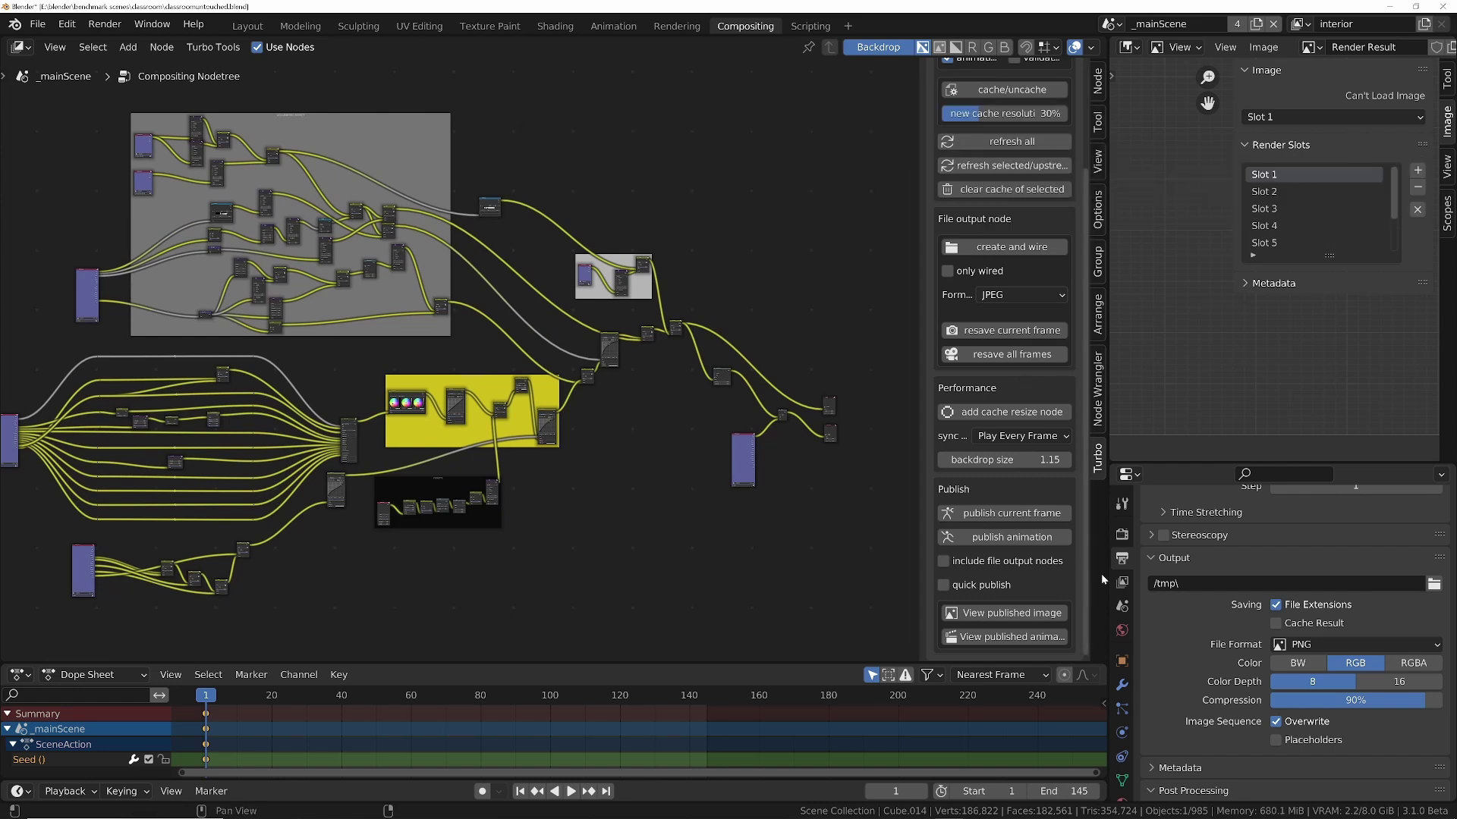
scroll(1208, 728, "down", 1)
scroll(1208, 729, "down", 2)
left_click(1276, 746)
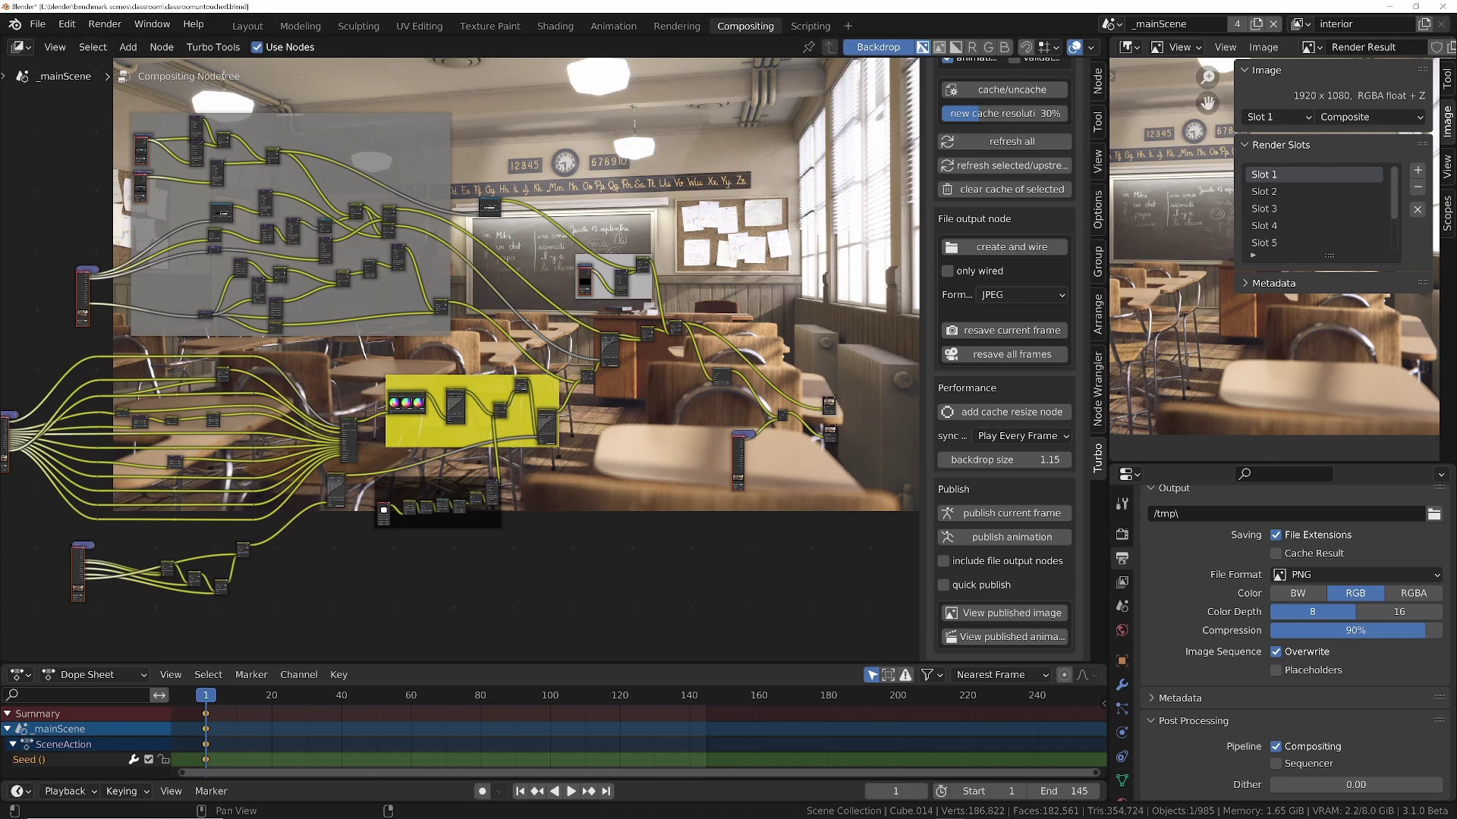
Examine the cached volume render layer nodes and check the list of scenes in the file, keeping _mainScene active.
middle_click_drag(762, 415, 889, 281)
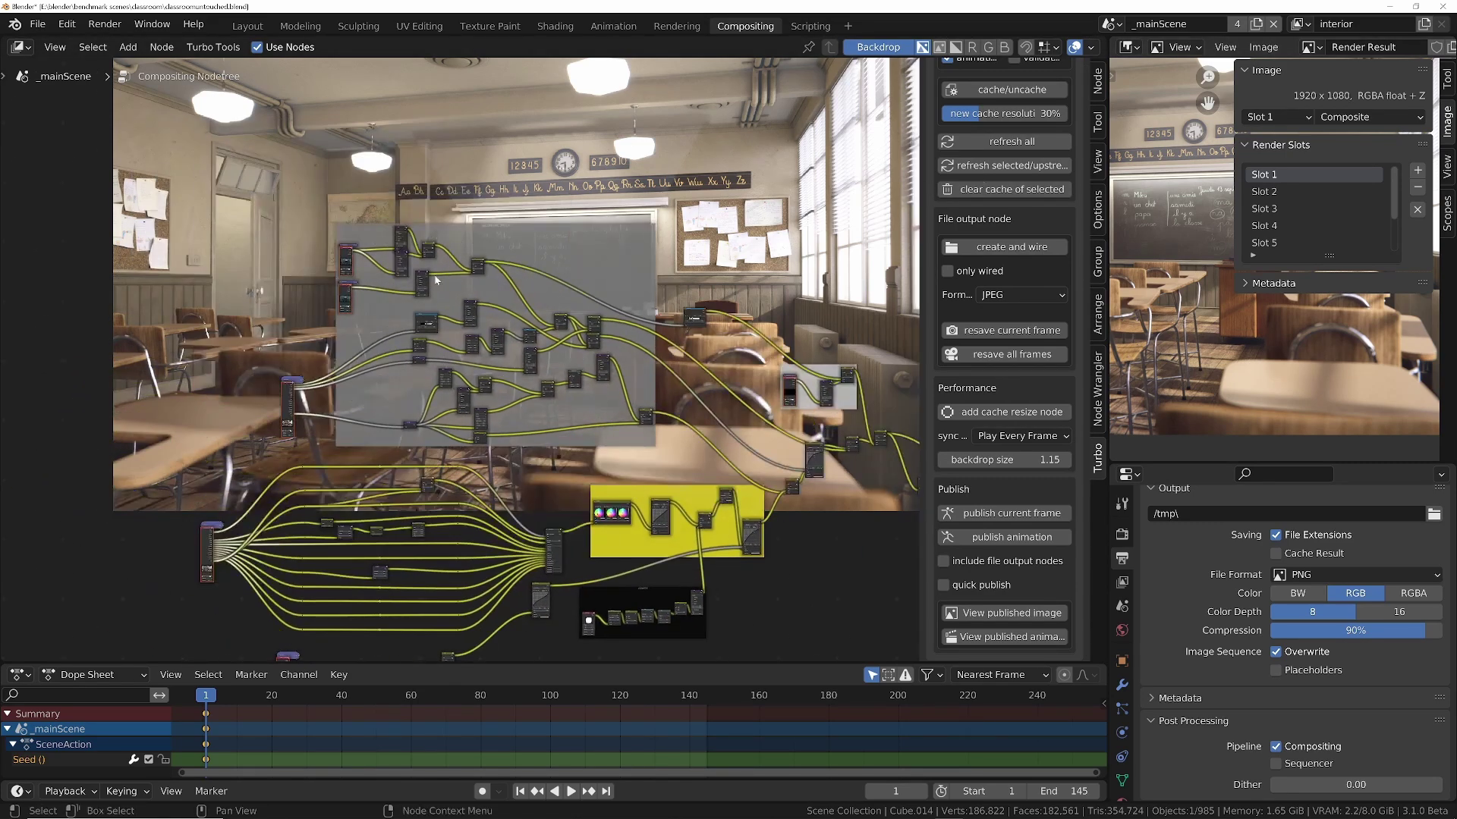
scroll(345, 276, "up", 8)
middle_click_drag(357, 176, 343, 343)
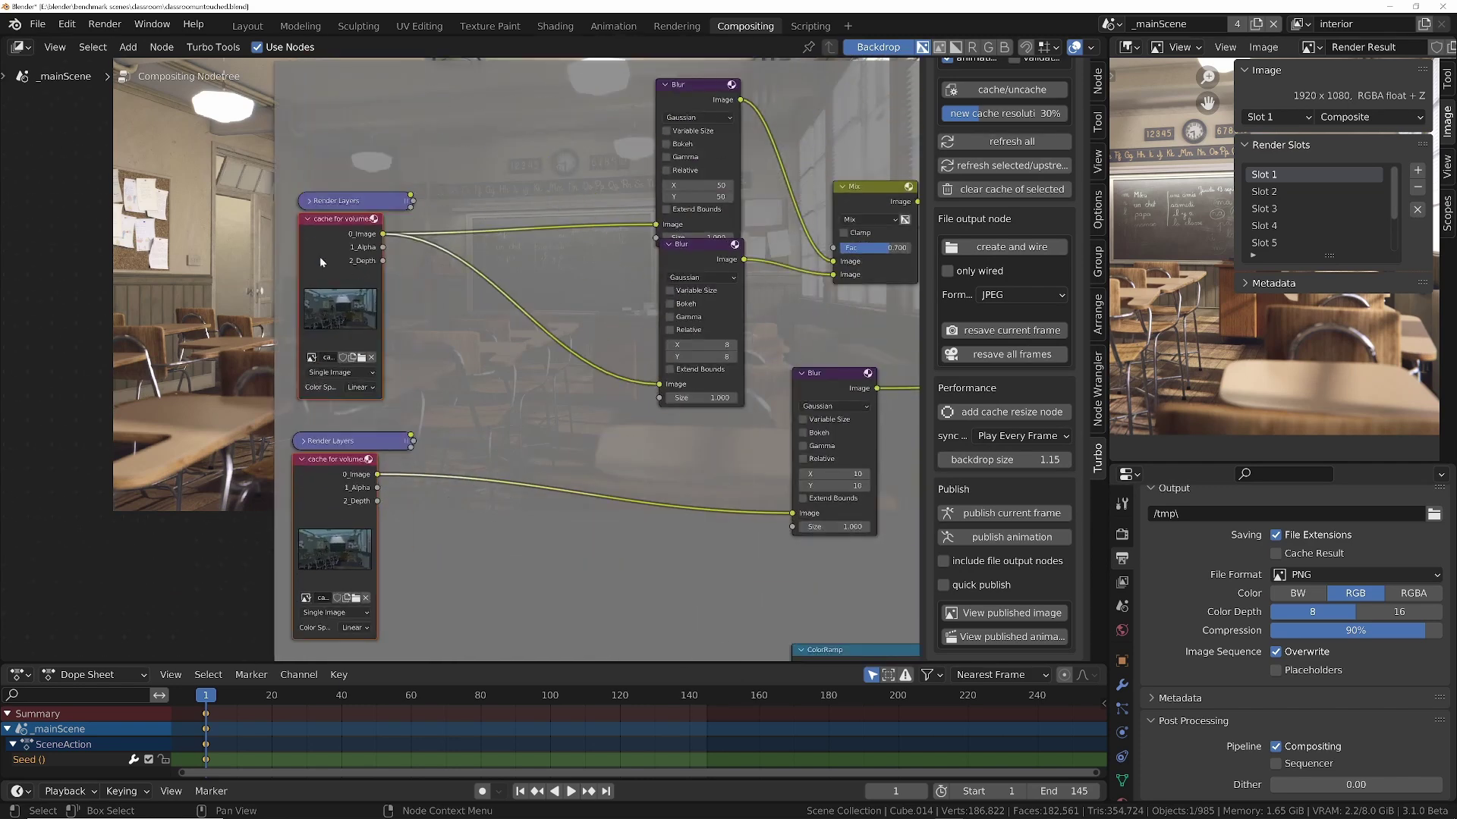
left_click(1109, 25)
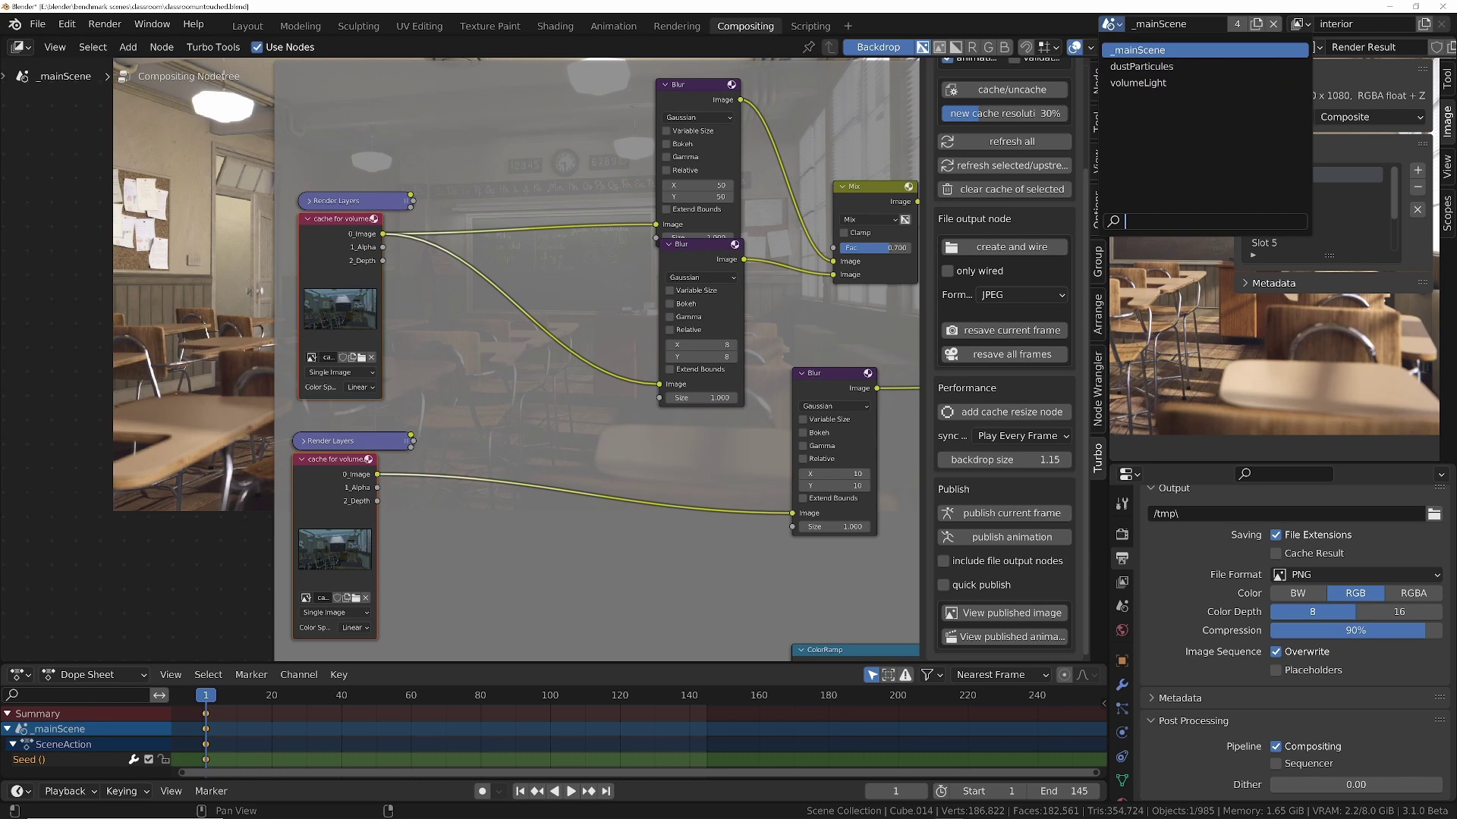
left_click(1206, 50)
scroll(312, 284, "up", 3)
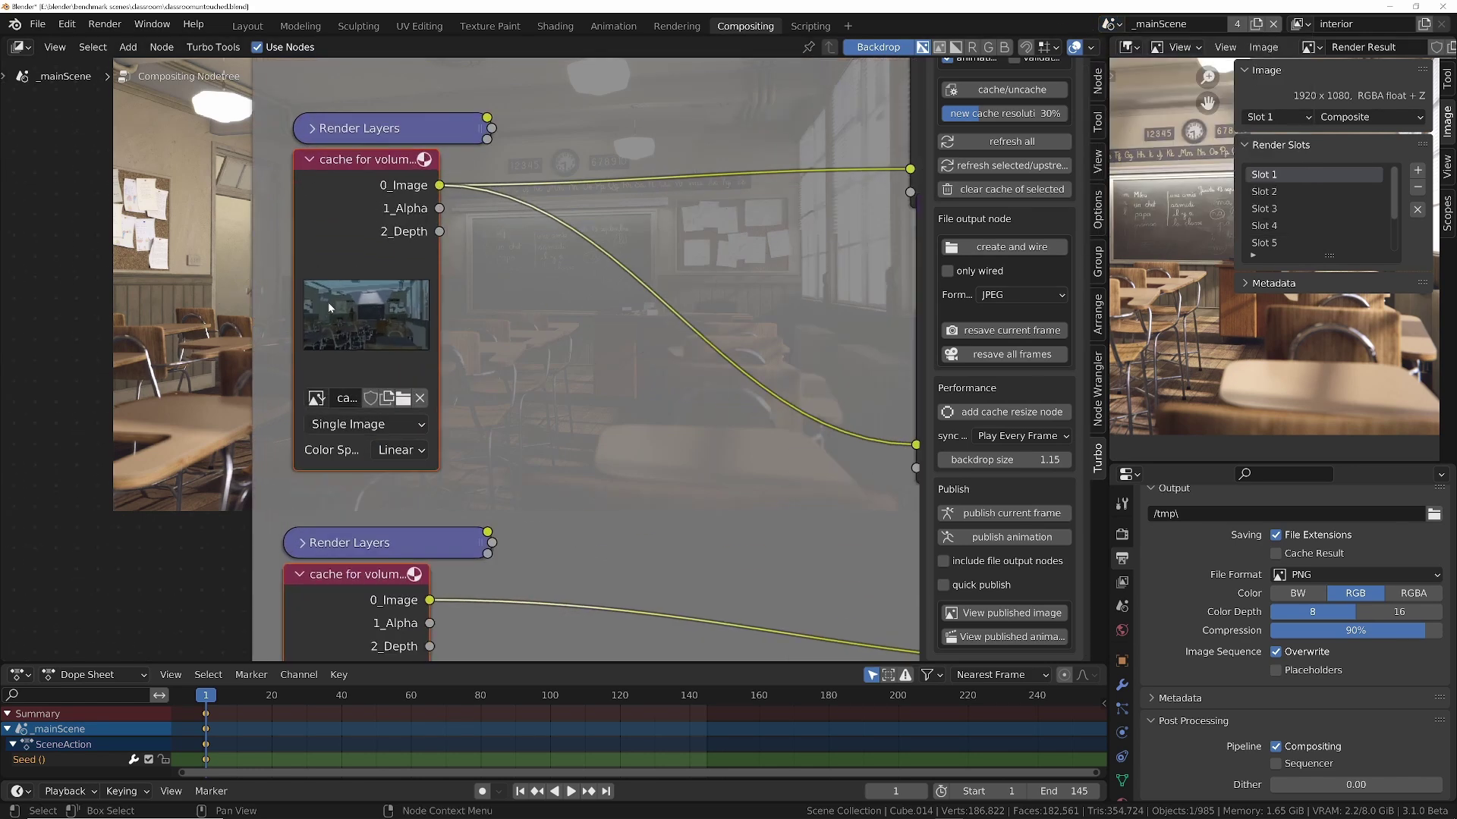
scroll(356, 220, "down", 6)
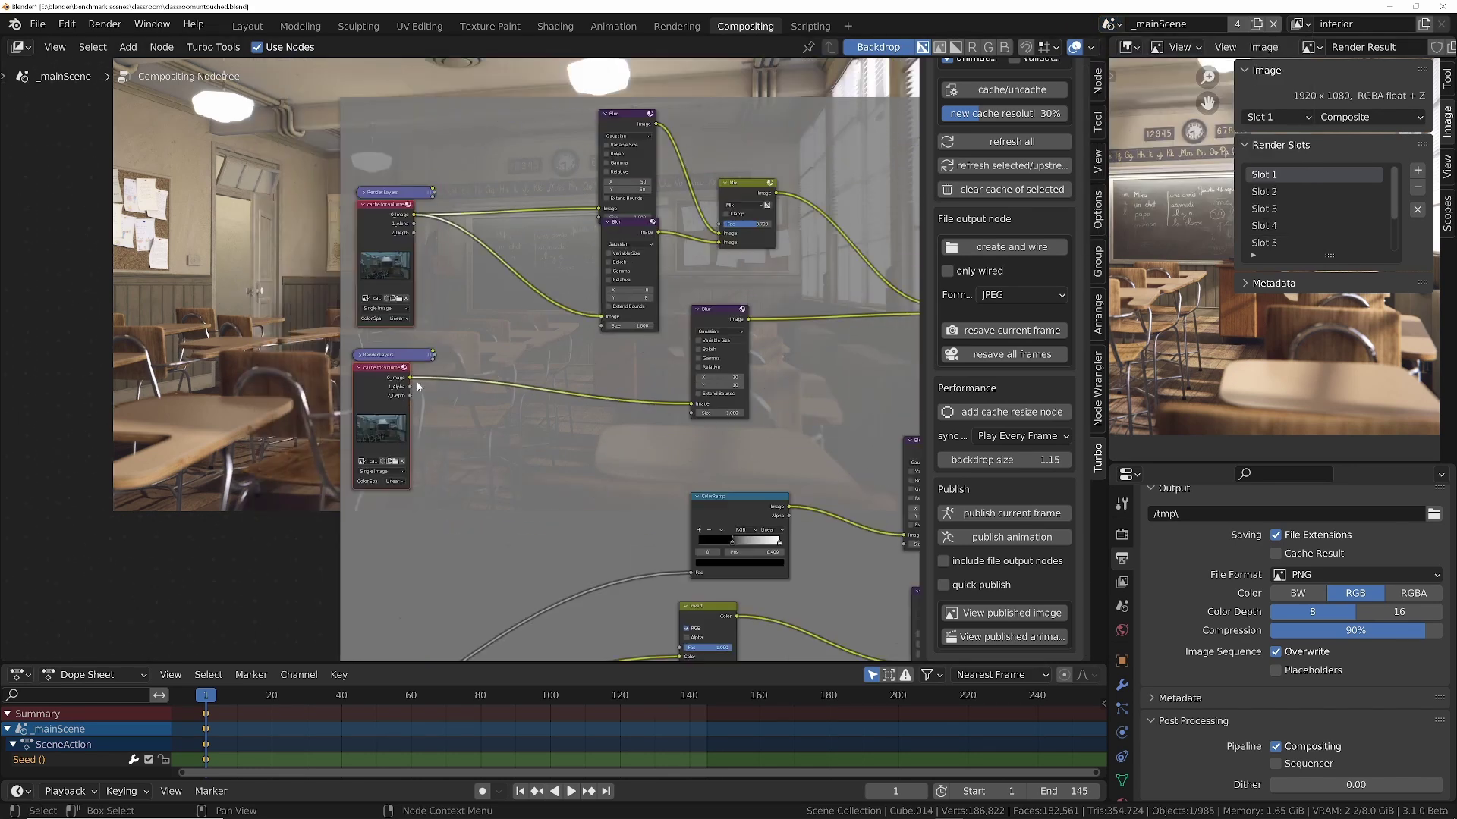
scroll(587, 408, "down", 3)
Play the animation briefly with the full compositor tree still uncached, and stop it.
key("space")
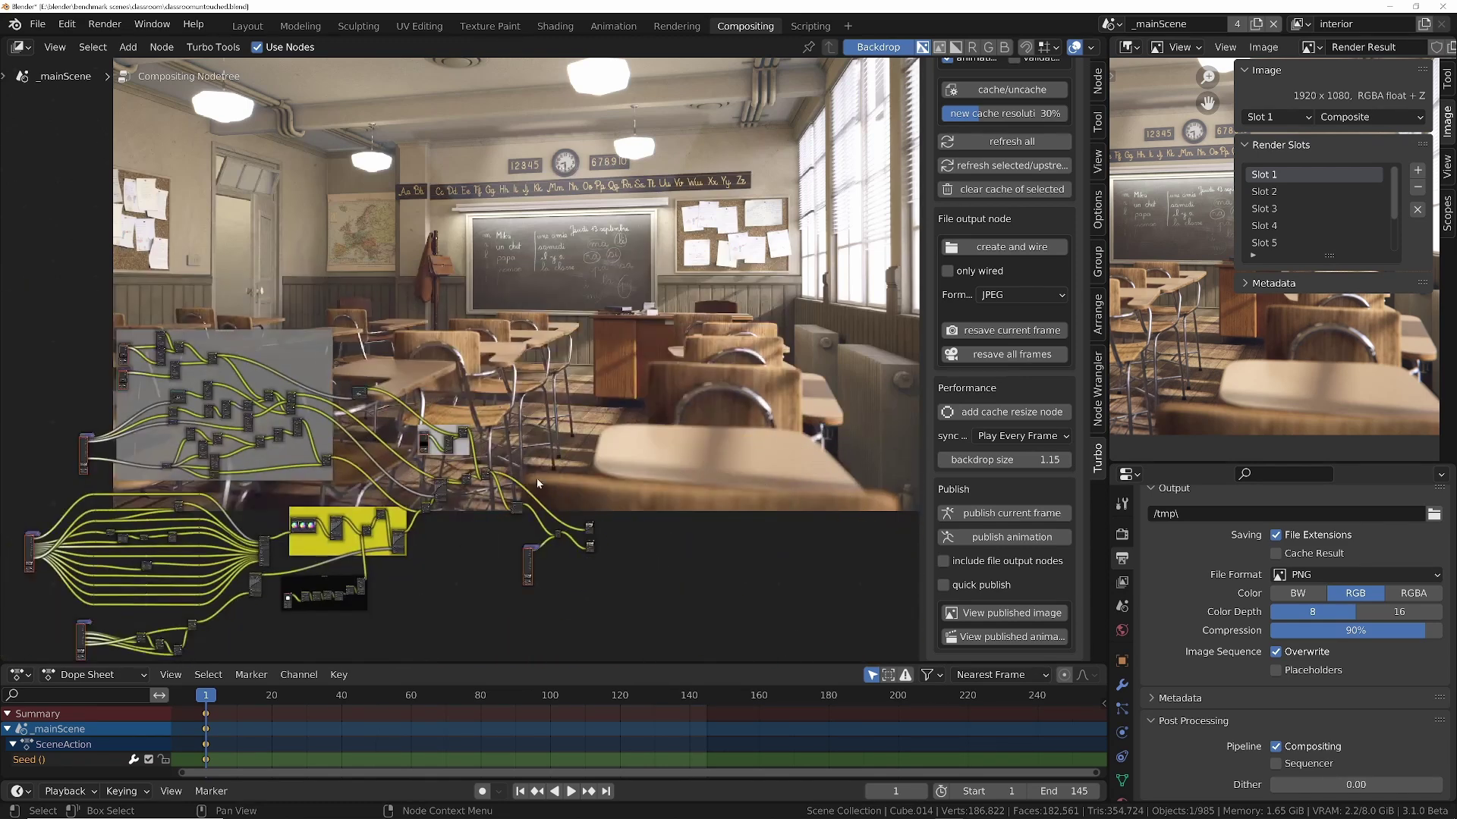
key("space")
middle_click_drag(298, 511, 471, 429)
scroll(628, 427, "down", 2)
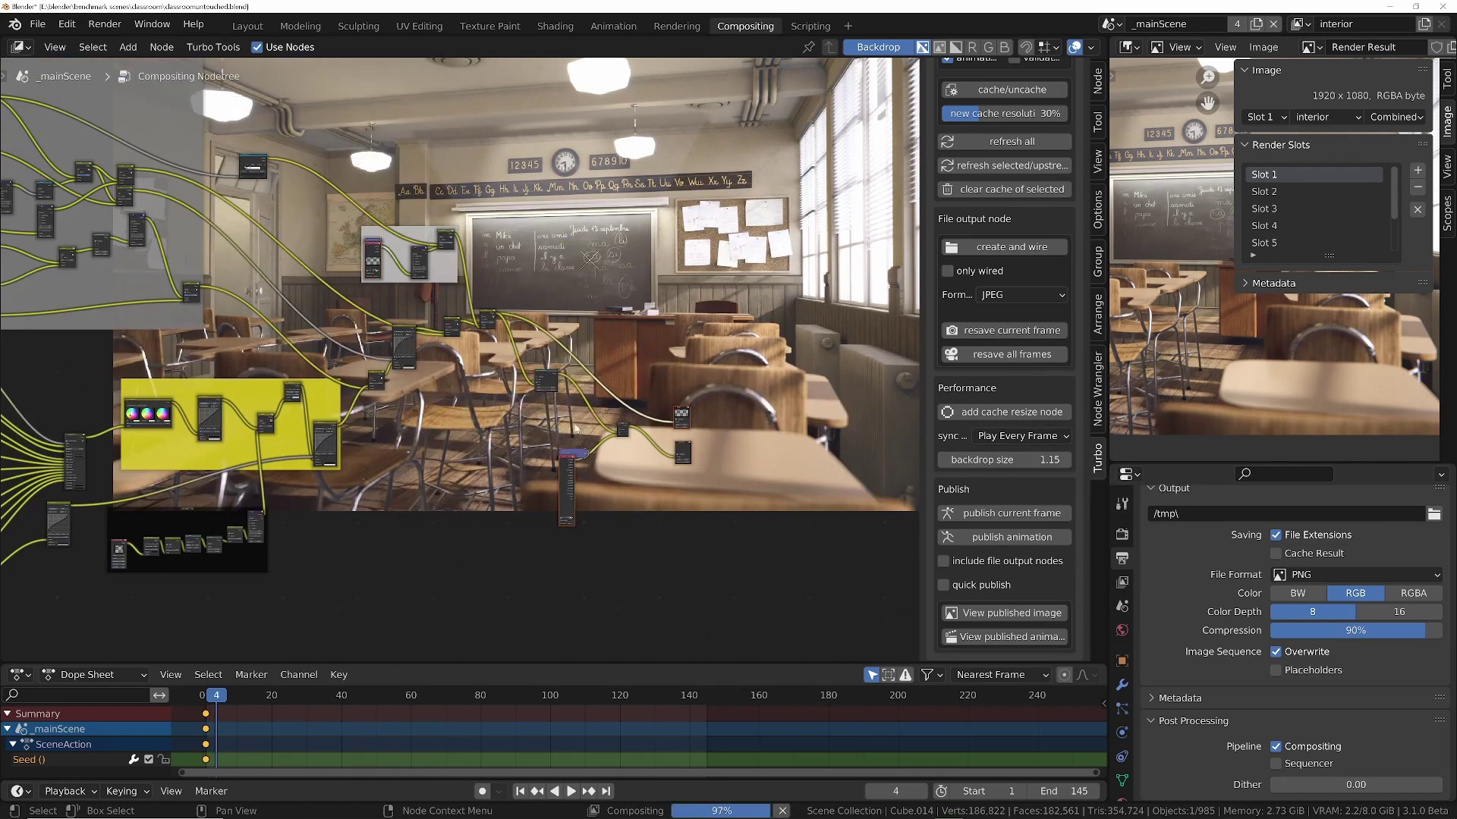
Cache the final Switch node, with its cache feeding the Viewer, and play the animation to frame 29.
scroll(628, 428, "up", 4)
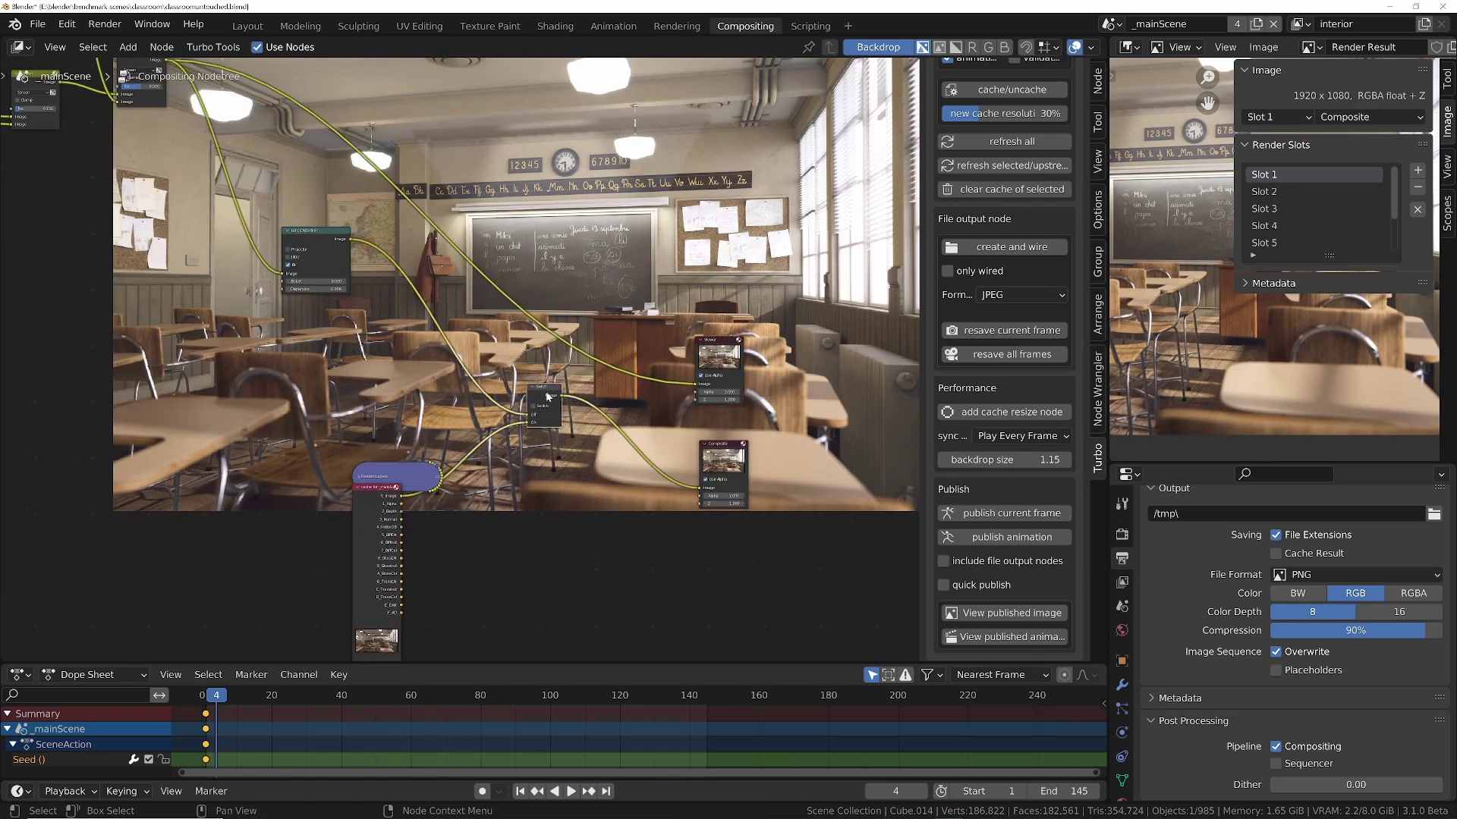
left_click(1011, 90)
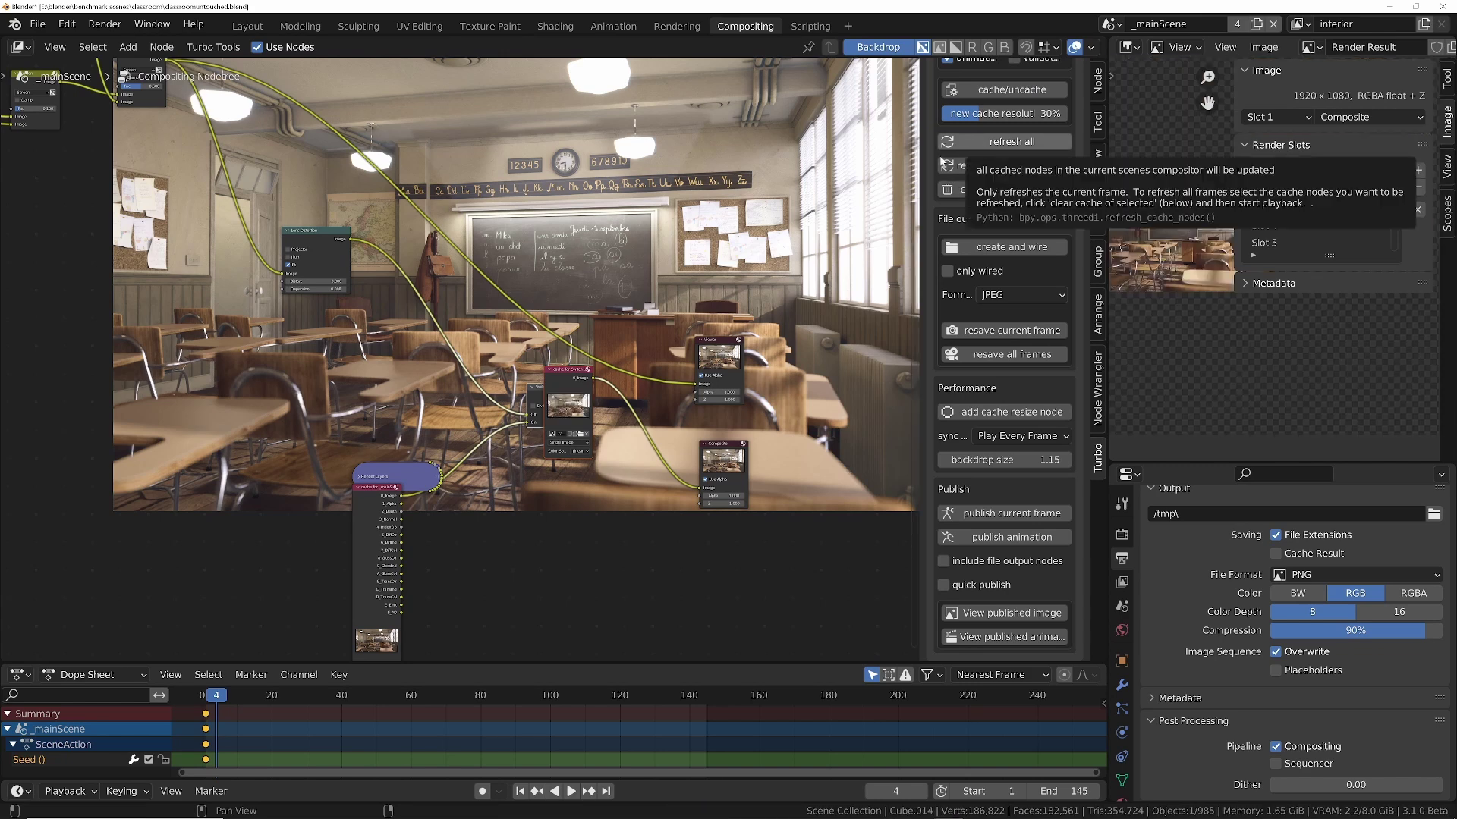
scroll(605, 358, "up", 3)
scroll(608, 348, "down", 4)
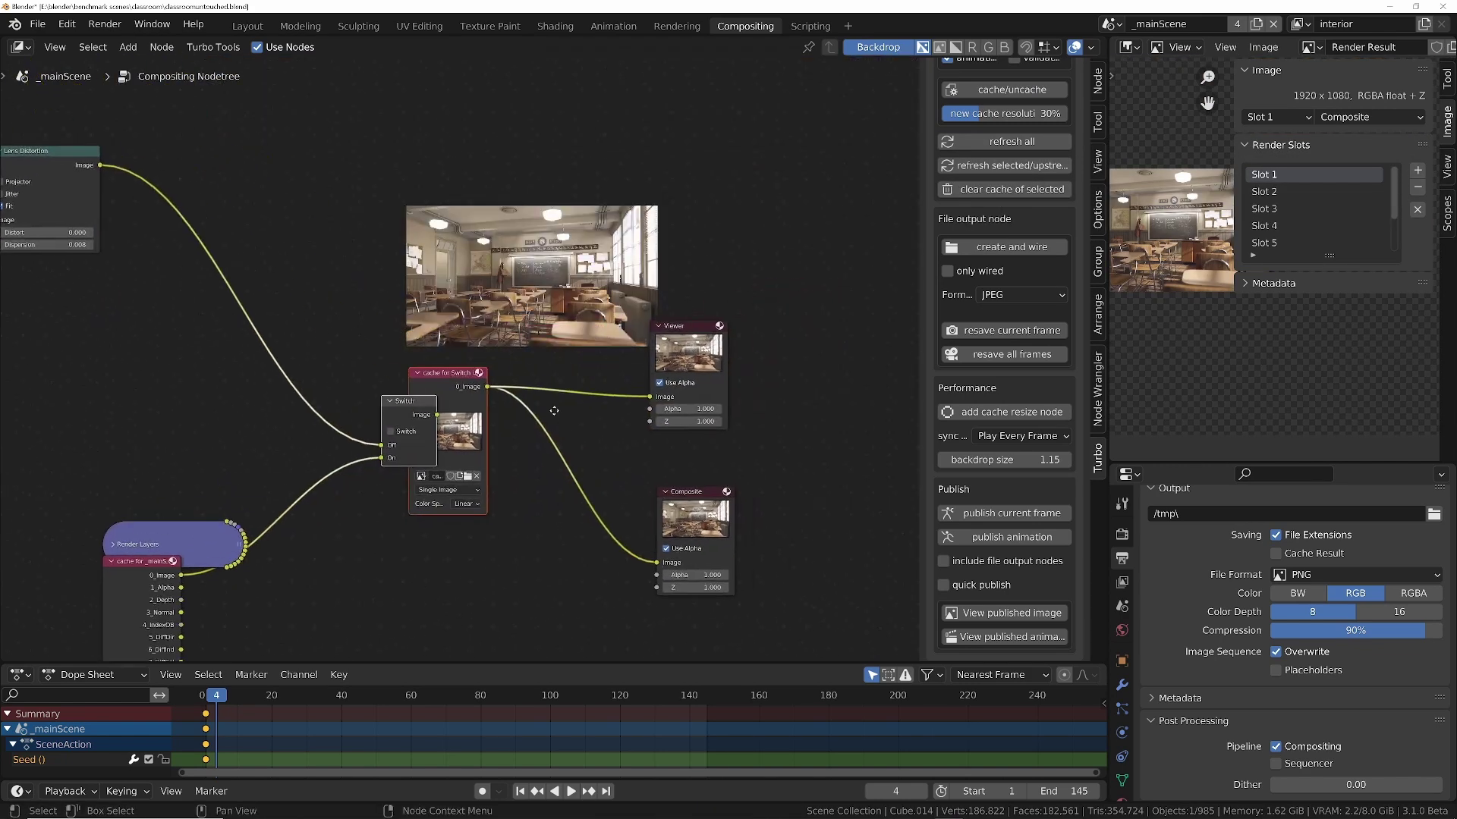
key("space")
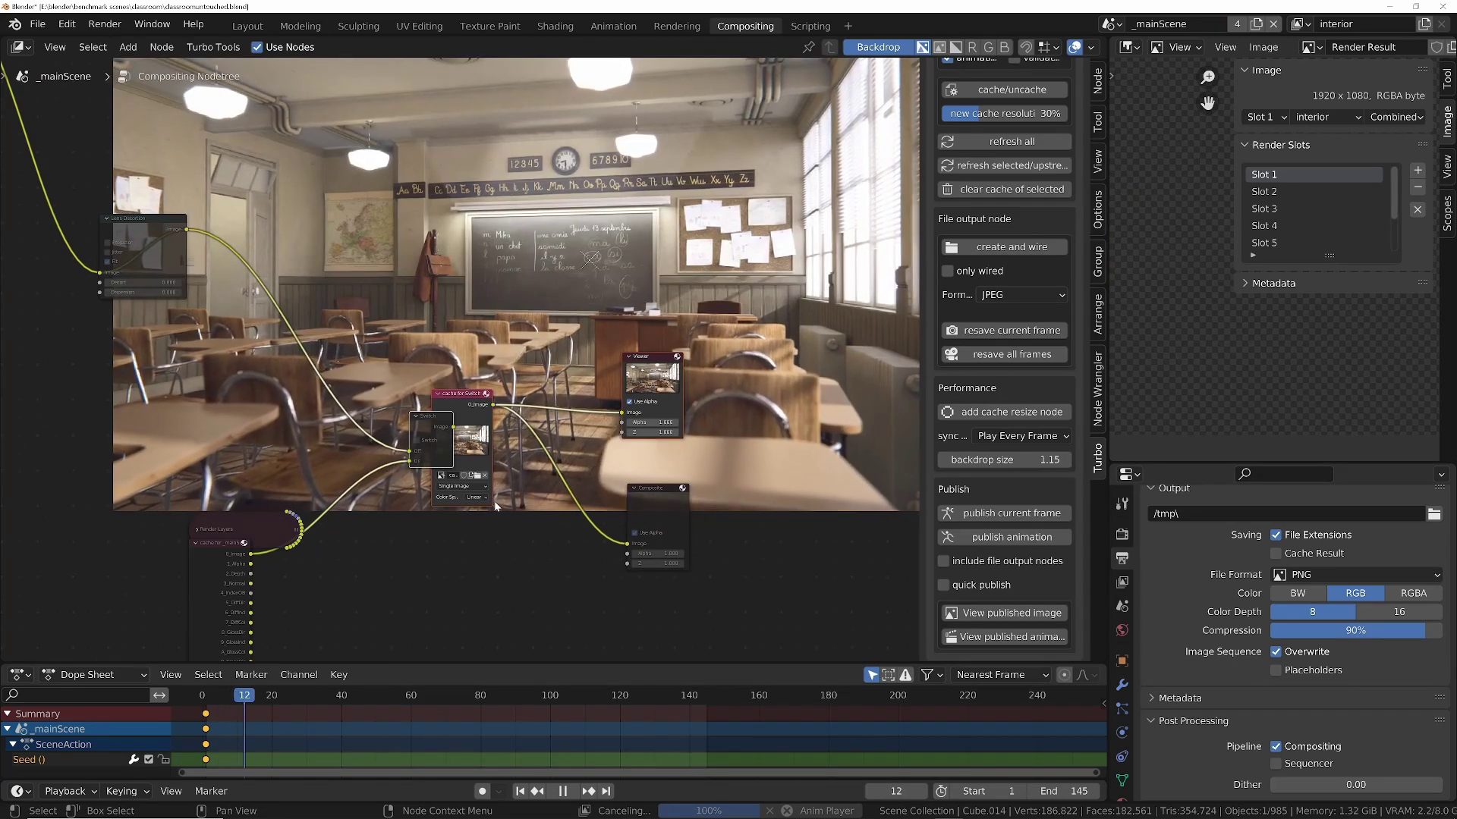
key("space")
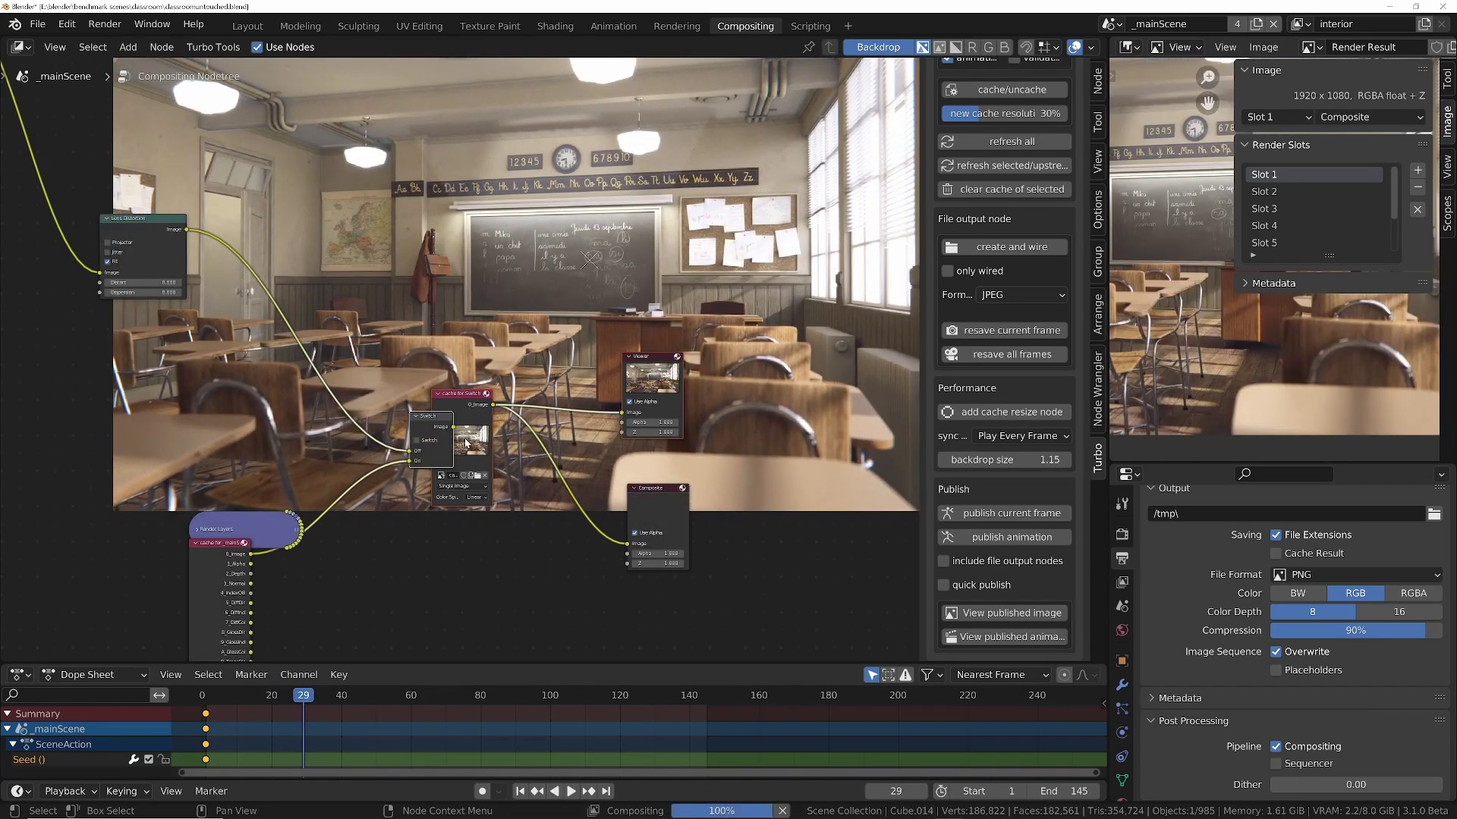